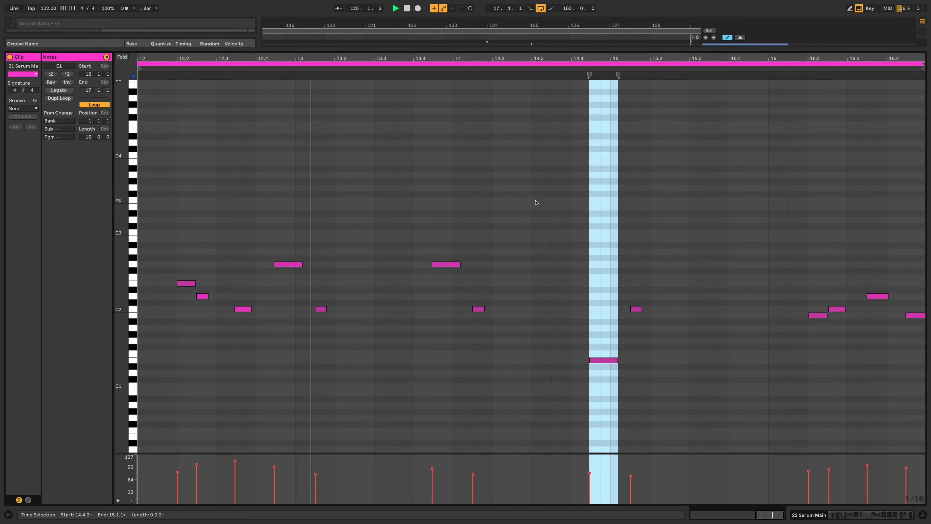
# Step: Stop playback and bring the whole arrangement into view, including the tracks above the Instrument Group
pyautogui.click(522, 208)
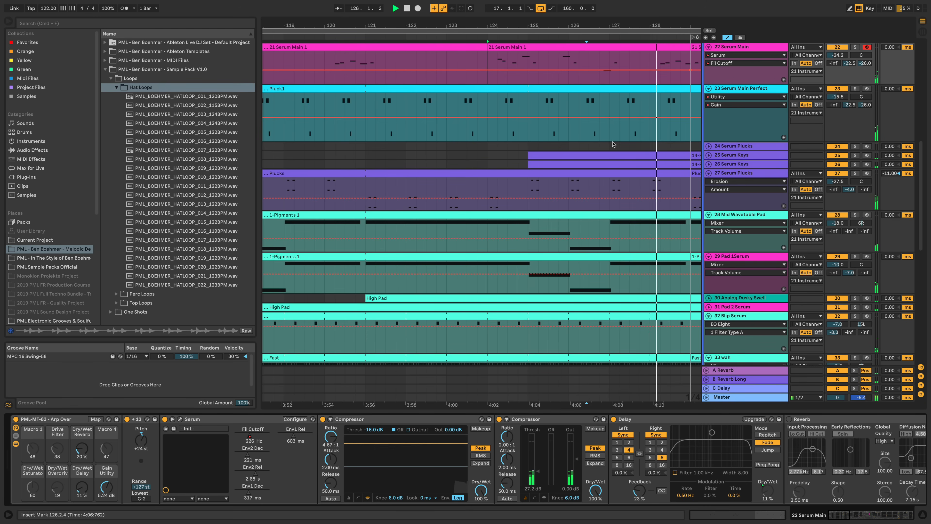
pyautogui.moveTo(542, 23); pyautogui.dragTo(542, 4)
pyautogui.press('space')
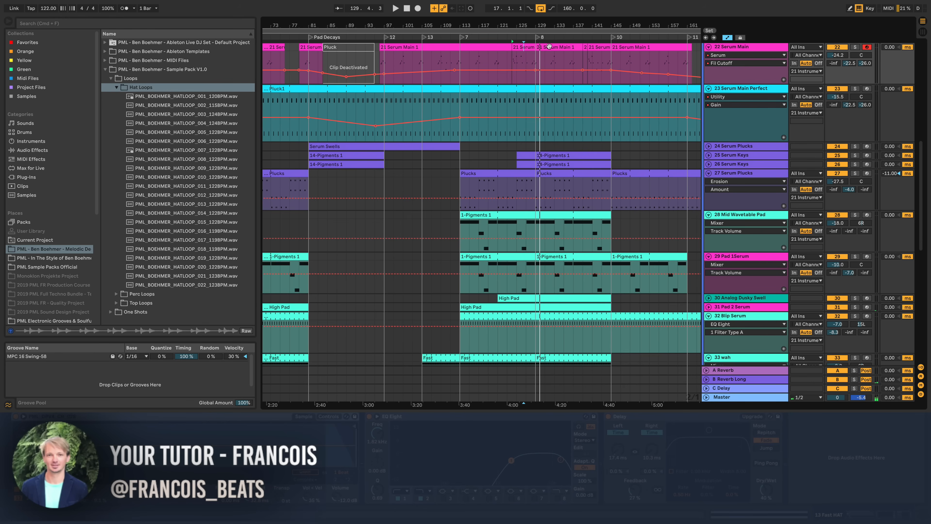
pyautogui.doubleClick(533, 27)
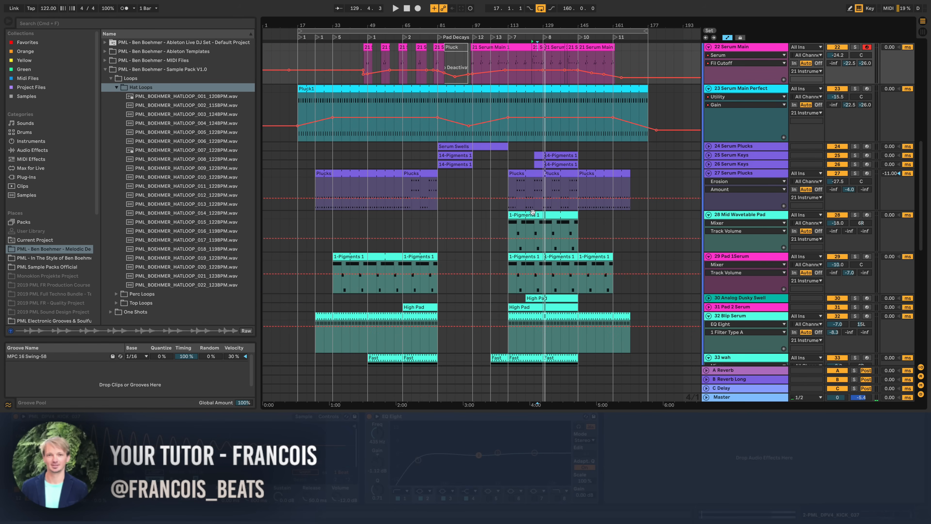
pyautogui.scroll(3, 626, 194)
pyautogui.scroll(3, 627, 194)
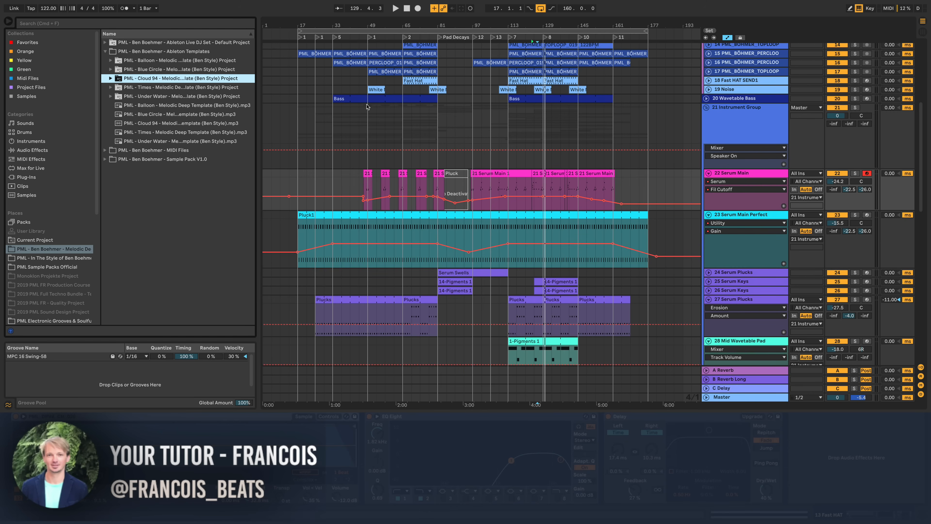
pyautogui.scroll(2, 727, 204)
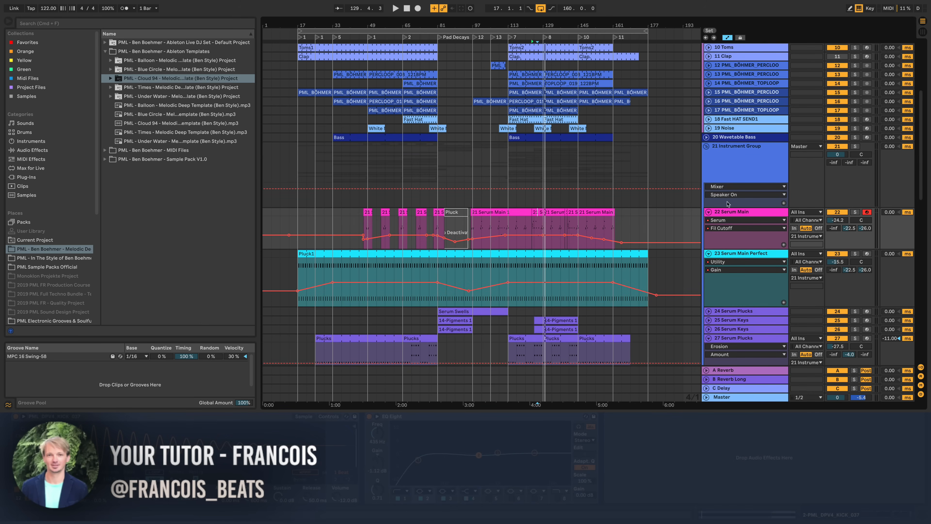
# Step: Fold the Drums Group and the Instrument Group, and unfold the Organic_bongo_groove_5 track
pyautogui.click(707, 148)
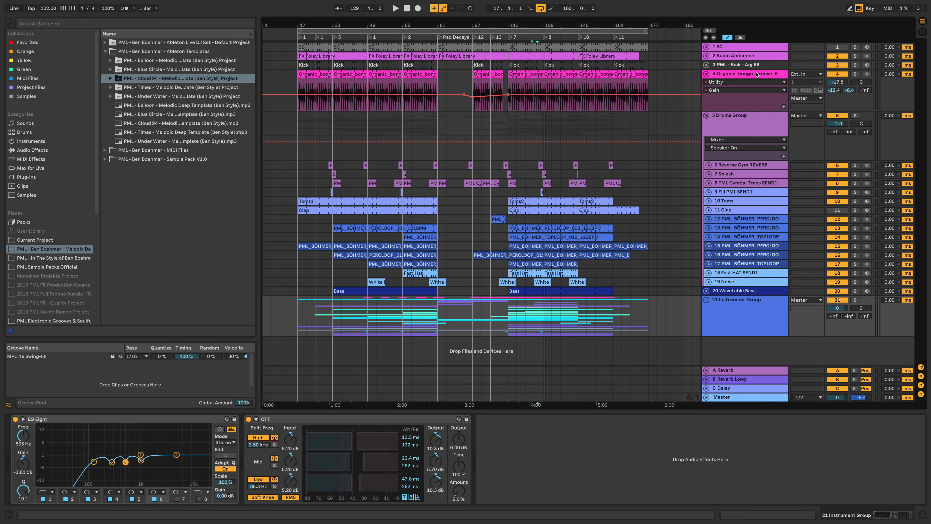
pyautogui.click(705, 75)
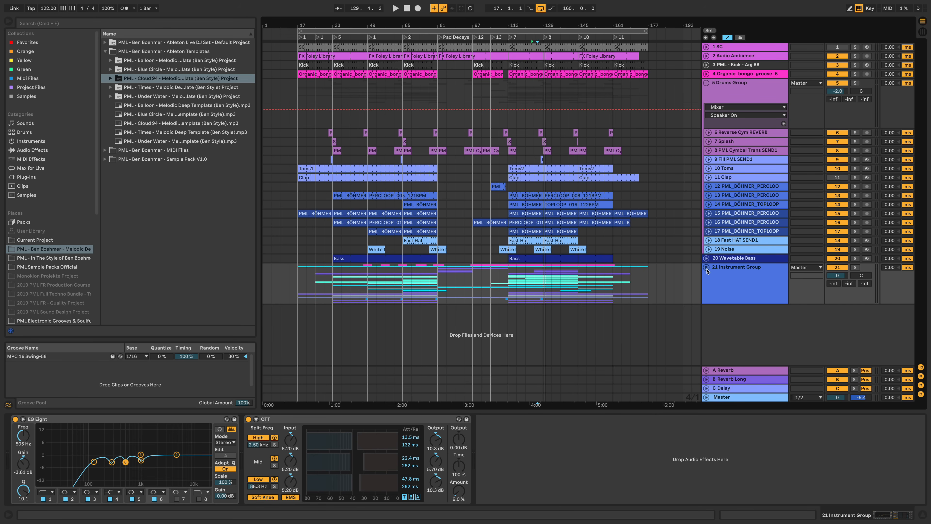
pyautogui.click(923, 516)
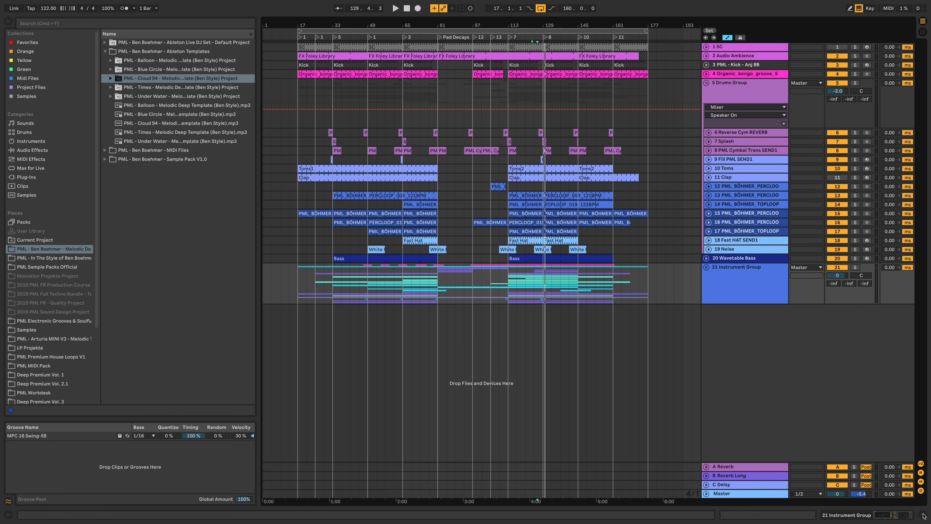
pyautogui.click(707, 268)
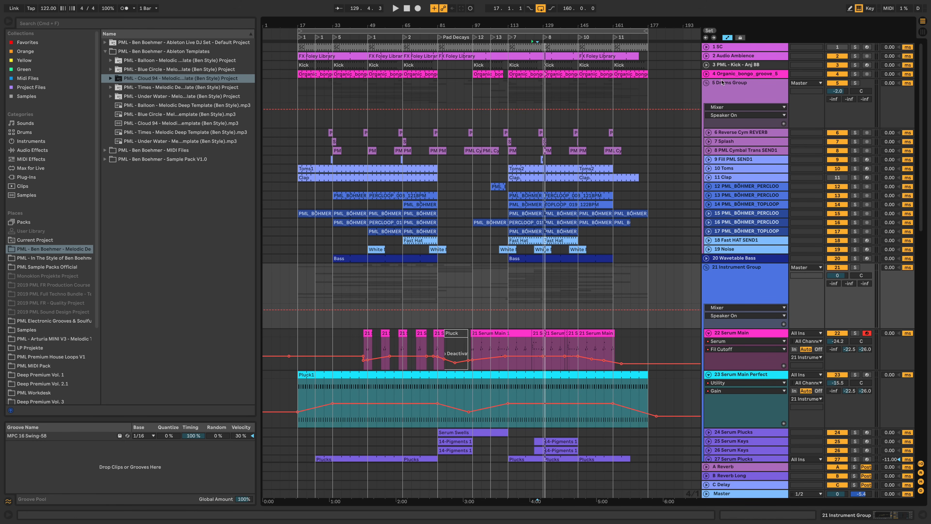
pyautogui.click(706, 83)
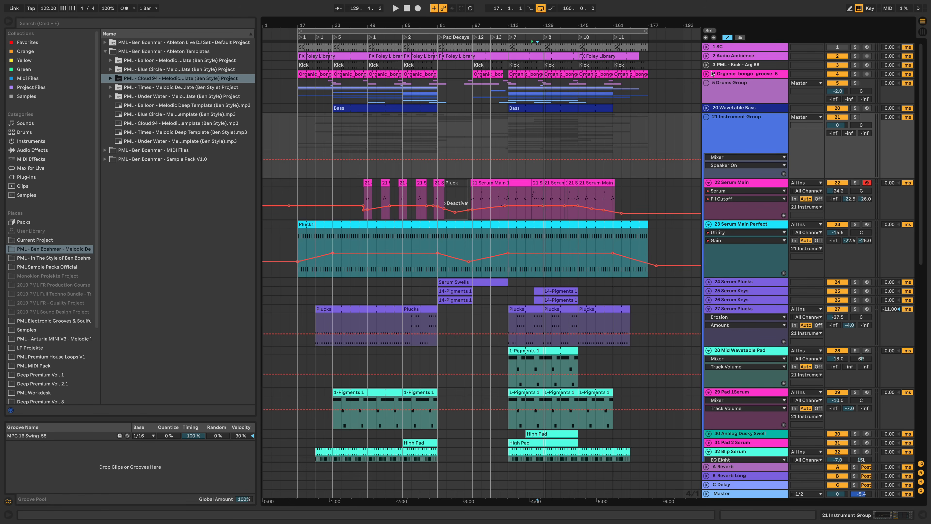
pyautogui.click(706, 117)
pyautogui.click(706, 74)
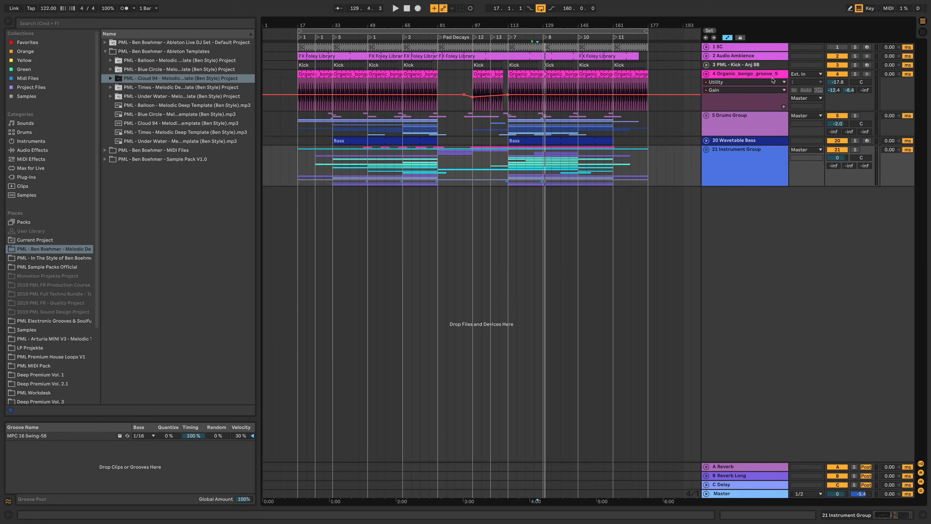
# Step: Group all effects on the Organic_bongo_groove_5 track into one Audio Effect Rack and switch the rack off
pyautogui.doubleClick(756, 75)
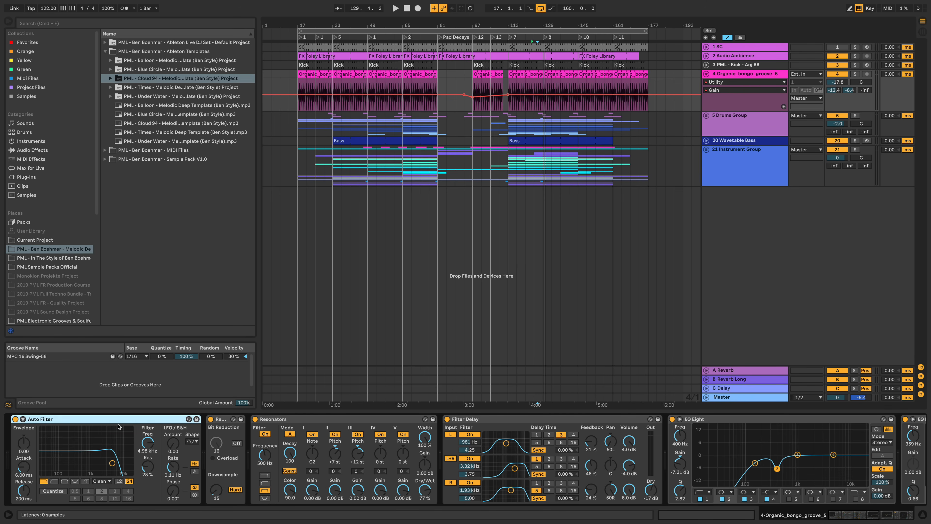
pyautogui.hscroll(10, 760, 499)
pyautogui.hscroll(4, 759, 498)
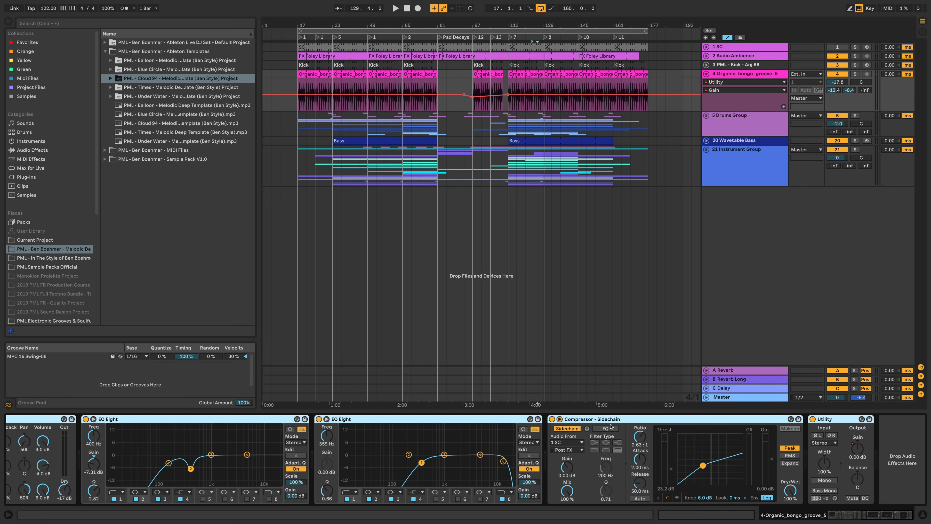
pyautogui.rightClick(630, 420)
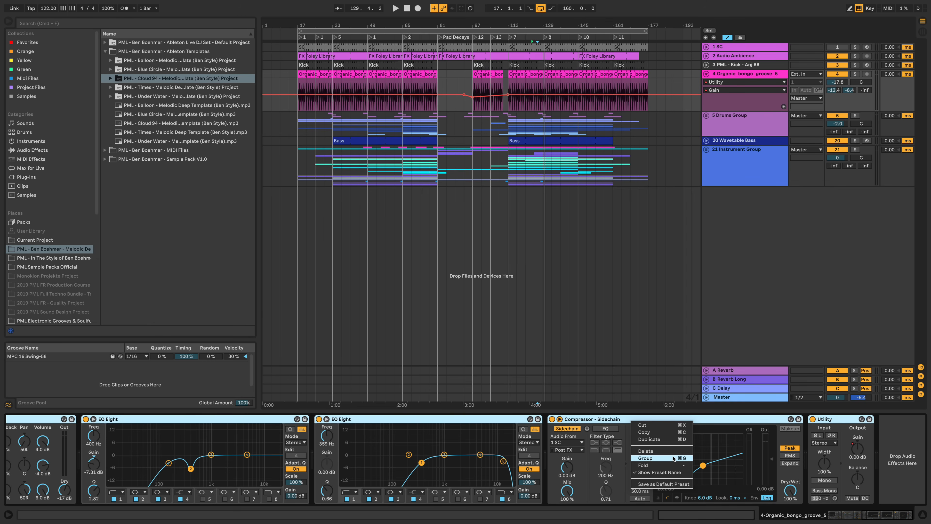
pyautogui.press('Return')
pyautogui.click(884, 517)
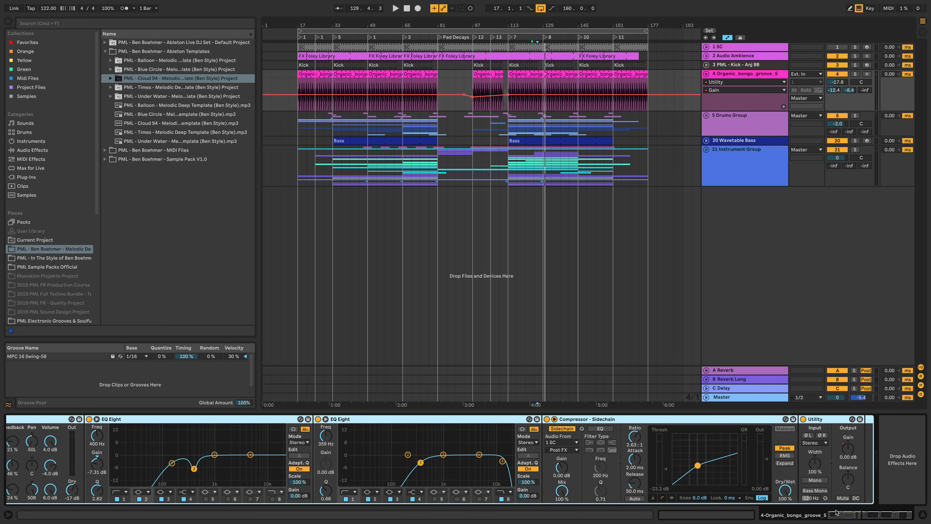
pyautogui.click(835, 514)
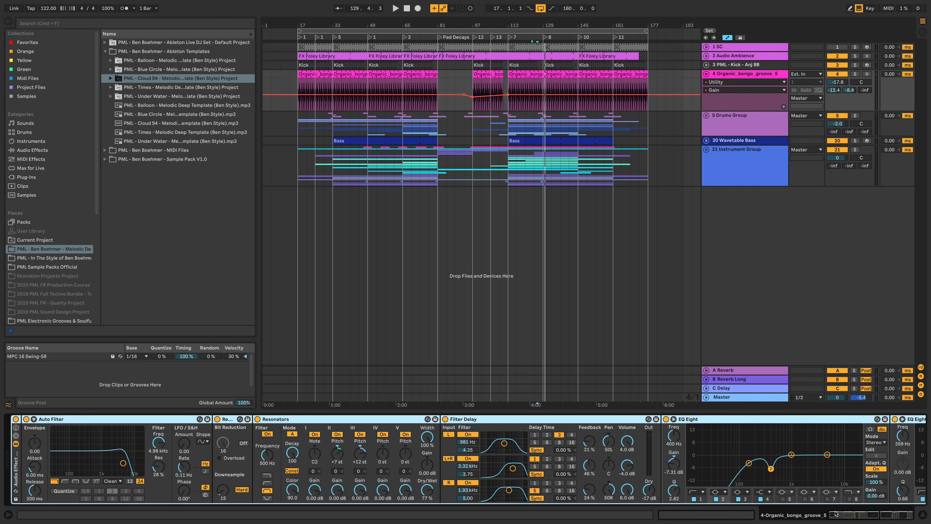
pyautogui.click(16, 419)
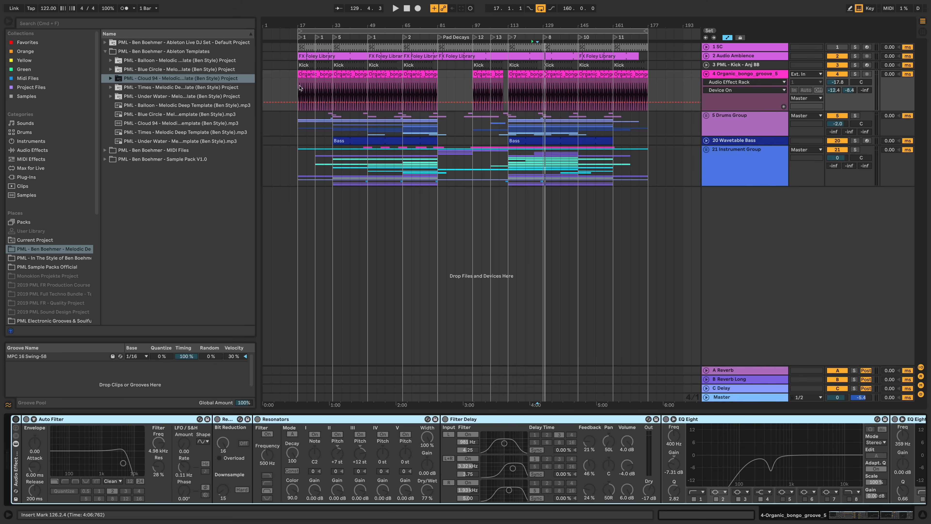
# Step: Copy the first 16-bar bongo clip ahead of the arrangement, loop it, and insert silence so it stands alone at bars 17 to 33
pyautogui.moveTo(299, 86); pyautogui.dragTo(276, 74)
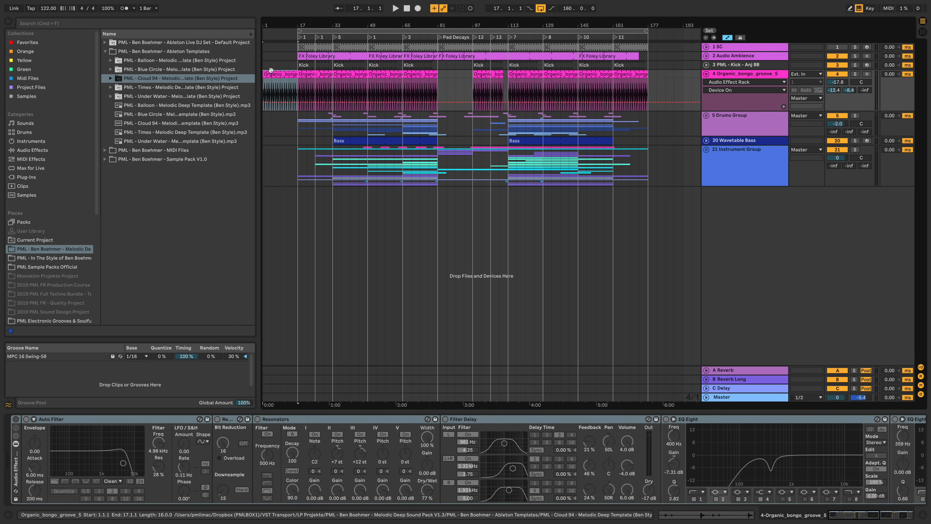
pyautogui.press('super+l')
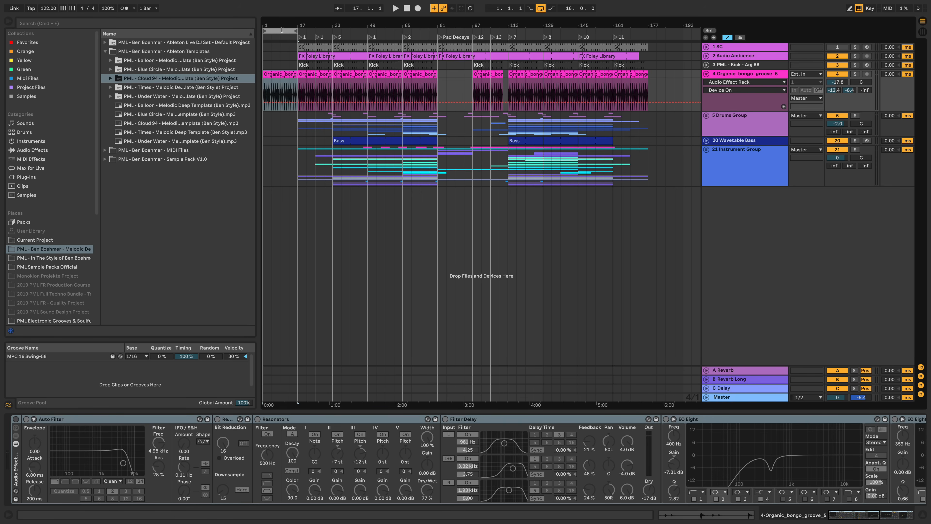
pyautogui.press('super+i')
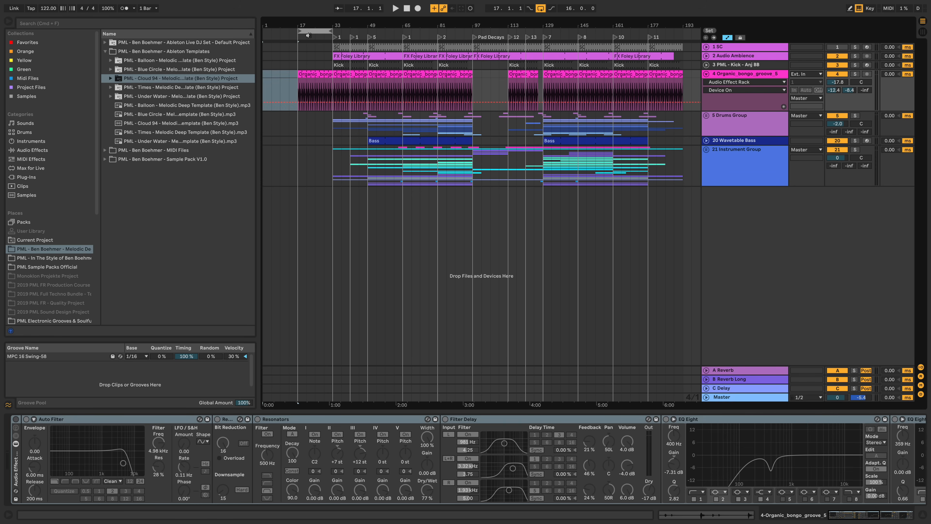
pyautogui.press('super+i')
pyautogui.moveTo(346, 31); pyautogui.dragTo(312, 31)
pyautogui.moveTo(356, 73); pyautogui.dragTo(320, 73)
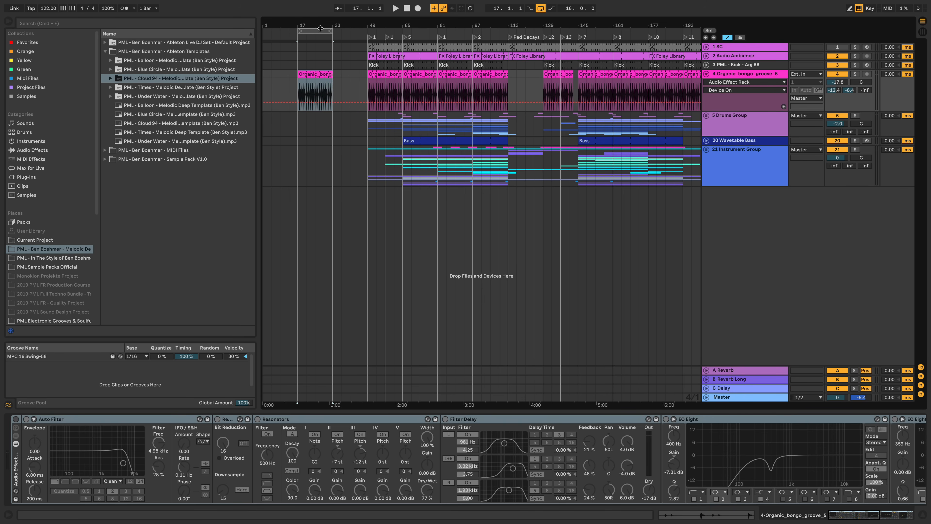
# Step: Set the bongo track's A-Reverb and B-Reverb Long sends to -inf and audition the dry loop
pyautogui.press('space')
pyautogui.moveTo(307, 26); pyautogui.dragTo(360, 66)
pyautogui.press('space')
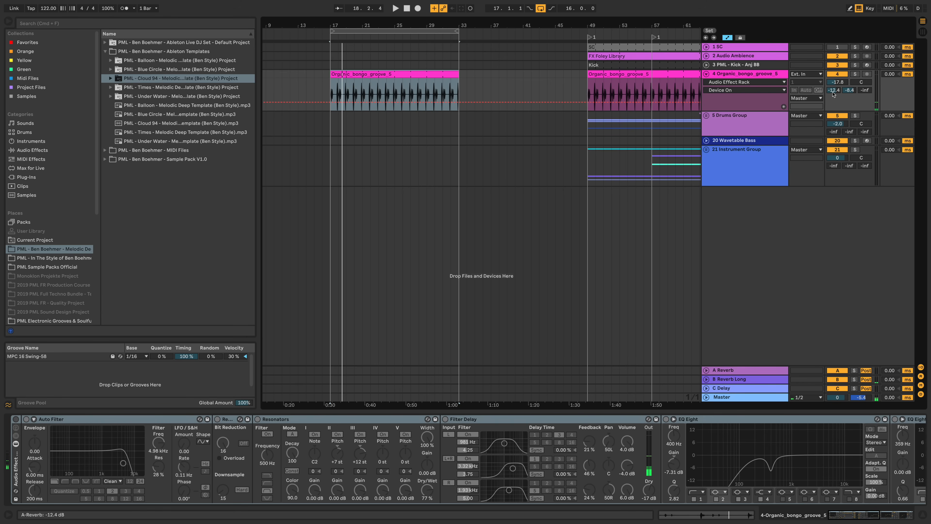
pyautogui.click(833, 90)
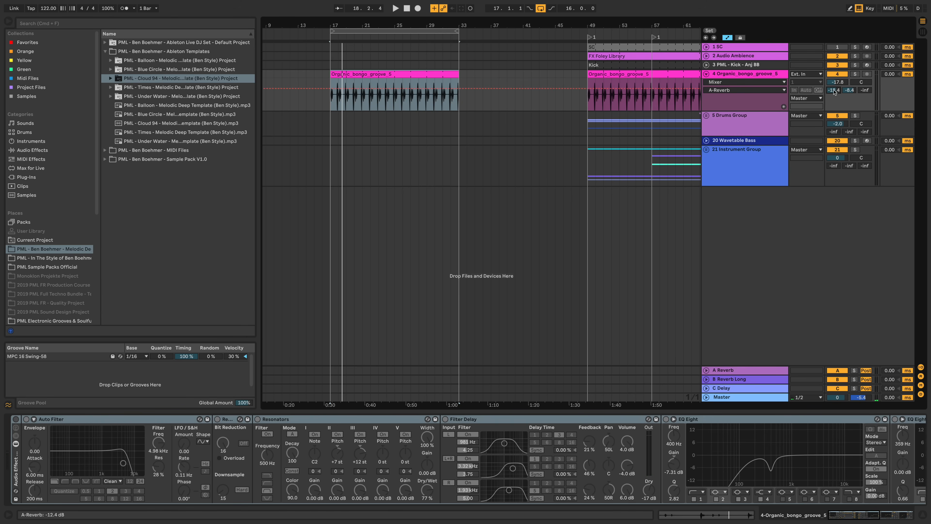
pyautogui.moveTo(834, 91); pyautogui.dragTo(834, 121)
pyautogui.moveTo(849, 90); pyautogui.dragTo(850, 121)
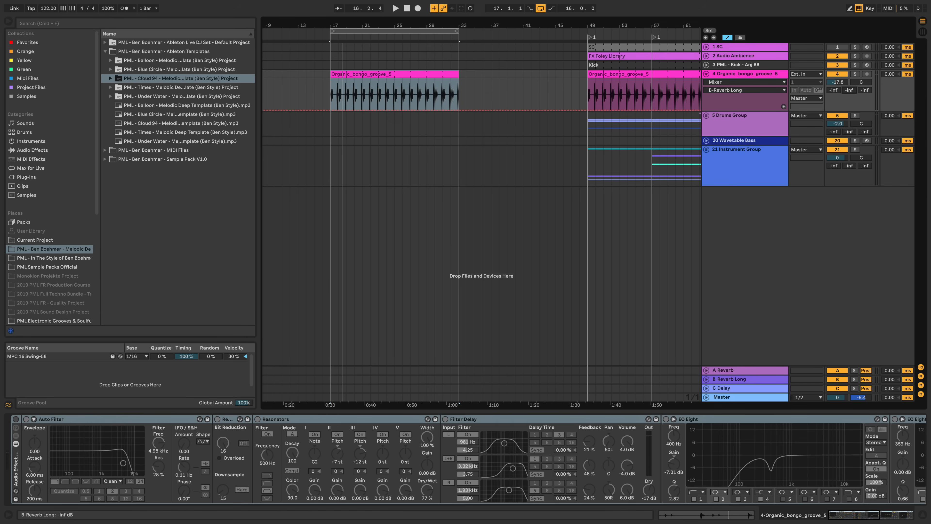
pyautogui.press('space')
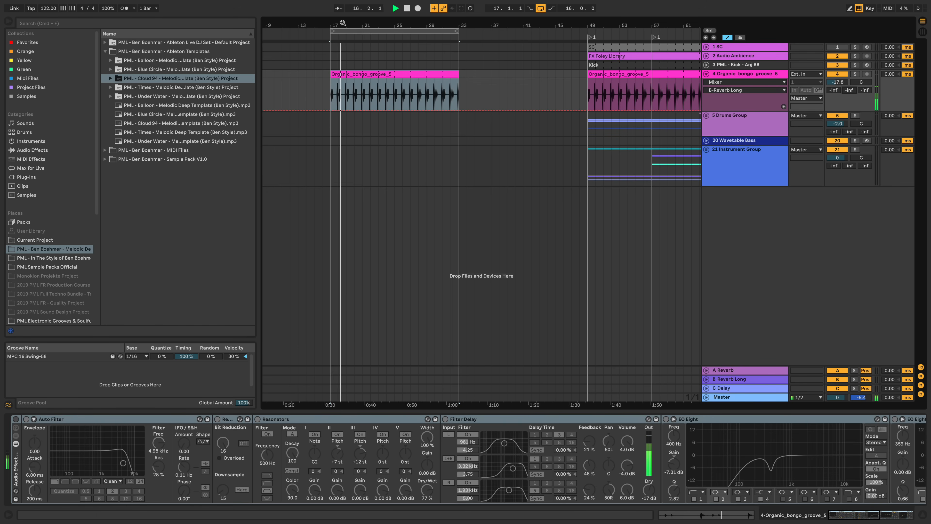
pyautogui.moveTo(350, 26); pyautogui.dragTo(393, 24)
pyautogui.press('space')
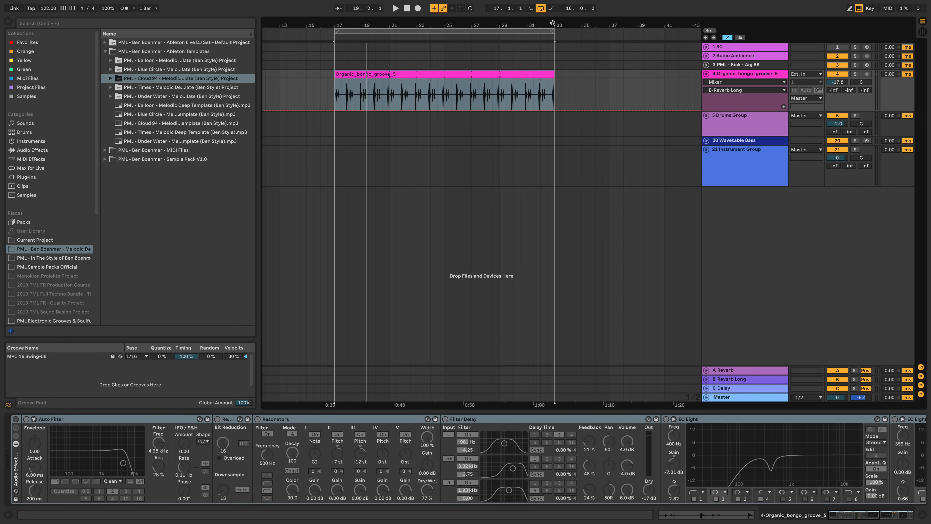
# Step: Copy the Kick clip above the looped bongo clip, filling bars 17 to 33, and audition both together
pyautogui.moveTo(552, 24); pyautogui.dragTo(417, 15)
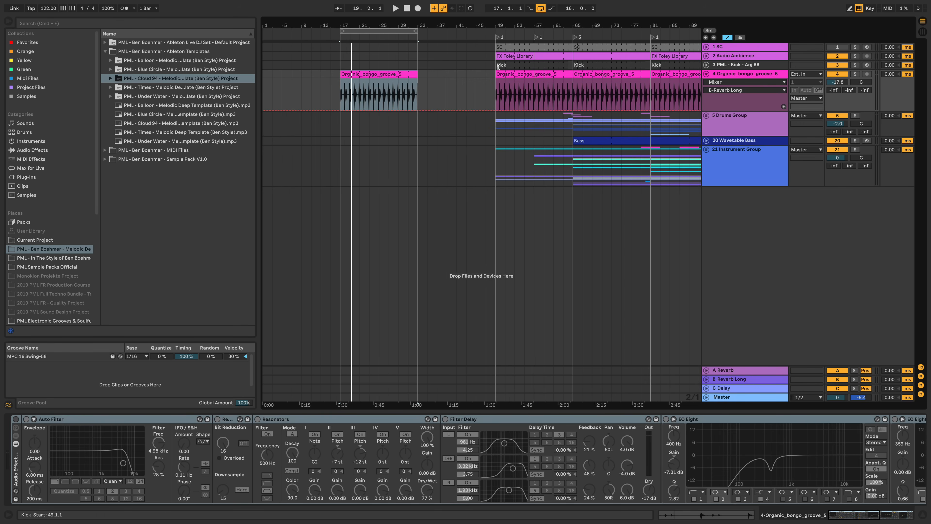
pyautogui.click(508, 64)
pyautogui.moveTo(508, 64); pyautogui.dragTo(353, 65)
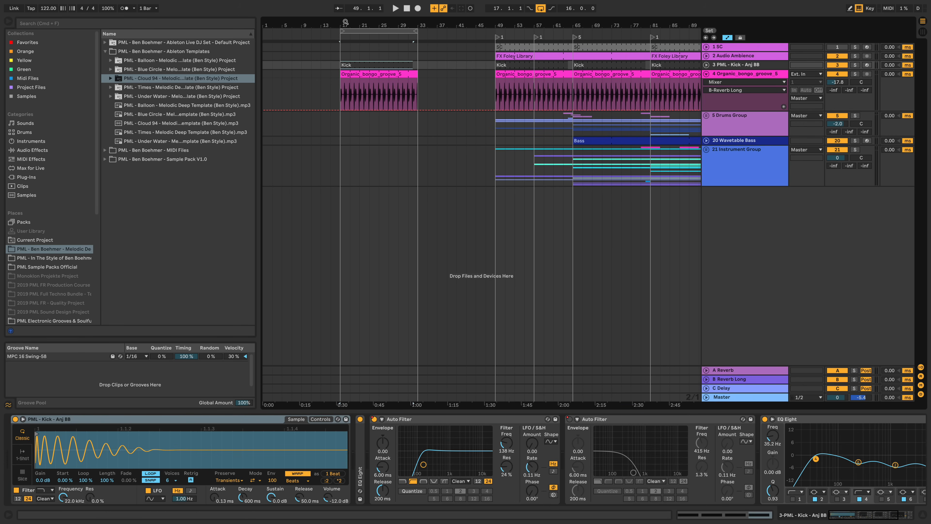
pyautogui.press('space')
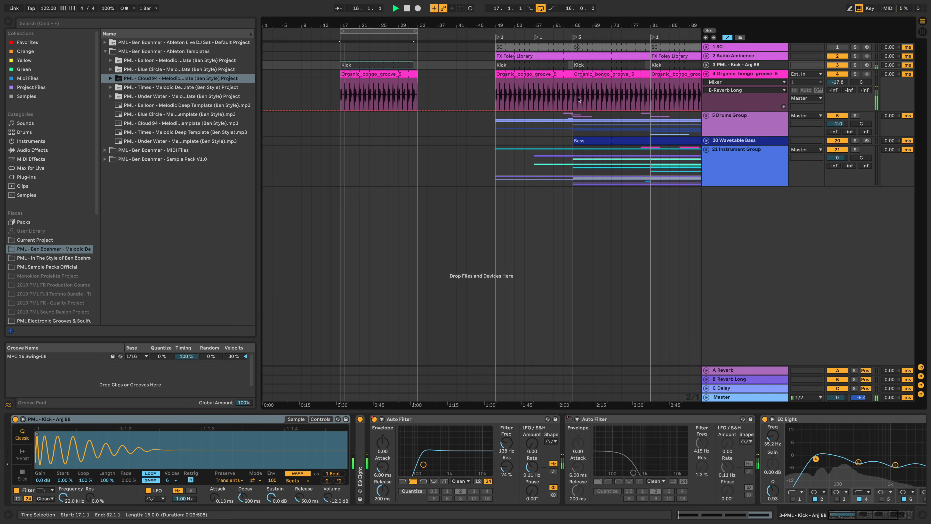
pyautogui.press('space')
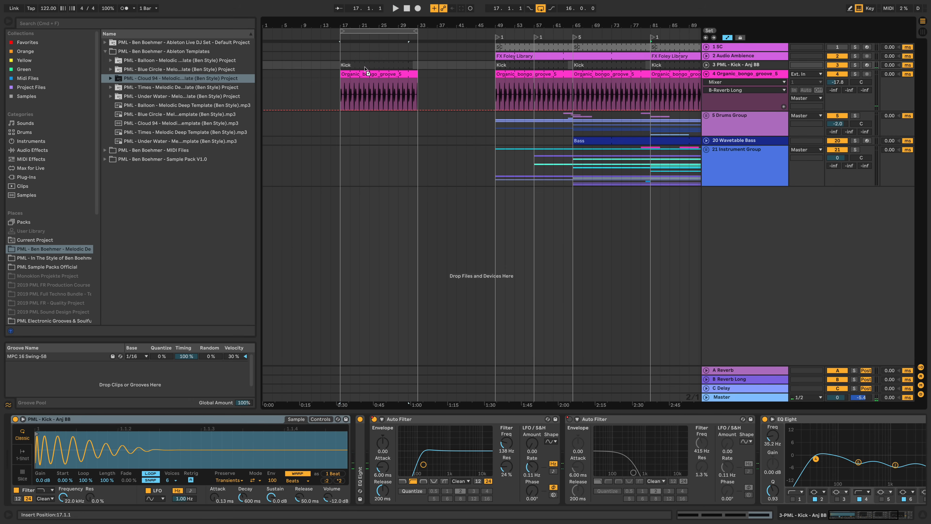
pyautogui.click(364, 67)
pyautogui.press('space')
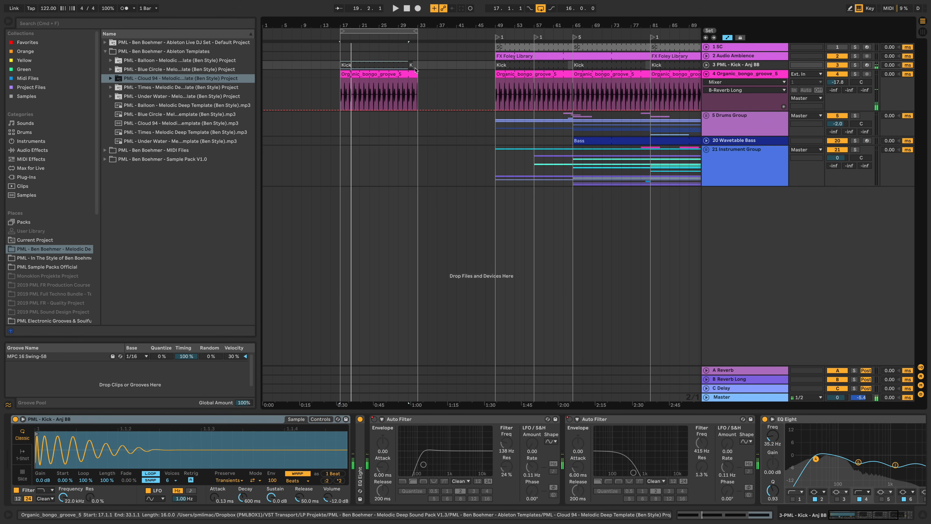
# Step: Copy the SC clip to bars 17 to 33 above the looped bongo clip and play the loop
pyautogui.click(514, 47)
pyautogui.moveTo(522, 48); pyautogui.dragTo(375, 50)
pyautogui.press('space')
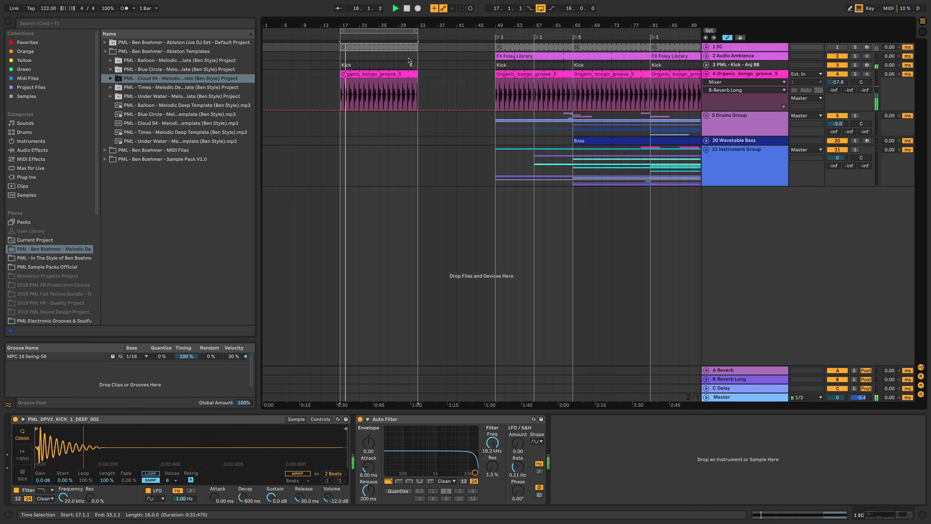
pyautogui.press('space')
# Step: Show the bongo track's effect chain, find Resonators among the audio effects, and switch on the track's Resonators device
pyautogui.press('+')
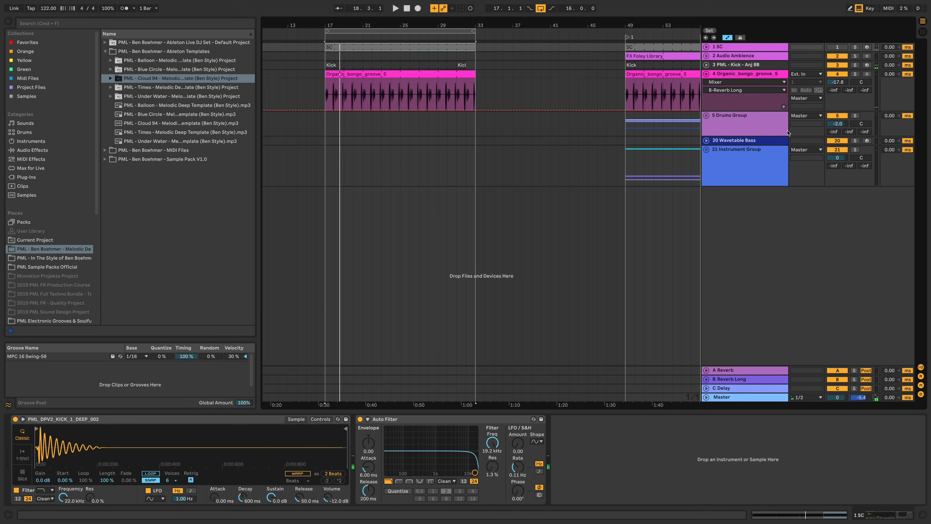
pyautogui.click(734, 77)
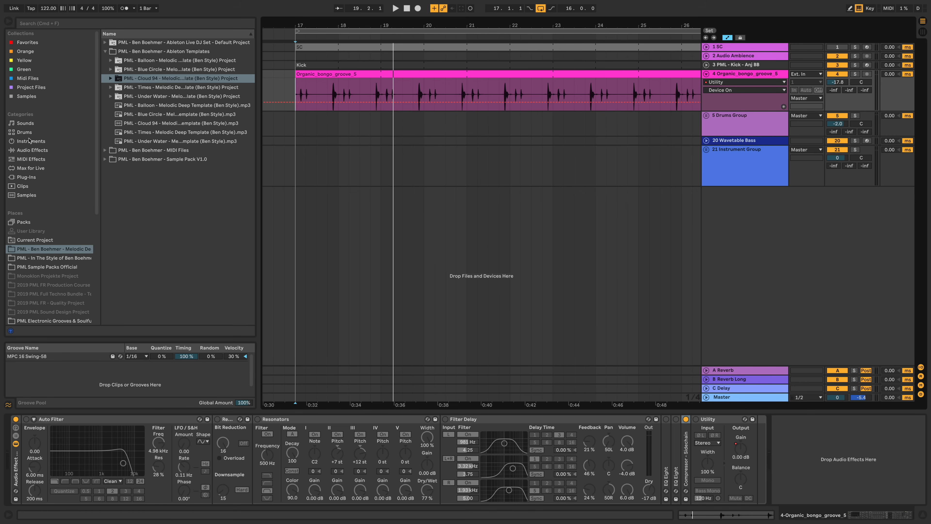
pyautogui.click(22, 152)
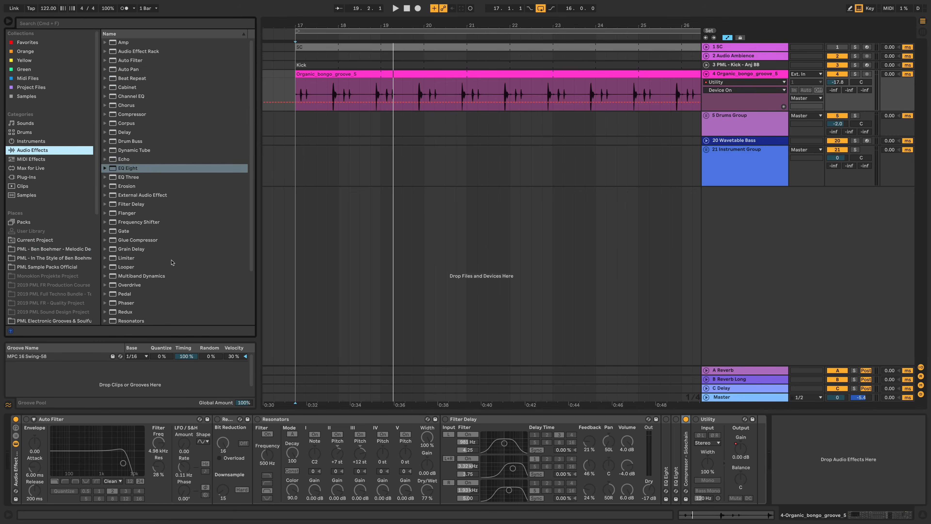
pyautogui.click(125, 260)
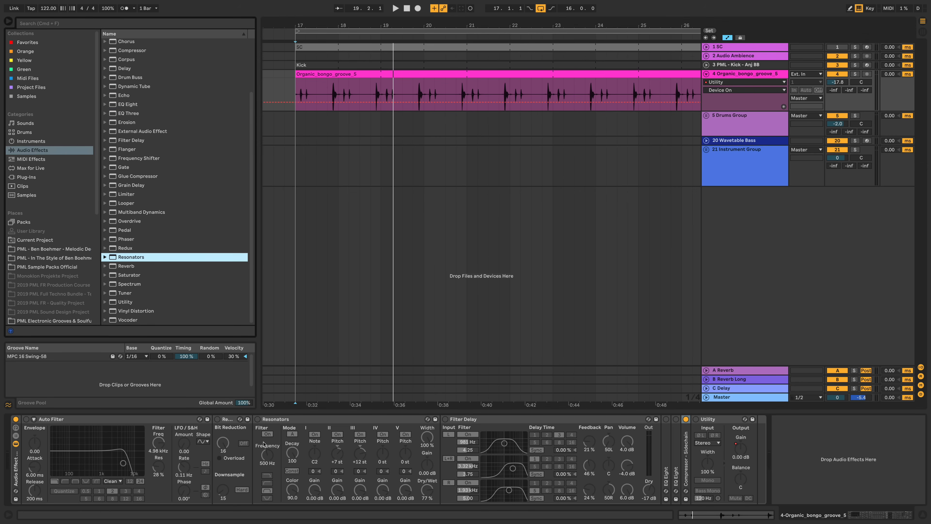
pyautogui.click(257, 419)
pyautogui.click(287, 420)
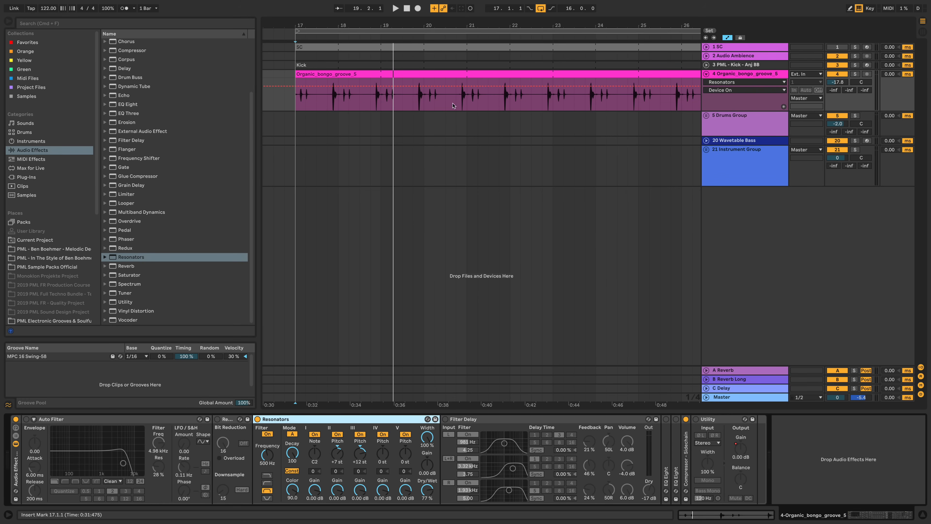
# Step: Unfold the Wavetable Bass track, examine its first bass clip, and return to the looped bongo clip's effect chain
pyautogui.moveTo(494, 25); pyautogui.dragTo(320, 25)
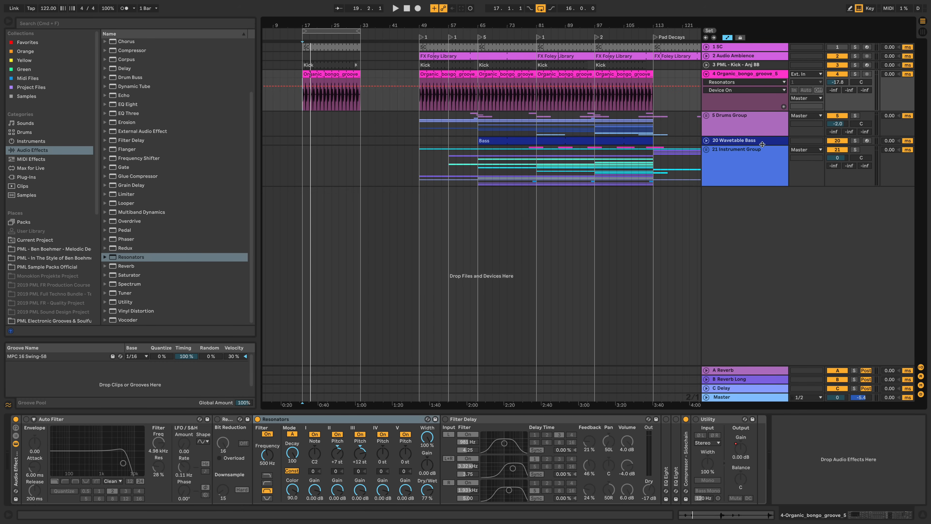
pyautogui.click(706, 141)
pyautogui.doubleClick(494, 141)
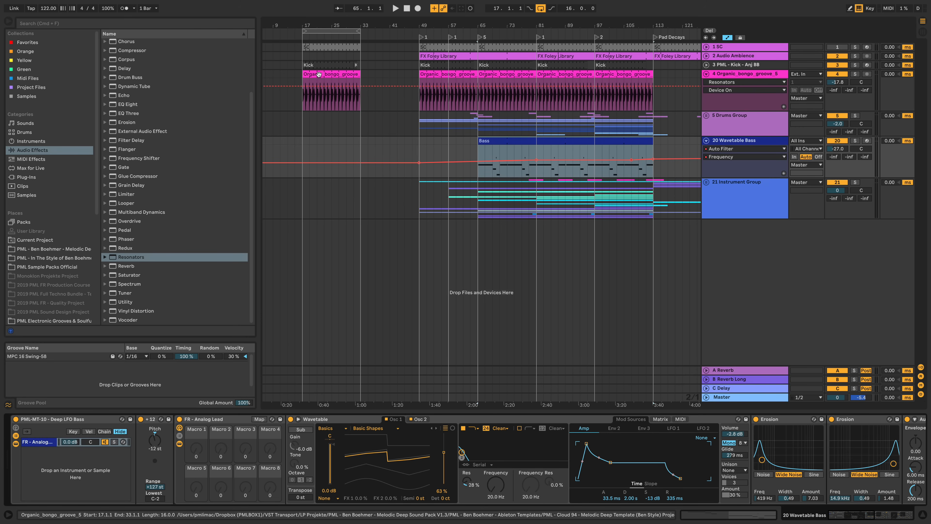
pyautogui.click(319, 82)
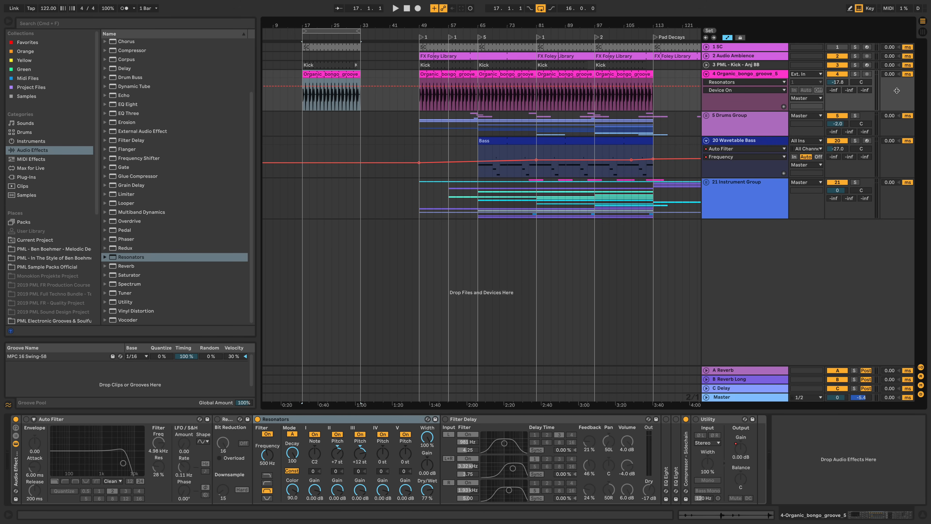
# Step: Play the loop and compare the bongo sound with Resonators bypassed and active
pyautogui.press('space')
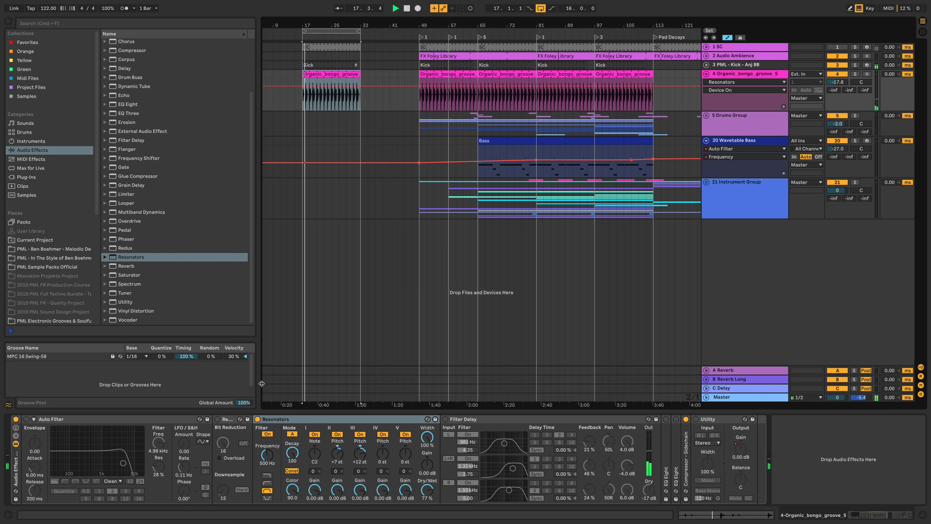
pyautogui.click(258, 420)
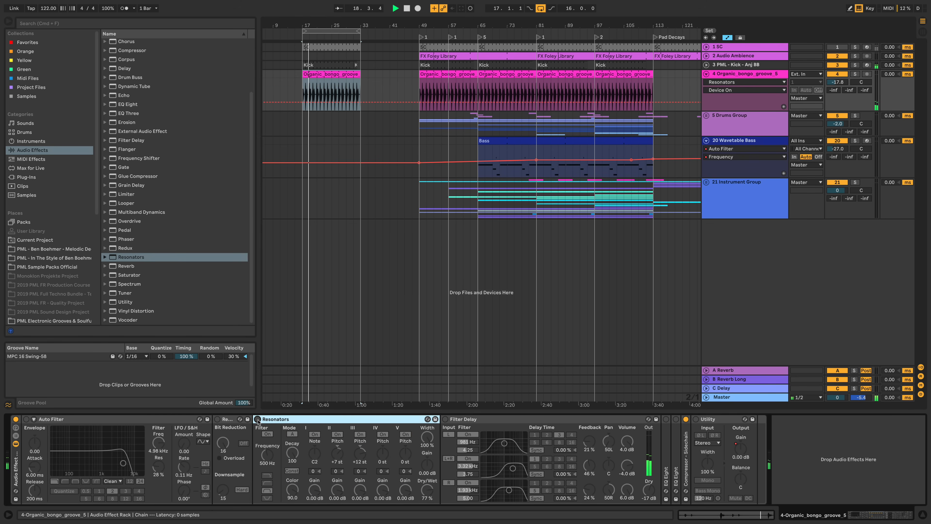
pyautogui.click(258, 419)
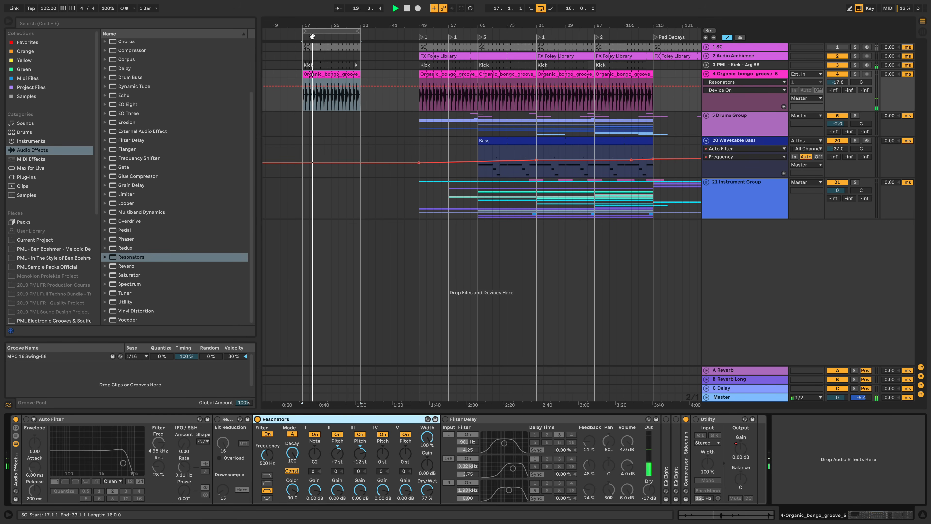
# Step: Expand the first EQ Eight after the Filter Delay, switch it on, and play the loop through it
pyautogui.moveTo(310, 27); pyautogui.dragTo(337, 101)
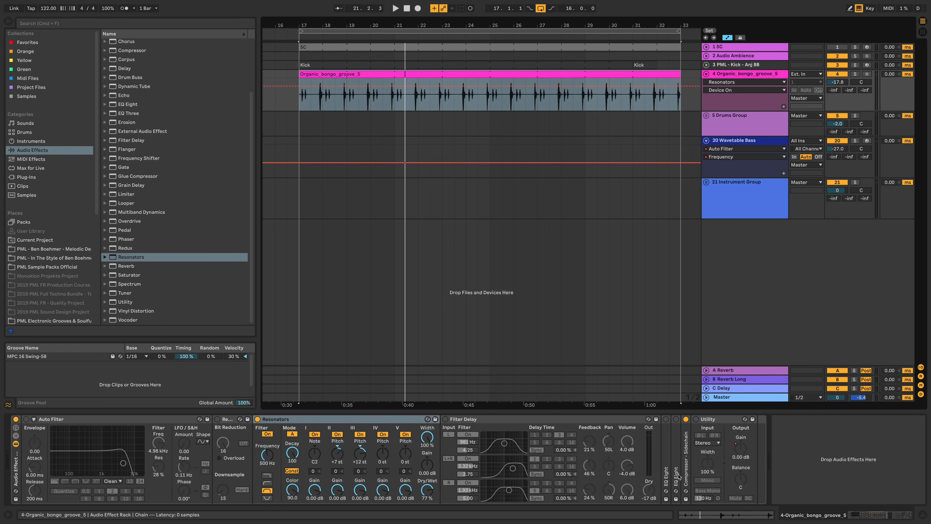
pyautogui.doubleClick(666, 471)
pyautogui.click(665, 419)
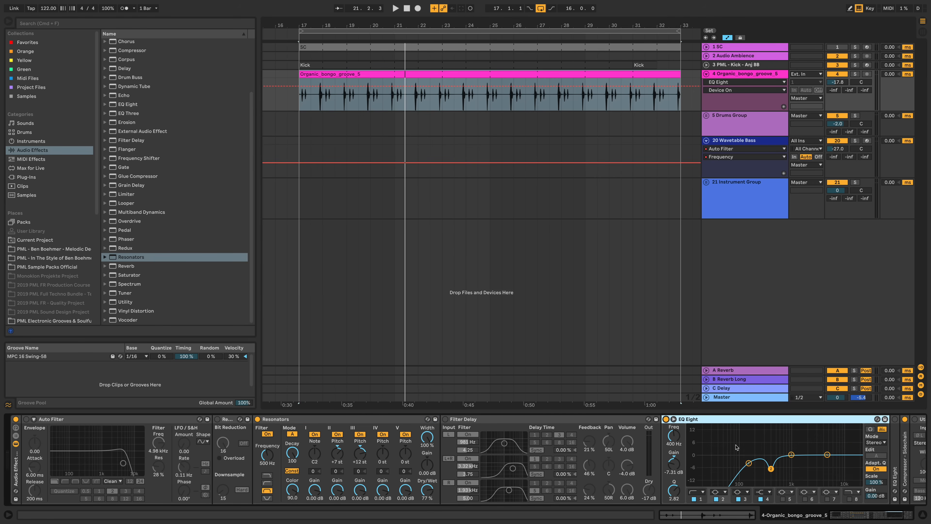
pyautogui.press('space')
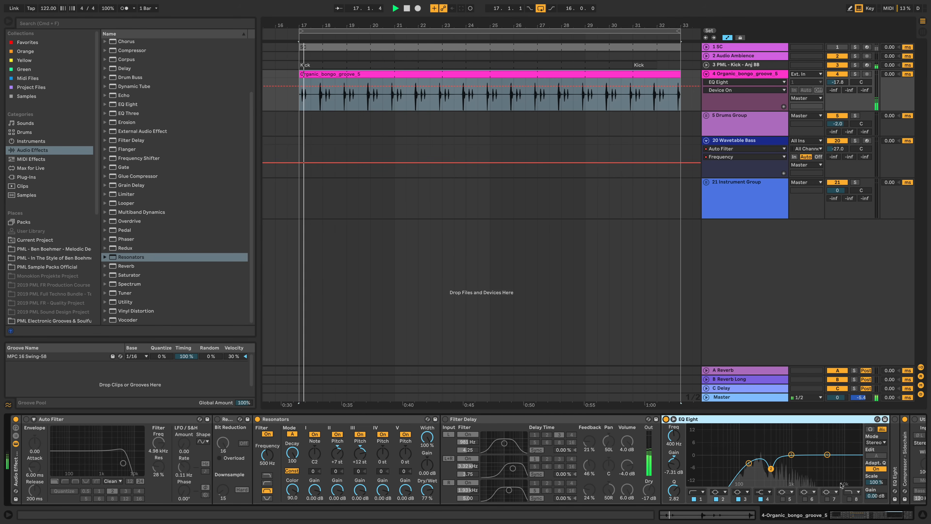
# Step: Compare the equalised bongo loop with Resonators off and on, and check the device's Decay control
pyautogui.click(257, 419)
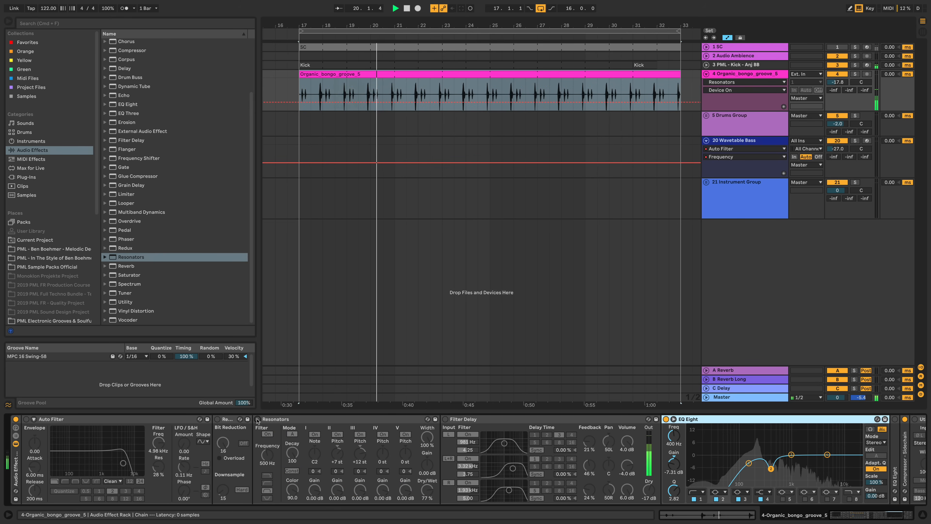
pyautogui.click(257, 419)
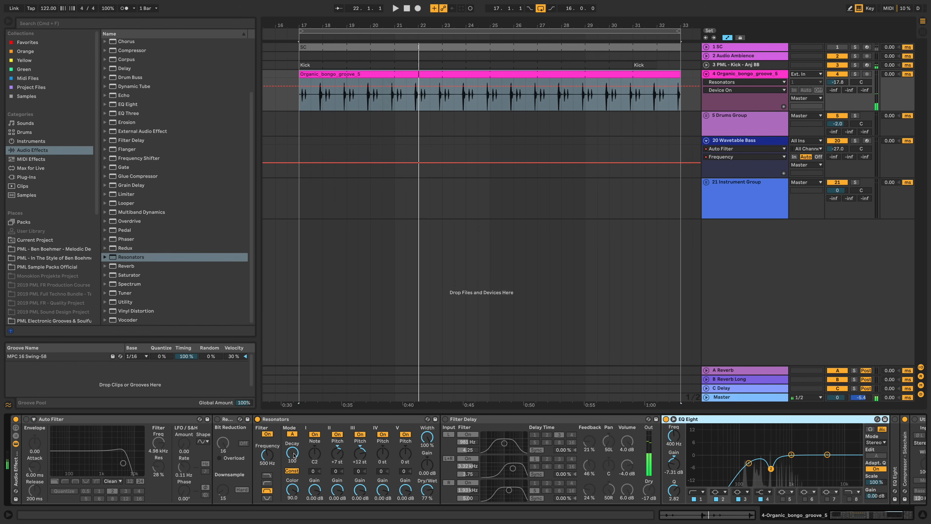
pyautogui.moveTo(293, 456)
pyautogui.mouseDown()
pyautogui.moveTo(293, 488)
pyautogui.moveTo(293, 455)
pyautogui.mouseUp()
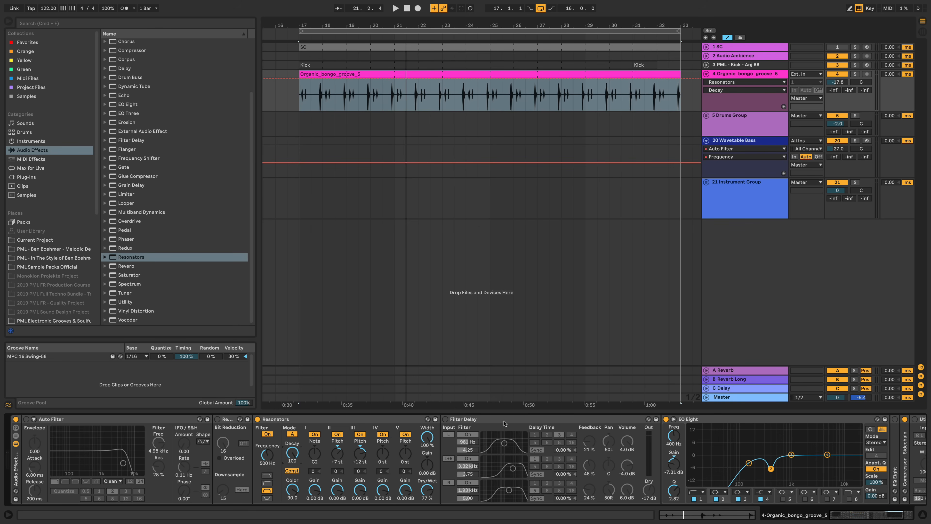
# Step: Switch on the bongo chain's Filter Delay and locate that effect in the audio effects list
pyautogui.click(445, 420)
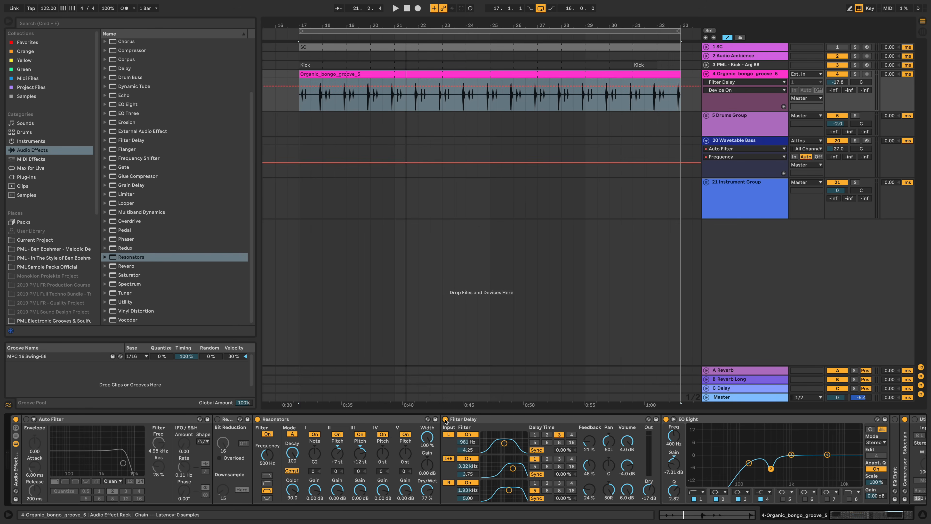
pyautogui.click(132, 140)
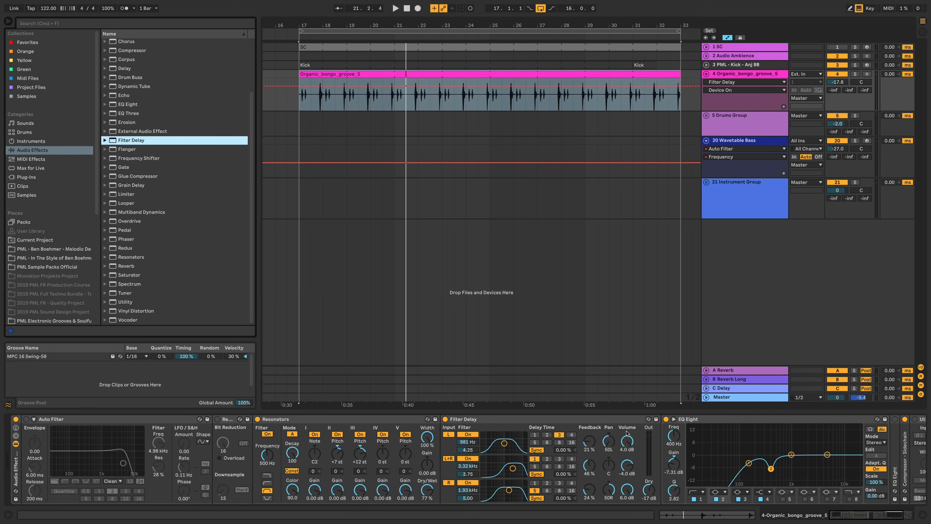
# Step: Audition the loop with the Filter Delay's Dry level at -inf dB, and undo that change
pyautogui.press('space')
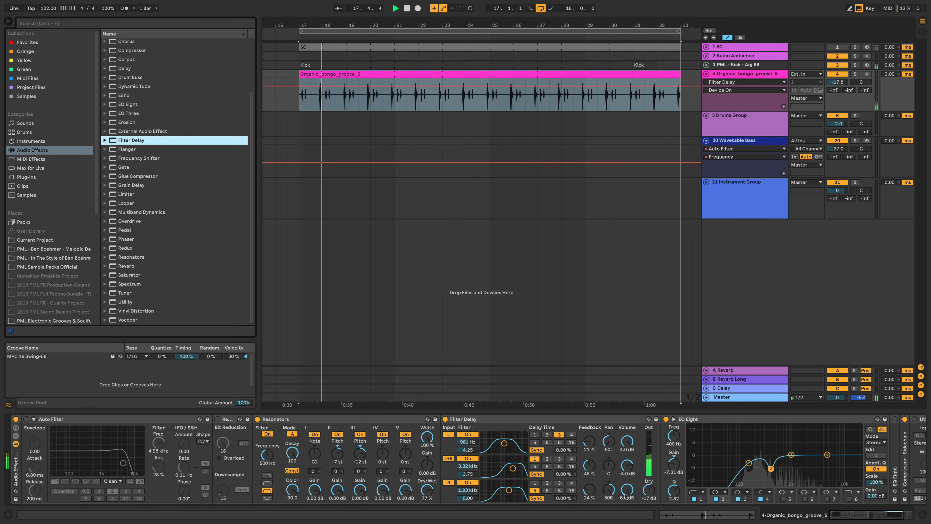
pyautogui.moveTo(649, 490); pyautogui.dragTo(649, 521)
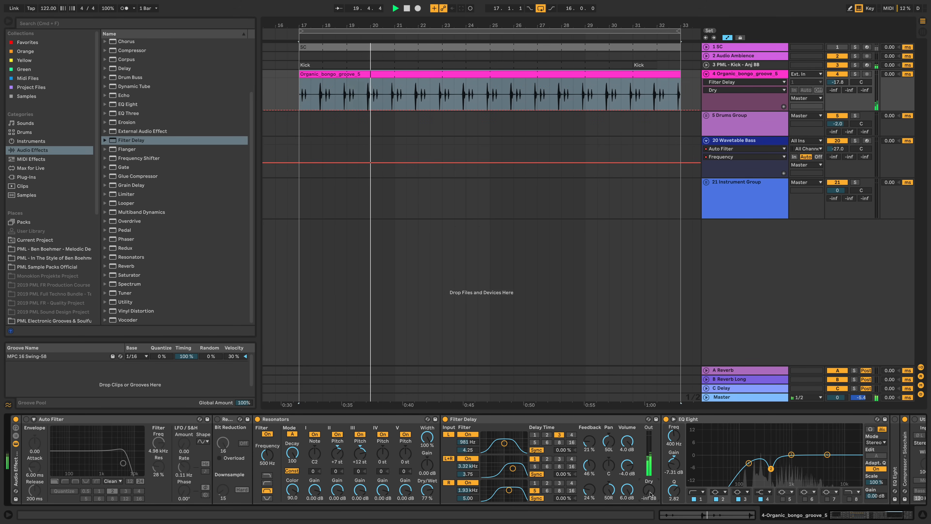
pyautogui.press('super+z')
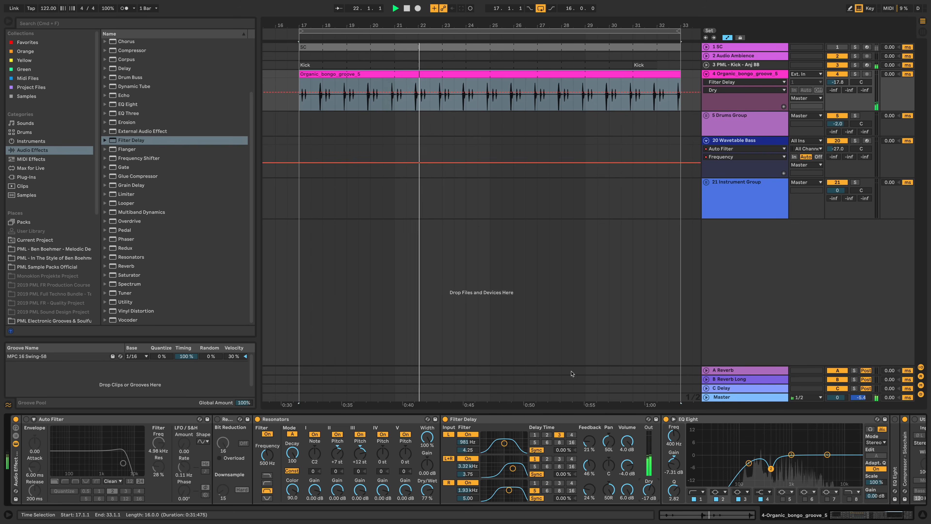
# Step: Switch on Redux, locate it in the audio effects list, and compare the playing loop with Redux bypassed and active
pyautogui.click(218, 419)
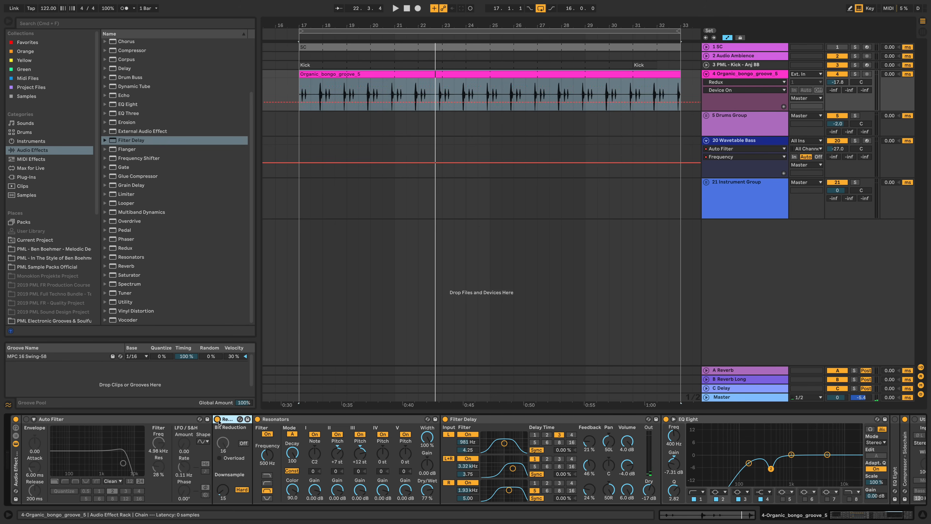
pyautogui.click(138, 251)
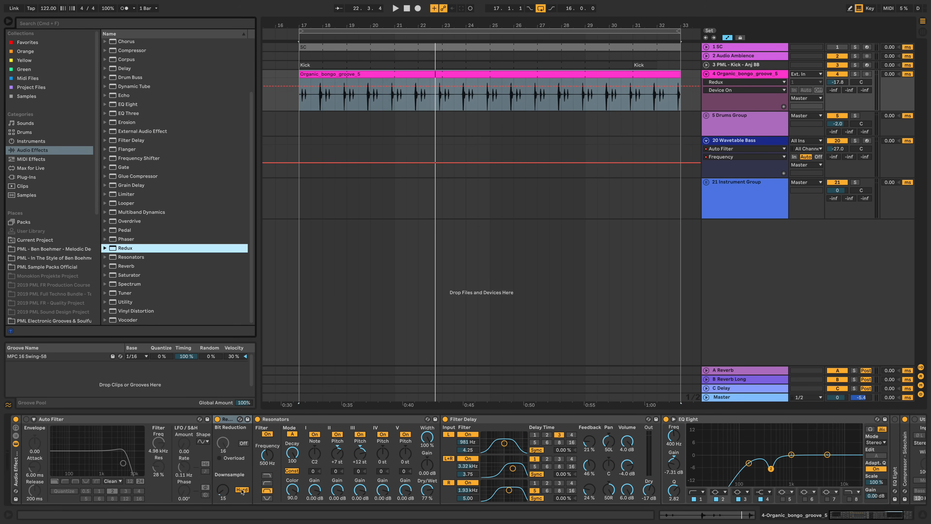
pyautogui.press('space')
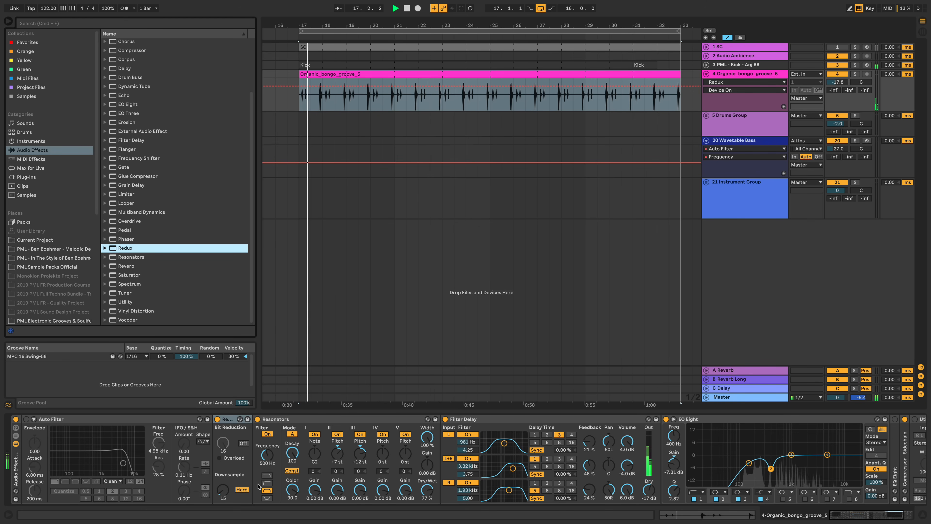
pyautogui.click(217, 419)
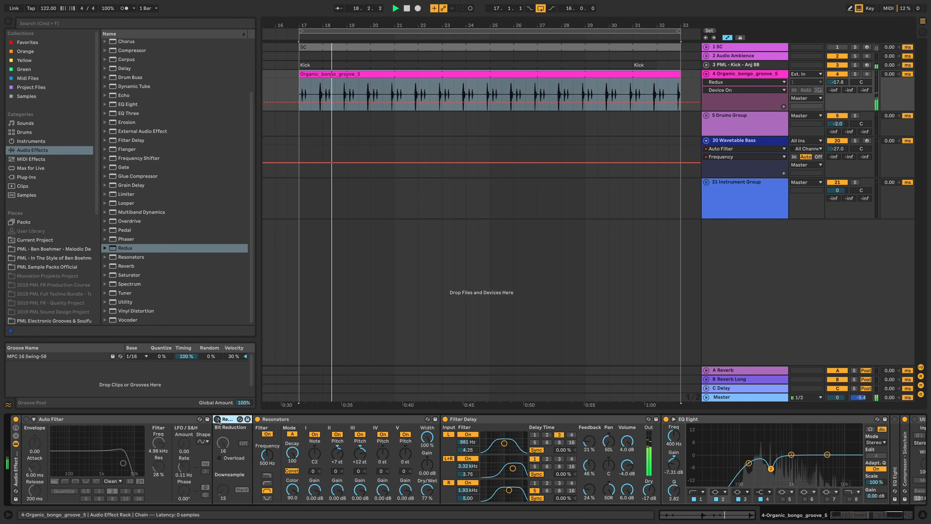
pyautogui.click(217, 419)
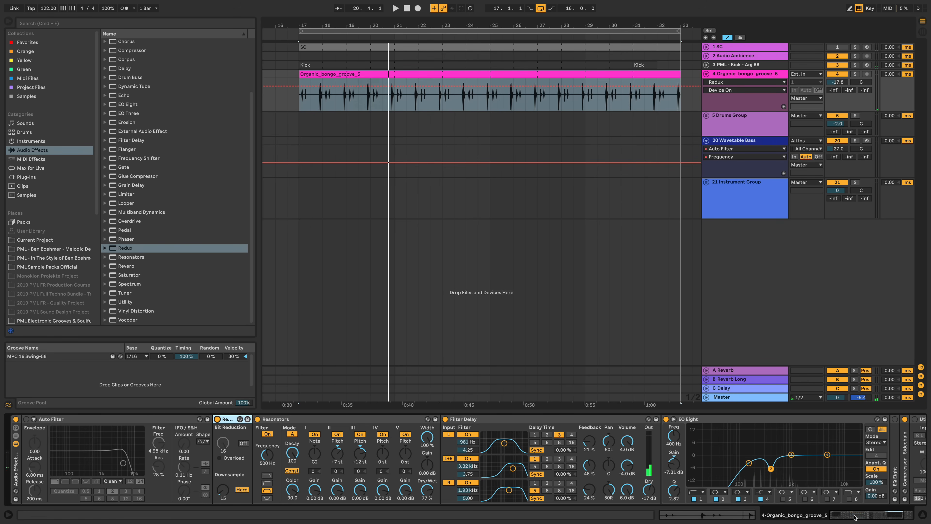
# Step: Expand the second EQ Eight in the bongo chain, switch it on, and play the loop
pyautogui.moveTo(855, 517); pyautogui.dragTo(874, 518)
pyautogui.doubleClick(784, 461)
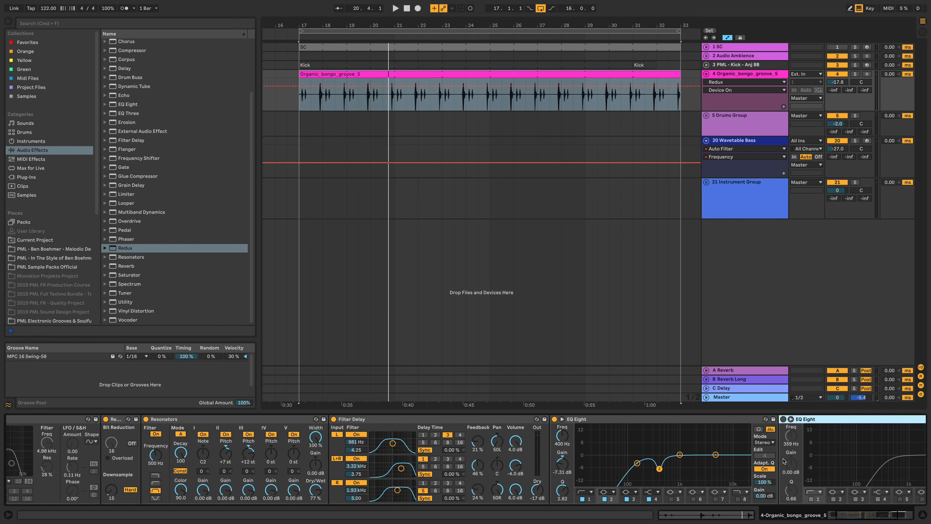
pyautogui.click(869, 518)
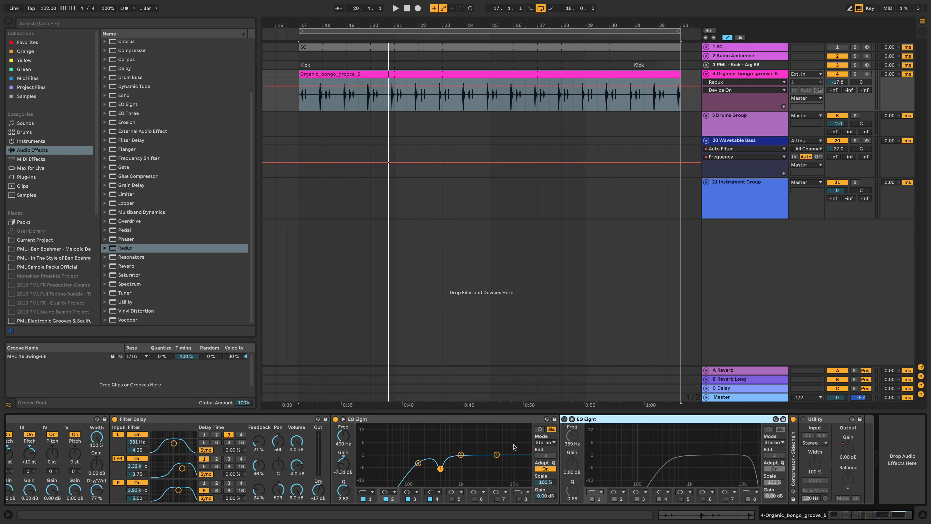
pyautogui.click(564, 419)
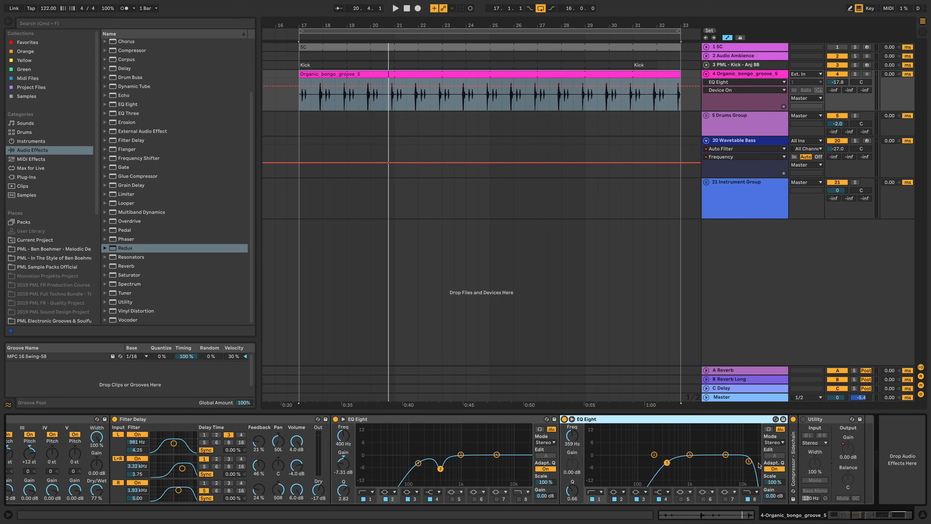
pyautogui.press('space')
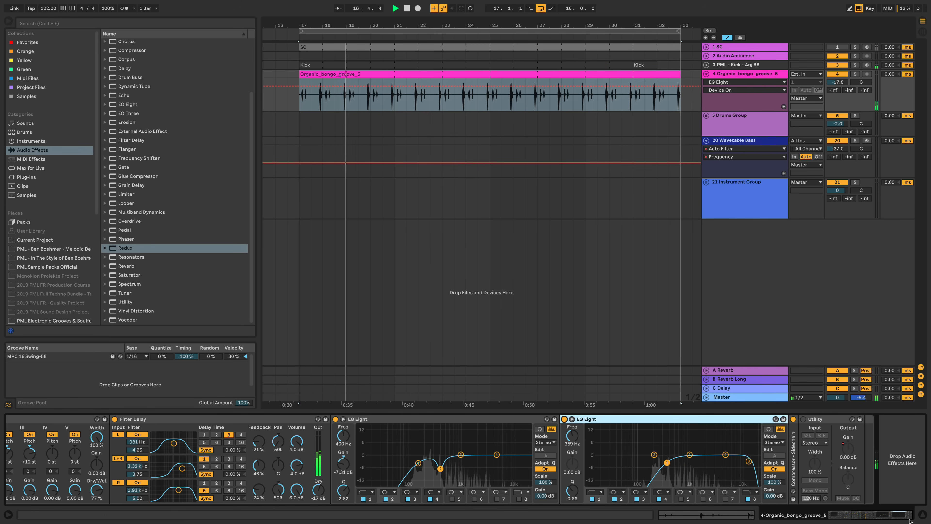
# Step: Switch on the Auto Filter at the start of the bongo chain and play the loop with the effects active
pyautogui.moveTo(909, 516); pyautogui.dragTo(881, 515)
pyautogui.press('space')
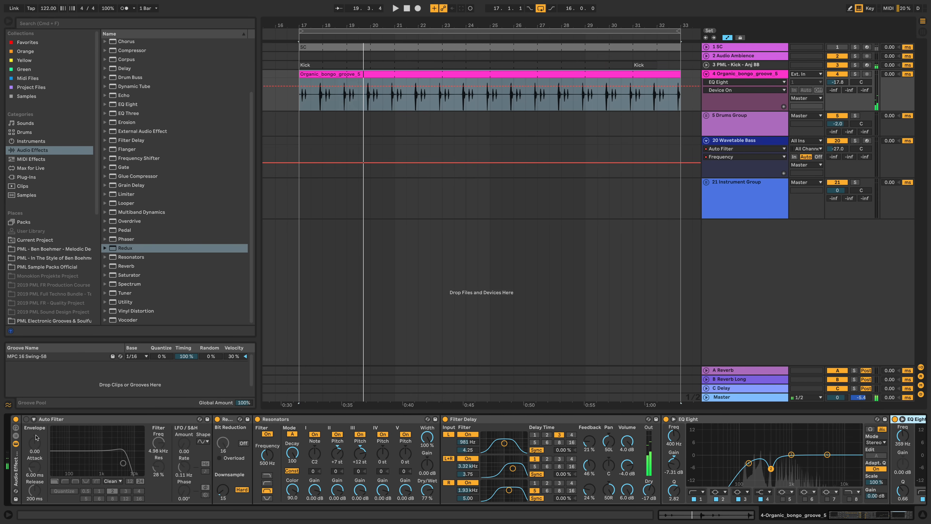
pyautogui.click(16, 418)
pyautogui.press('space')
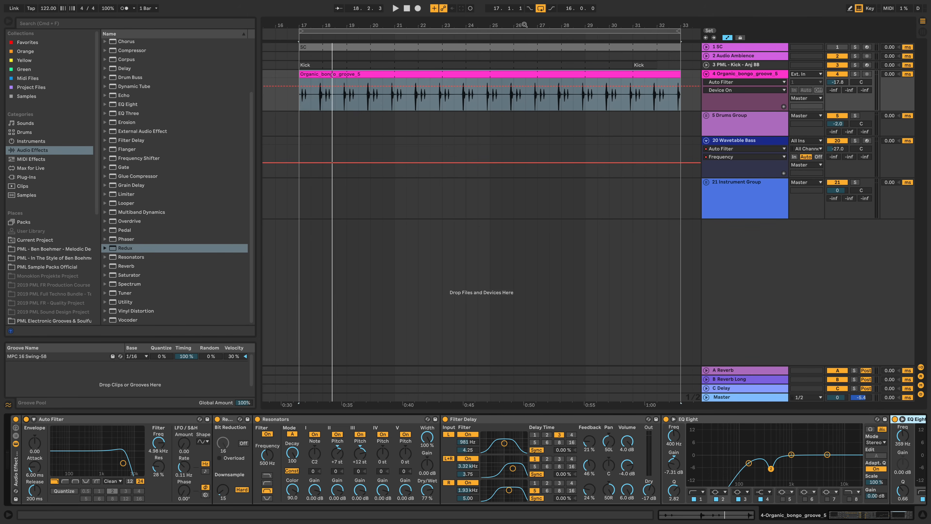
pyautogui.moveTo(525, 24); pyautogui.dragTo(352, 4)
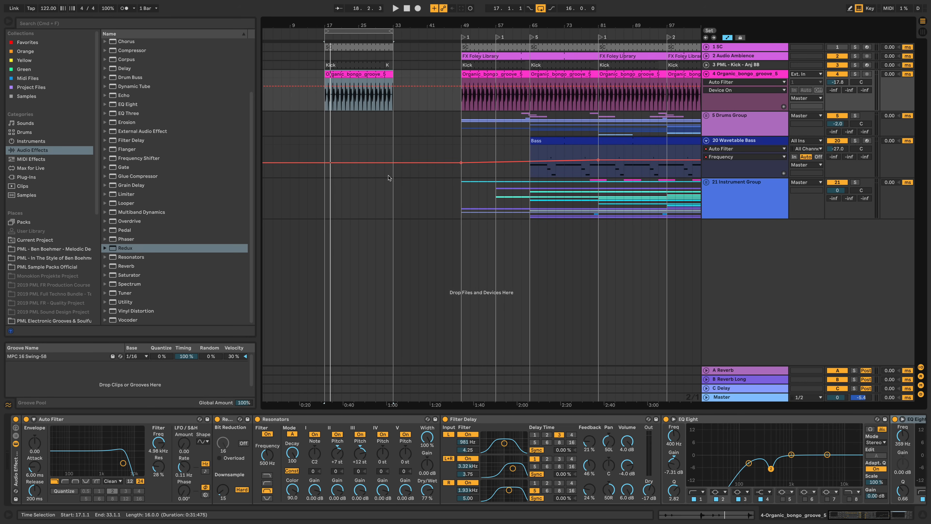
pyautogui.press('space')
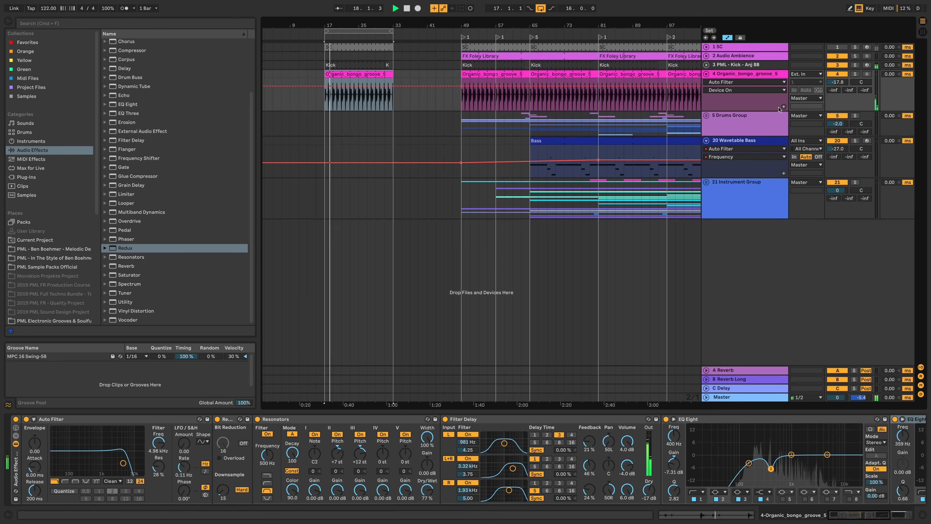
# Step: Unfold the Drums Group, copy the Toms1 and Clap clips from bar 49 to bar 17, and play the loop
pyautogui.click(706, 115)
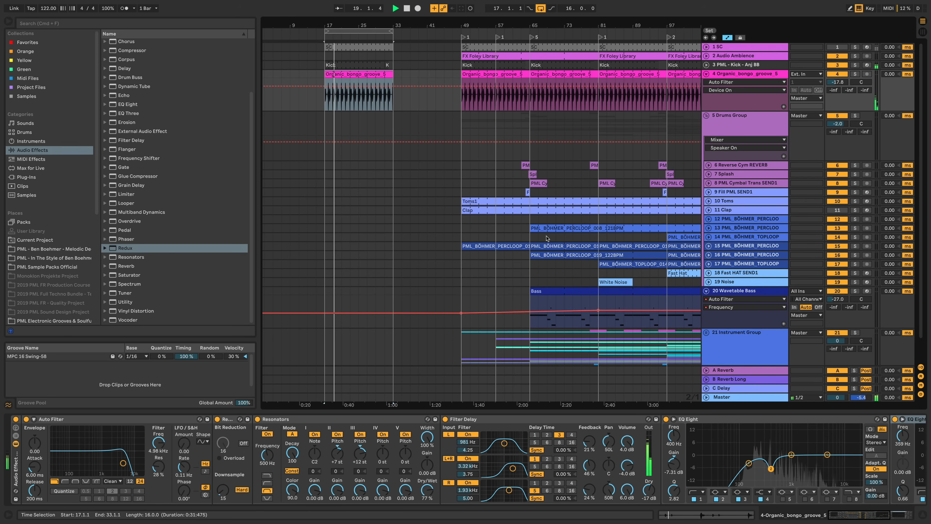
pyautogui.moveTo(437, 200); pyautogui.dragTo(531, 212)
pyautogui.moveTo(444, 212); pyautogui.dragTo(331, 199)
pyautogui.press('space')
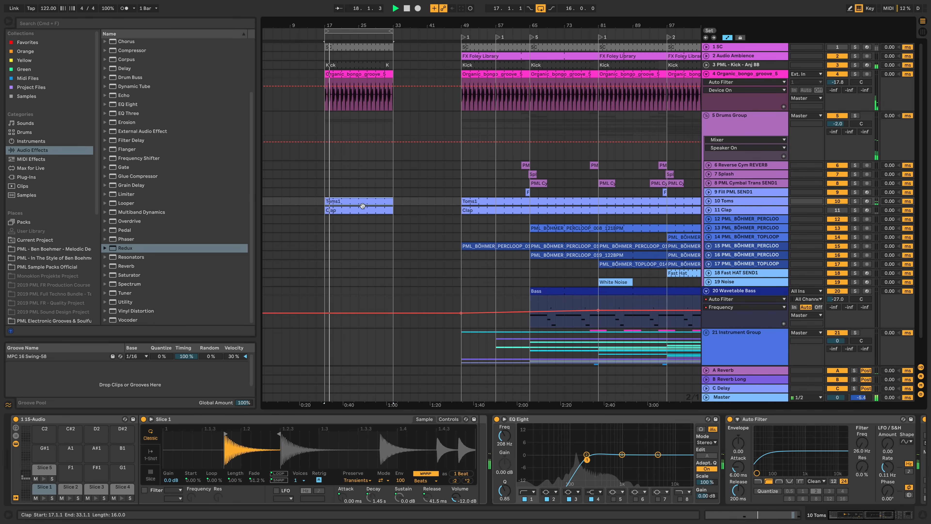
pyautogui.press('space')
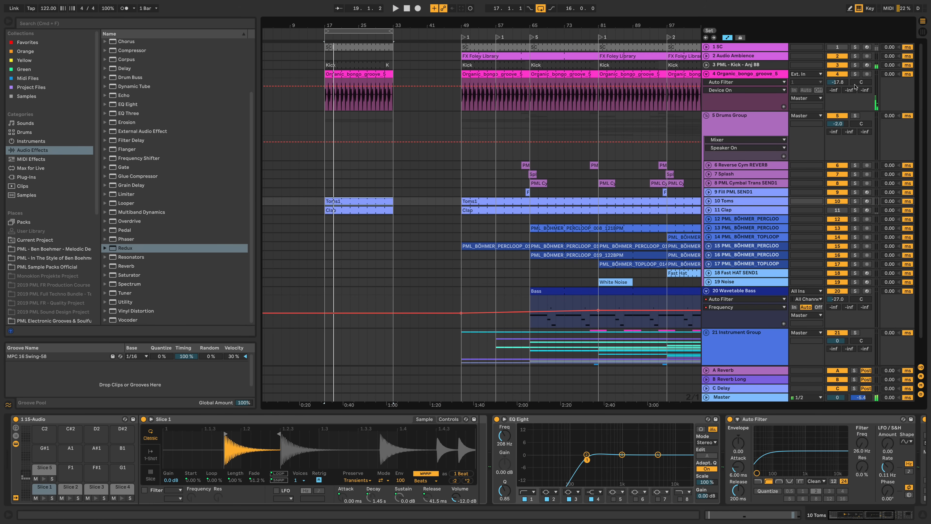
# Step: Examine the Reverb device settings on the A Reverb and B Reverb Long return tracks
pyautogui.moveTo(838, 90); pyautogui.dragTo(837, 88)
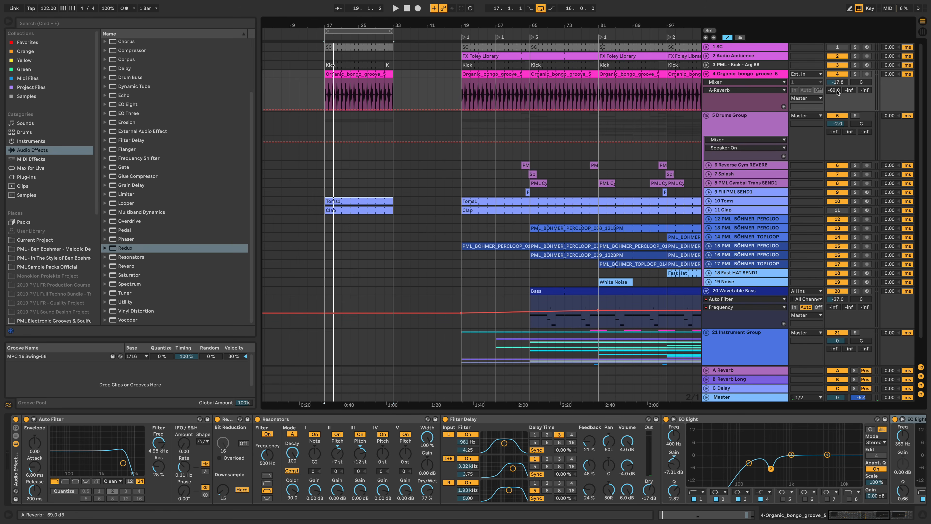
pyautogui.click(740, 370)
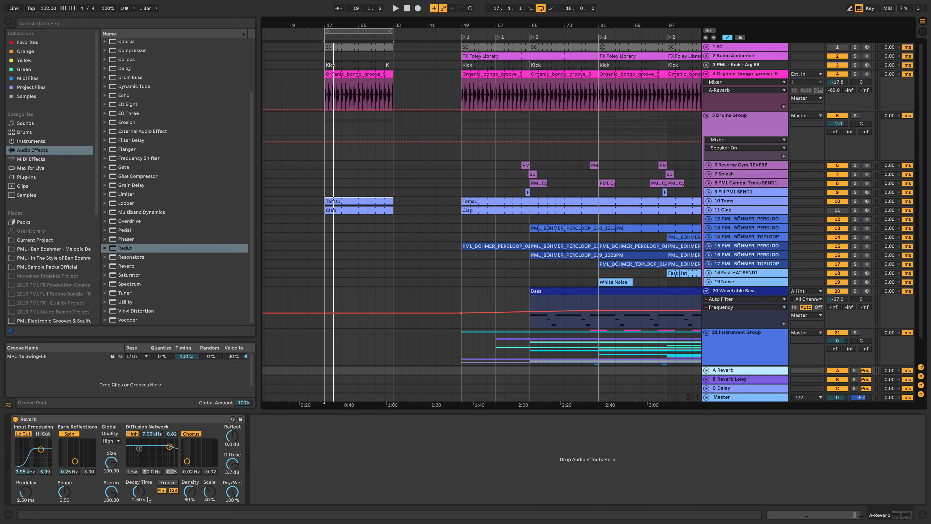
pyautogui.click(743, 380)
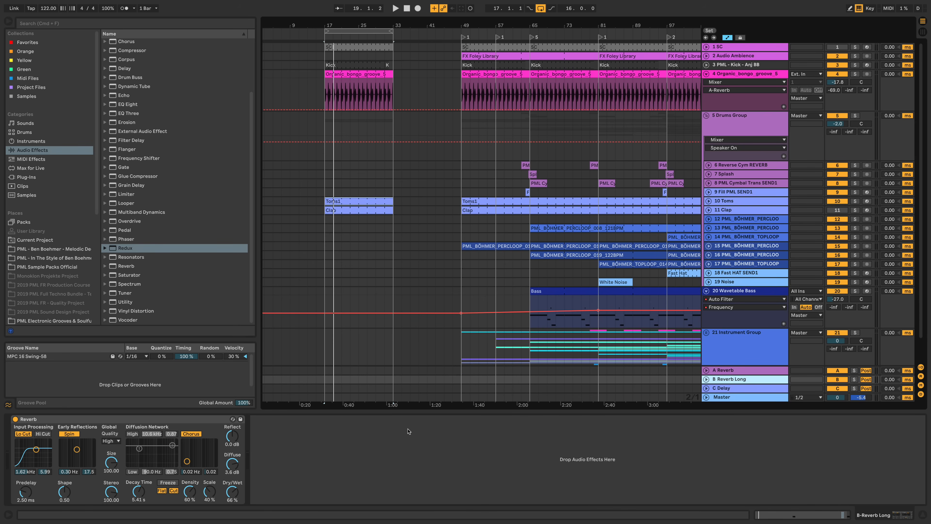
pyautogui.click(754, 370)
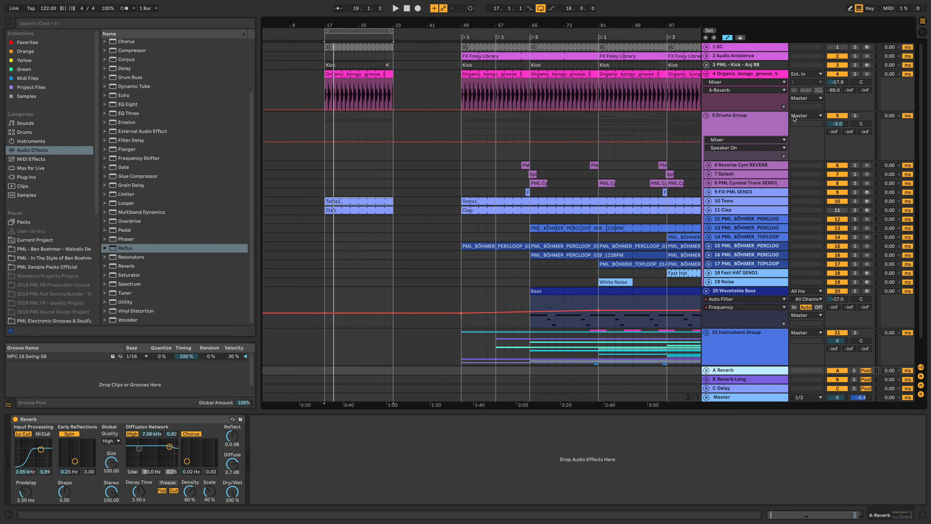
# Step: Set the bongo groove track's sends to -11.0 dB for Reverb and -12.2 dB for Reverb Long while the loop plays
pyautogui.moveTo(833, 90)
pyautogui.mouseDown()
pyautogui.moveTo(834, 75)
pyautogui.moveTo(840, 94)
pyautogui.mouseUp()
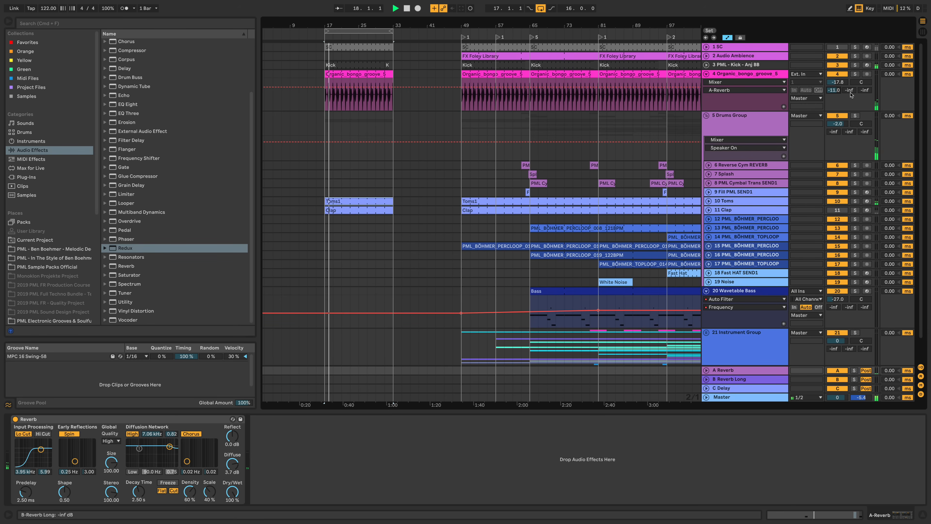
pyautogui.moveTo(851, 94); pyautogui.dragTo(851, 87)
pyautogui.press('space')
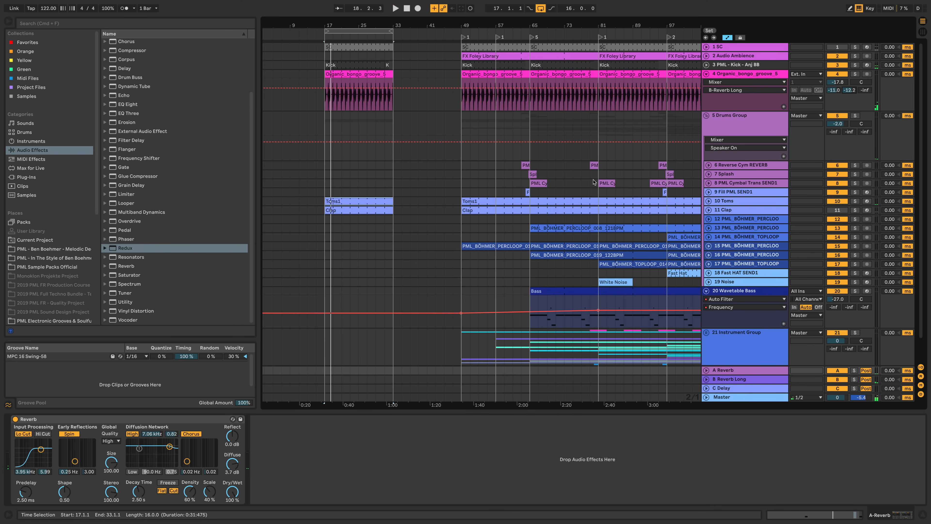
# Step: Unfold track 15, copy its PML_BÖHMER_PERCLOOP_017 clip from bar 49 to bar 17, and play the loop
pyautogui.moveTo(346, 25); pyautogui.dragTo(350, 42)
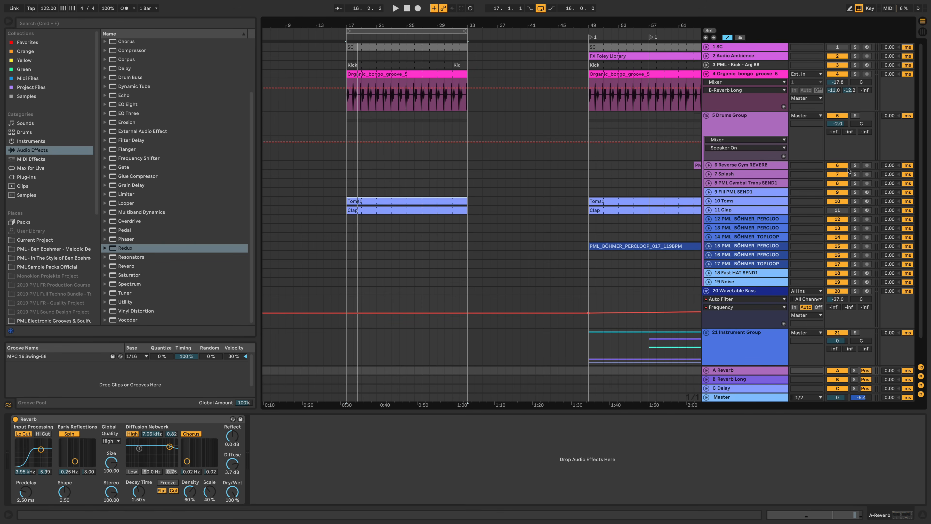
pyautogui.moveTo(459, 26); pyautogui.dragTo(485, 20)
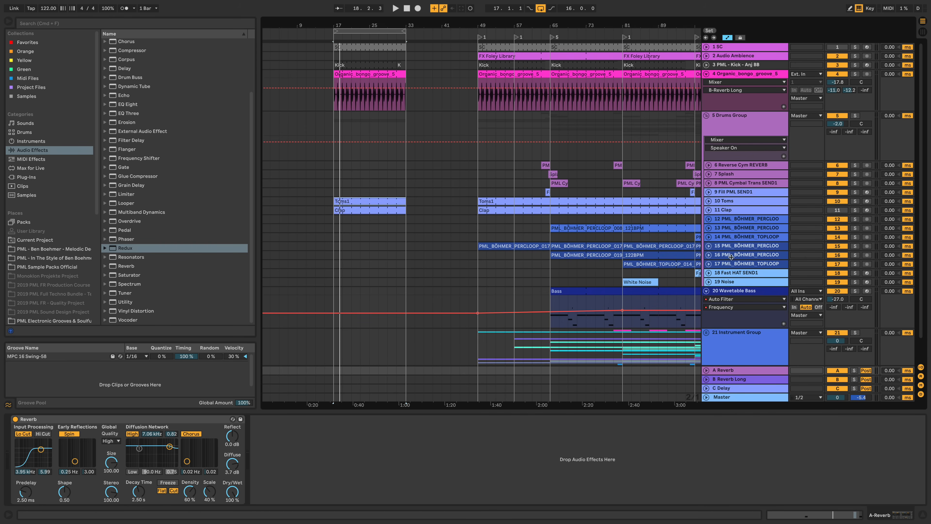
pyautogui.click(707, 246)
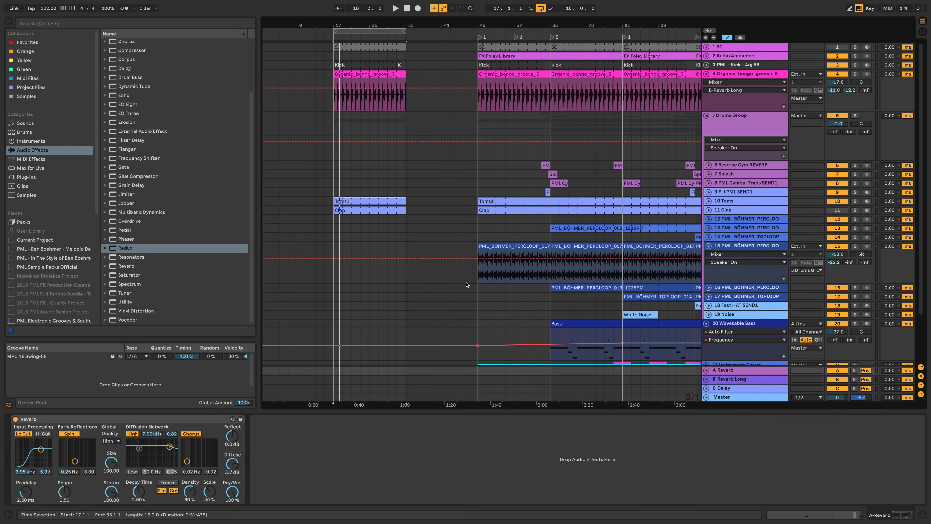
pyautogui.click(477, 275)
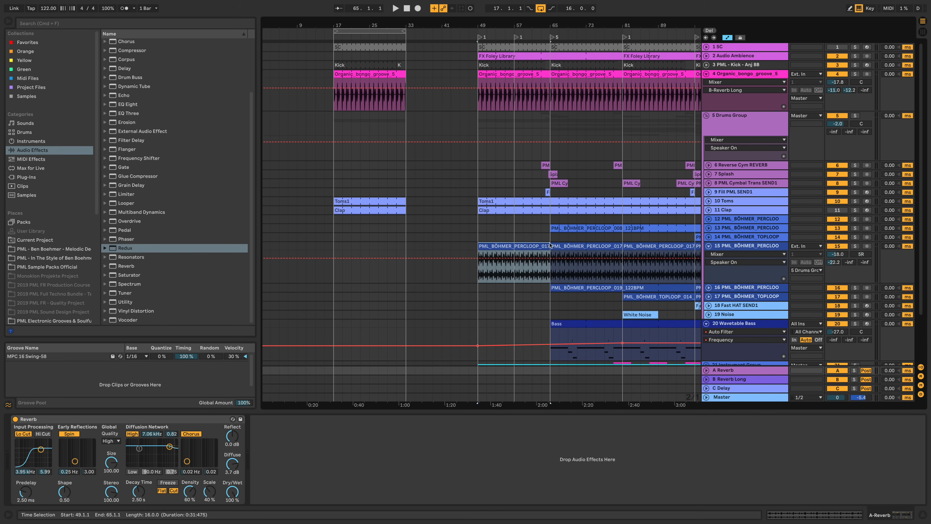
pyautogui.moveTo(522, 245); pyautogui.dragTo(383, 245)
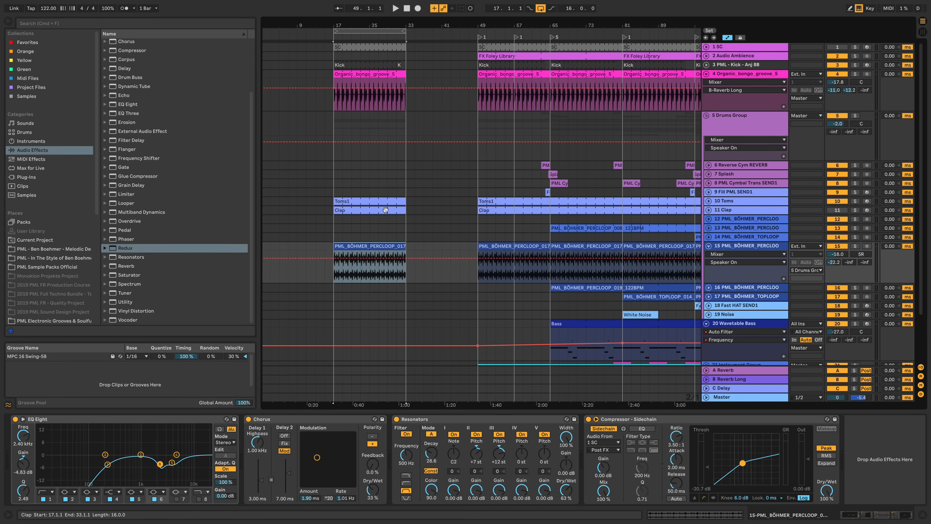
pyautogui.press('space')
# Step: Solo track 15's percussion loop and compare its playback with Resonators, Chorus and EQ Eight bypassed and active
pyautogui.click(855, 246)
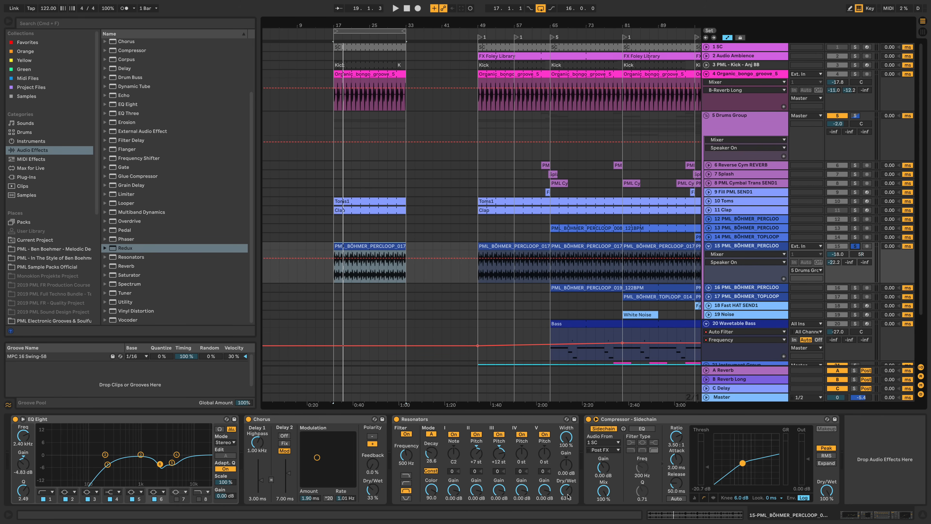
pyautogui.click(396, 419)
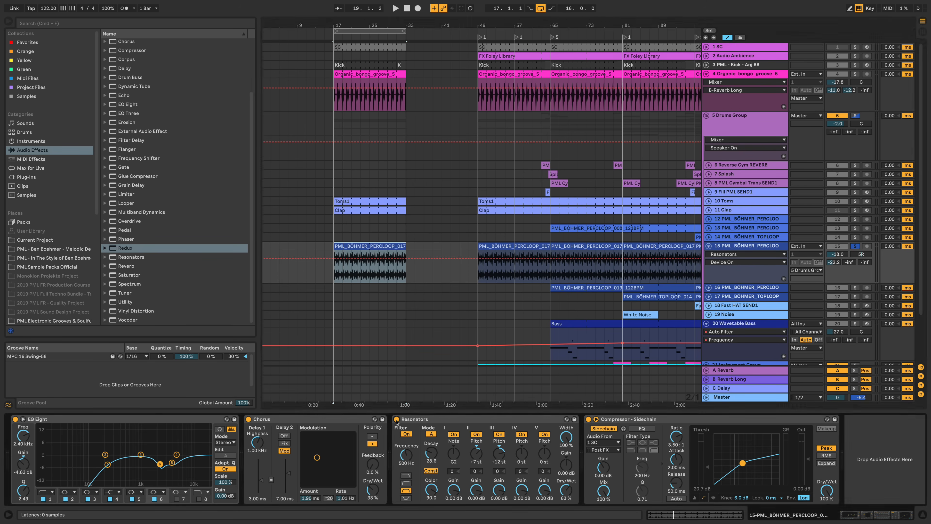
pyautogui.press('space')
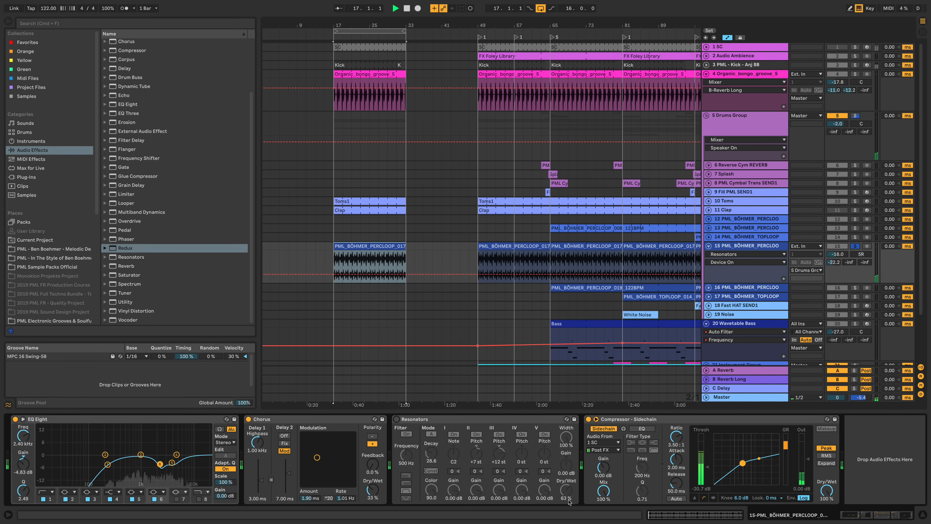
pyautogui.click(248, 419)
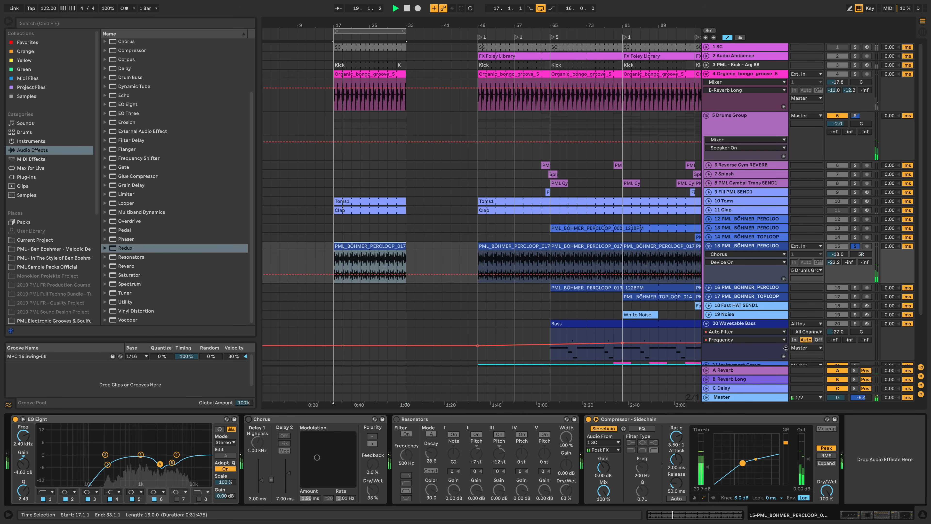
pyautogui.click(15, 419)
pyautogui.click(15, 419)
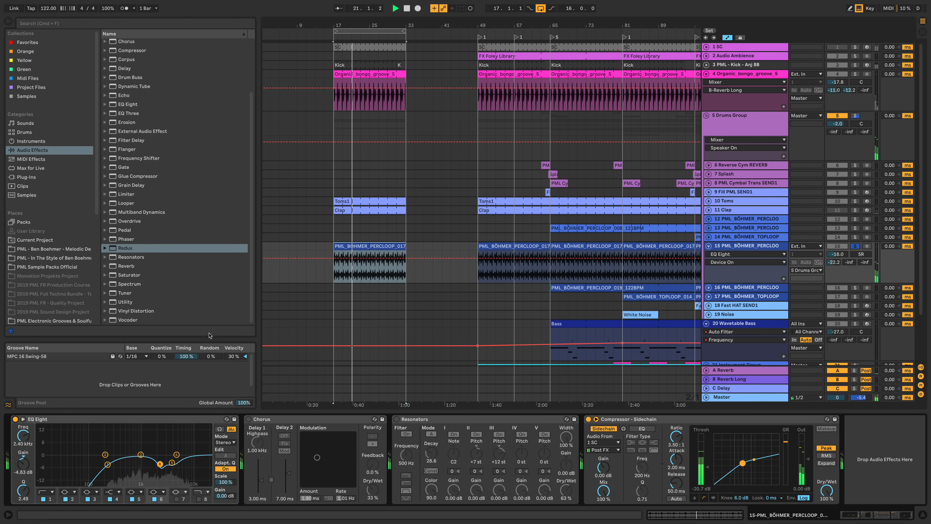
pyautogui.click(249, 419)
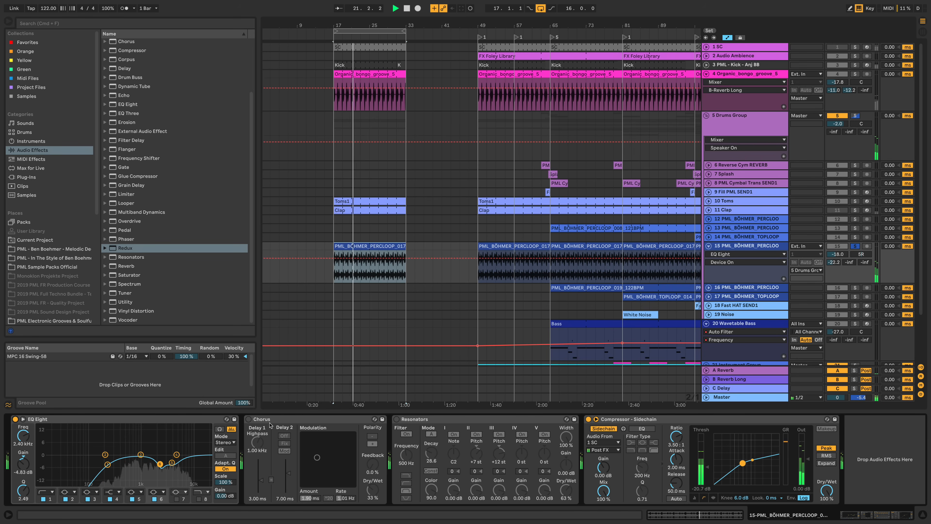
pyautogui.click(396, 419)
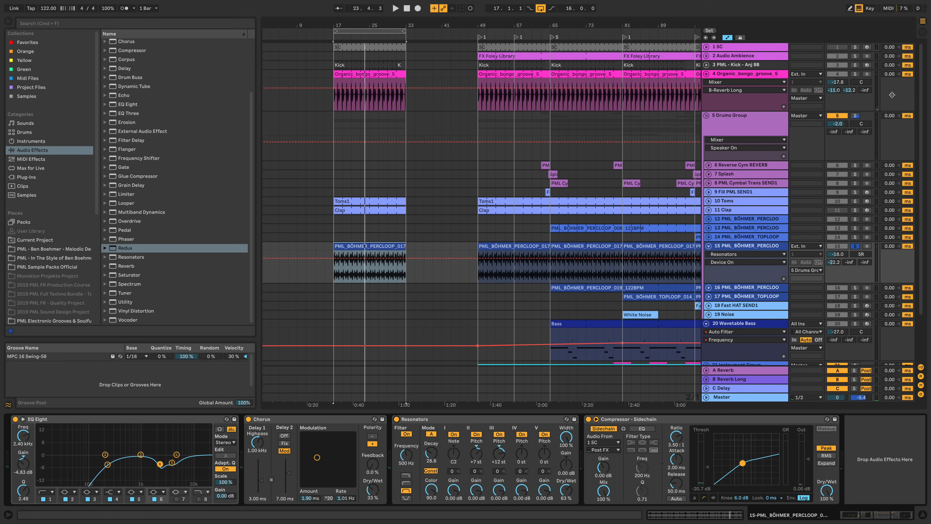
# Step: Play the bongo groove soloed together with track 15's percussion loop, and audition the whole loop with solo cleared
pyautogui.click(857, 74)
pyautogui.press('space')
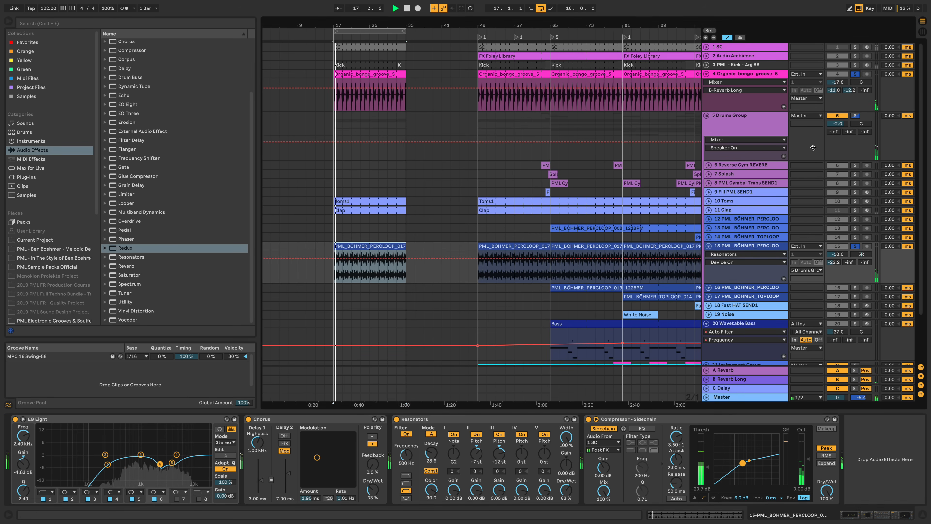
pyautogui.click(855, 246)
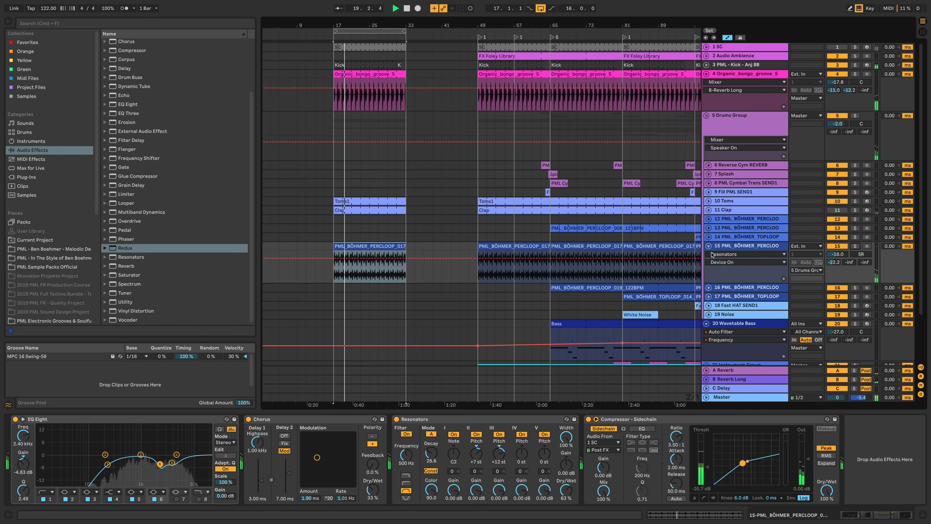
pyautogui.scroll(-3, 714, 292)
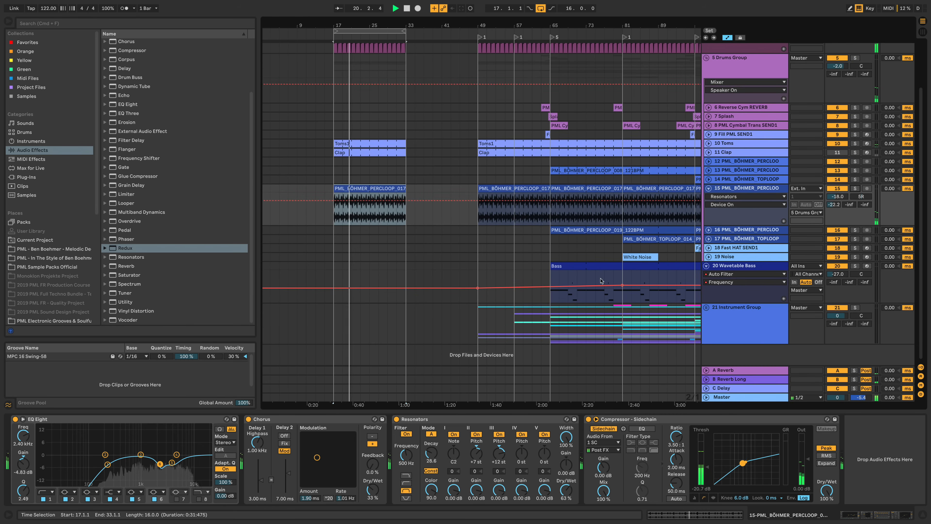
pyautogui.scroll(3, 695, 298)
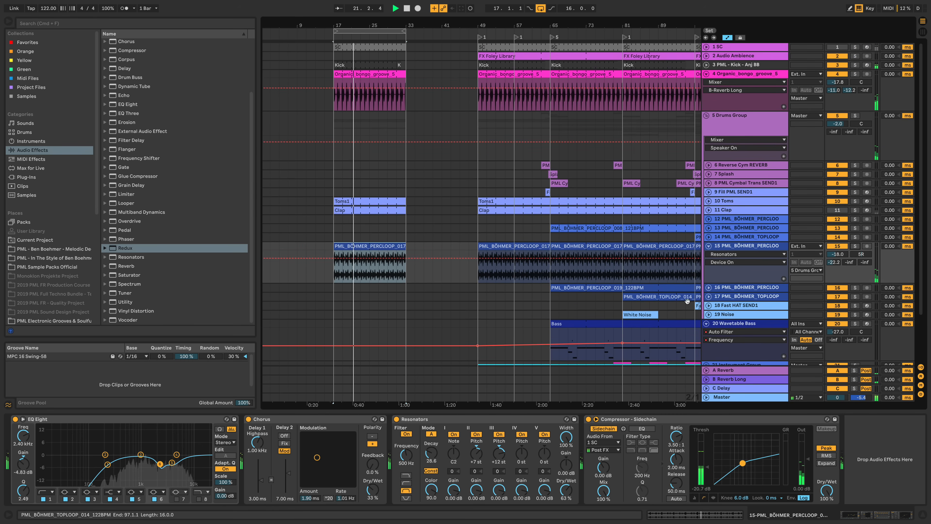
pyautogui.scroll(-3, 688, 299)
pyautogui.press('space')
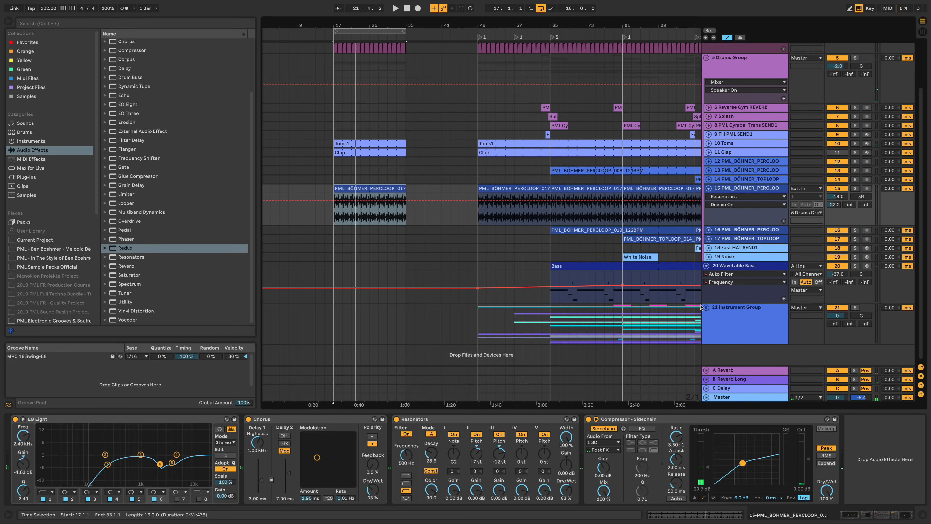
# Step: Unfold the Instrument Group and copy the clips from Serum Main Perfect down to BG Pad between bars 65 and 81
pyautogui.click(707, 308)
pyautogui.scroll(-12, 696, 315)
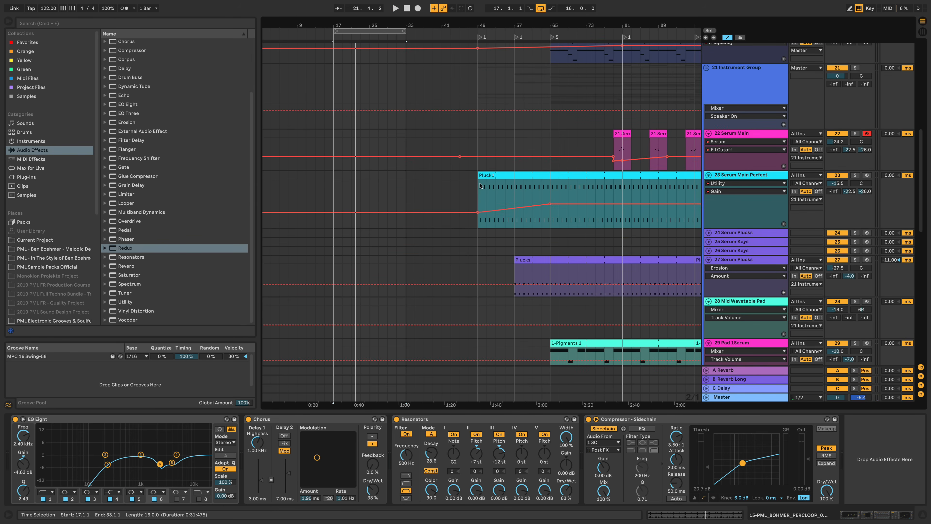
pyautogui.scroll(-12, 480, 185)
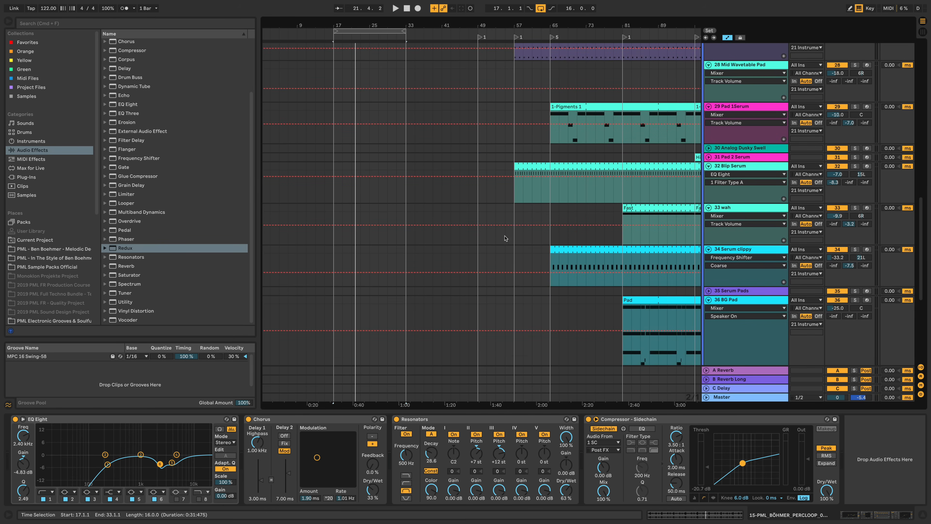
pyautogui.moveTo(619, 359); pyautogui.dragTo(549, 57)
pyautogui.press('super+c')
pyautogui.click(339, 56)
pyautogui.press('super+v')
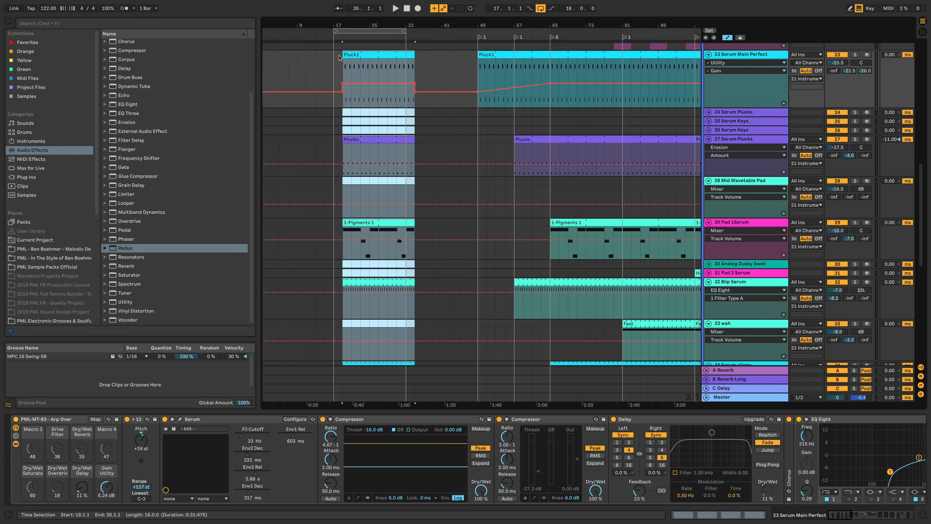
pyautogui.press('super+z')
# Step: Paste the copied instrument clips at bar 17 starting on the Serum Main Perfect track, and play the loop
pyautogui.click(336, 57)
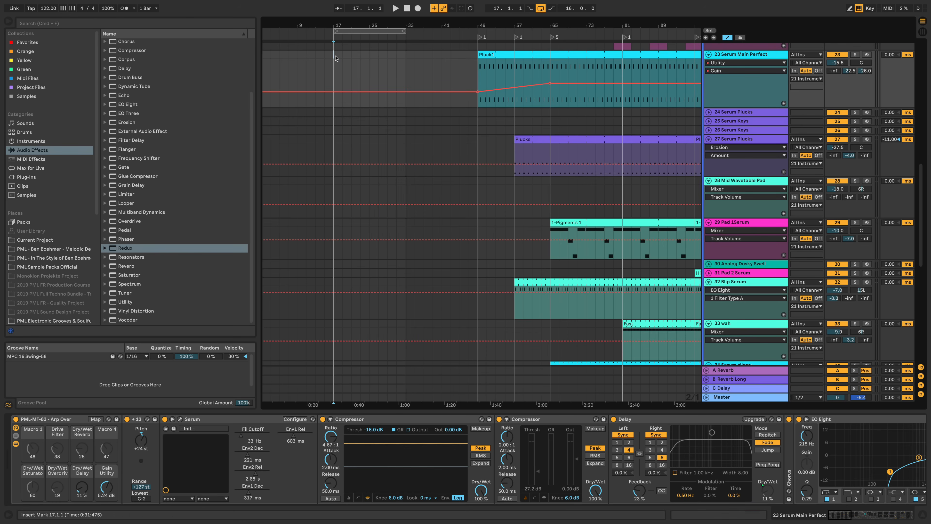
pyautogui.press('super+v')
pyautogui.press('space')
pyautogui.scroll(2, 374, 107)
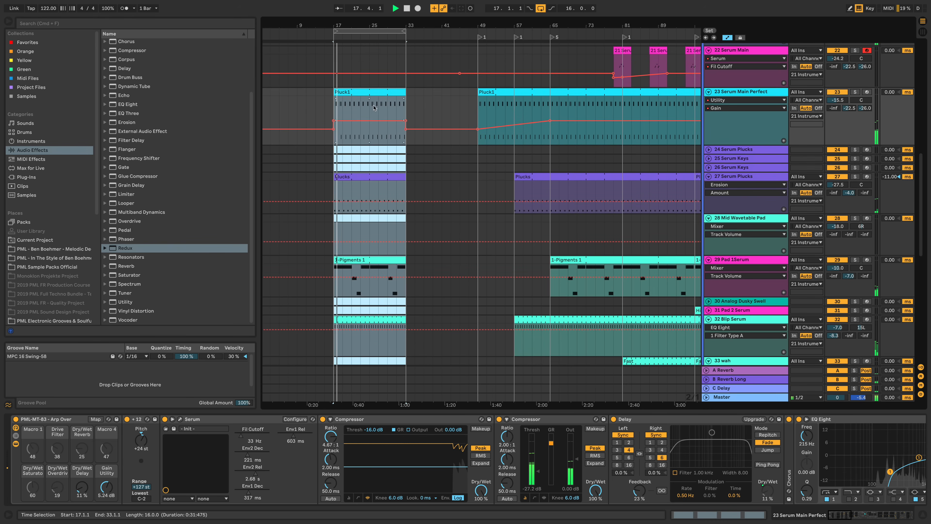
# Step: Deactivate the Plucks and Pluck1 clips pasted at bar 17 while the loop plays
pyautogui.click(369, 91)
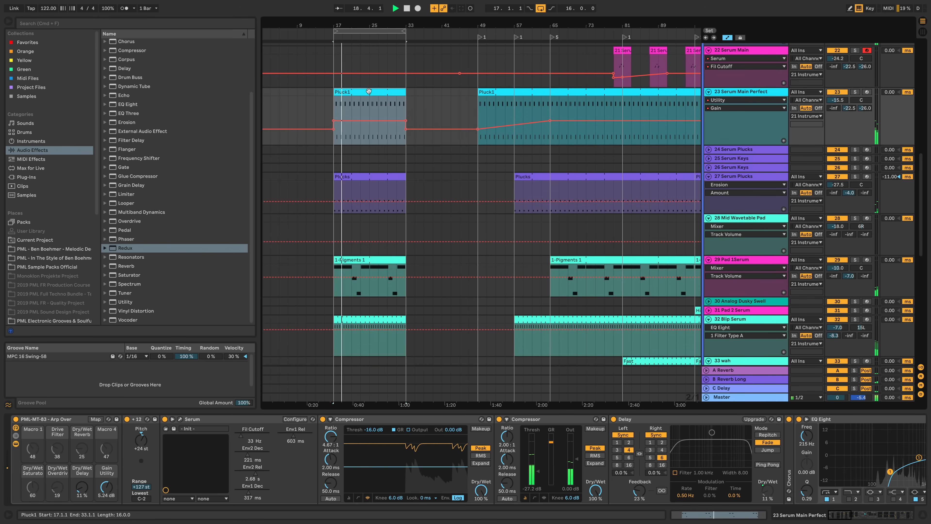
pyautogui.click(361, 176)
pyautogui.press('0')
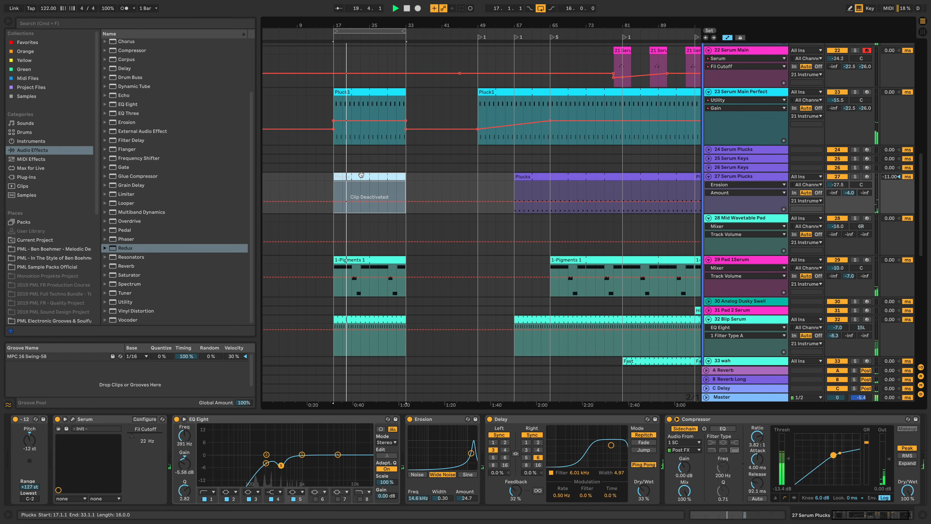
pyautogui.click(373, 104)
pyautogui.press('0')
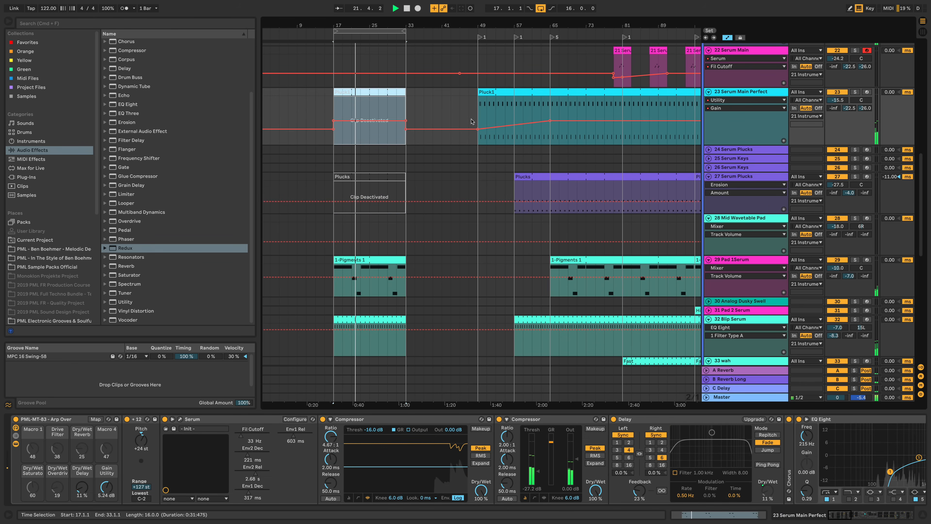
pyautogui.scroll(-5, 421, 272)
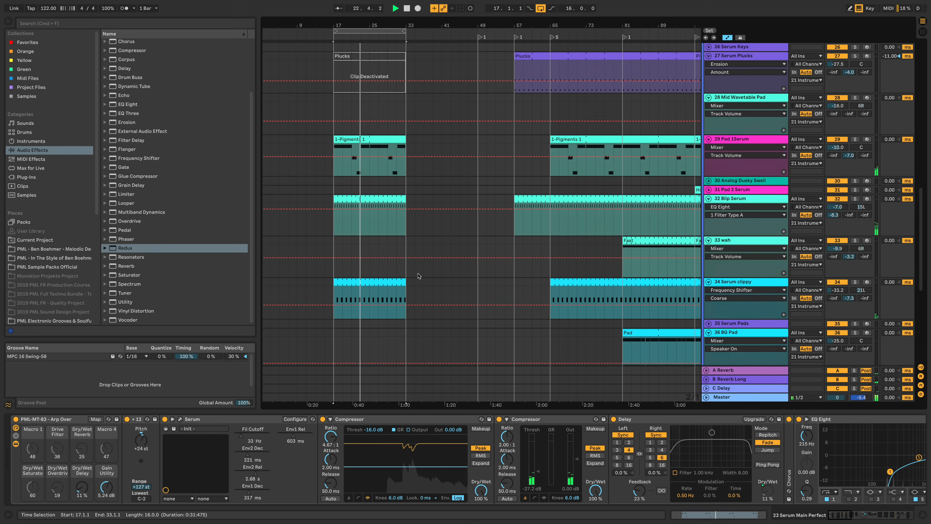
# Step: Solo the Pad 1Serum track during playback and examine the notes of its 1-Pigments 1 clip at bar 17
pyautogui.click(848, 142)
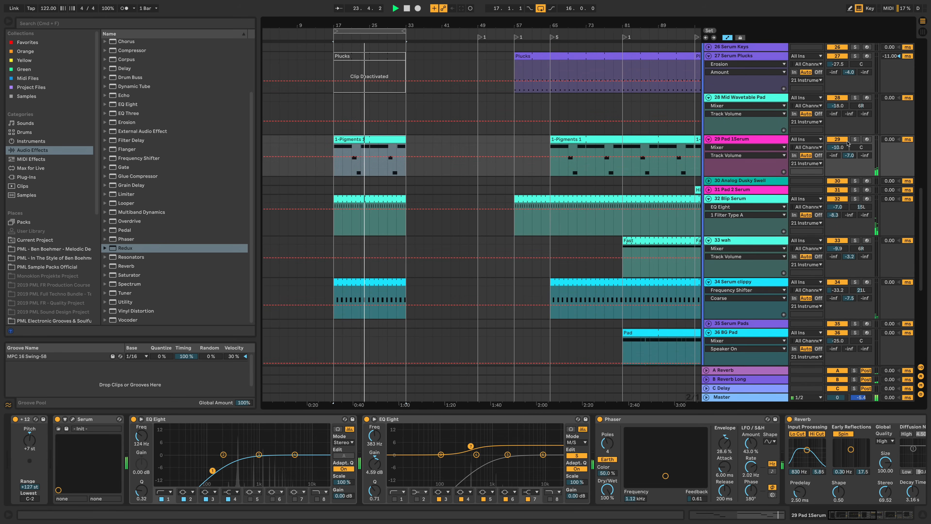
pyautogui.click(855, 140)
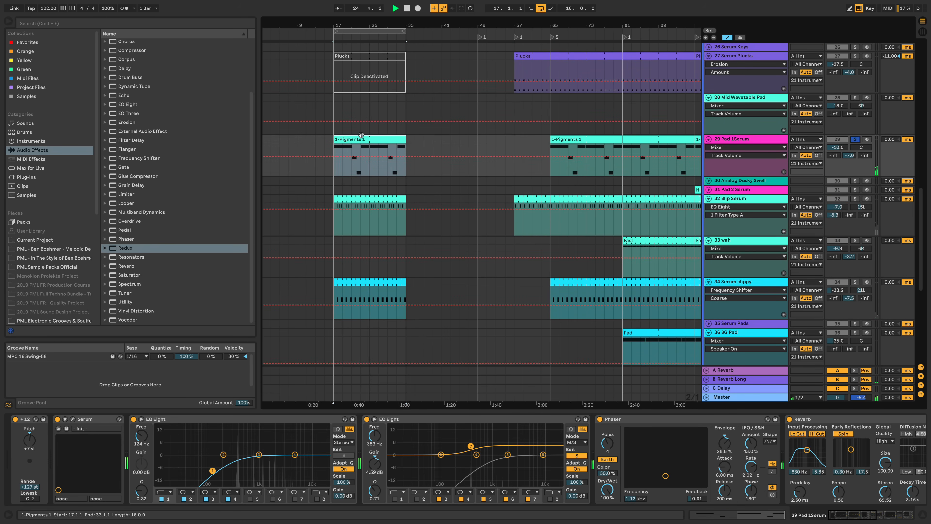
pyautogui.doubleClick(361, 135)
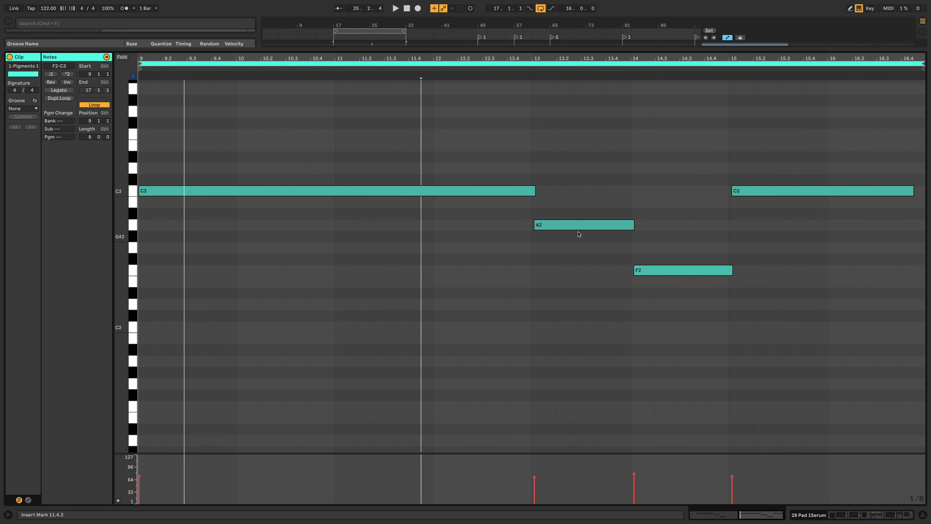
pyautogui.press('super+alt+e')
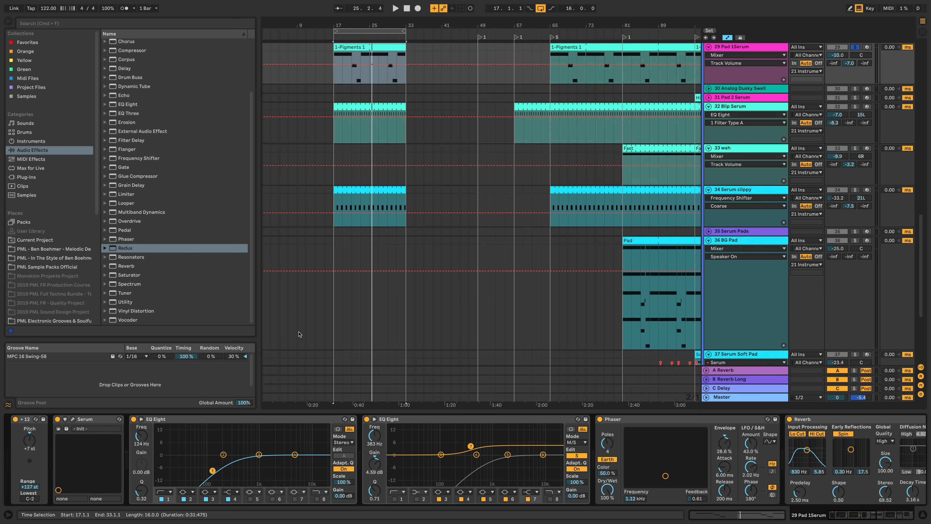
# Step: Copy the Pad clip on the BG Pad track from bar 81 to bar 17, and play the loop with BG Pad soloed
pyautogui.scroll(5, 436, 249)
pyautogui.scroll(-3, 467, 270)
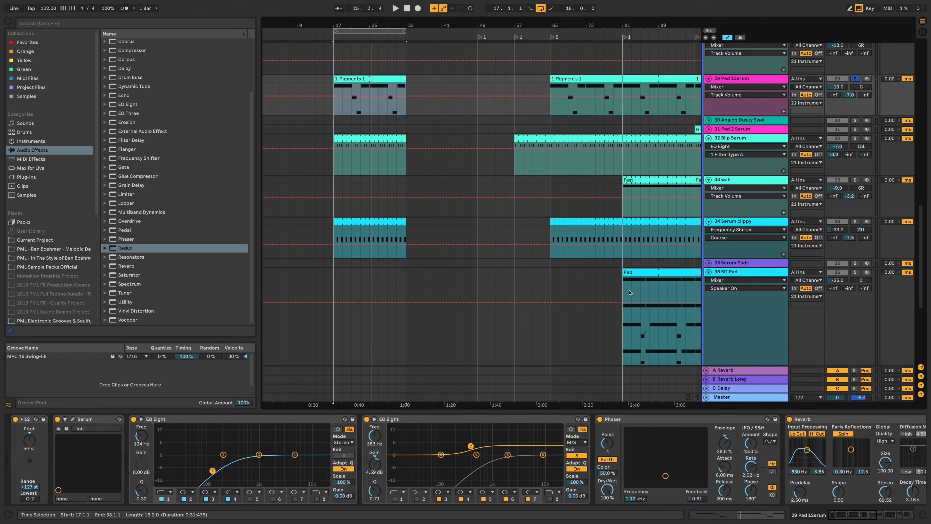
pyautogui.moveTo(644, 277); pyautogui.dragTo(405, 269)
pyautogui.press('space')
pyautogui.click(855, 272)
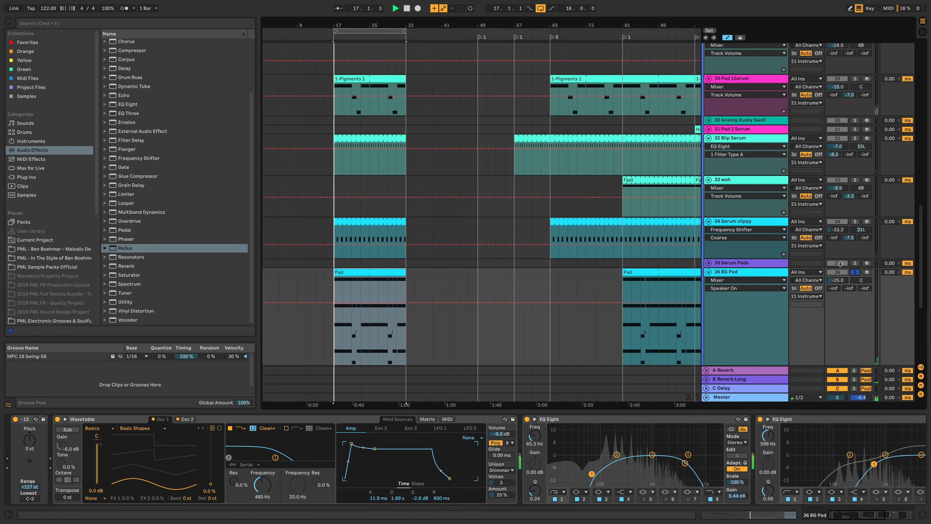
# Step: Open the copied Pad clip's notes and examine its chords by selecting those at bars 13, 14 and 15 in turn
pyautogui.doubleClick(401, 271)
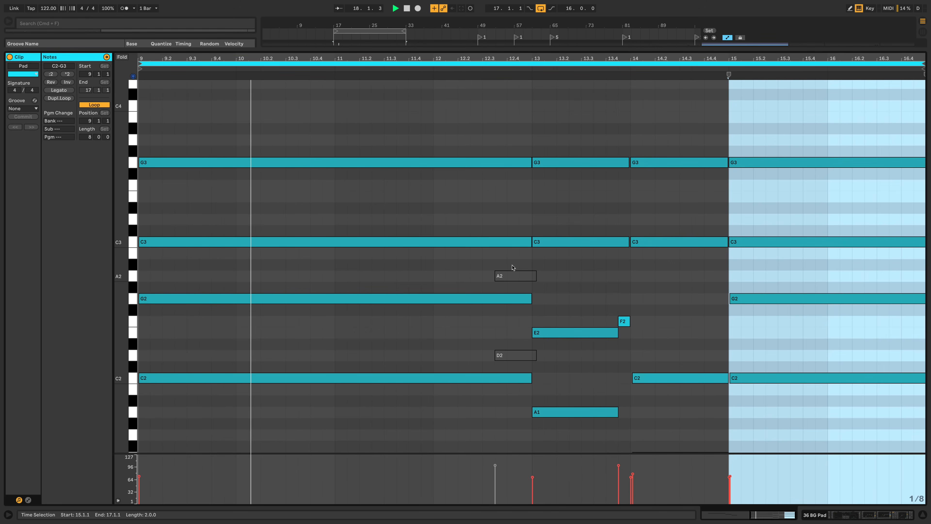
pyautogui.click(580, 189)
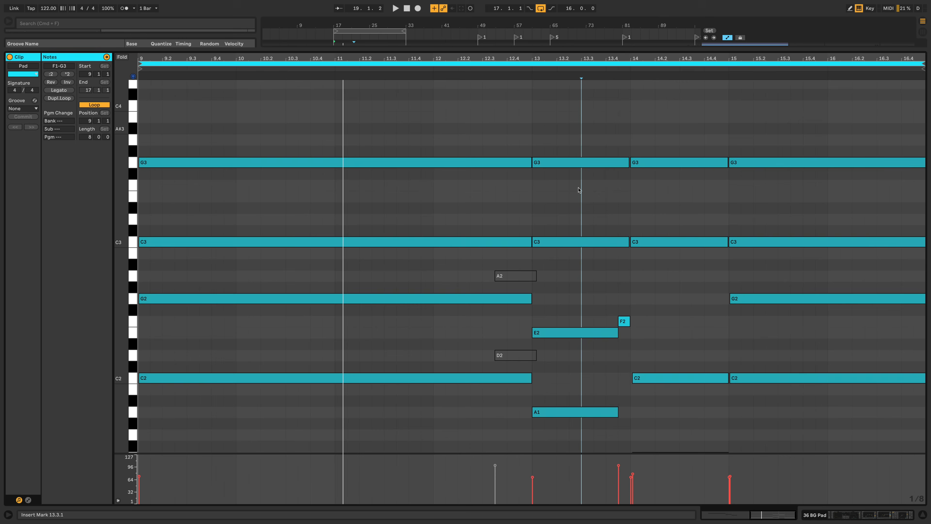
pyautogui.moveTo(585, 123)
pyautogui.mouseDown()
pyautogui.moveTo(575, 493)
pyautogui.moveTo(549, 405)
pyautogui.moveTo(546, 433)
pyautogui.mouseUp()
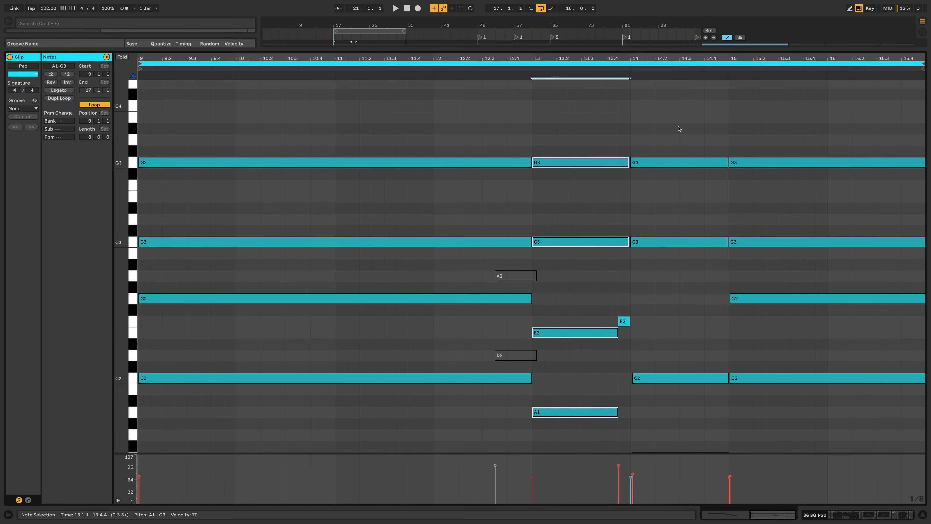
pyautogui.moveTo(679, 129); pyautogui.dragTo(651, 451)
pyautogui.moveTo(766, 81); pyautogui.dragTo(777, 440)
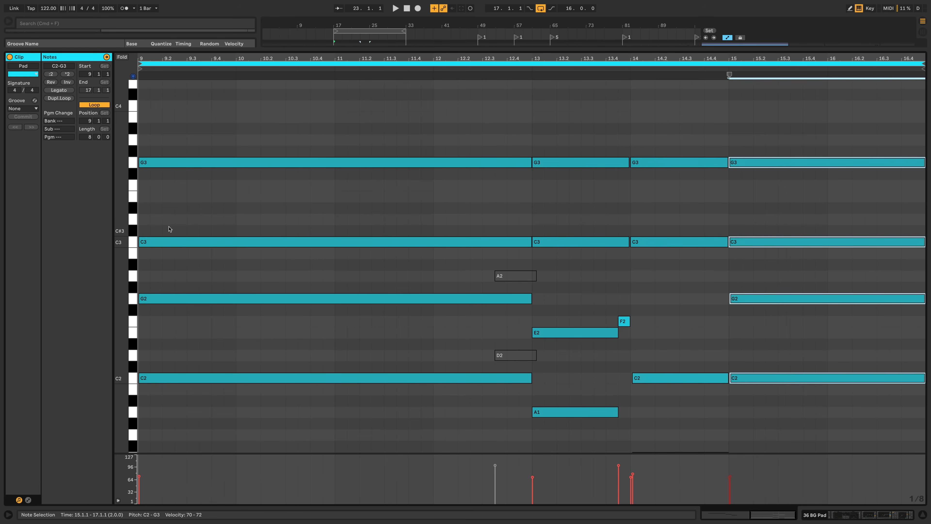
pyautogui.moveTo(121, 238)
pyautogui.mouseDown()
pyautogui.moveTo(105, 232)
pyautogui.moveTo(126, 234)
pyautogui.mouseUp()
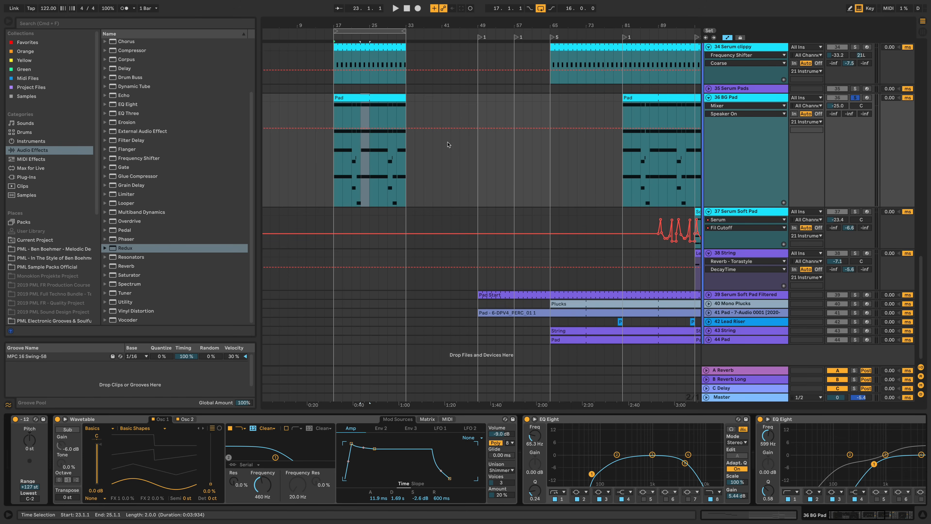
# Step: Return to the arrangement's bar 17 loop and reopen the Pad clip to review its full chord progression
pyautogui.scroll(6, 385, 335)
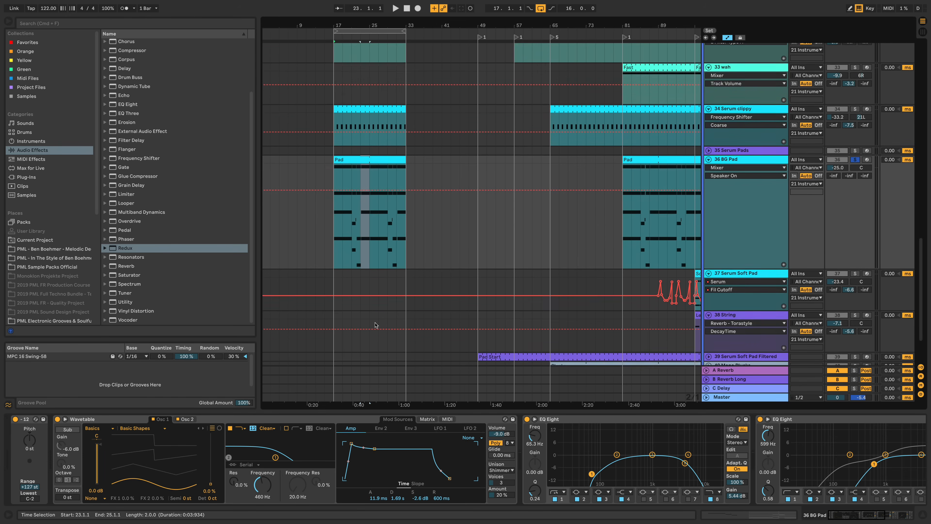
pyautogui.scroll(2, 483, 269)
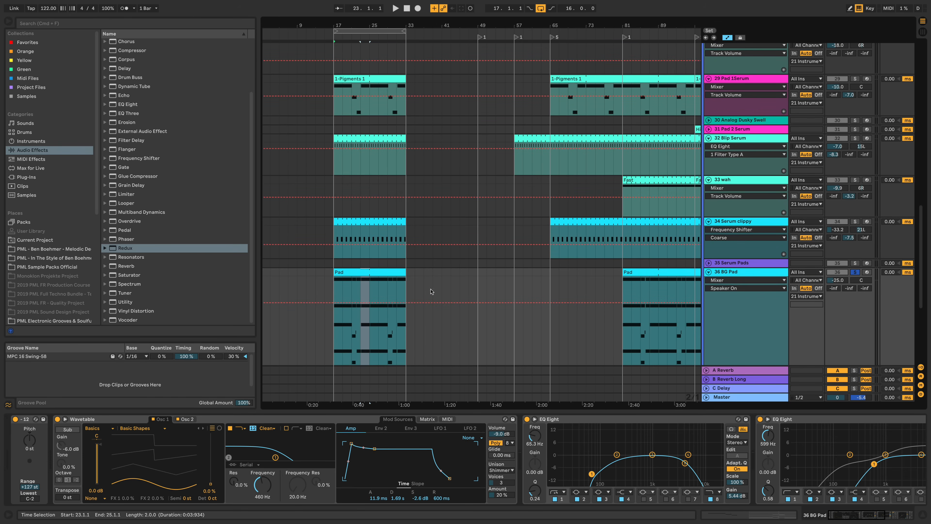
pyautogui.moveTo(350, 20); pyautogui.dragTo(351, 31)
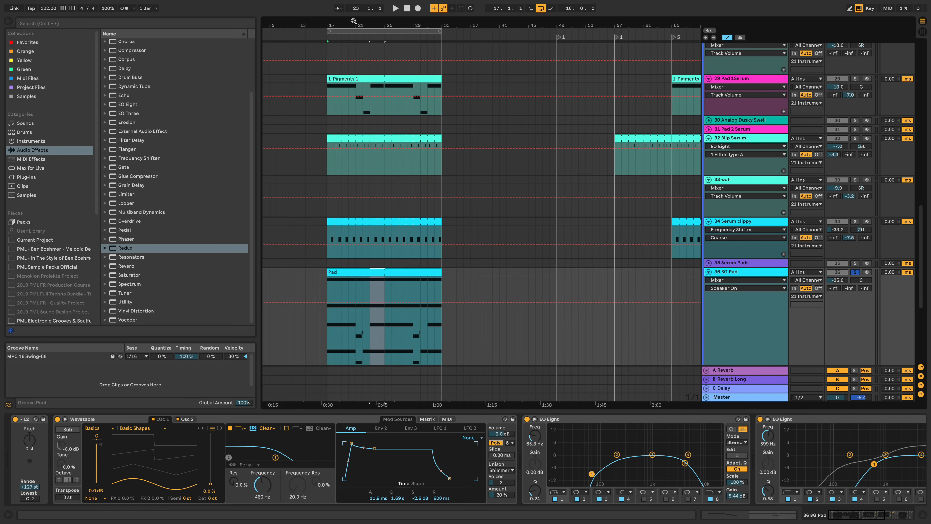
pyautogui.doubleClick(372, 275)
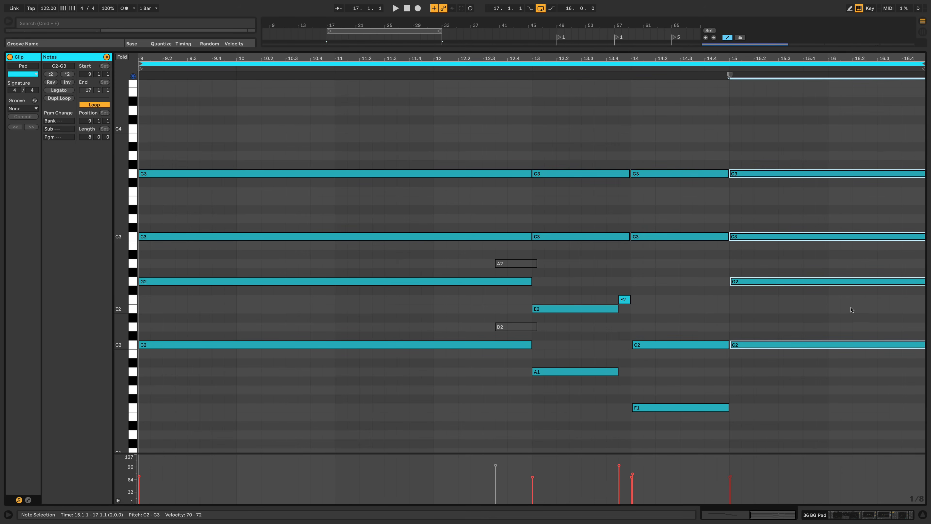
pyautogui.click(881, 517)
# Step: Play the bar 17 loop from its start and clear the solo so that all tracks sound together
pyautogui.scroll(2, 583, 220)
pyautogui.scroll(2, 512, 289)
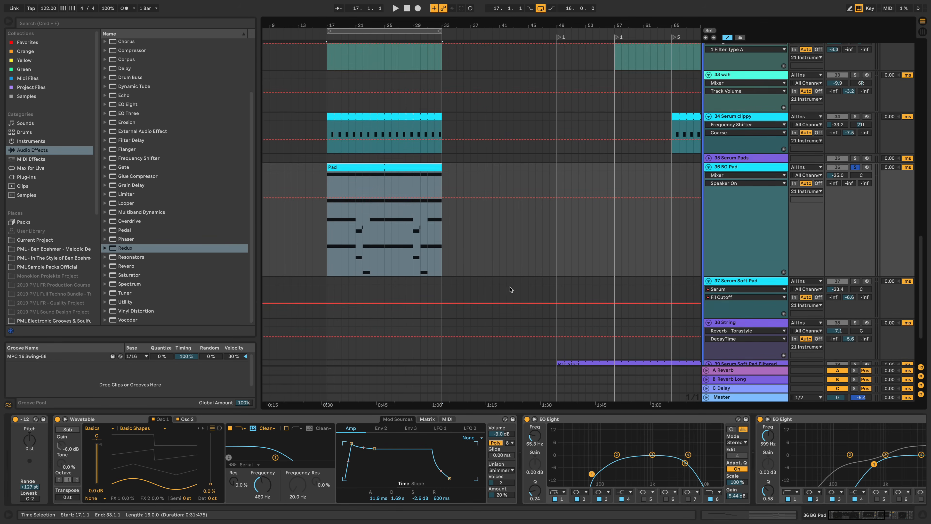
pyautogui.scroll(8, 511, 289)
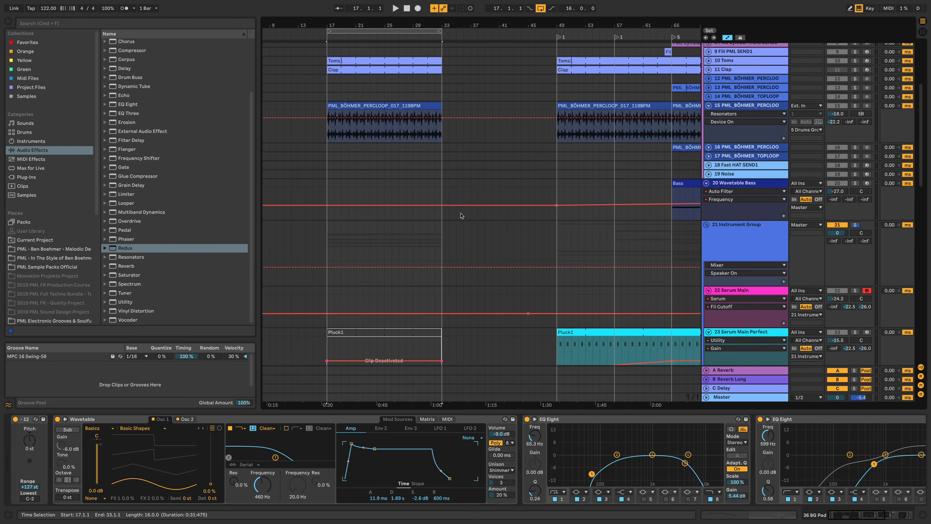
pyautogui.scroll(4, 461, 215)
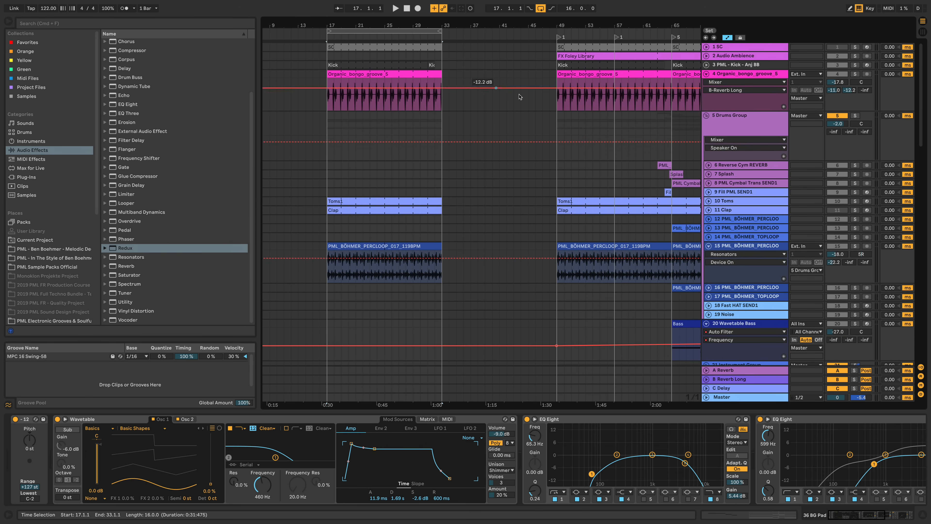
pyautogui.scroll(-8, 462, 141)
pyautogui.press('space')
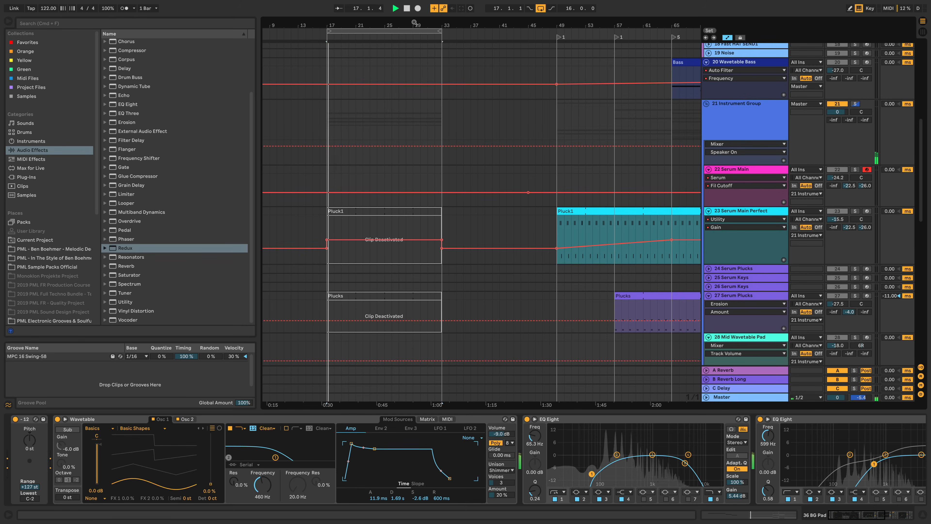
pyautogui.moveTo(414, 22); pyautogui.dragTo(414, 17)
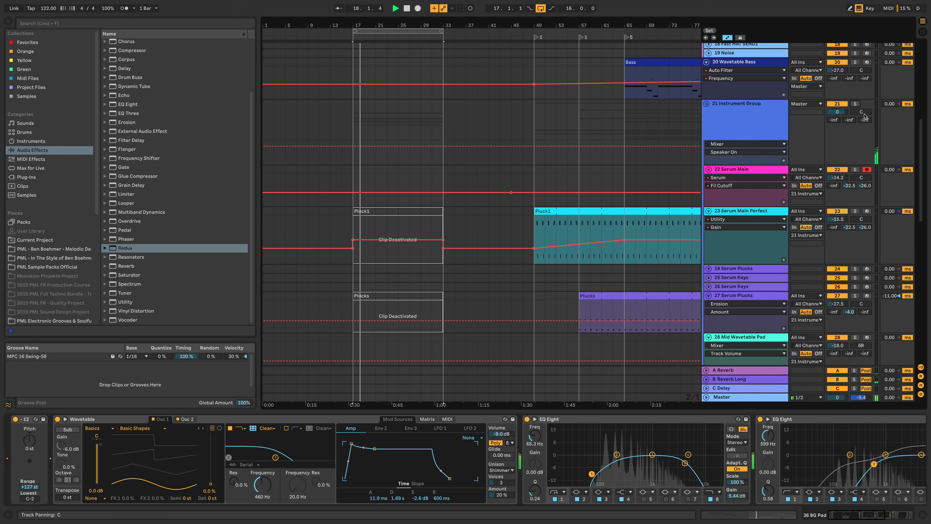
# Step: Copy the Soft Pad clip with its automation from bar 97 to bar 17 on the Serum Soft Pad track
pyautogui.scroll(-2, 488, 239)
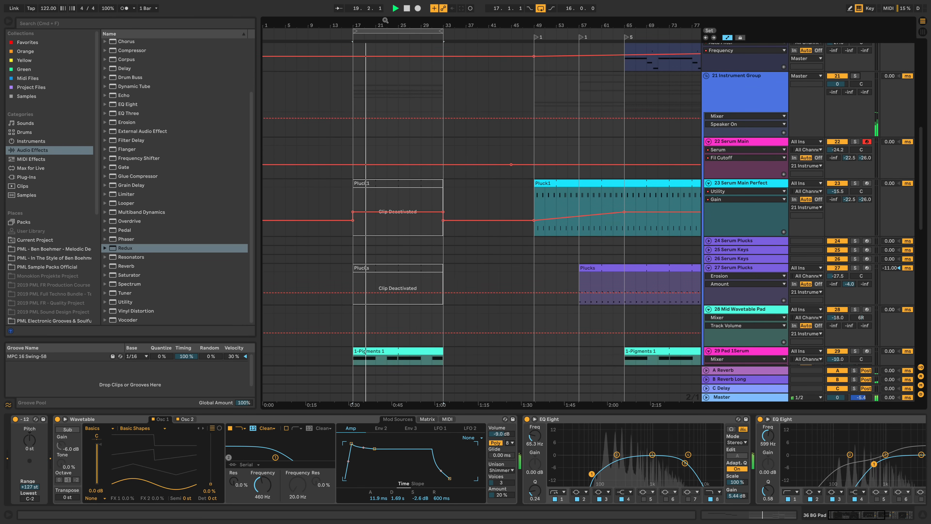
pyautogui.moveTo(386, 21); pyautogui.dragTo(385, 10)
pyautogui.scroll(-10, 506, 278)
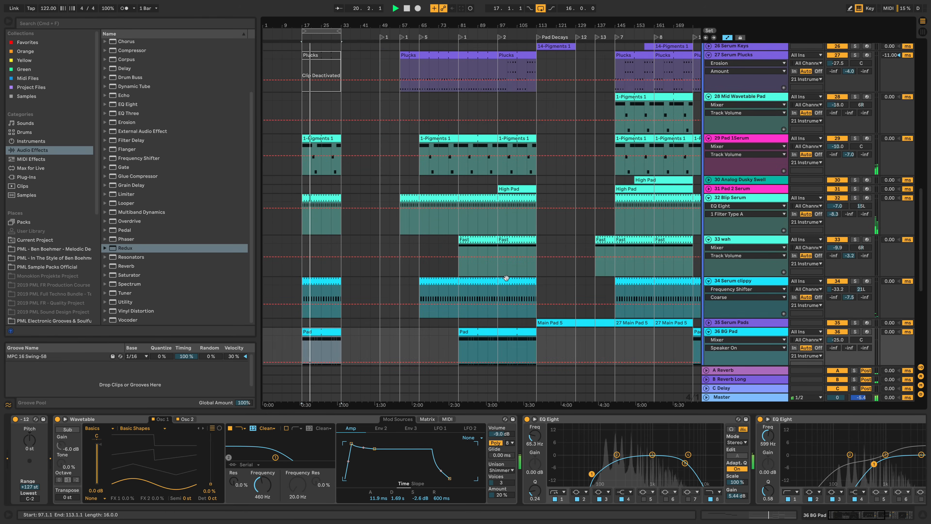
pyautogui.scroll(-5, 506, 278)
pyautogui.click(523, 321)
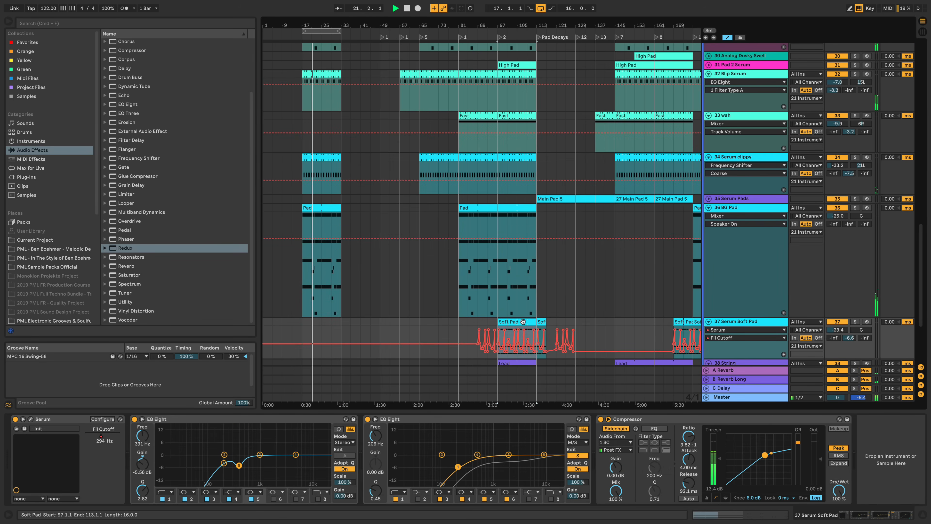
pyautogui.moveTo(523, 321); pyautogui.dragTo(327, 322)
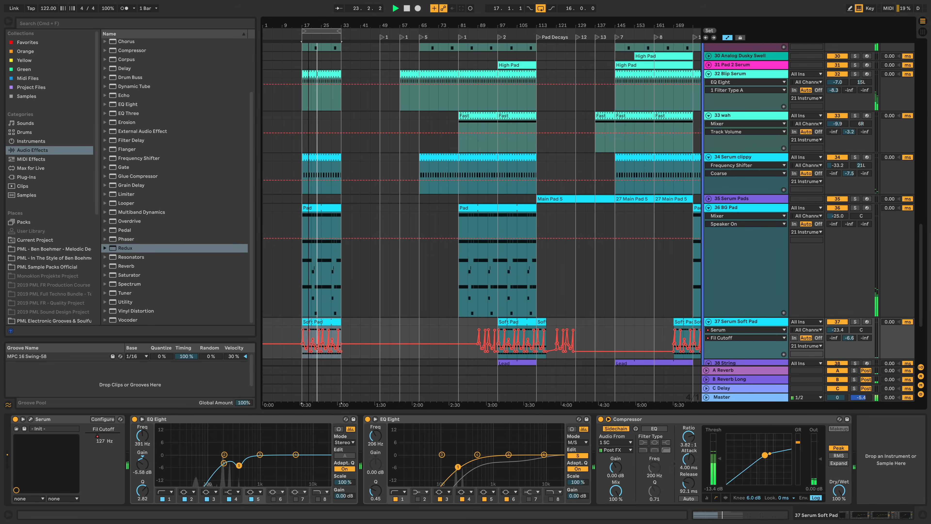
# Step: Solo the Serum Soft Pad track and examine the notes in the Soft Pad clip at bar 17
pyautogui.press('z')
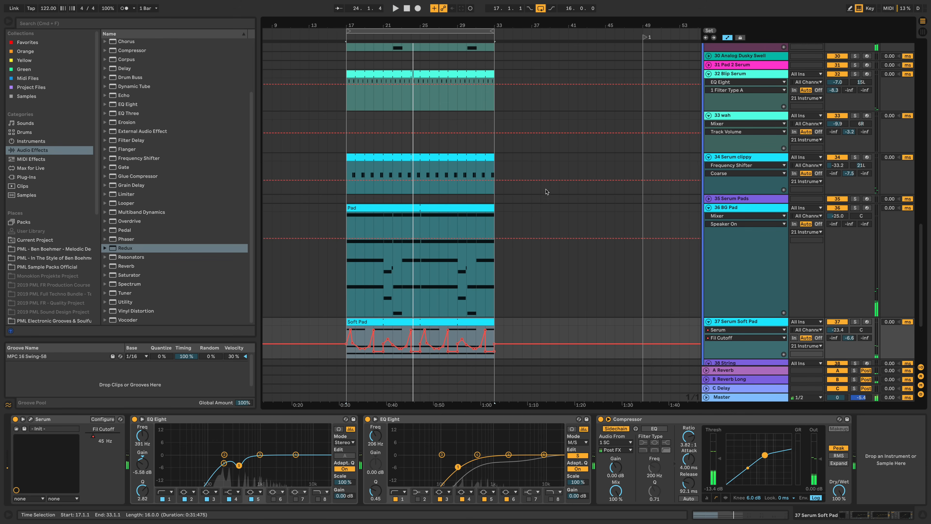
pyautogui.scroll(-3, 542, 331)
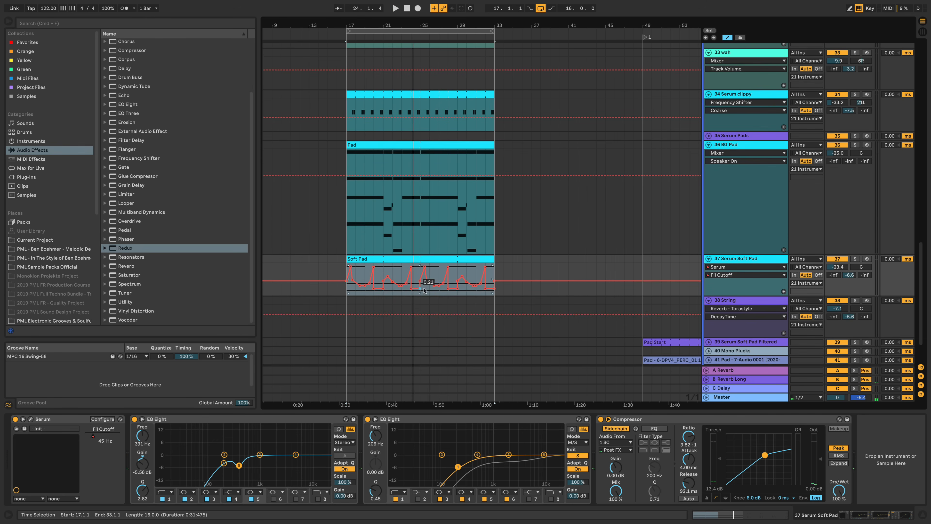
pyautogui.click(855, 259)
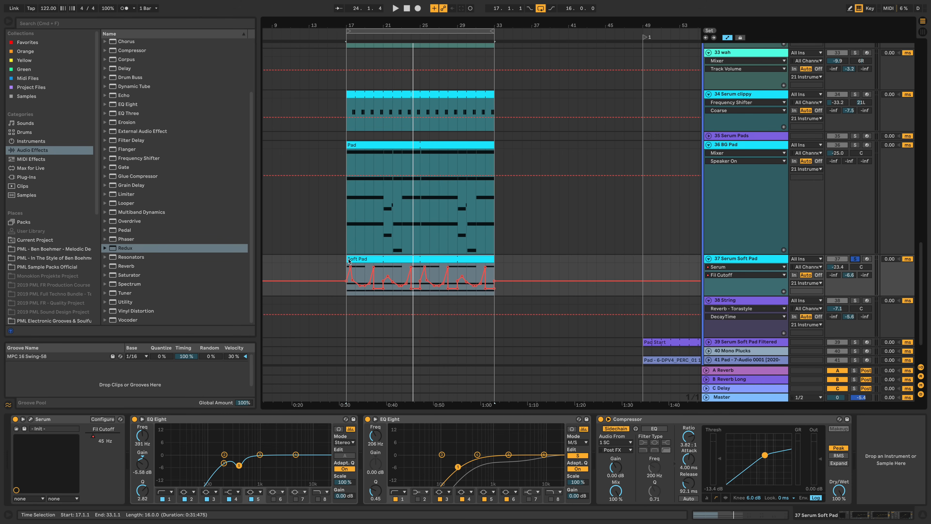
pyautogui.doubleClick(462, 259)
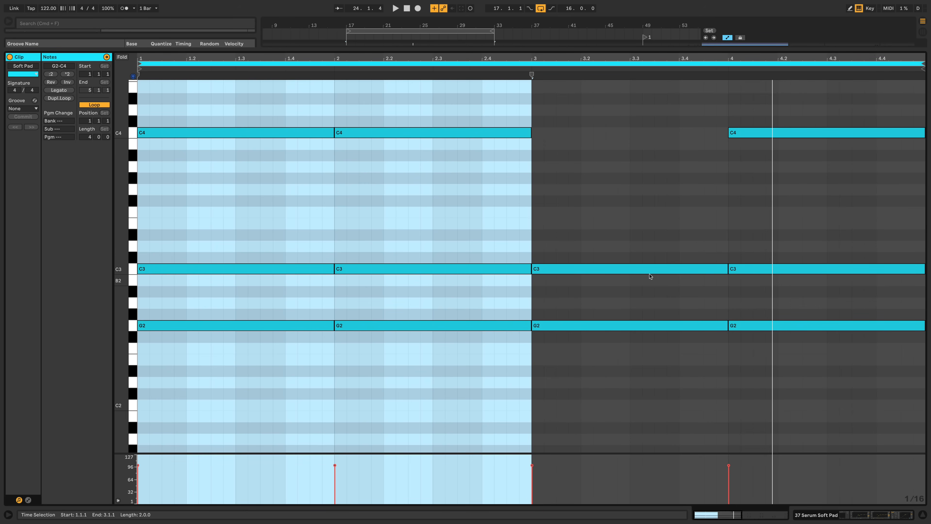
pyautogui.click(642, 262)
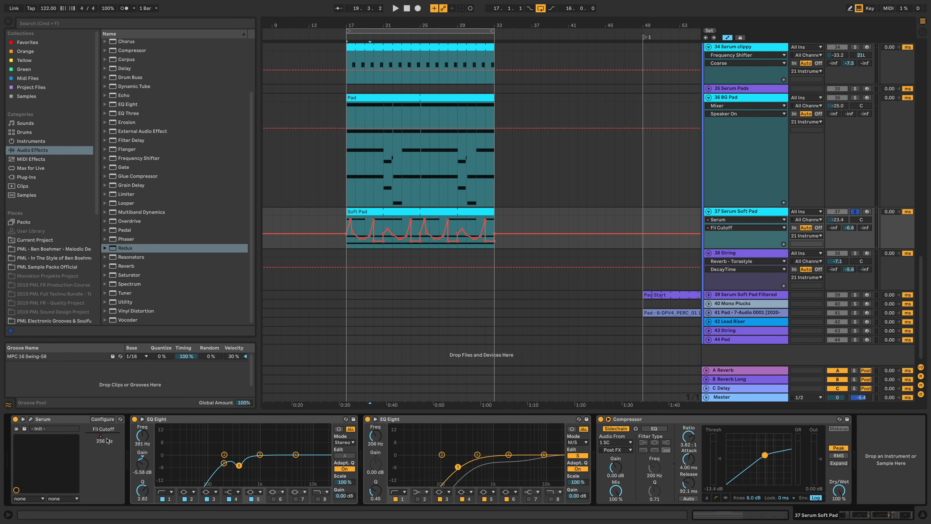
# Step: Audition the soloed Soft Pad clip with its Fil Cutoff automation, and play the loop with the solo cleared
pyautogui.moveTo(385, 25); pyautogui.dragTo(422, 55)
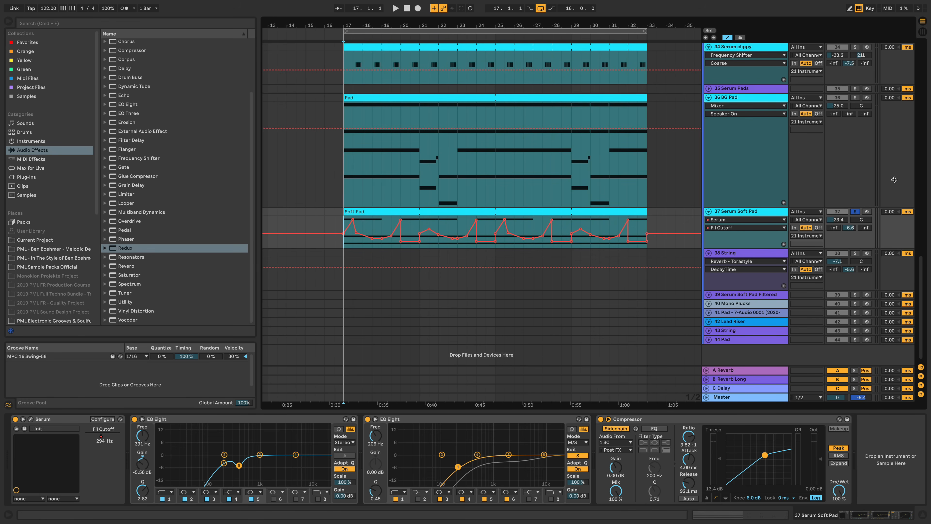
pyautogui.press('space')
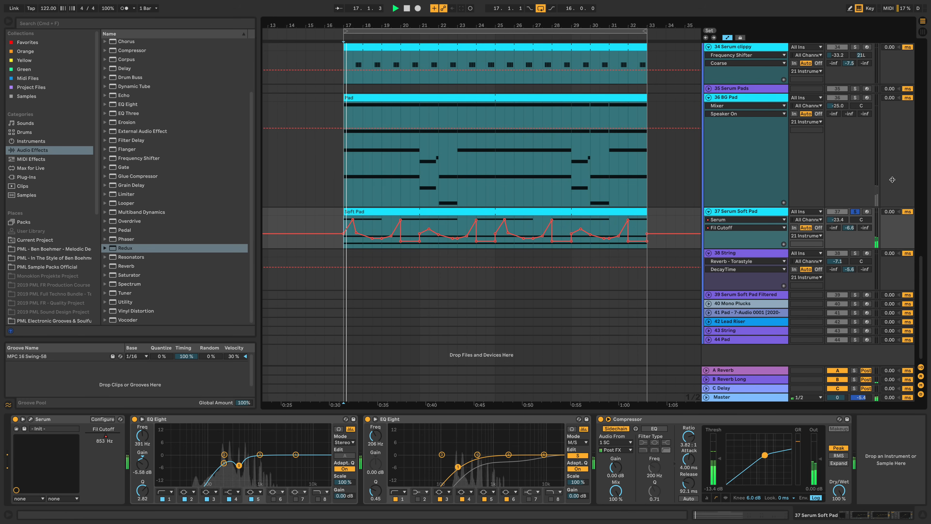
pyautogui.click(856, 212)
pyautogui.press('space')
pyautogui.press('space')
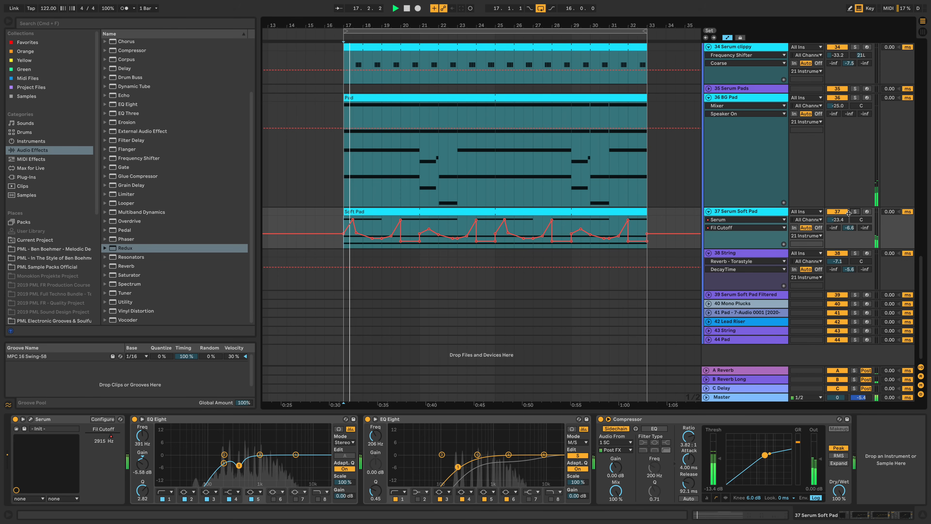
# Step: Hide the device view and look over the loop's instrument tracks up to Serum Main after listening to the full arrangement
pyautogui.click(924, 514)
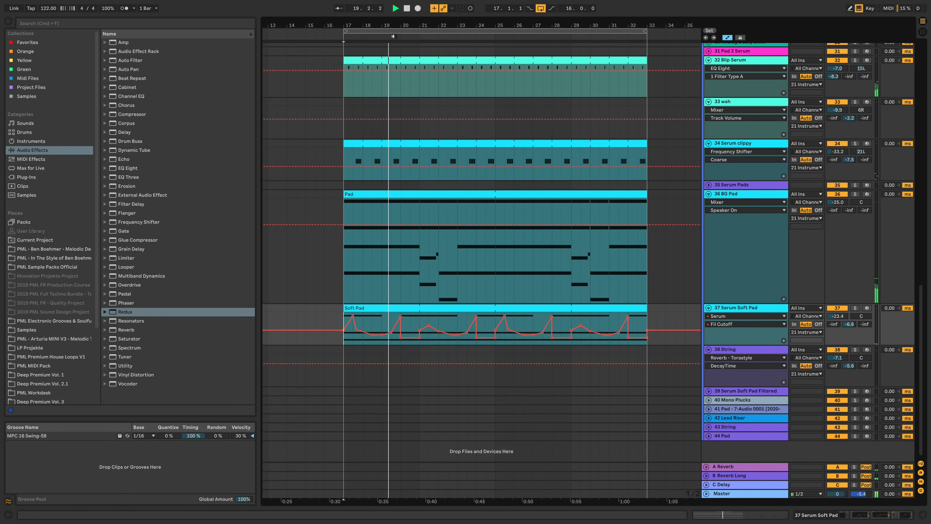
pyautogui.moveTo(396, 26); pyautogui.dragTo(379, 10)
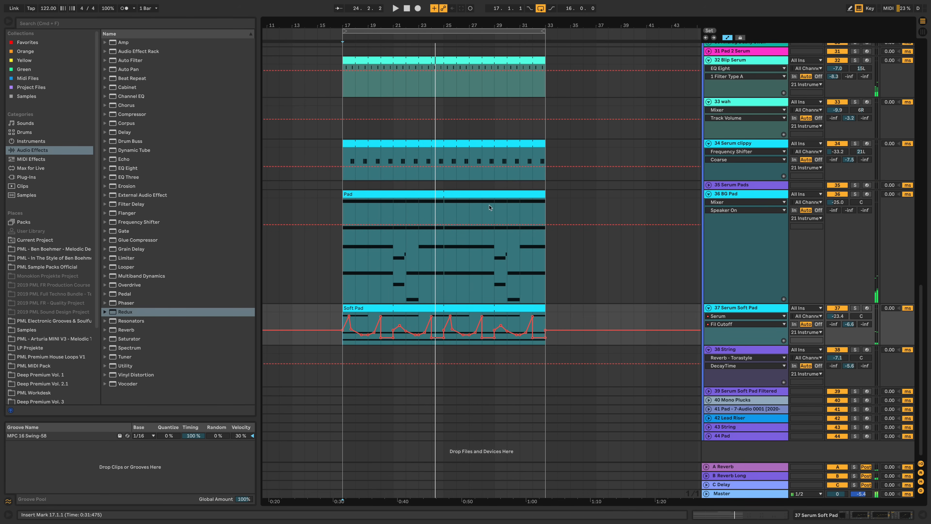
pyautogui.scroll(10, 478, 214)
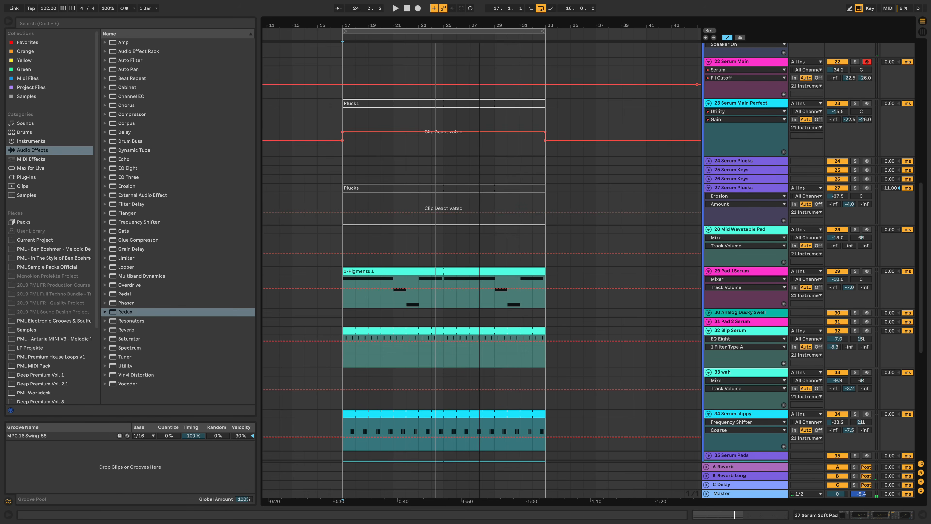
# Step: Unfold tracks 16 and 17 and copy their PERCLOOP and TOPLOOP clips from bar 97 to bar 17
pyautogui.moveTo(479, 25); pyautogui.dragTo(479, 18)
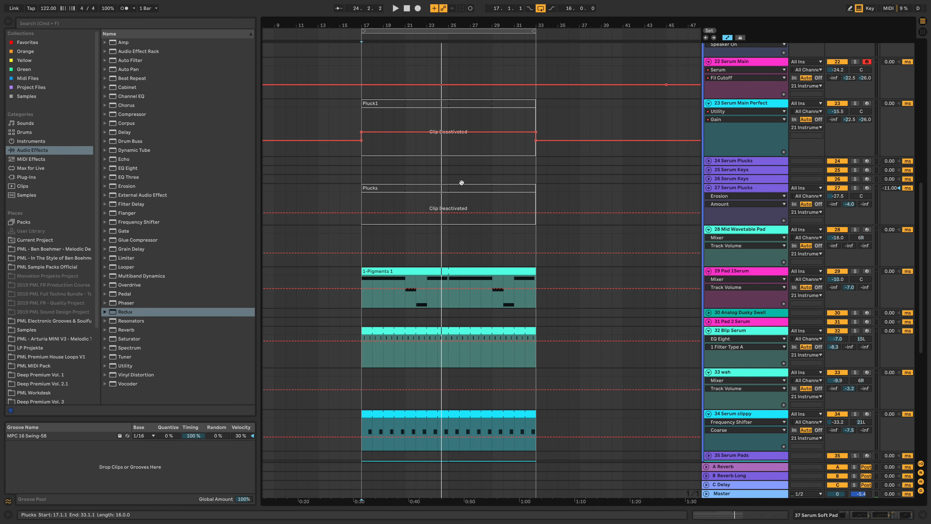
pyautogui.scroll(3, 462, 183)
pyautogui.moveTo(475, 21); pyautogui.dragTo(370, 11)
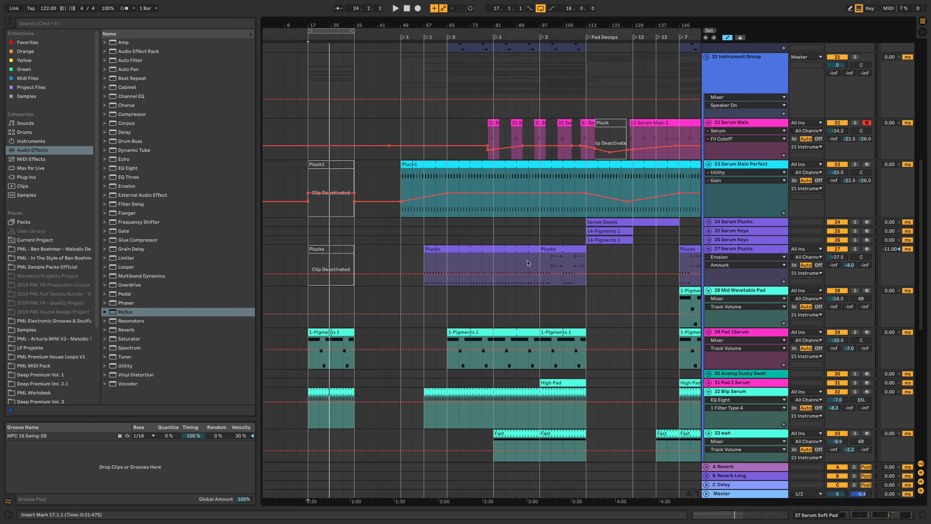
pyautogui.scroll(8, 527, 263)
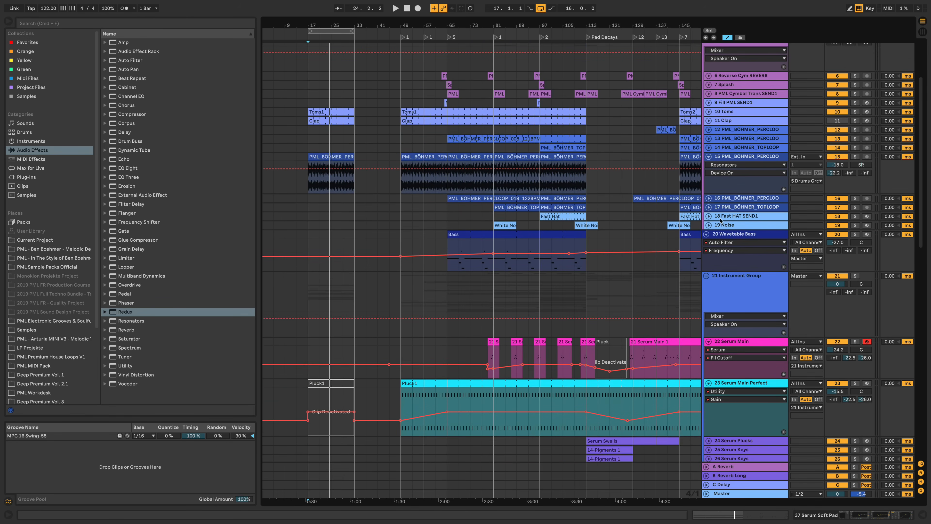
pyautogui.click(709, 207)
pyautogui.click(709, 198)
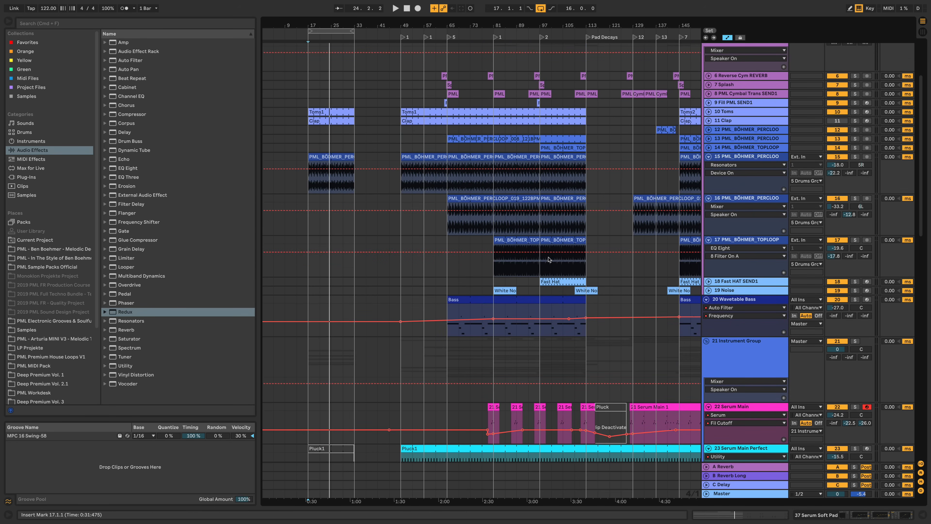
pyautogui.moveTo(540, 220); pyautogui.dragTo(351, 207)
# Step: Play the bar 17 loop and audition the percussion and top loops on tracks 16 and 17 with solo, clearing it at the end
pyautogui.press('space')
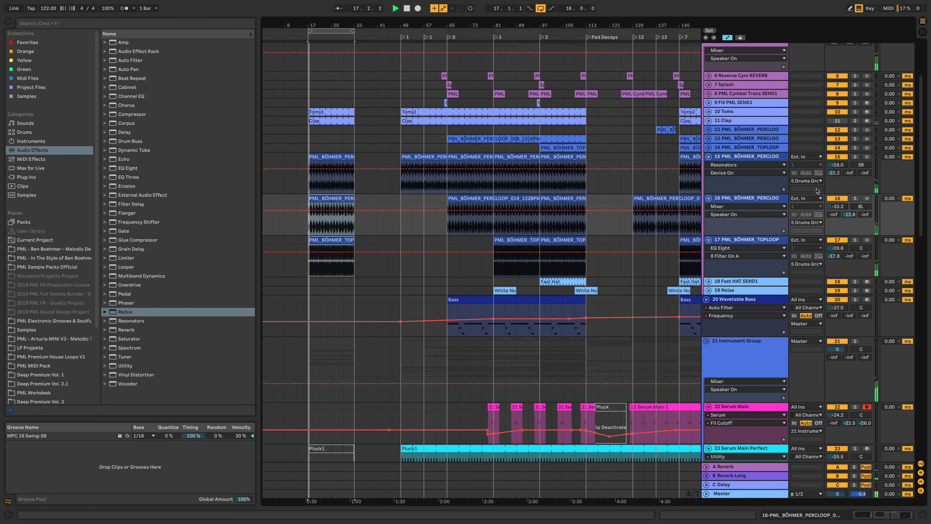
pyautogui.click(855, 198)
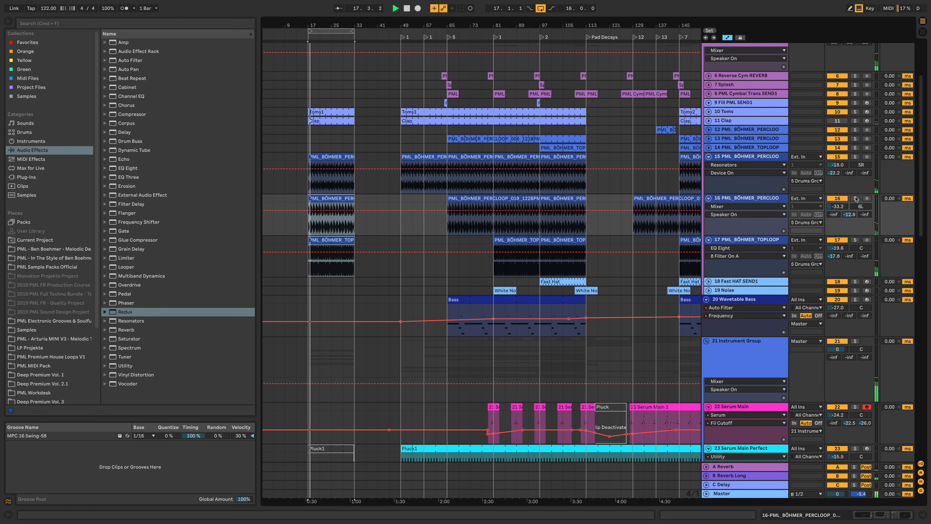
pyautogui.click(856, 240)
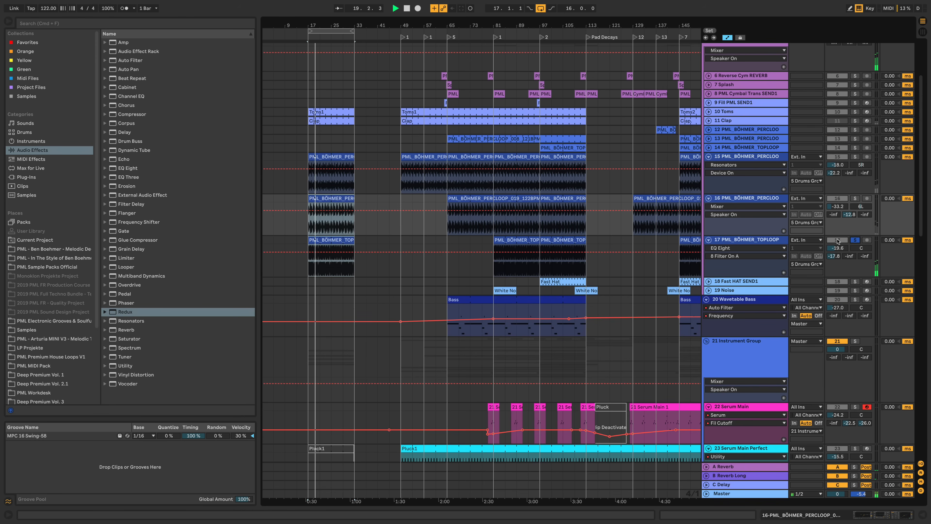
pyautogui.click(855, 198)
pyautogui.click(854, 198)
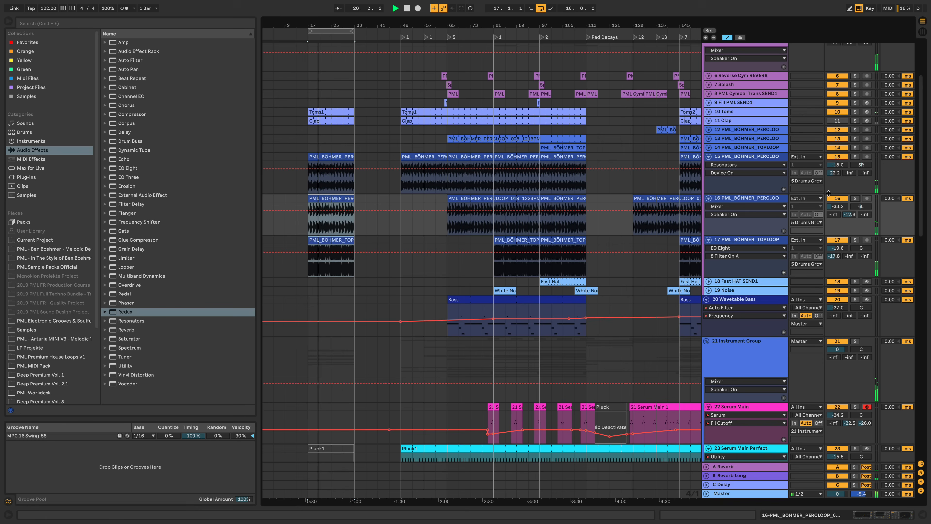
# Step: Browse the PML - Ben Boehmer pack, checking its Ableton Templates folder and the Sample Pack V1.0 loops with playback stopped
pyautogui.click(64, 252)
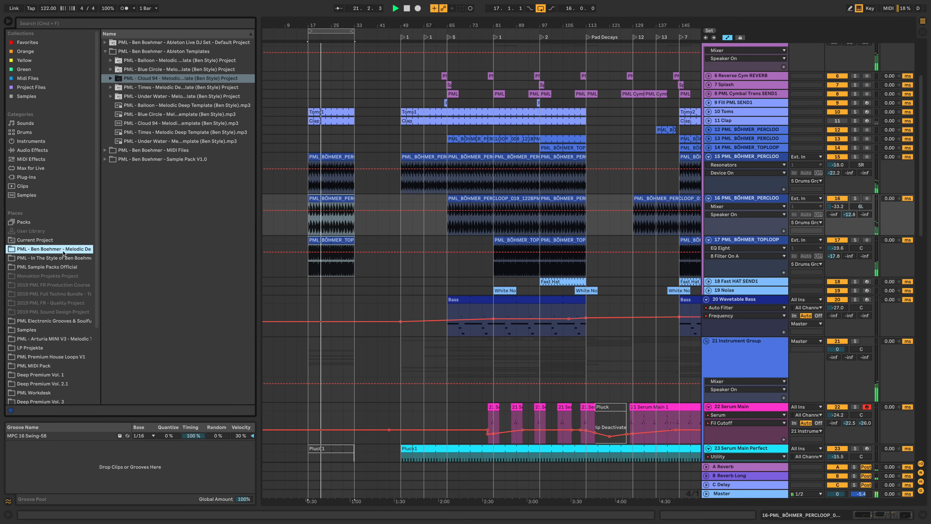
pyautogui.click(105, 160)
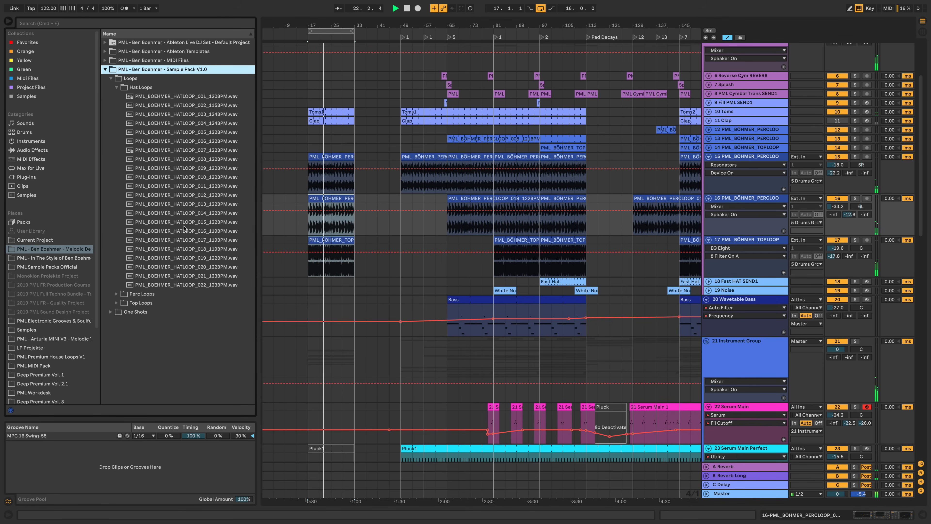
pyautogui.press('space')
pyautogui.moveTo(304, 25); pyautogui.dragTo(304, 78)
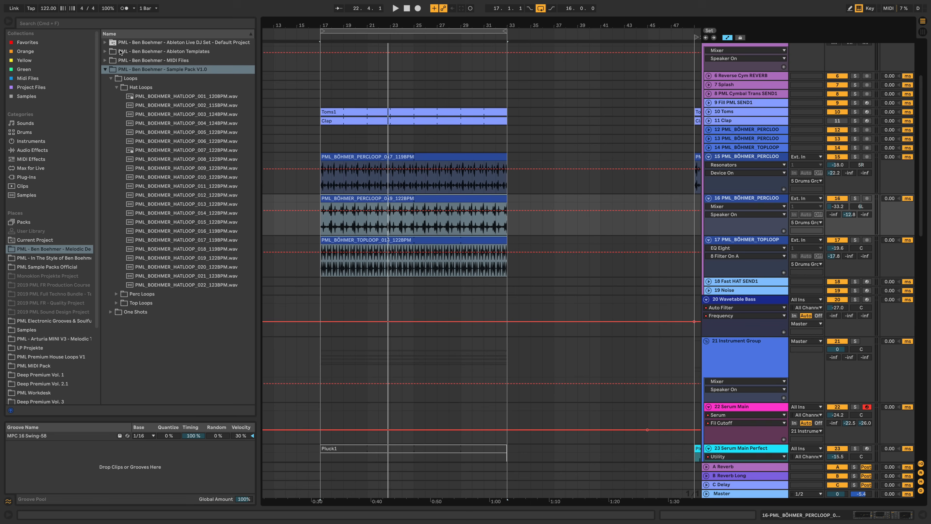
pyautogui.click(105, 51)
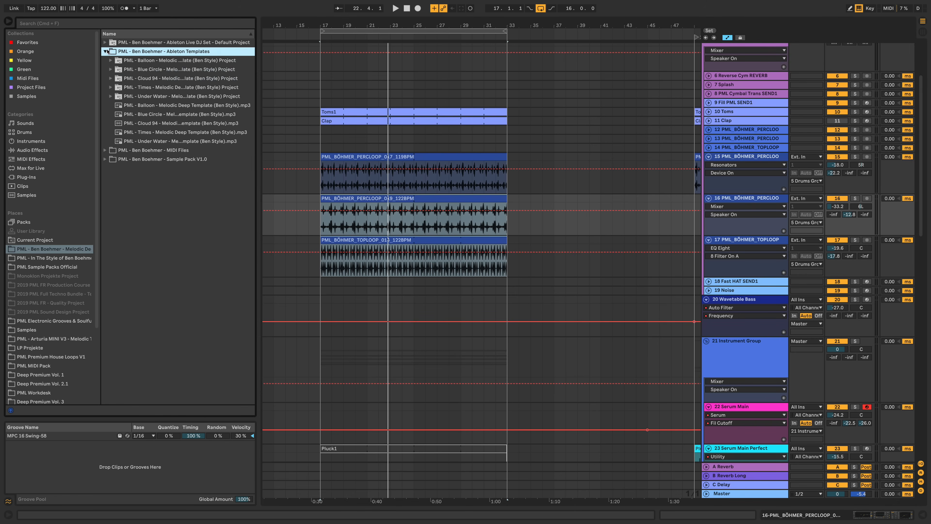
pyautogui.click(106, 52)
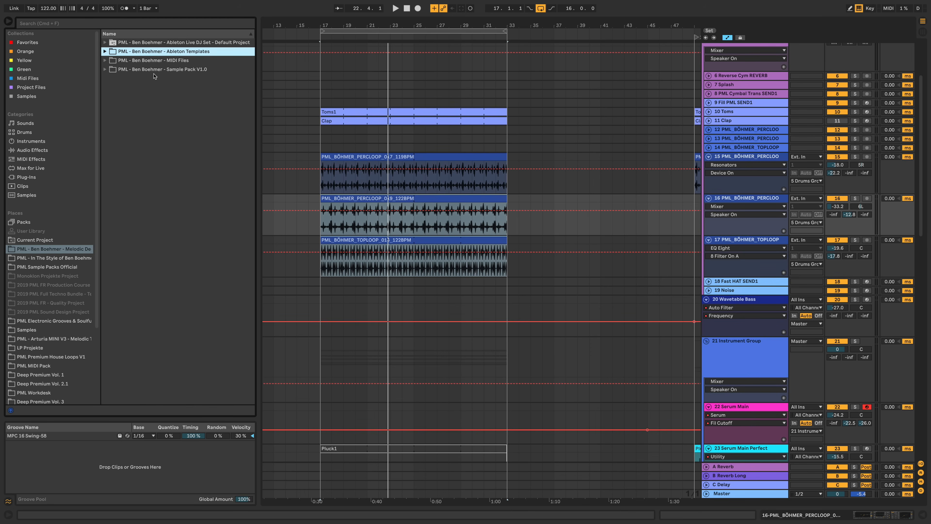
pyautogui.click(105, 69)
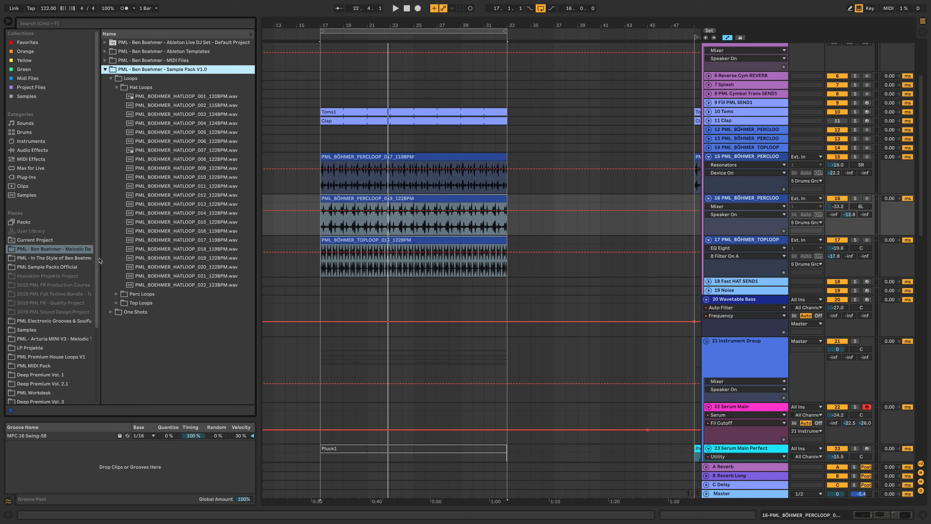
# Step: View the Sunset Vibes Ableton project files in a widened browser, and reopen the Ben Boehmer Ableton Templates folder
pyautogui.click(36, 259)
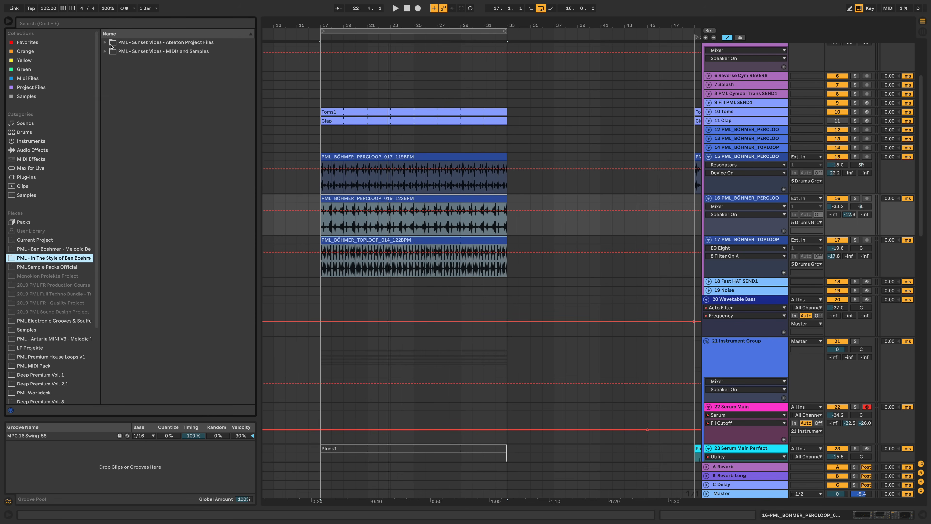
pyautogui.click(106, 43)
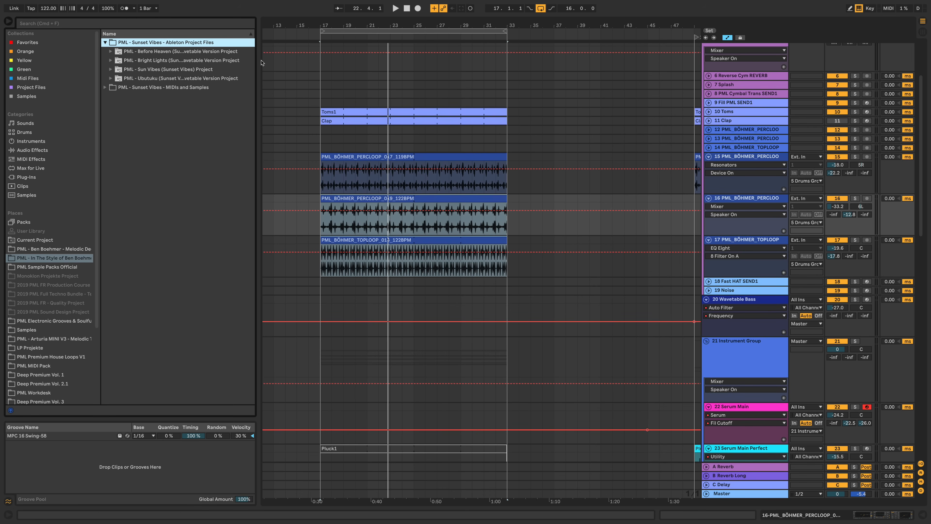
pyautogui.moveTo(260, 62); pyautogui.dragTo(304, 61)
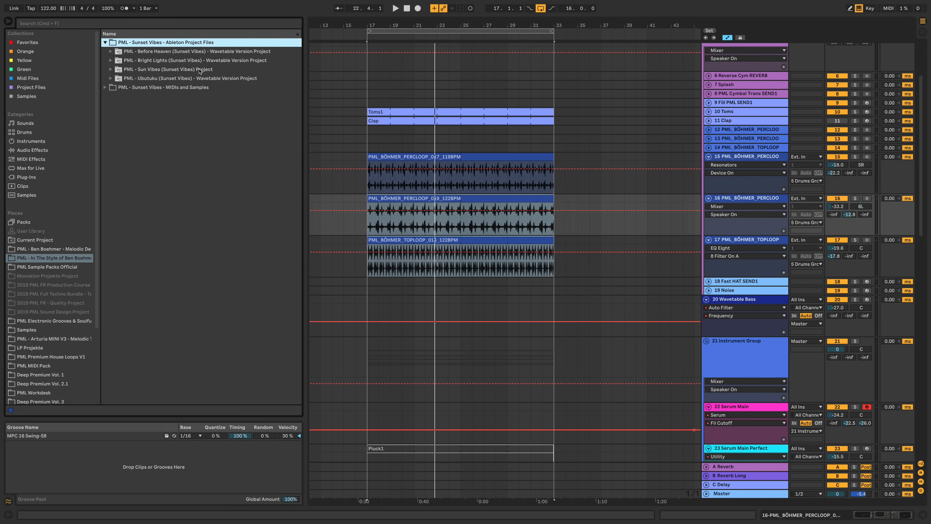
pyautogui.click(69, 249)
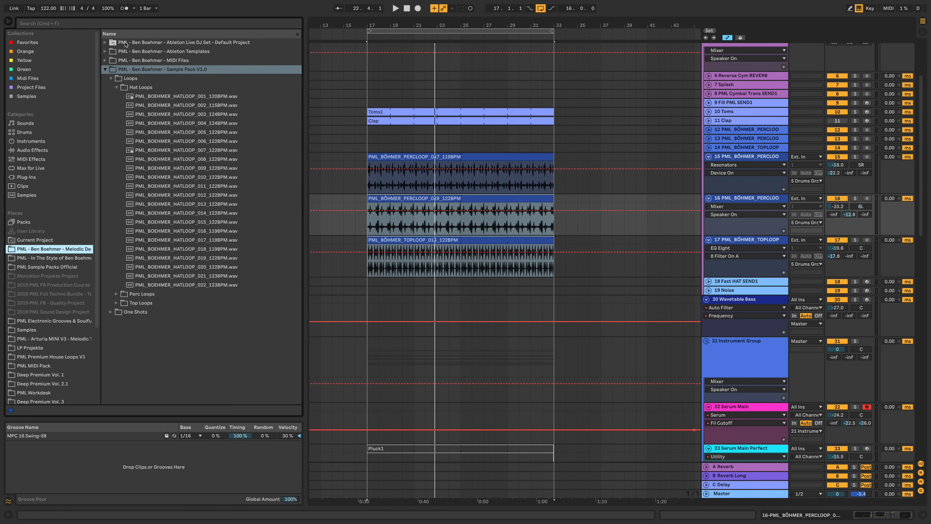
pyautogui.click(105, 52)
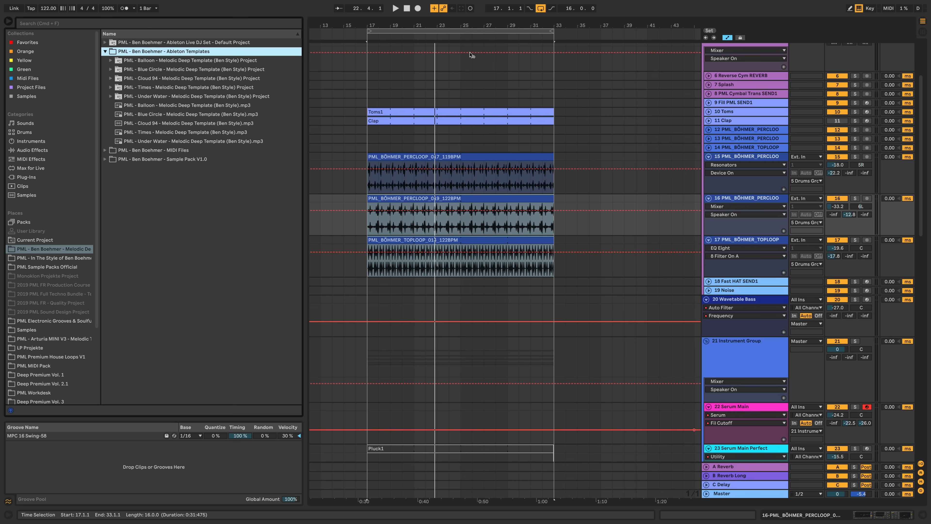
# Step: Select bars 97 to 113 on the Drums Group and play that section while looking over the drum and instrument tracks
pyautogui.moveTo(472, 22); pyautogui.dragTo(359, 11)
pyautogui.scroll(5, 612, 223)
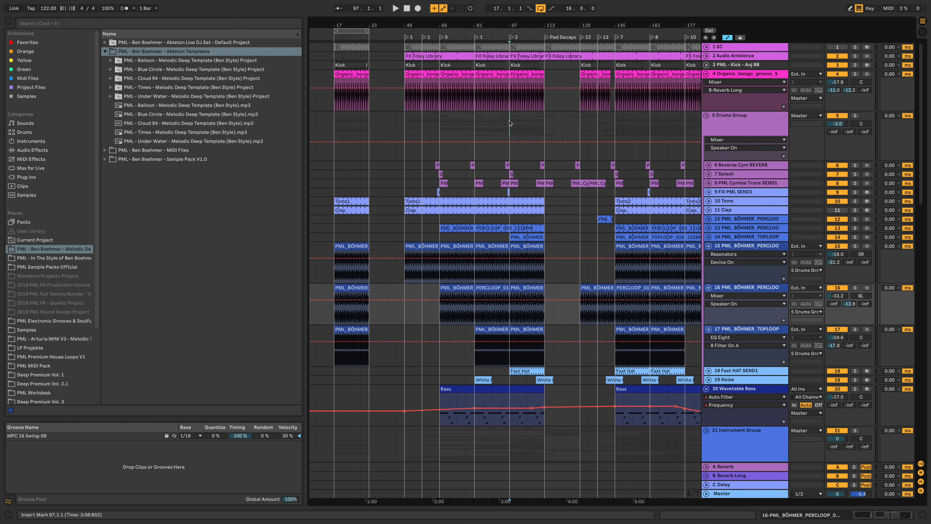
pyautogui.moveTo(510, 123); pyautogui.dragTo(547, 119)
pyautogui.press('space')
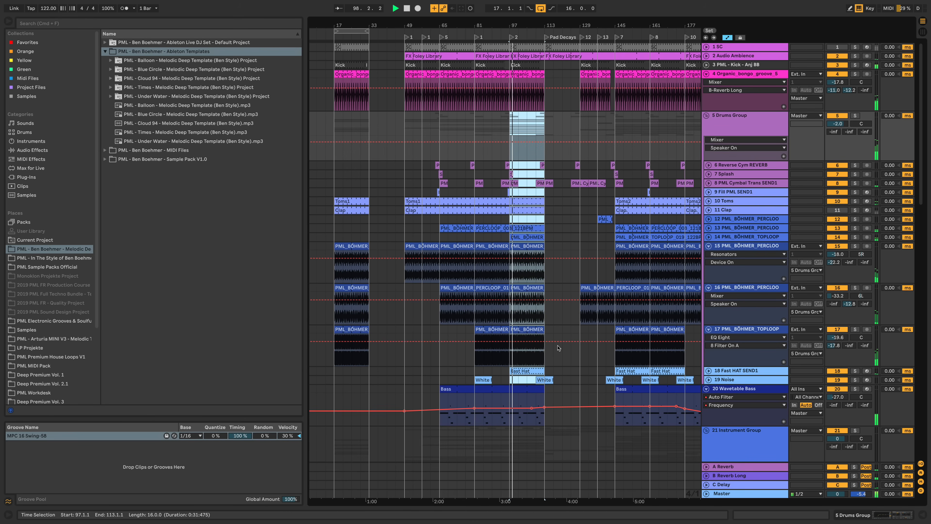
pyautogui.scroll(-2, 558, 348)
pyautogui.scroll(-9, 557, 347)
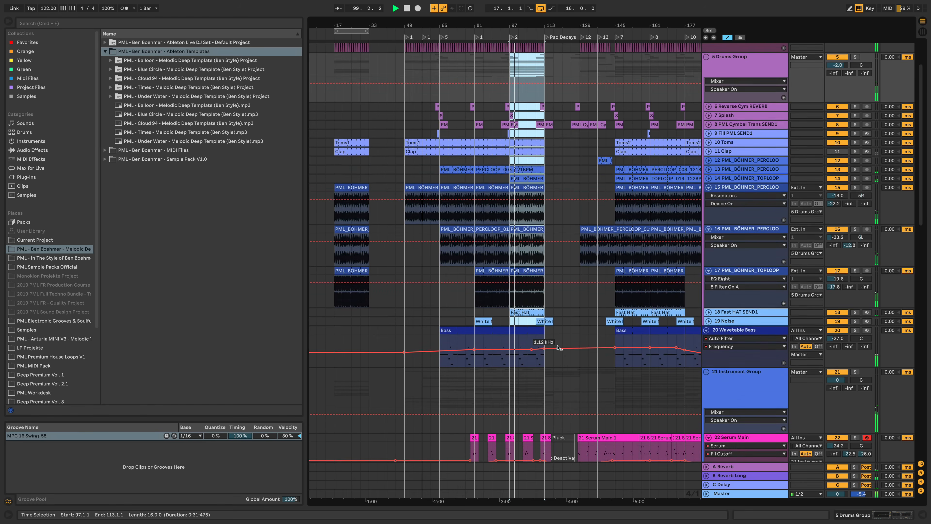
pyautogui.scroll(-1, 558, 348)
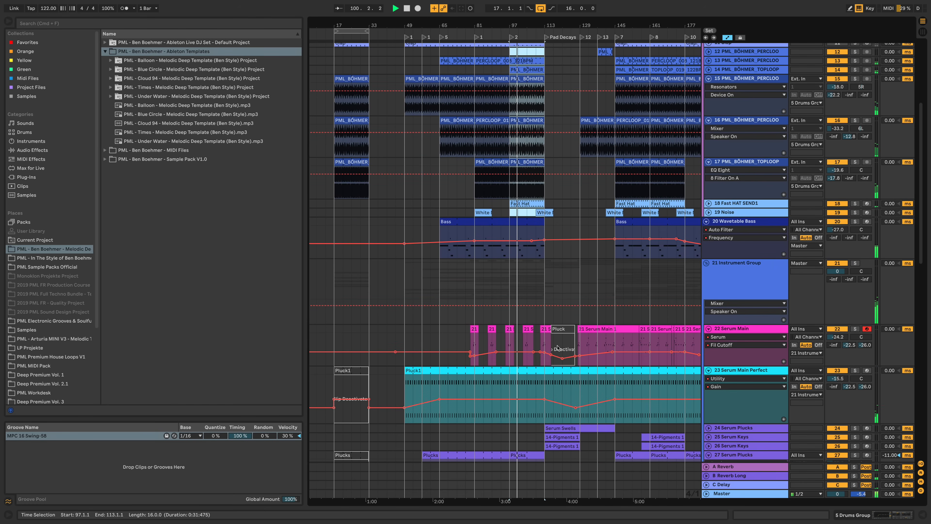
# Step: Audition the unfolded Fast HAT SEND1 track in solo and examine the Fast Hat clip's notes on a fixed 1/16 grid
pyautogui.click(708, 203)
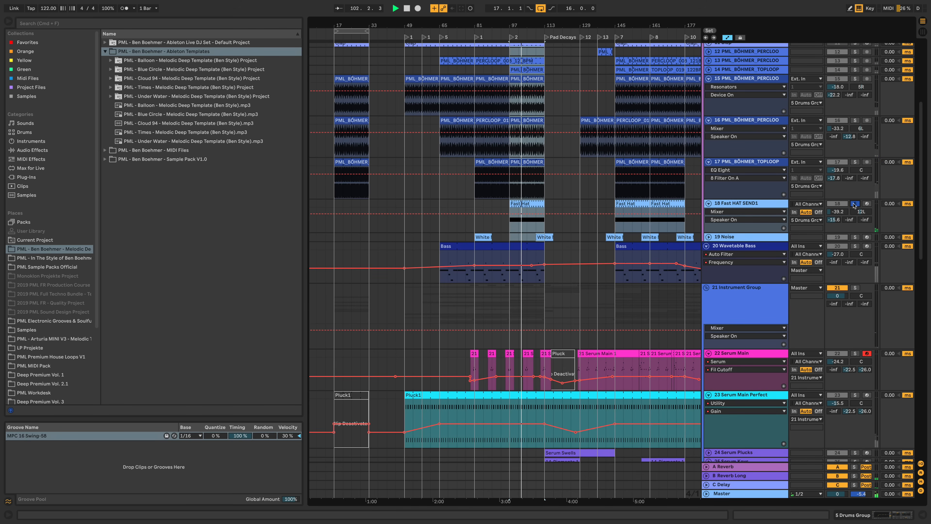
pyautogui.click(532, 203)
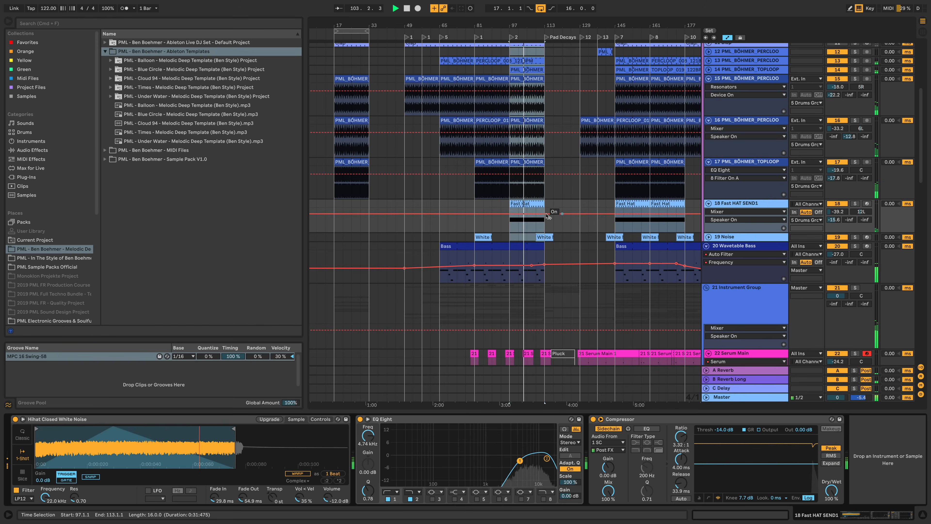
pyautogui.doubleClick(533, 203)
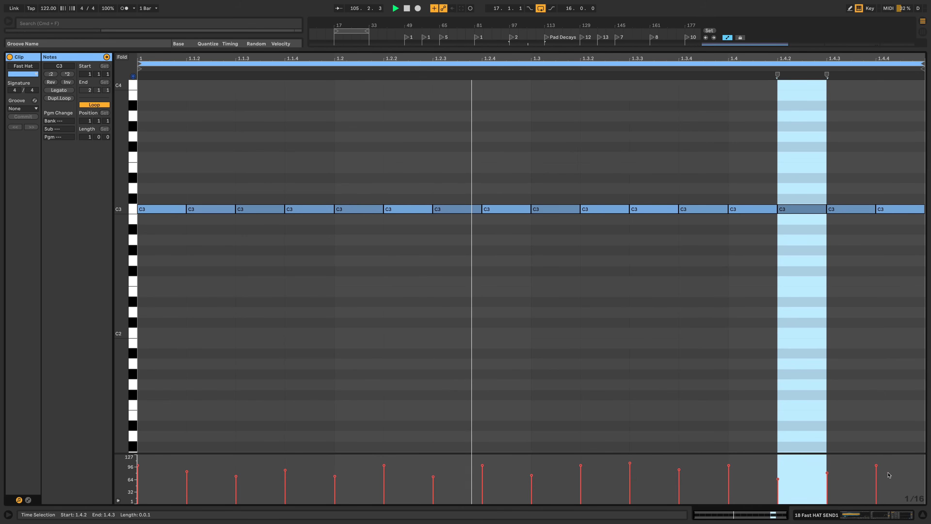
pyautogui.rightClick(423, 293)
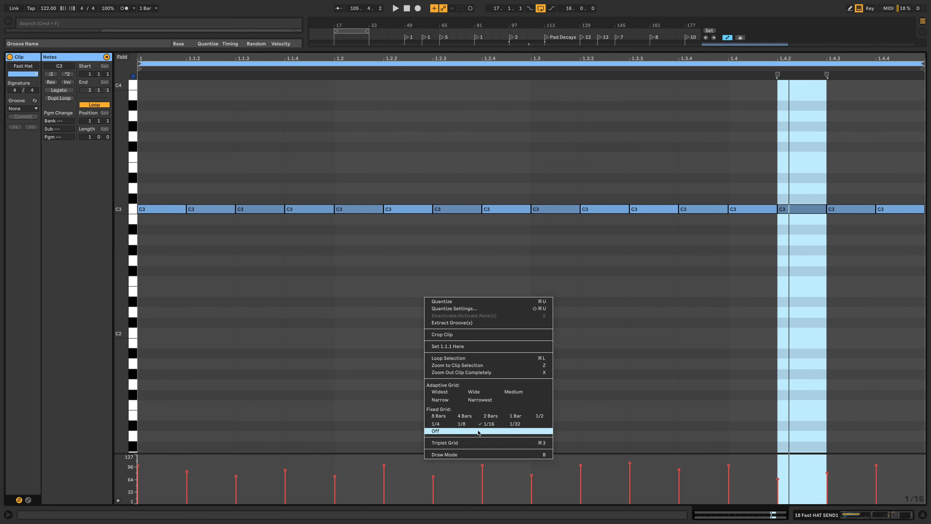
pyautogui.click(486, 425)
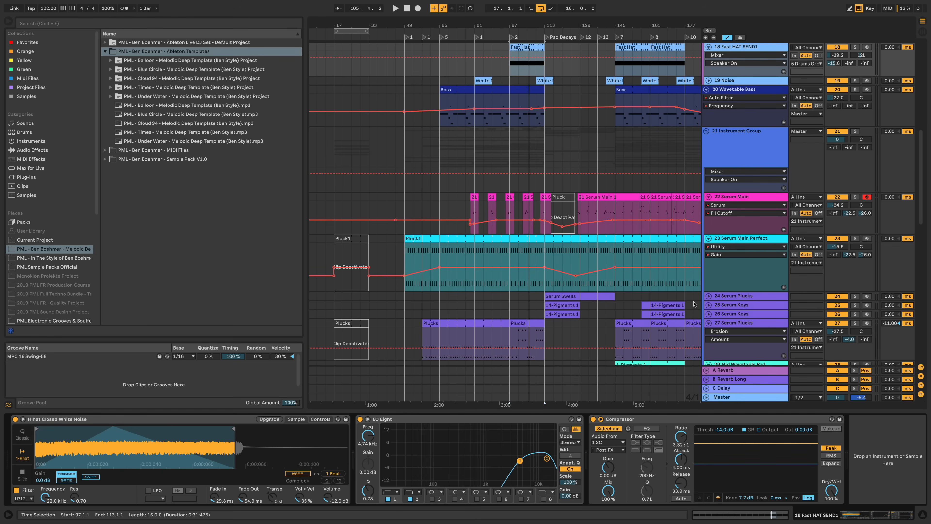
# Step: Solo the PML Cymbal Trans SEND1 track and audition its cymbal clip at bar 97
pyautogui.scroll(5, 523, 185)
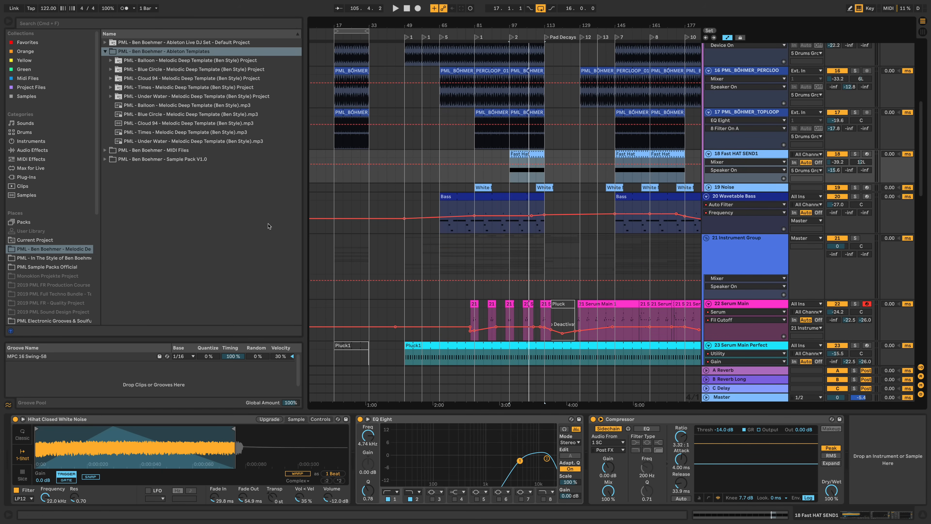
pyautogui.scroll(6, 608, 103)
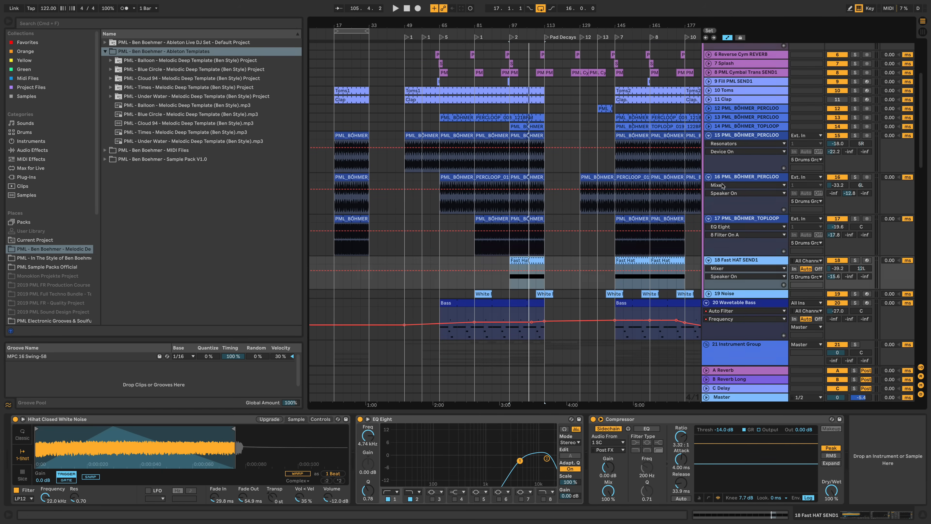
pyautogui.scroll(3, 608, 104)
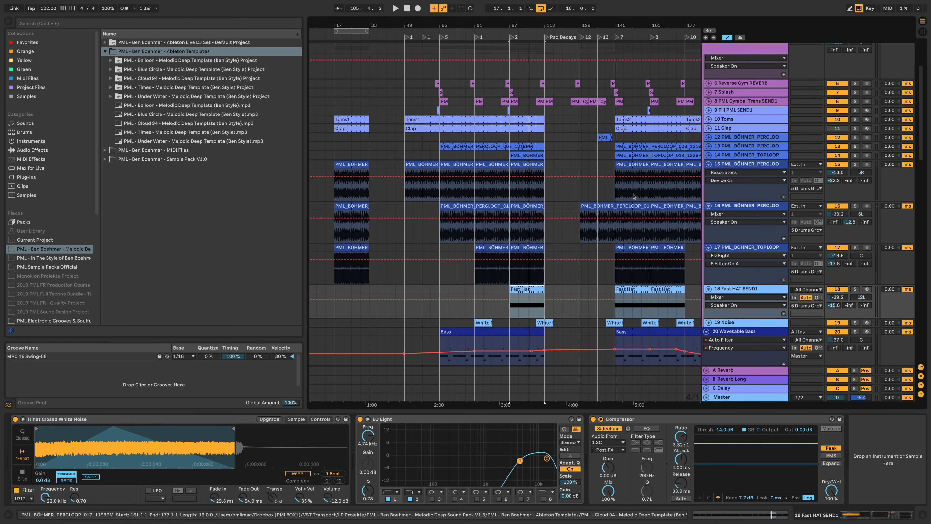
pyautogui.click(855, 102)
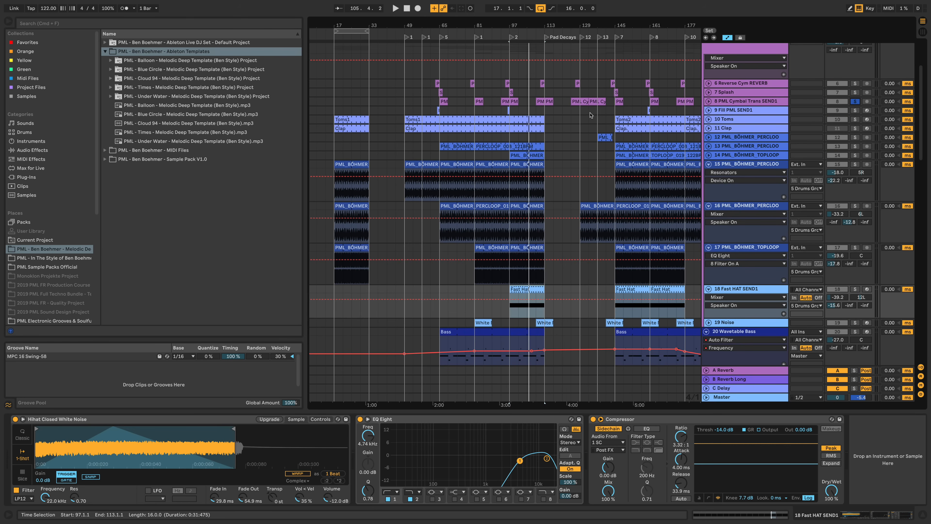
pyautogui.click(748, 106)
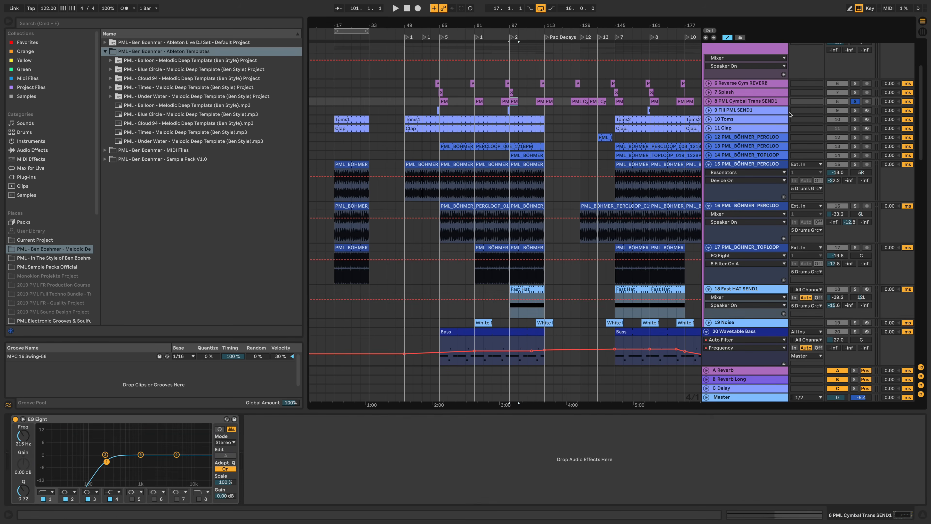
pyautogui.press('space')
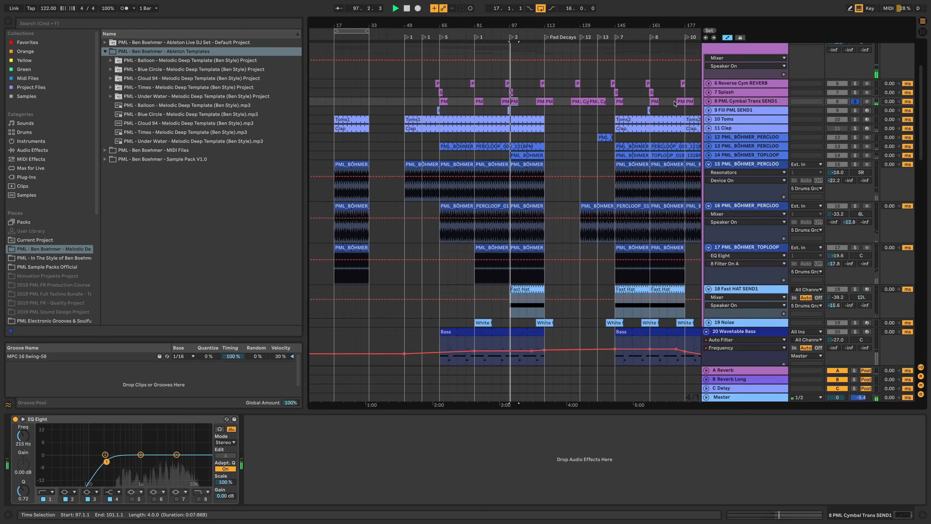
pyautogui.press('space')
# Step: Solo and unfold the Reverse Cym REVERB track, and audition its PML_DPV4_RIDE_002 clip leading into bar 97
pyautogui.click(508, 84)
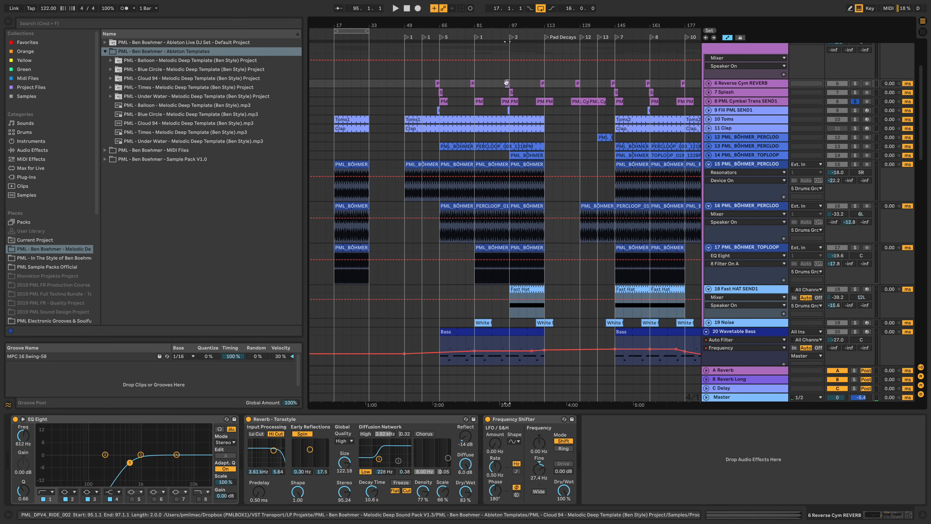
pyautogui.click(855, 84)
pyautogui.press('space')
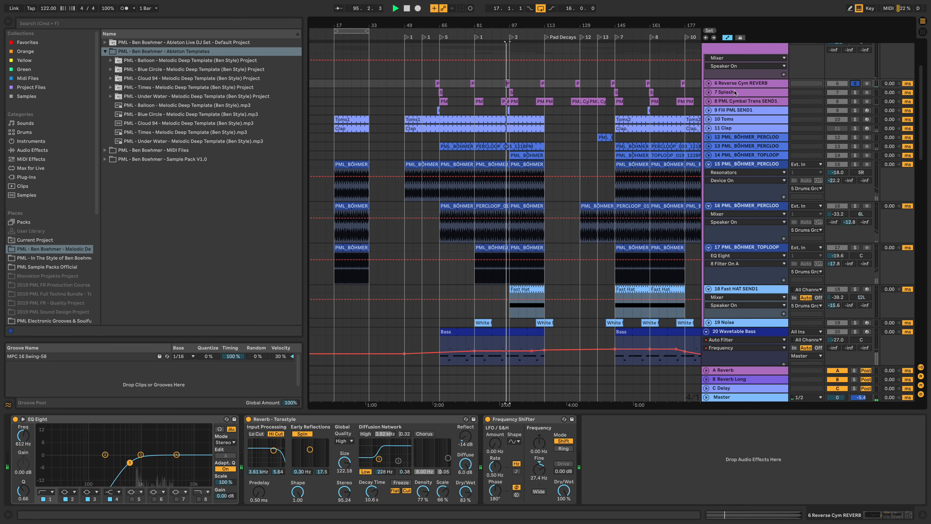
pyautogui.click(708, 83)
pyautogui.moveTo(510, 26); pyautogui.dragTo(491, 78)
pyautogui.press('space')
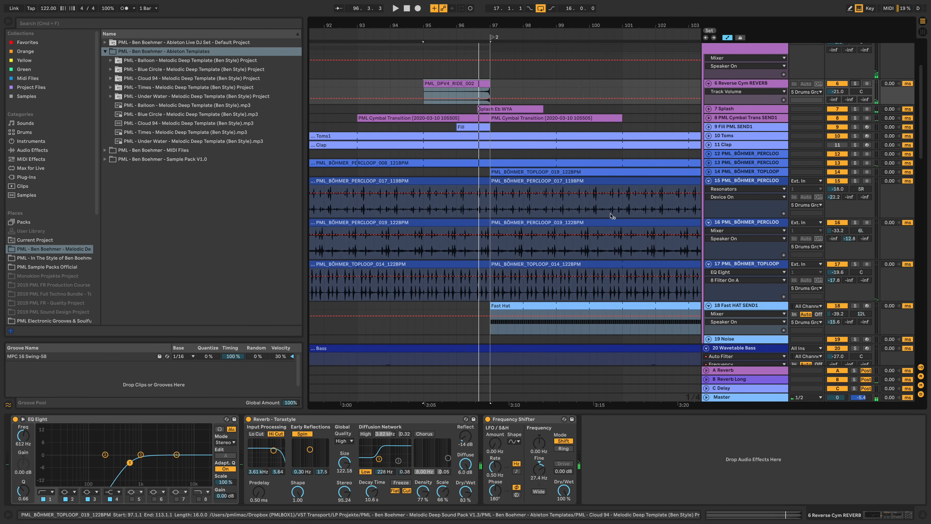
# Step: Show the Wavetable Bass track's device chain around bar 81 and preview the Balloon template's mp3 from the browser
pyautogui.scroll(-5, 569, 244)
pyautogui.scroll(-2, 570, 243)
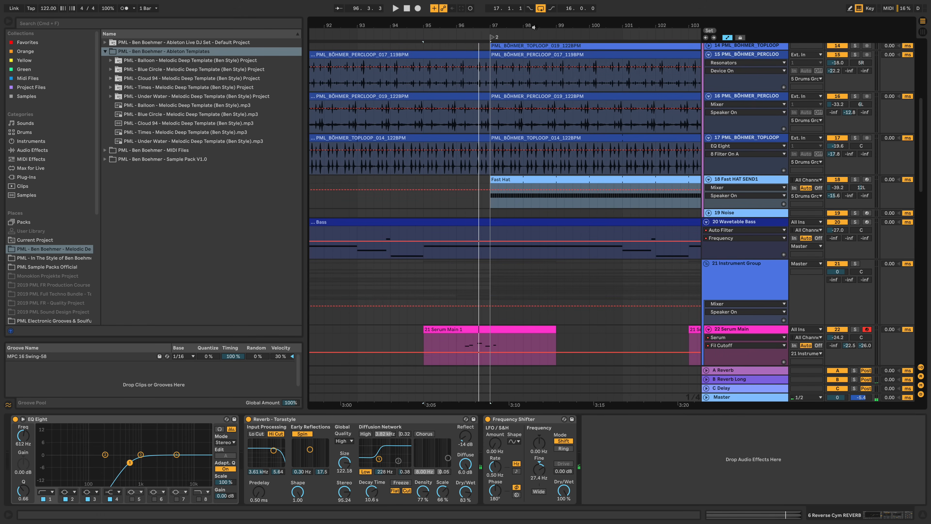
pyautogui.moveTo(535, 25); pyautogui.dragTo(488, 3)
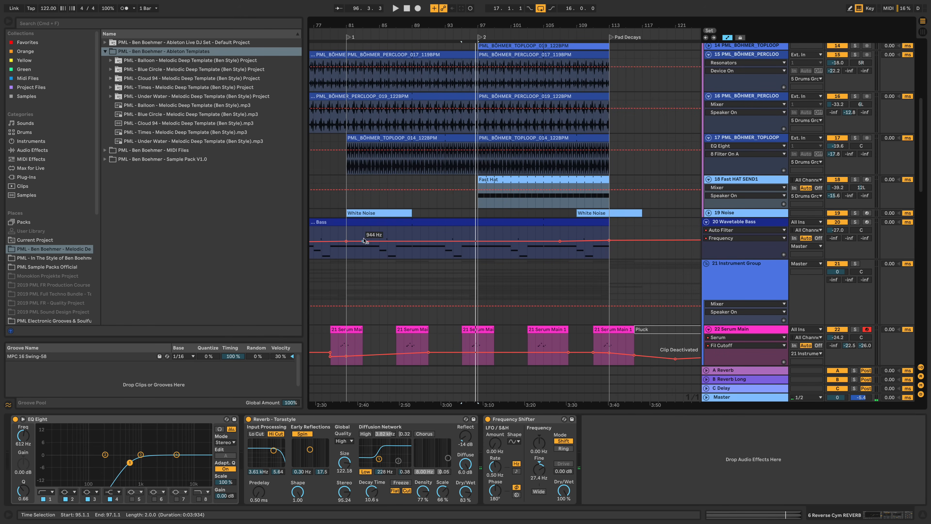
pyautogui.click(476, 232)
pyautogui.rightClick(855, 222)
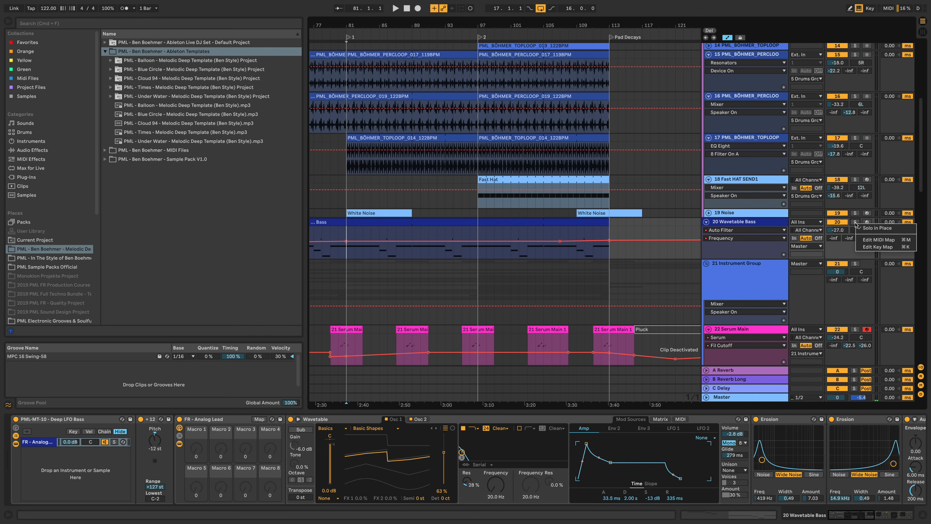
pyautogui.click(854, 223)
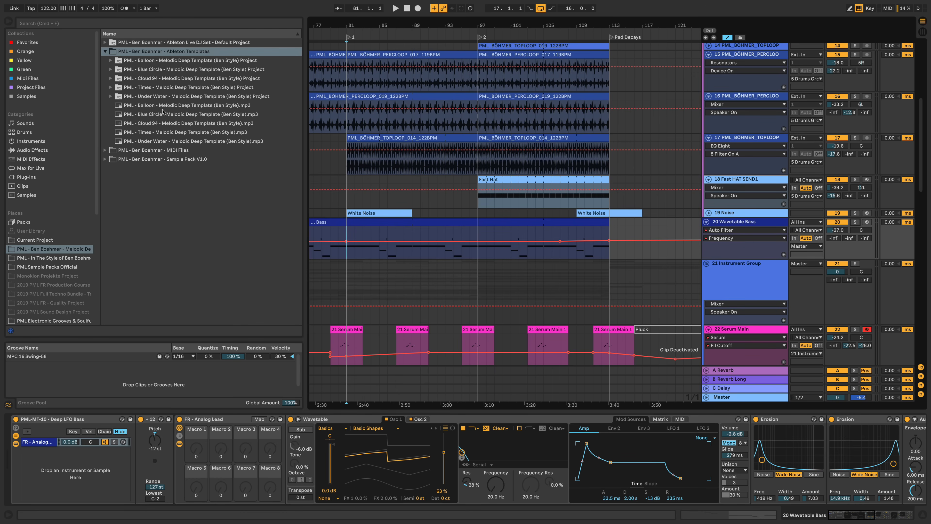
pyautogui.click(191, 105)
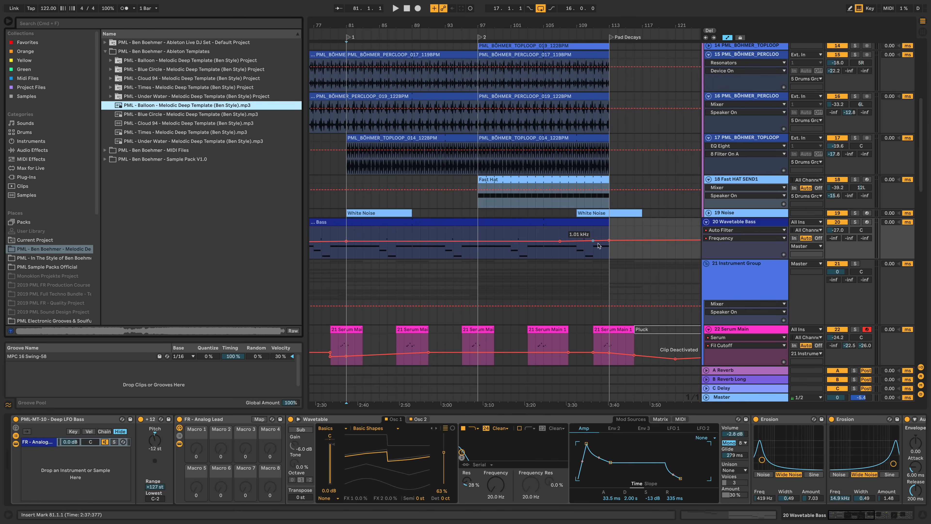
# Step: Solo the Wavetable Bass track and audition the bass line from around bar 86 with its notes enlarged
pyautogui.click(855, 222)
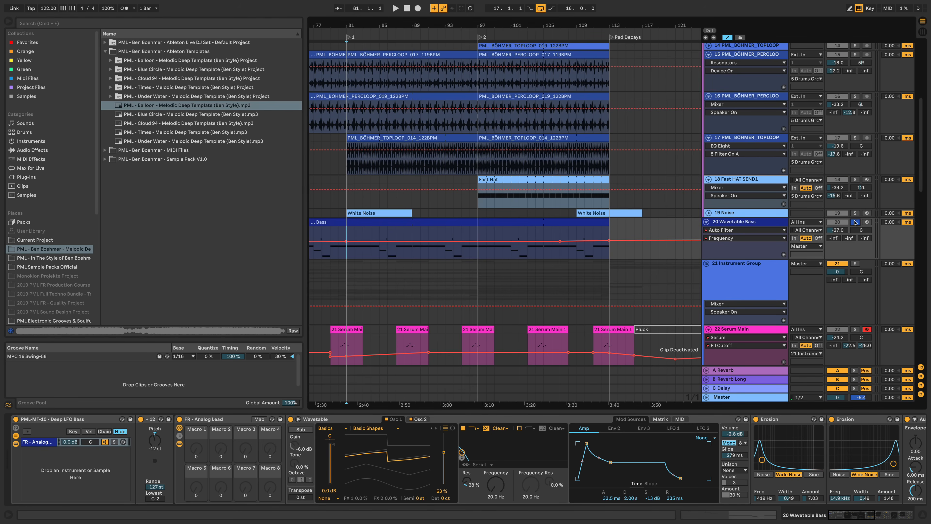
pyautogui.click(385, 230)
pyautogui.press('space')
pyautogui.press('space')
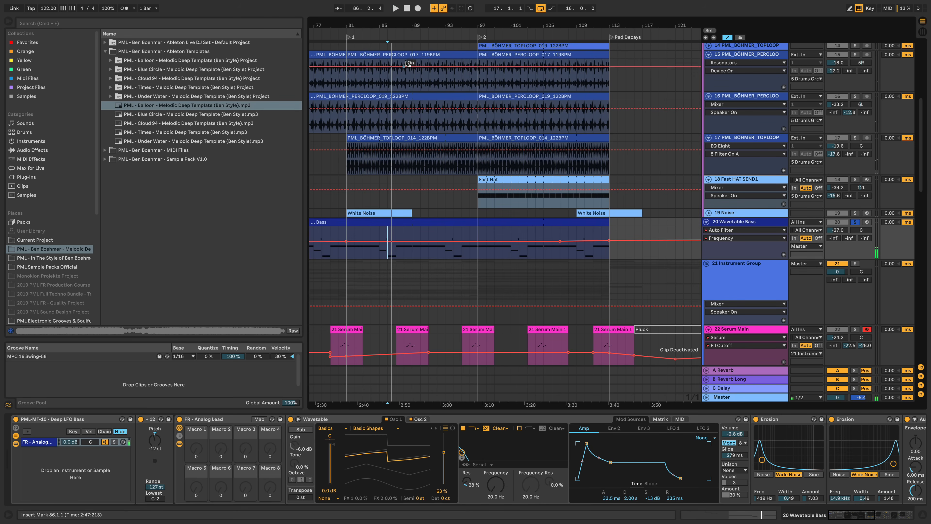
pyautogui.moveTo(395, 26); pyautogui.dragTo(395, 92)
pyautogui.click(393, 233)
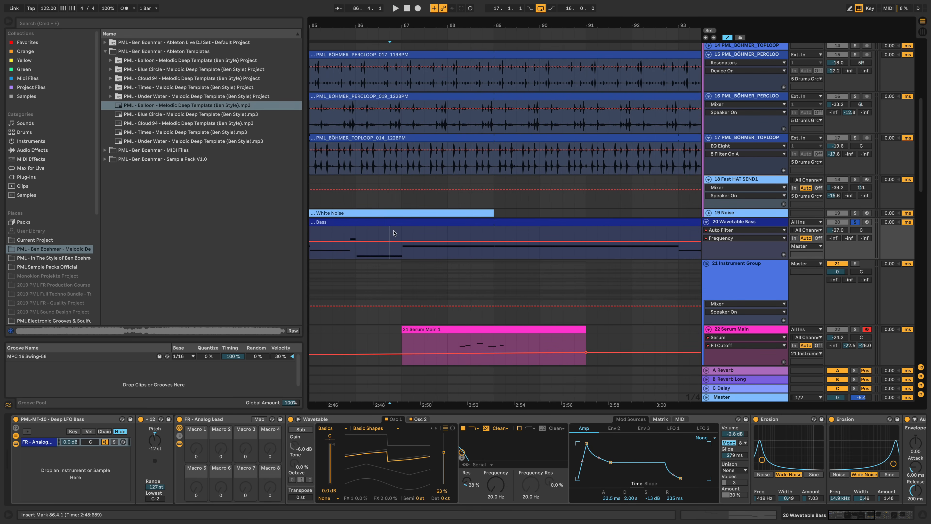
pyautogui.press('space')
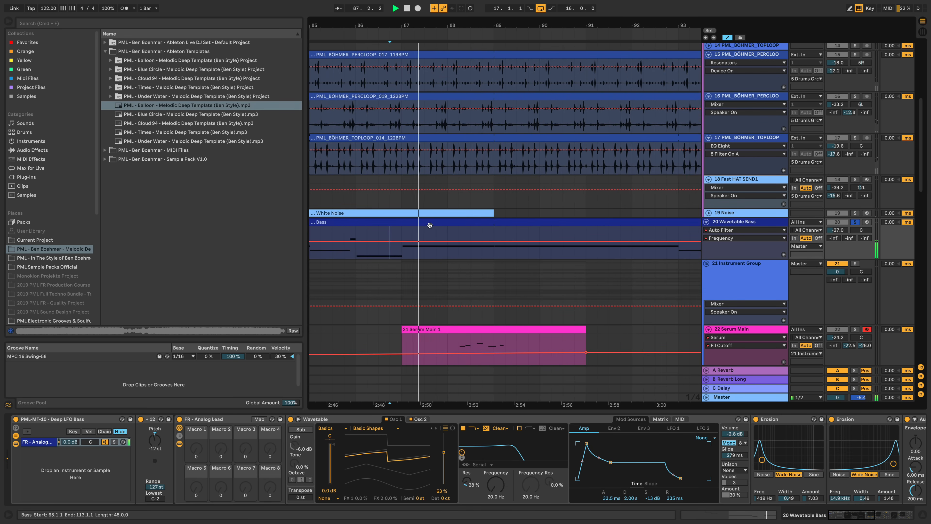
pyautogui.click(347, 234)
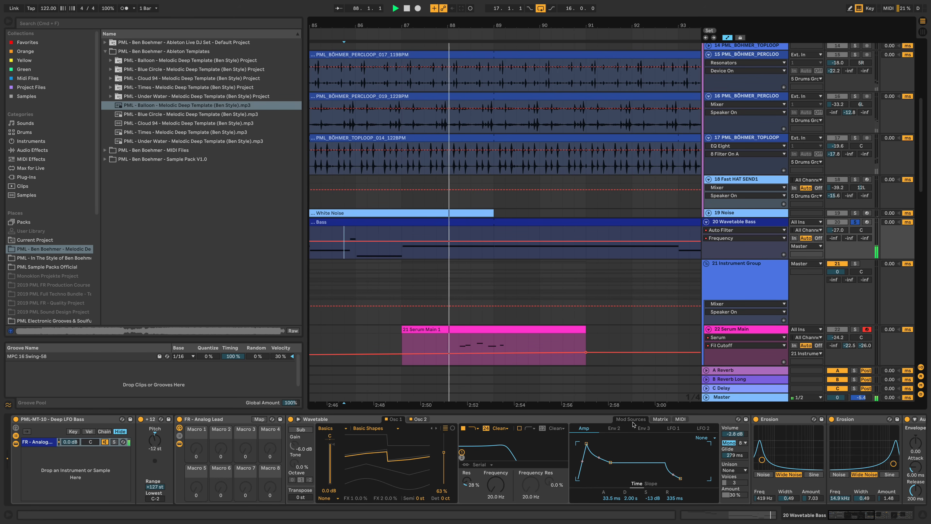
# Step: Examine the Wavetable's modulation matrix and its Env 3, Env 2 and Amp envelopes while auditioning the bass
pyautogui.click(660, 419)
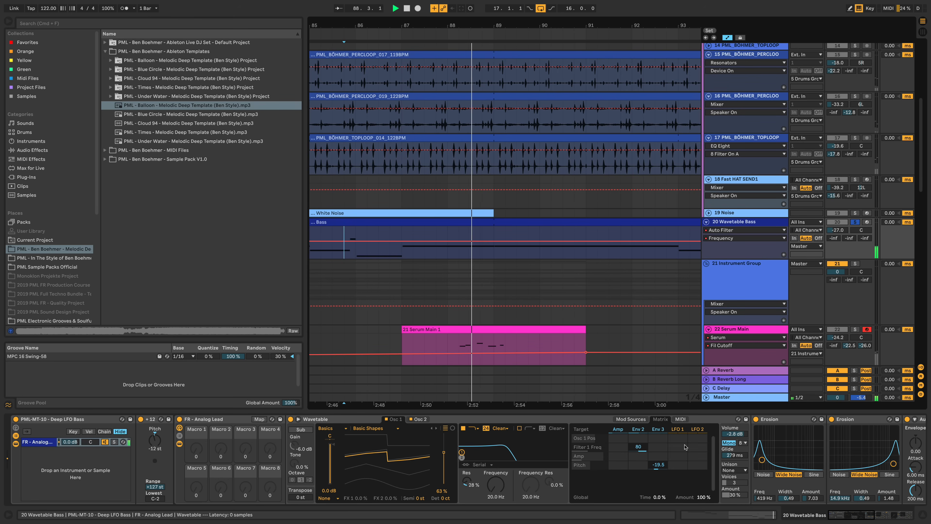
pyautogui.click(662, 431)
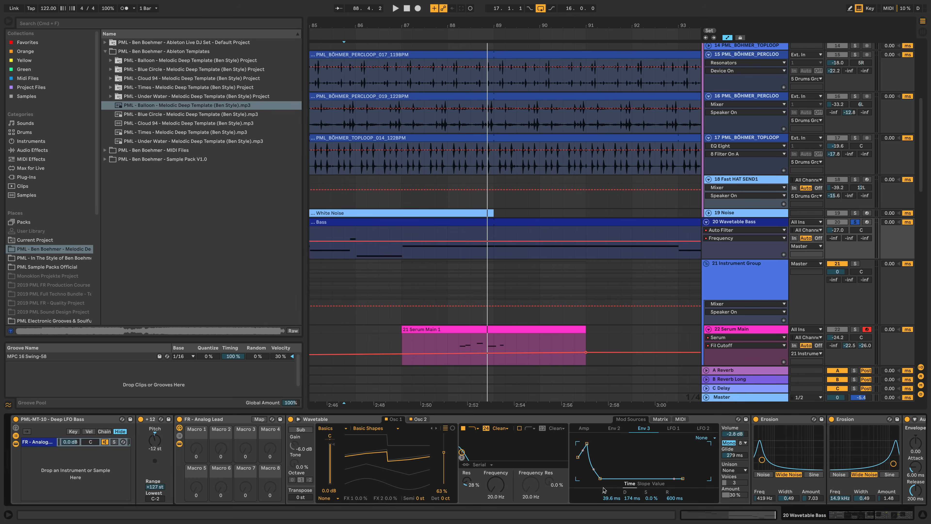
pyautogui.click(660, 419)
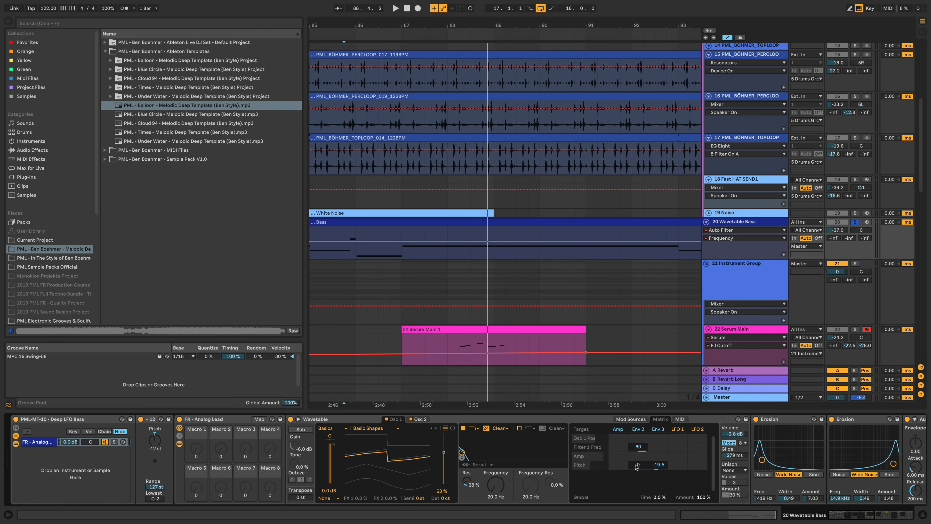
pyautogui.click(640, 429)
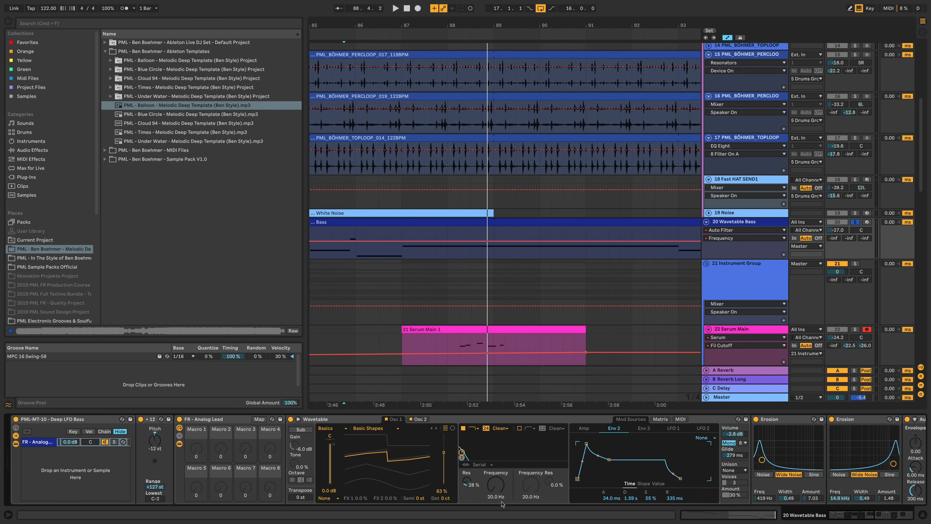
pyautogui.press('space')
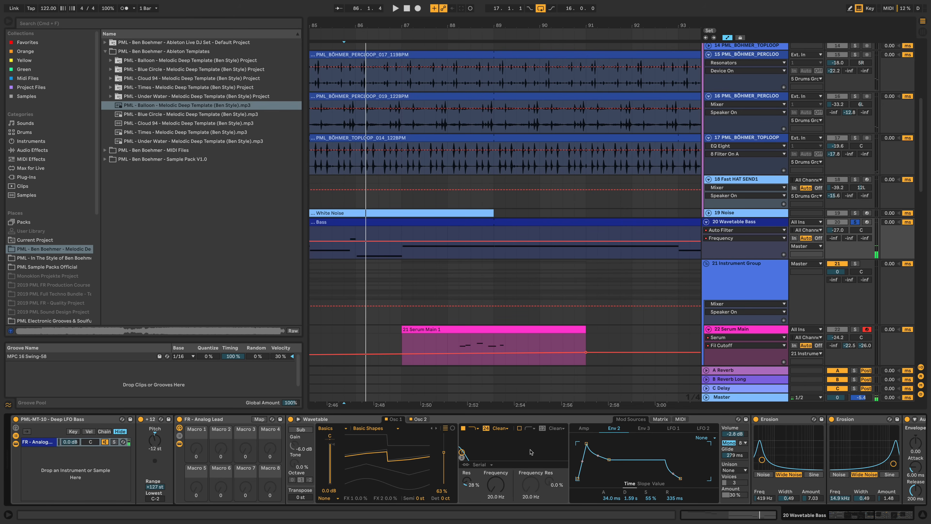
pyautogui.press('space')
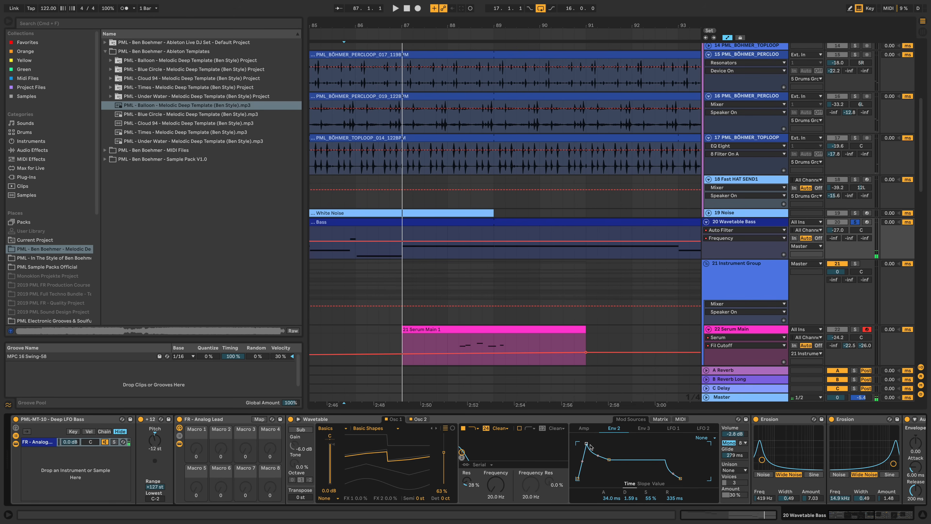
pyautogui.click(592, 435)
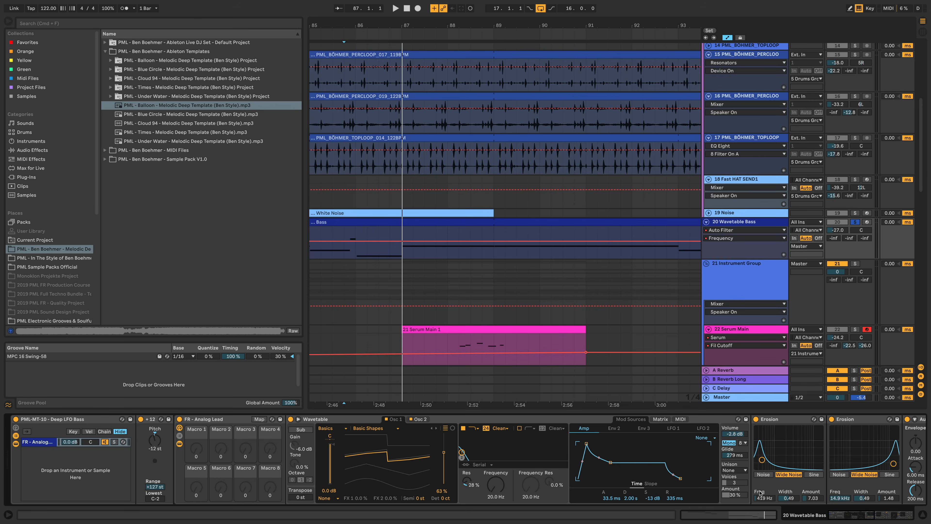
# Step: Inspect the circuit type and Drive of the Auto Filter before the Compressor while playing the soloed bass
pyautogui.click(843, 520)
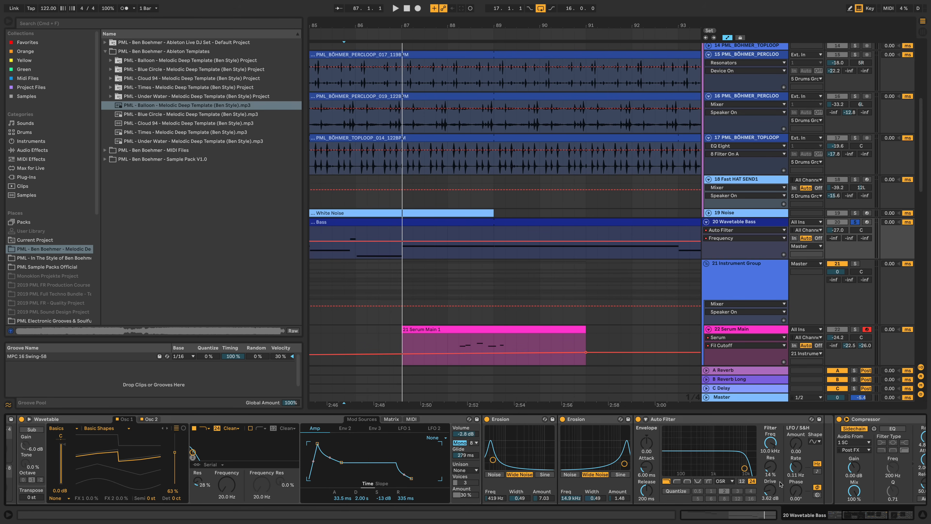
pyautogui.click(727, 481)
pyautogui.click(727, 485)
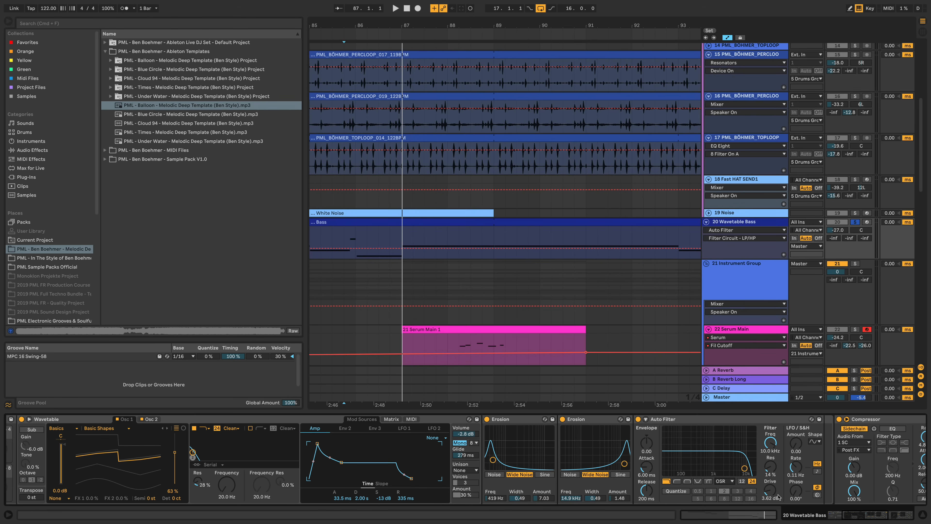
pyautogui.press('space')
pyautogui.moveTo(785, 496)
pyautogui.mouseDown()
pyautogui.moveTo(770, 473)
pyautogui.moveTo(770, 487)
pyautogui.mouseUp()
pyautogui.press('space')
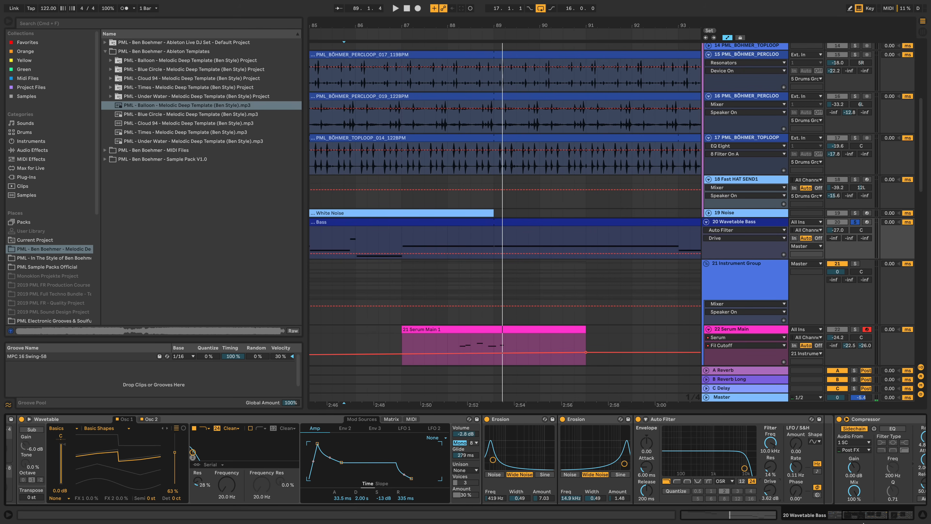
# Step: Inspect the frequency automation and circuit type options of the Auto Filter after the bass track's Compressor
pyautogui.moveTo(859, 519); pyautogui.dragTo(889, 517)
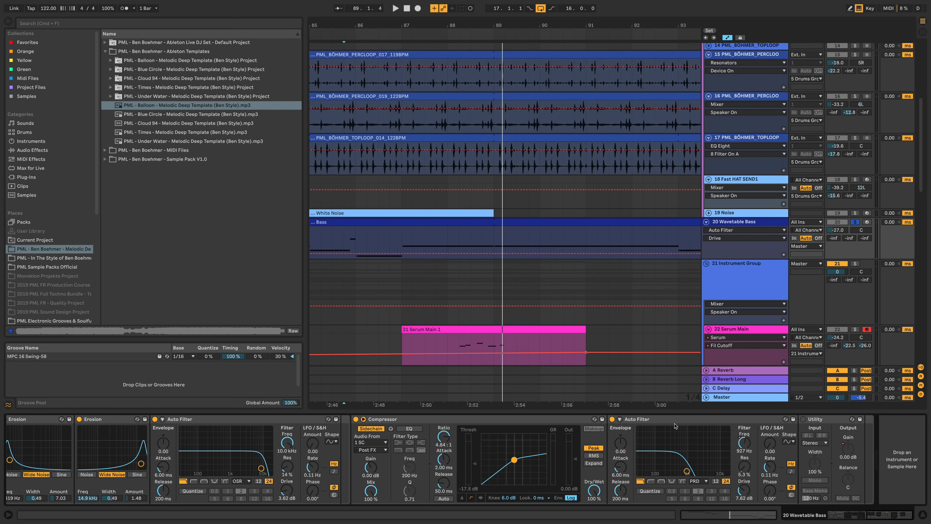
pyautogui.click(744, 443)
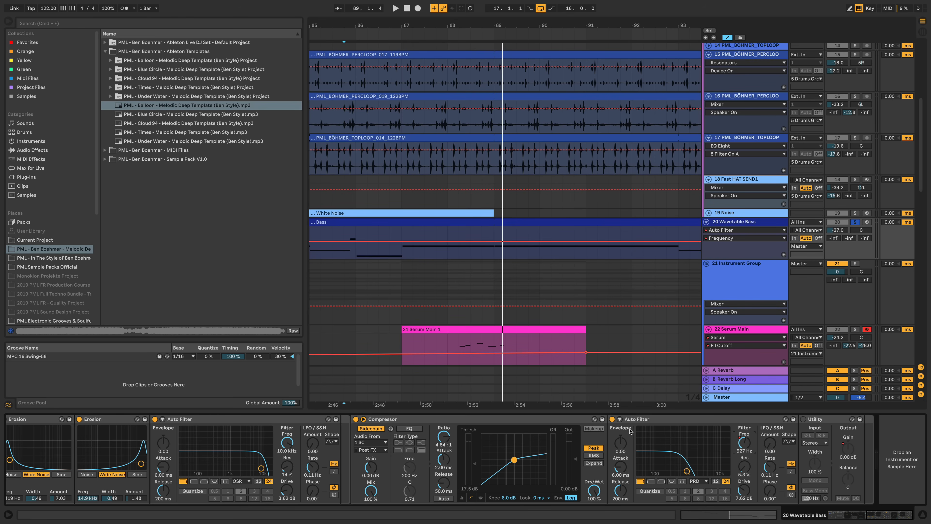
pyautogui.click(702, 483)
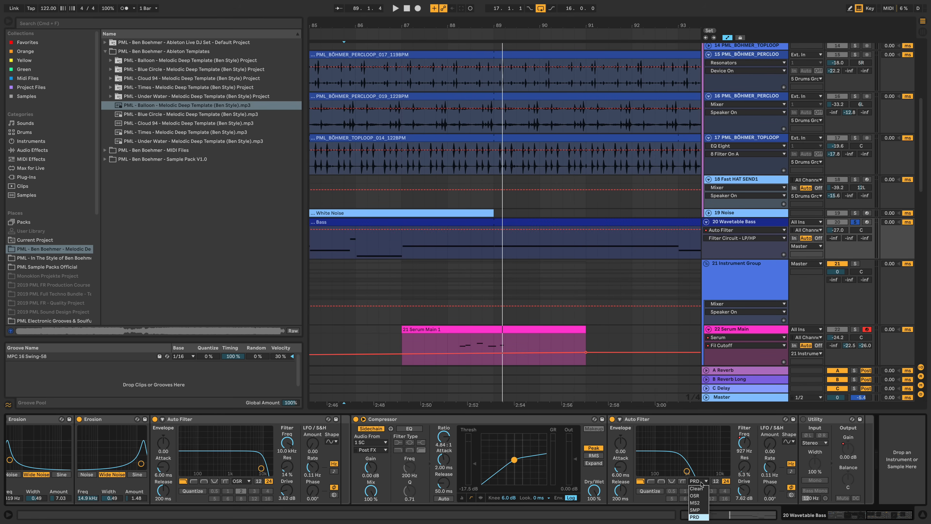
pyautogui.click(702, 484)
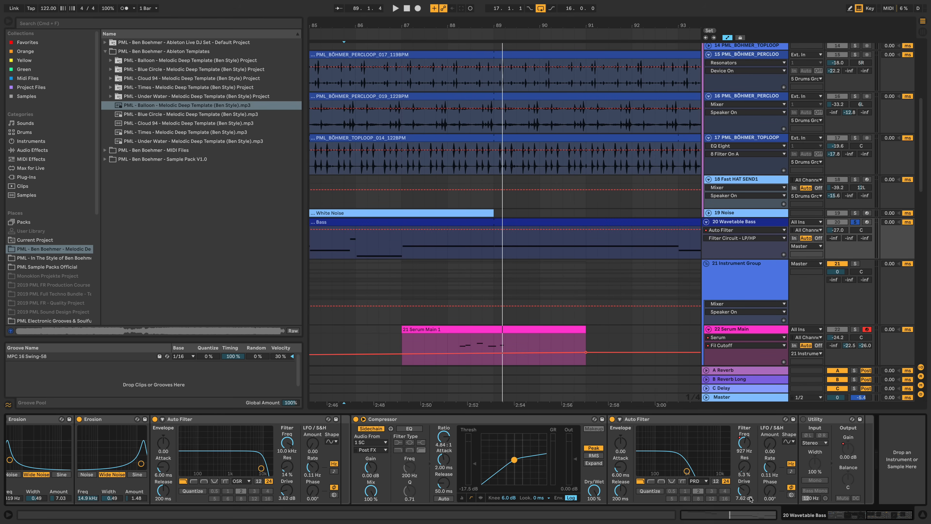
# Step: Compare the soloed bass with the Auto Filter after the Compressor on, bypassed, and on again
pyautogui.press('space')
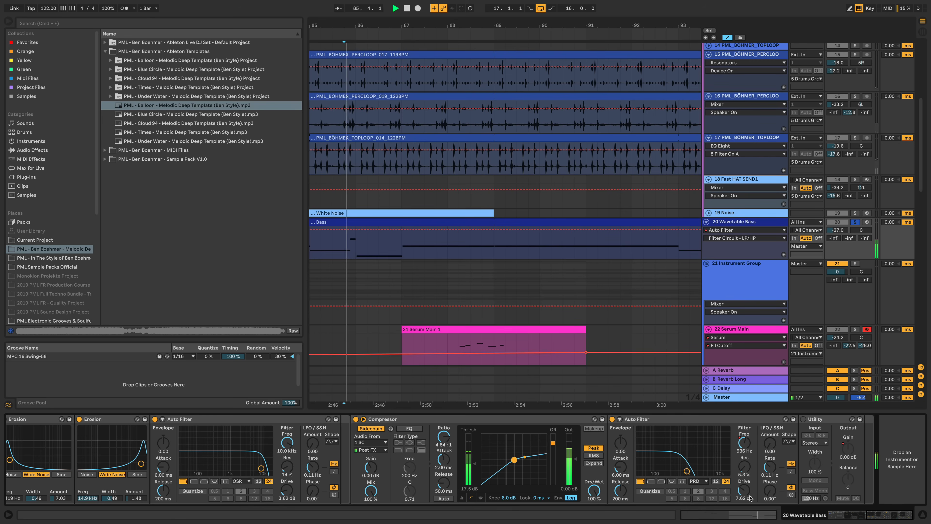
pyautogui.click(612, 419)
pyautogui.press('space')
pyautogui.press('space')
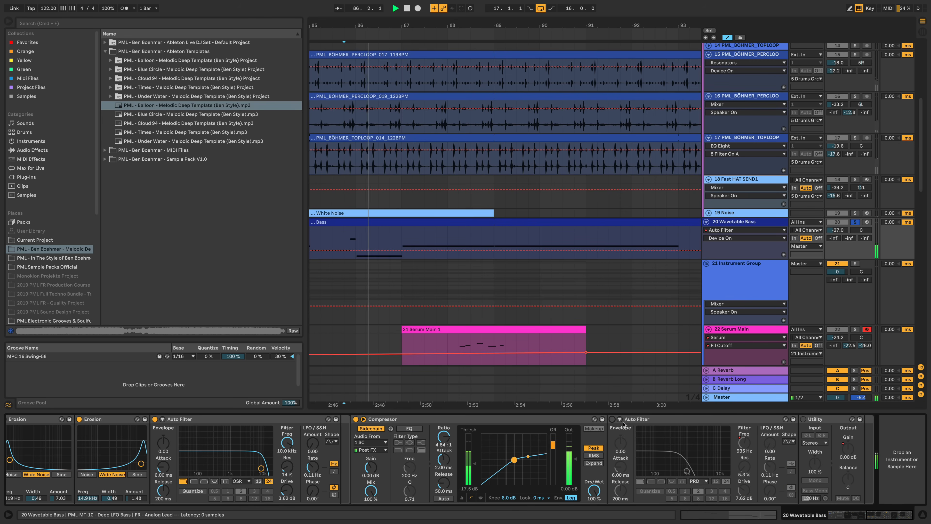
pyautogui.click(612, 419)
pyautogui.press('space')
pyautogui.press('space')
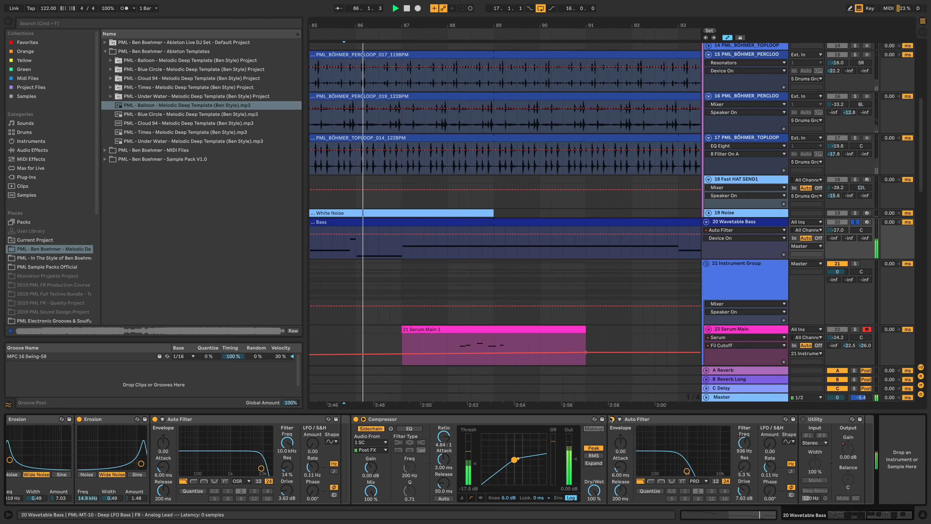
pyautogui.press('space')
# Step: Solo the Blip Serum track and play its part from bar 81 with the timeline zoomed in
pyautogui.scroll(-6, 631, 273)
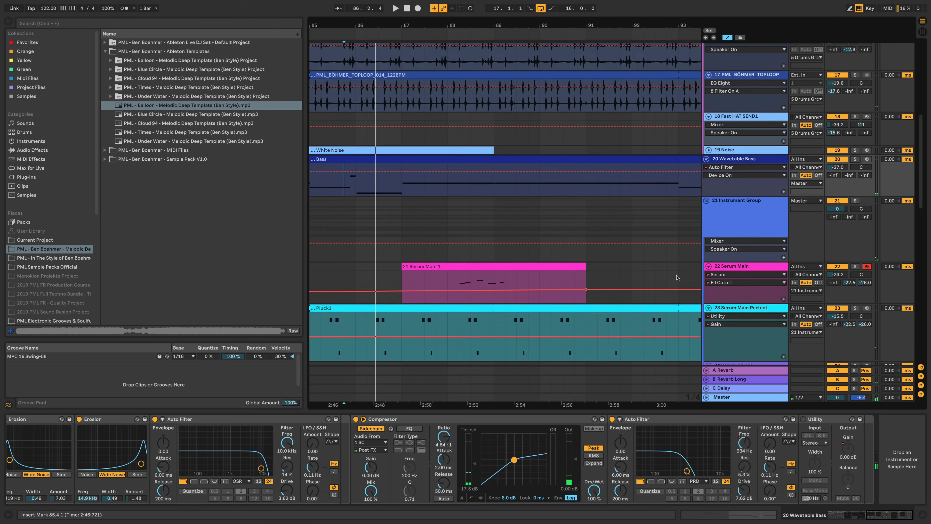
pyautogui.moveTo(517, 26); pyautogui.dragTo(517, 0)
pyautogui.scroll(-11, 565, 138)
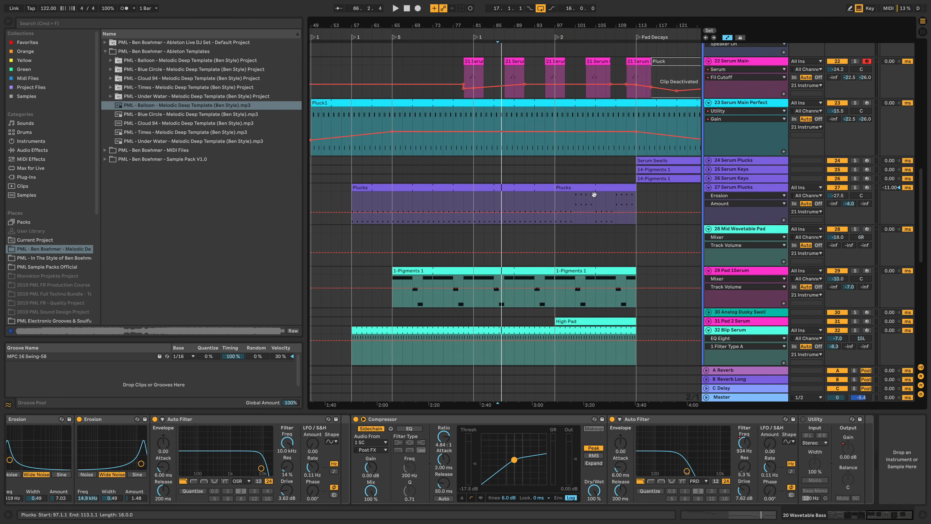
pyautogui.scroll(-3, 607, 217)
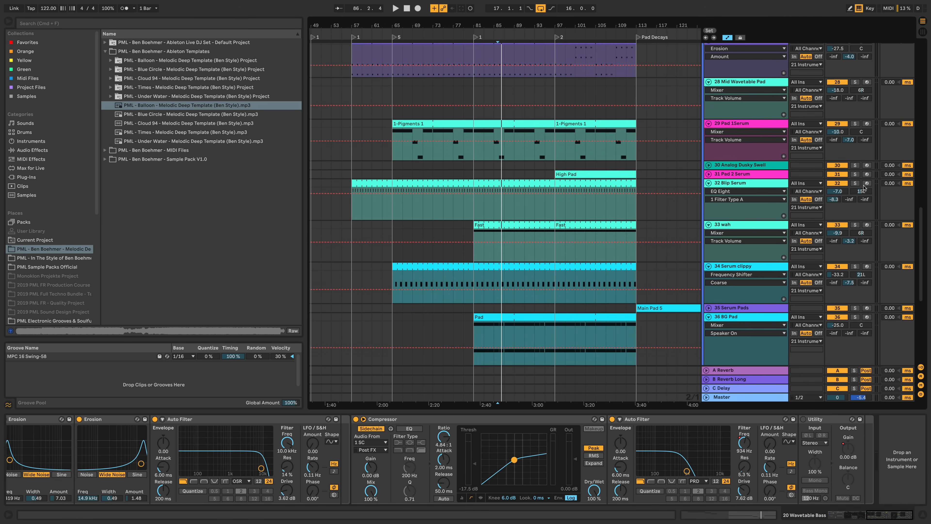
pyautogui.click(855, 183)
pyautogui.click(480, 211)
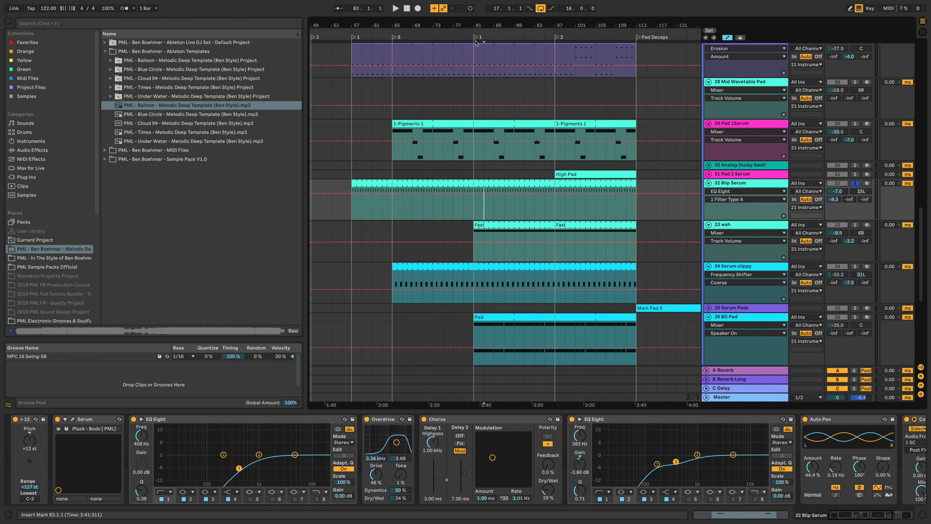
pyautogui.scroll(10, 455, 215)
pyautogui.click(455, 216)
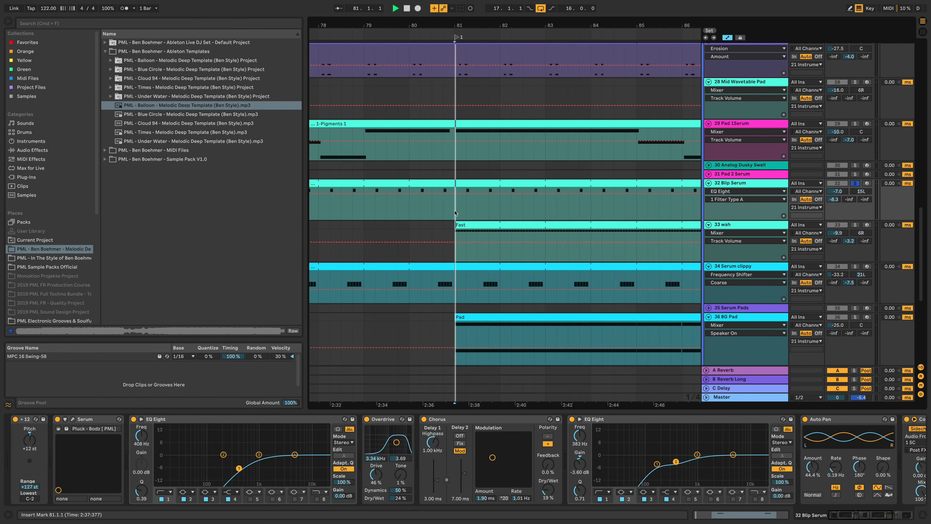
# Step: Play the Blip Serum part from bar 81 and take the track out of solo to hear it within the full mix
pyautogui.press('space')
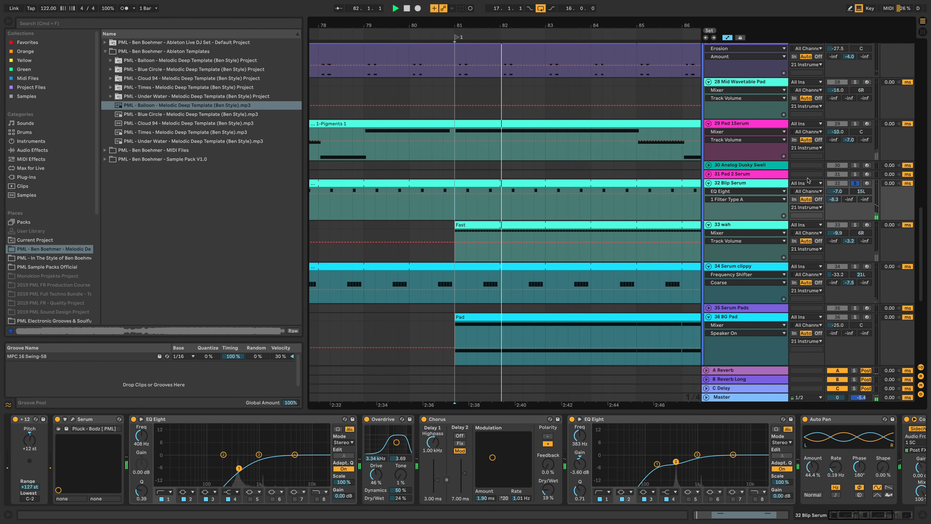
pyautogui.click(855, 183)
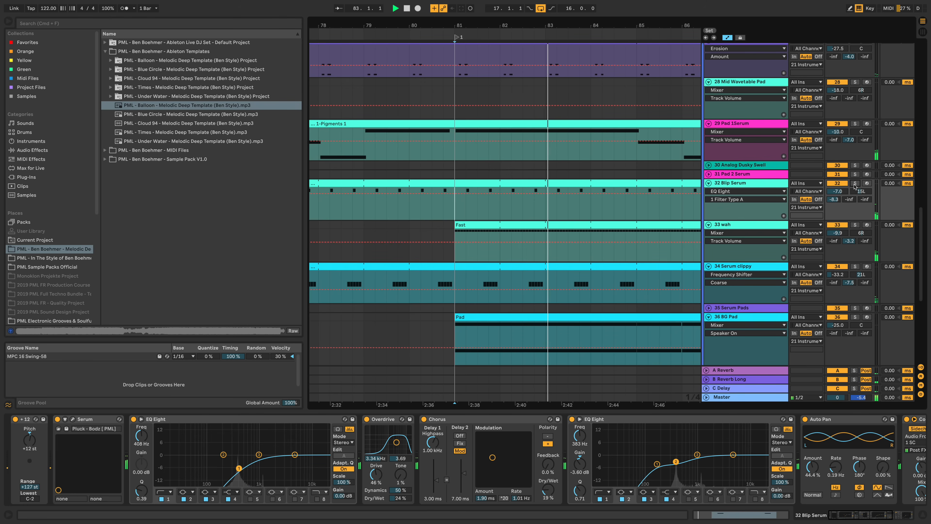
pyautogui.press('space')
# Step: Play the full arrangement from bar 57, comparing it with the Blip Serum track muted and unmuted
pyautogui.scroll(-10, 480, 216)
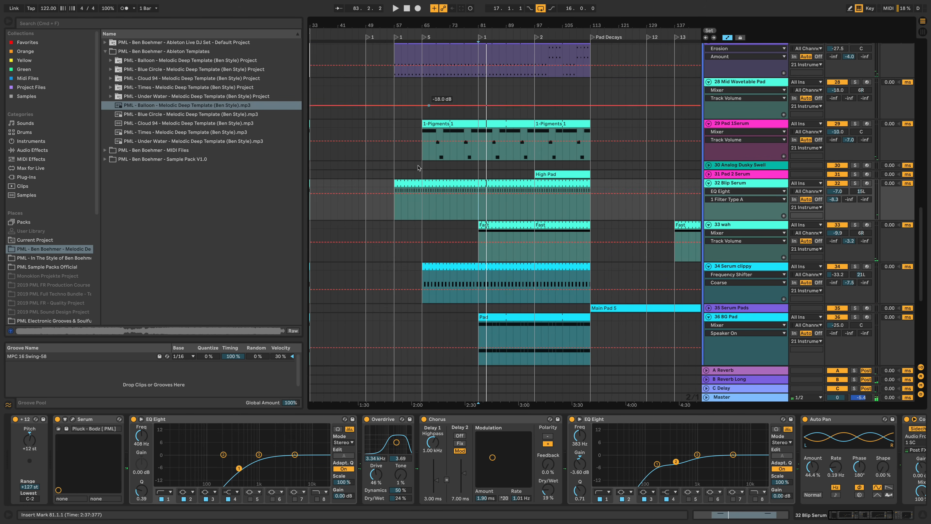
pyautogui.click(396, 210)
pyautogui.press('space')
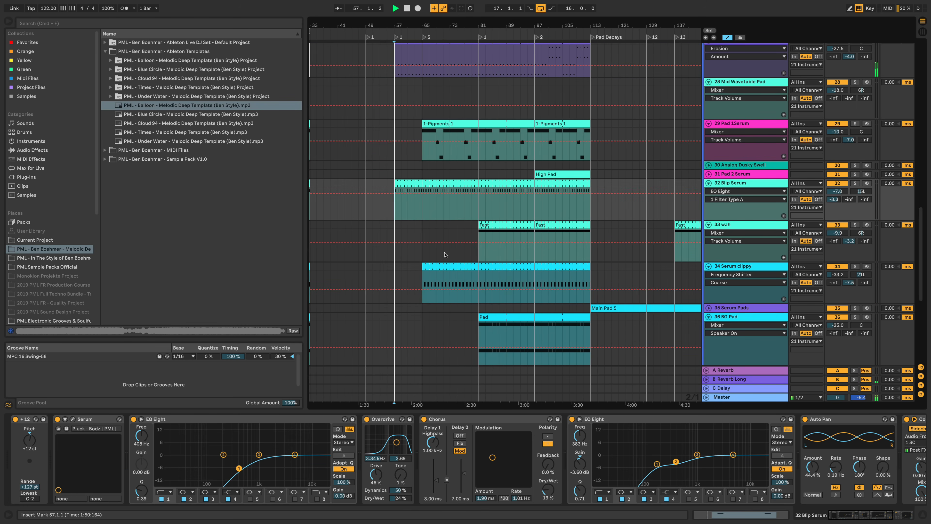
pyautogui.click(837, 183)
pyautogui.click(837, 184)
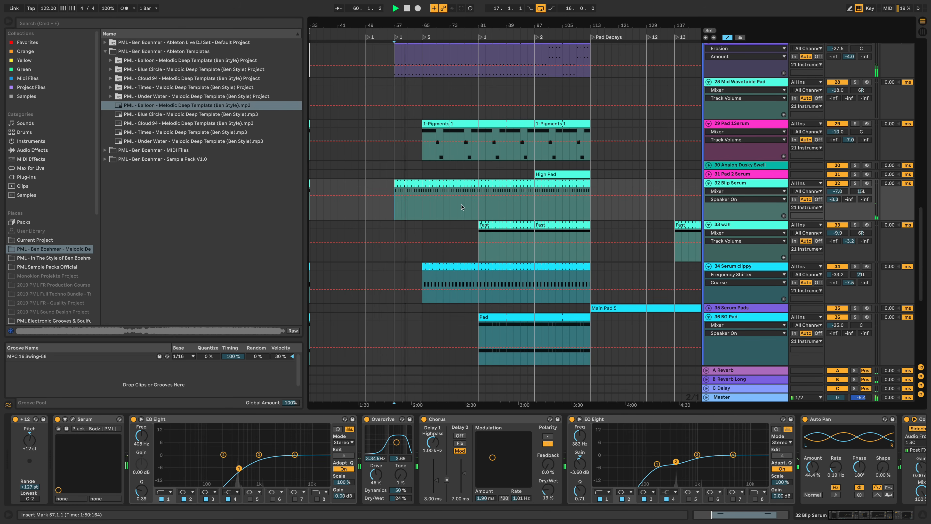
pyautogui.scroll(-2, 452, 281)
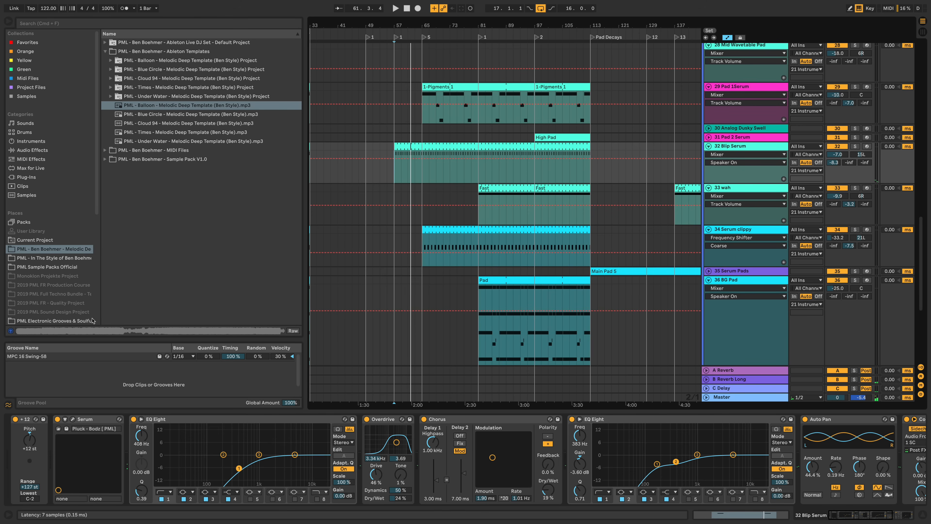
# Step: Open the Serum synth on the Blip Serum track and audition the track in solo from bar 57
pyautogui.click(73, 419)
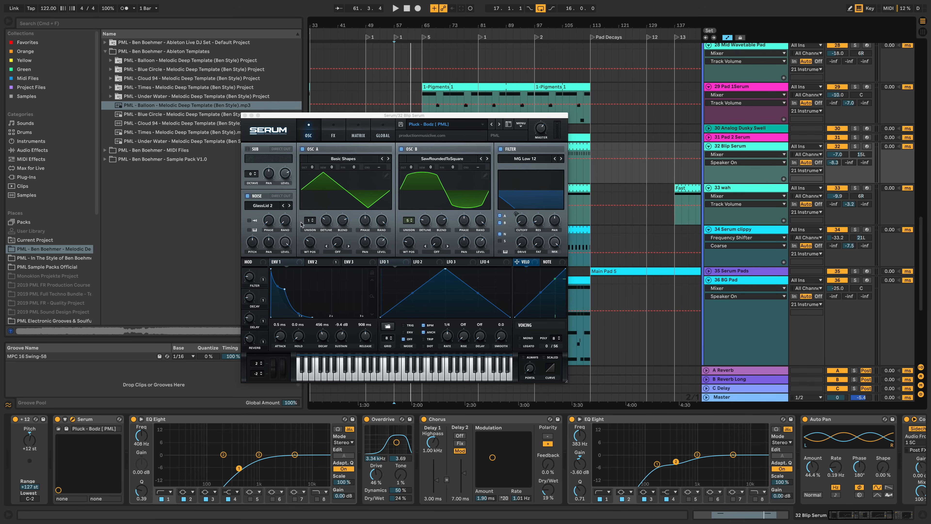
pyautogui.press('space')
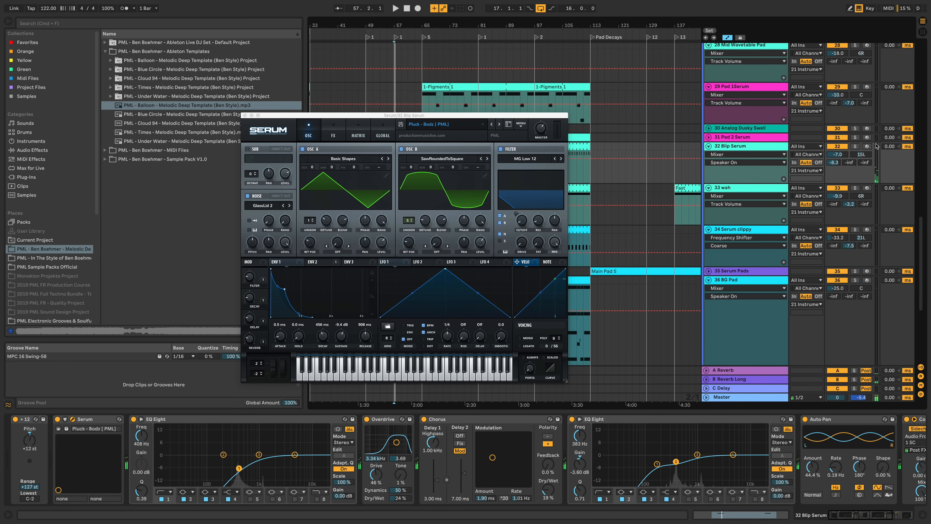
pyautogui.click(855, 146)
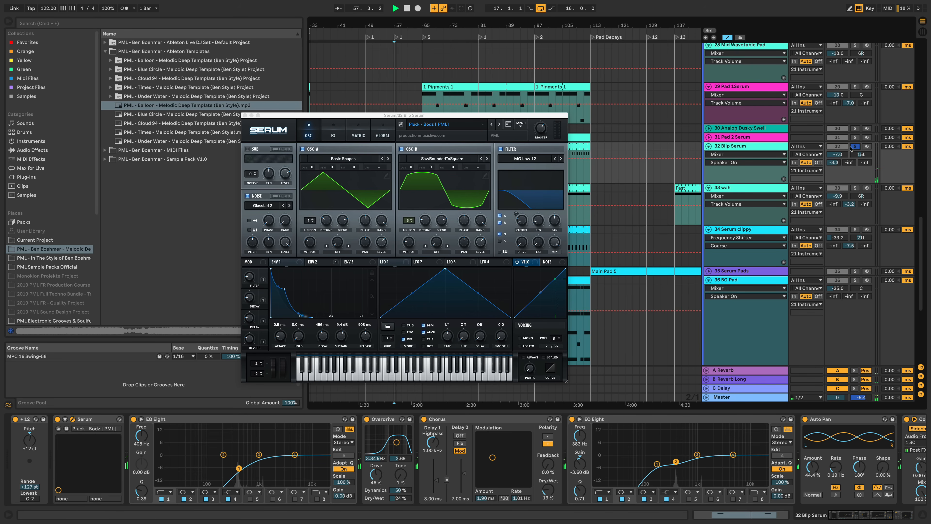
pyautogui.press('space')
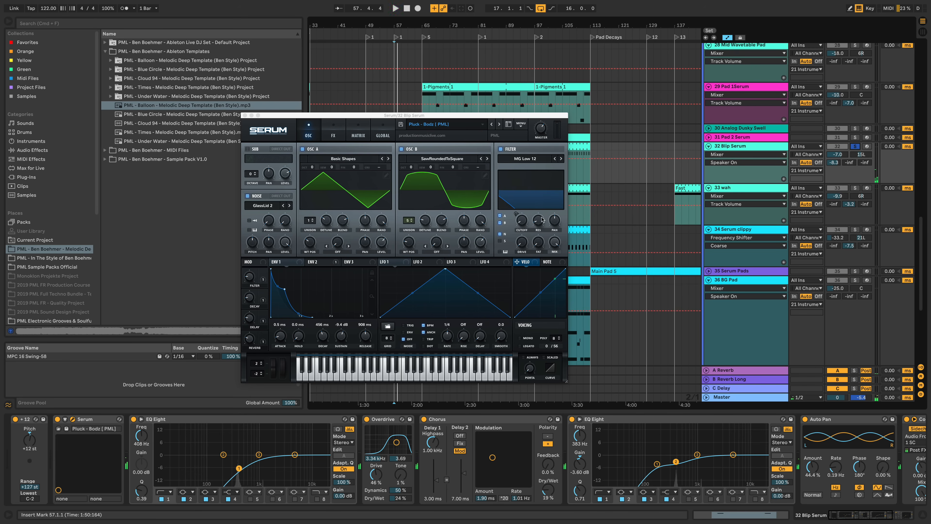
# Step: Inspect the Env 1 and Env 2 envelopes of the Blip Serum patch
pyautogui.click(288, 267)
pyautogui.click(326, 263)
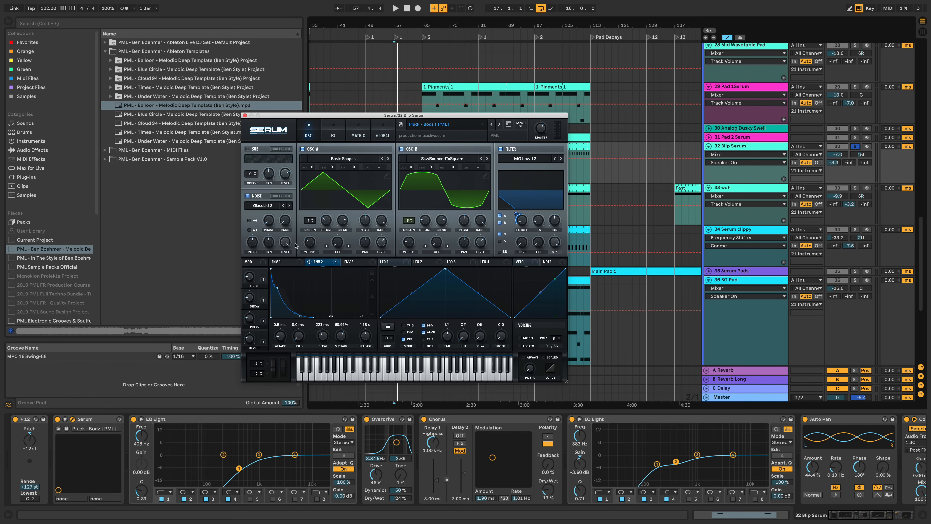
# Step: Audition the Blip Serum patch with oscillators A and B switched off, re-enable both oscillators, and close Serum
pyautogui.click(302, 149)
pyautogui.click(401, 149)
pyautogui.press('space')
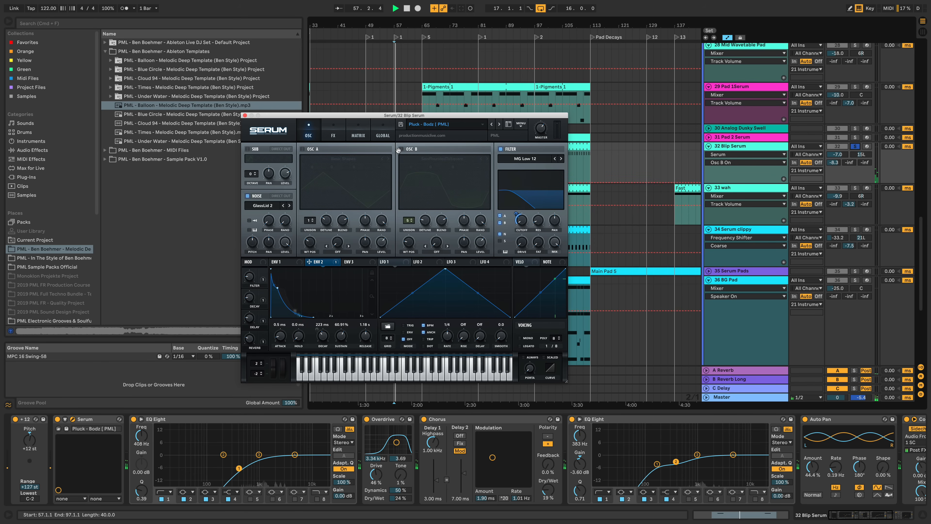
pyautogui.click(303, 149)
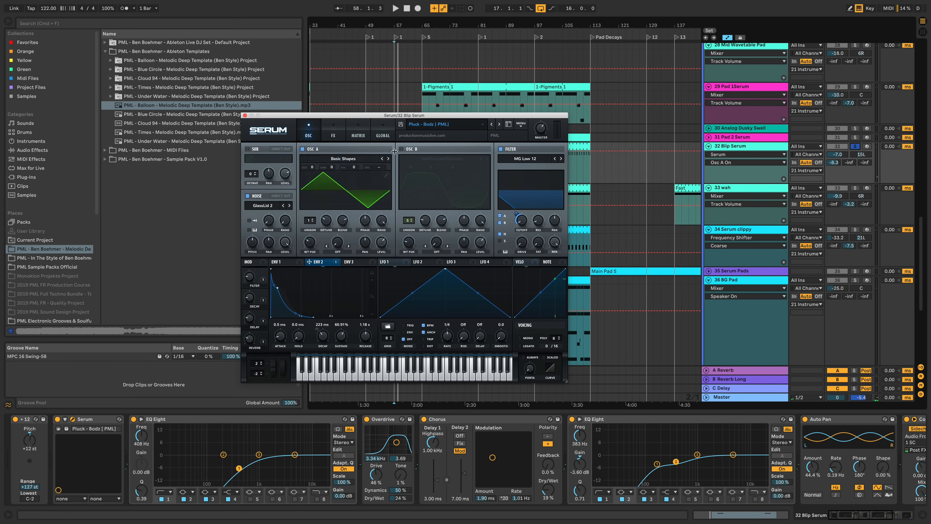
pyautogui.click(401, 149)
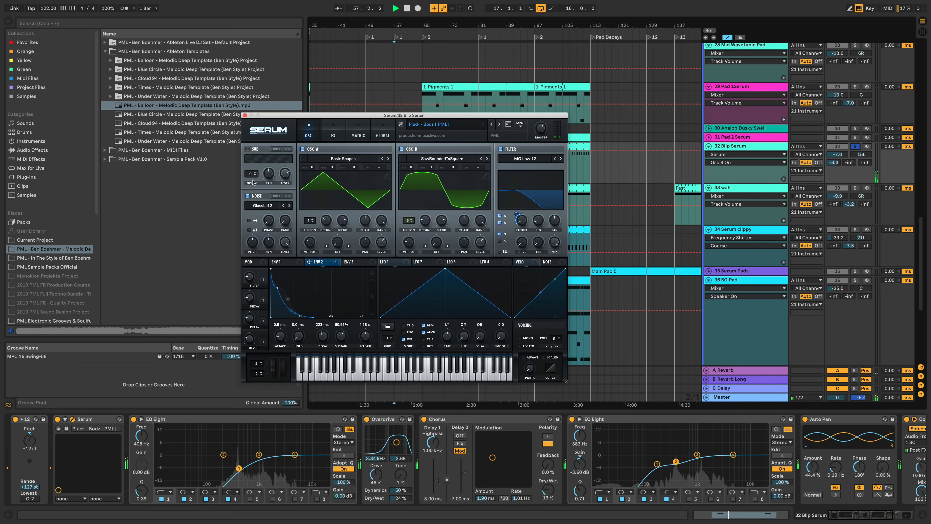
pyautogui.click(245, 115)
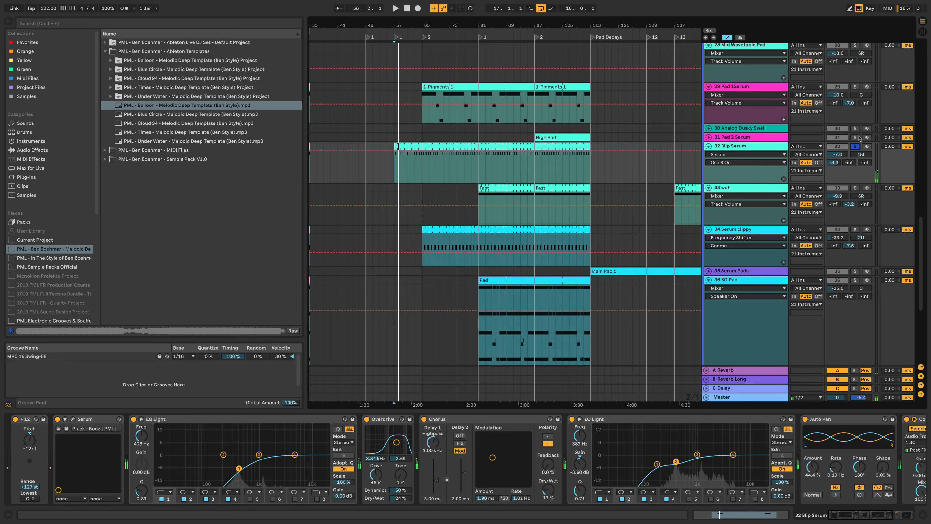
# Step: Unsolo the Blip Serum track and play the full mix from bar 65
pyautogui.click(854, 148)
pyautogui.press('space')
pyautogui.press('space')
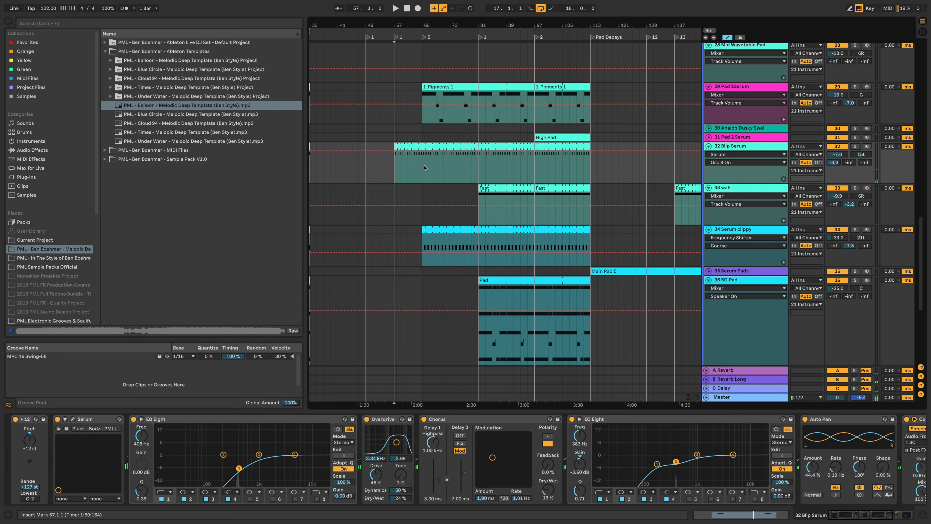
pyautogui.click(422, 166)
pyautogui.press('space')
pyautogui.scroll(-3, 509, 167)
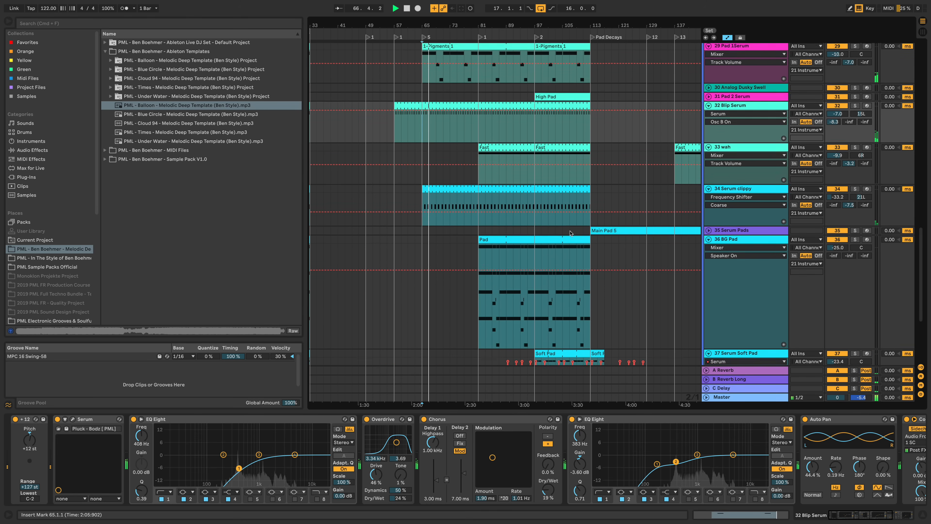
# Step: Solo the BG Pad track and play its Pad clip from bar 81
pyautogui.scroll(-5, 733, 169)
pyautogui.click(857, 185)
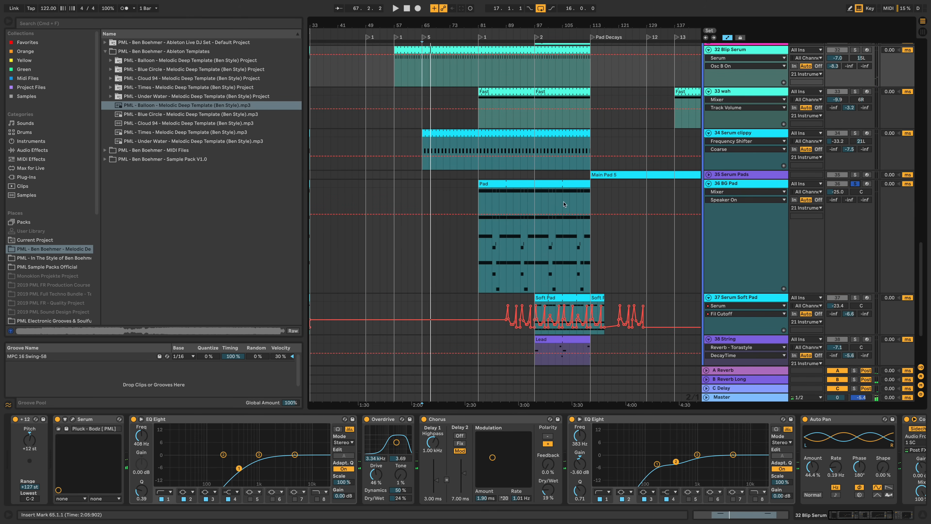
pyautogui.click(481, 184)
pyautogui.press('space')
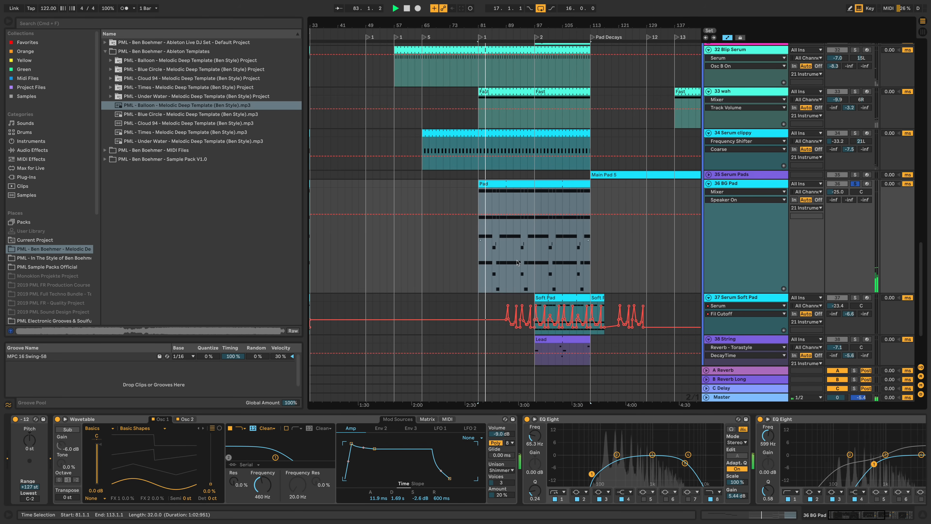
pyautogui.press('space')
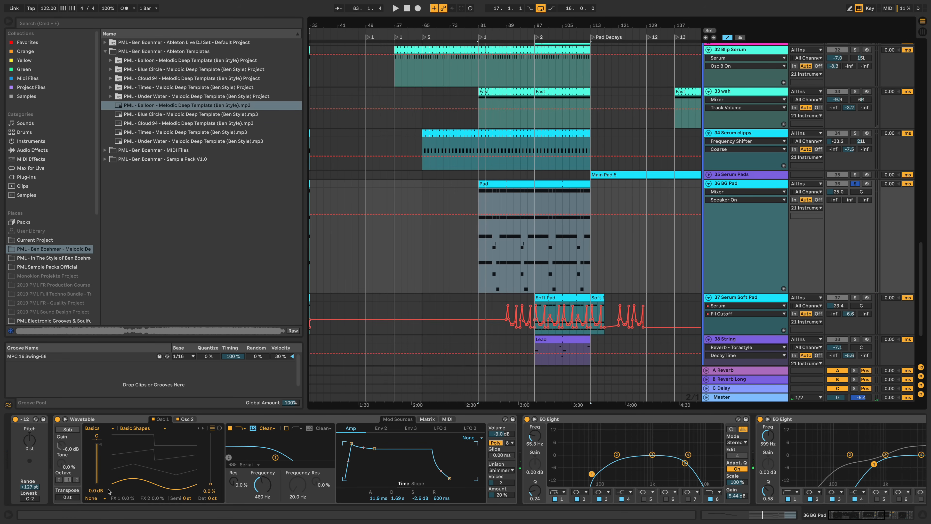
# Step: Inspect oscillators 1 and 2 of the BG Pad's Wavetable and replay the pad from bar 81
pyautogui.click(187, 420)
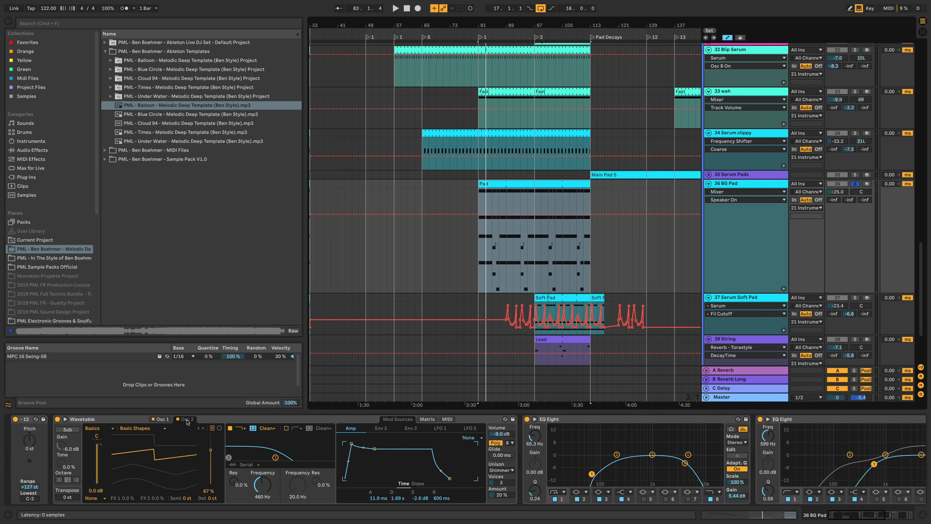
pyautogui.click(160, 423)
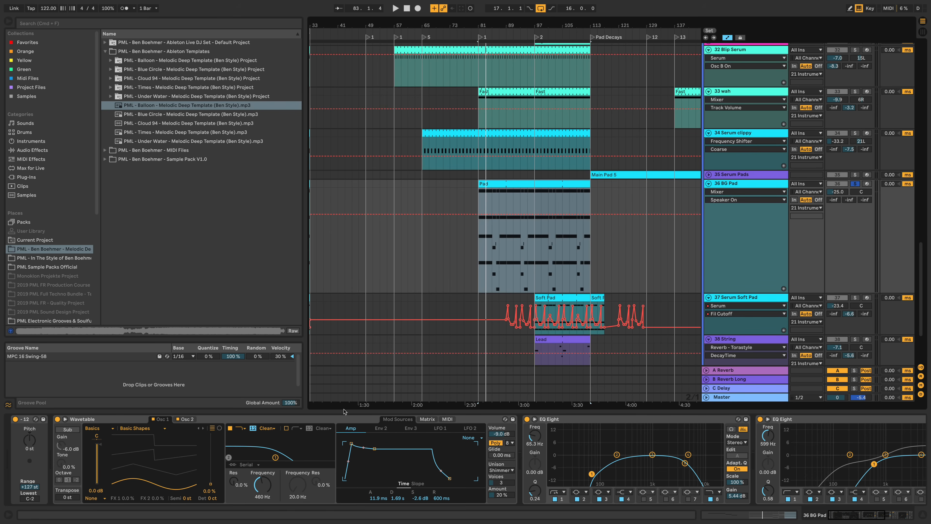
pyautogui.press('space')
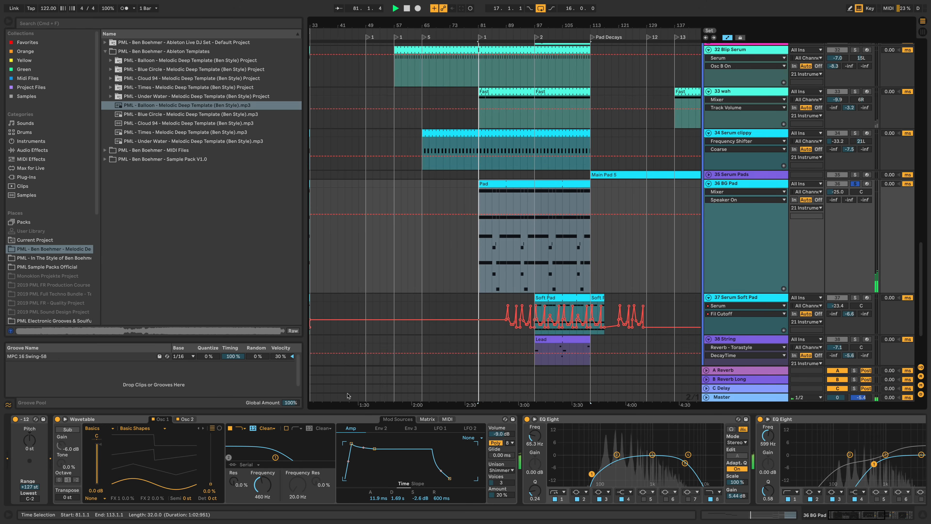
pyautogui.click(853, 184)
pyautogui.press('space')
# Step: Unfold the Serum Soft Pad Filtered track and play it soloed from bar 81
pyautogui.scroll(-5, 595, 280)
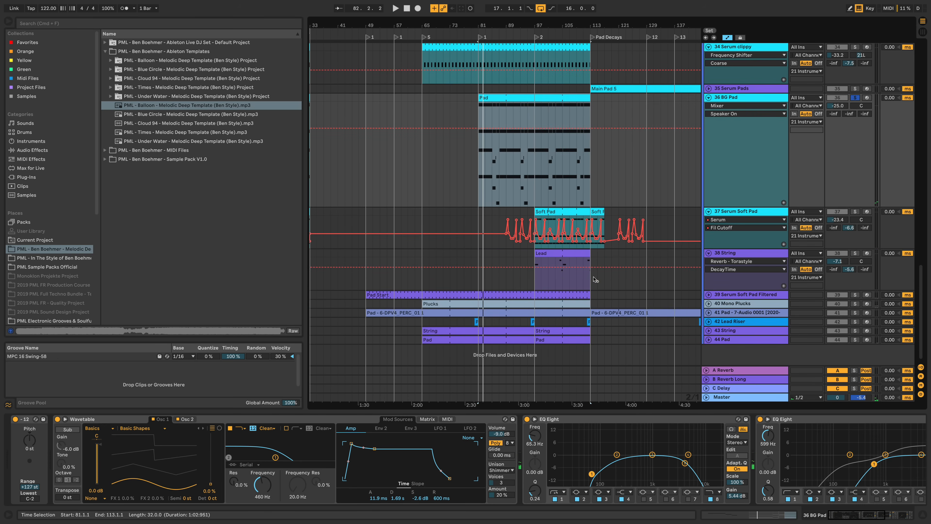
pyautogui.click(709, 294)
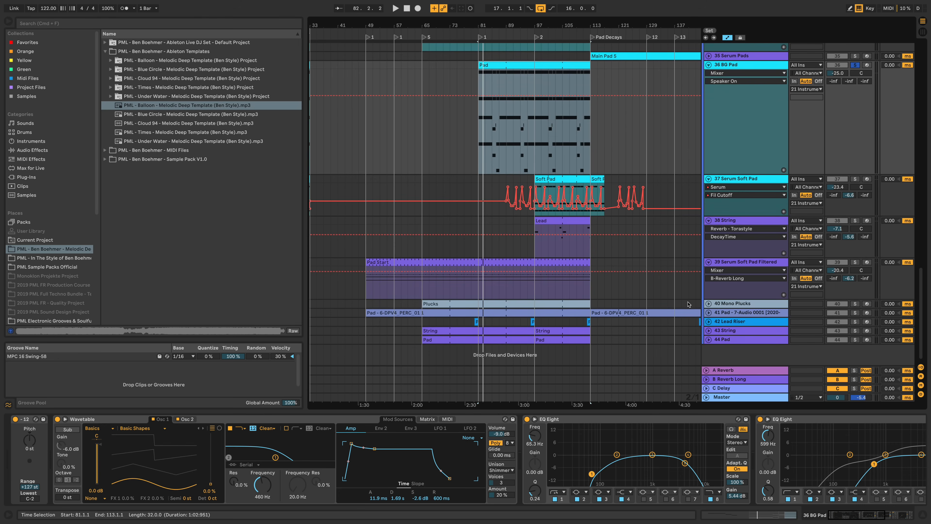
pyautogui.scroll(-2, 806, 279)
pyautogui.press('space')
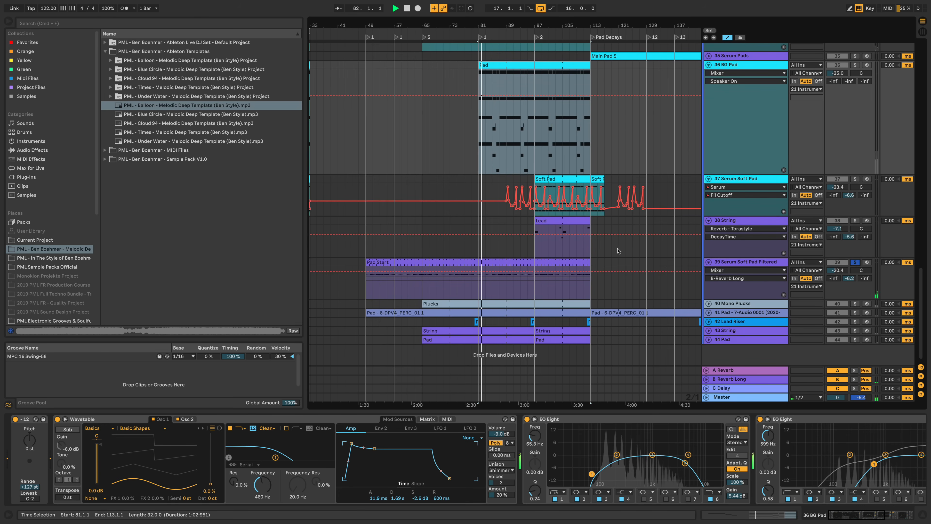
pyautogui.press('space')
# Step: View the MIDI notes of the Pad Start clip and return to the Serum Soft Pad Filtered track's device chain
pyautogui.doubleClick(428, 262)
pyautogui.scroll(2, 439, 262)
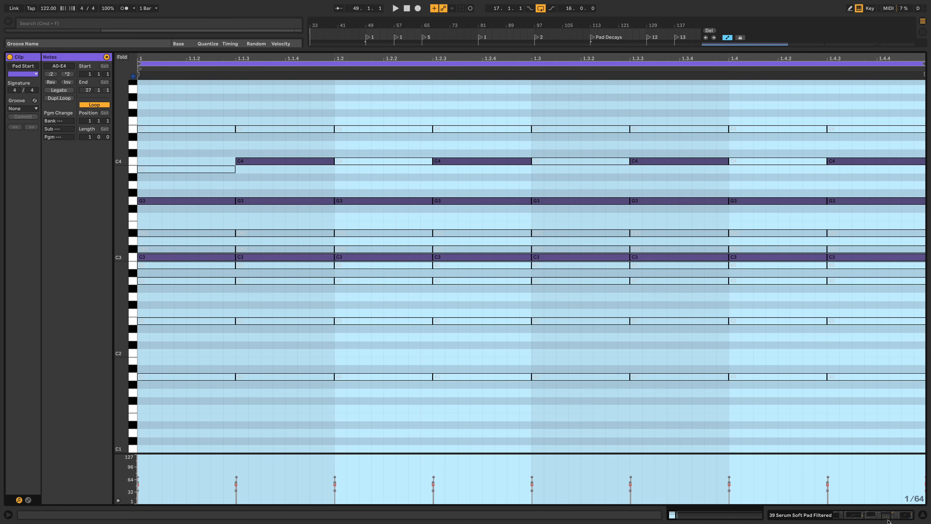
pyautogui.click(836, 516)
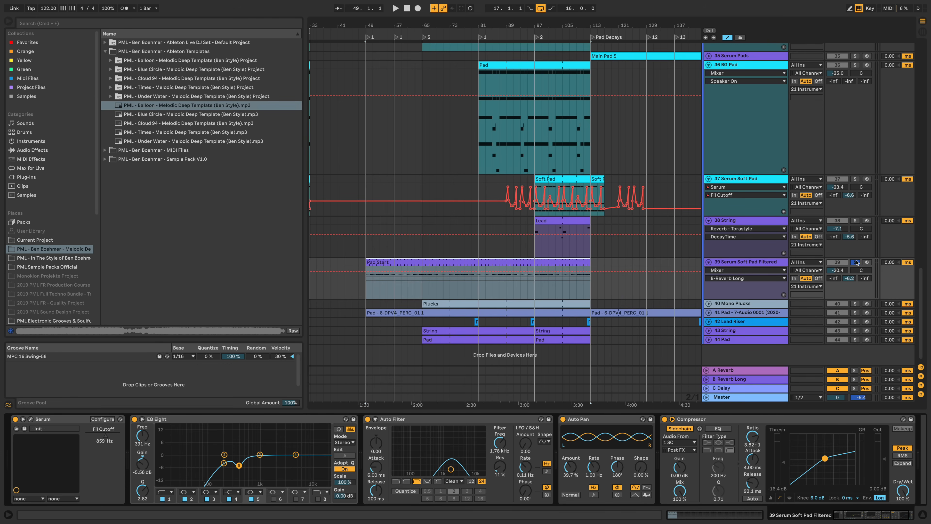
# Step: Audition the soloed Serum Soft Pad Filtered track from bar 49 and toggle its Auto Filter off and back on
pyautogui.press('space')
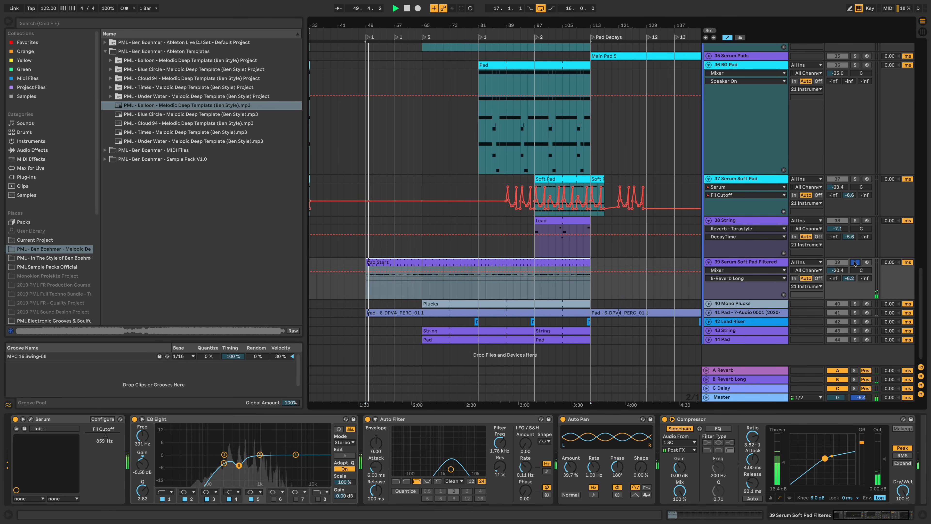
pyautogui.click(854, 262)
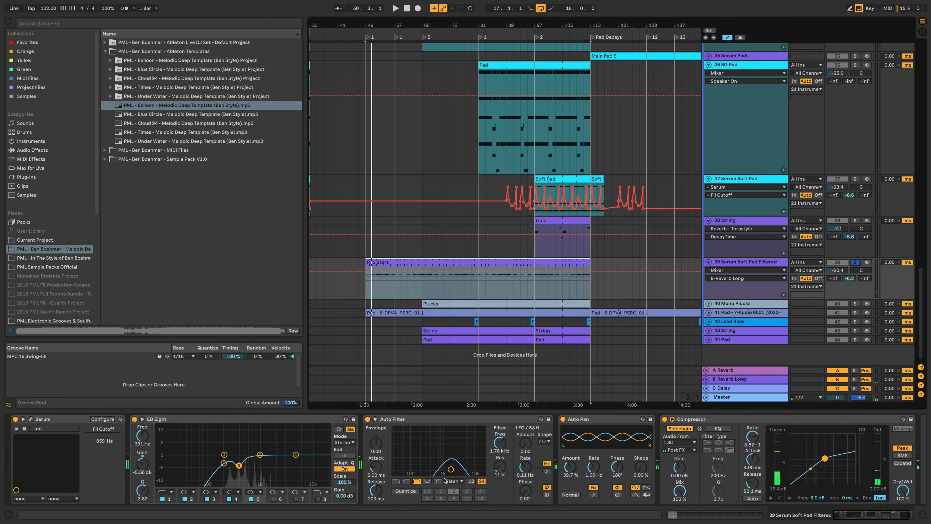
pyautogui.click(367, 419)
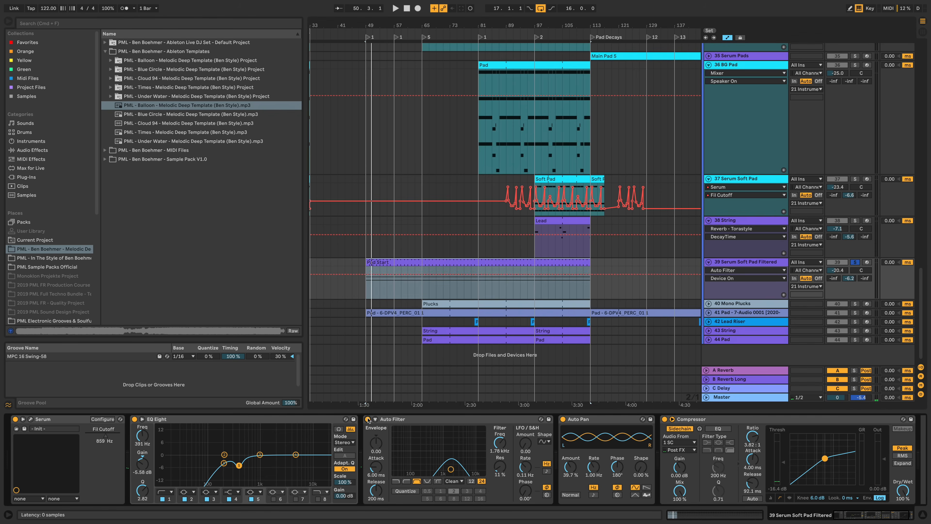
pyautogui.click(367, 418)
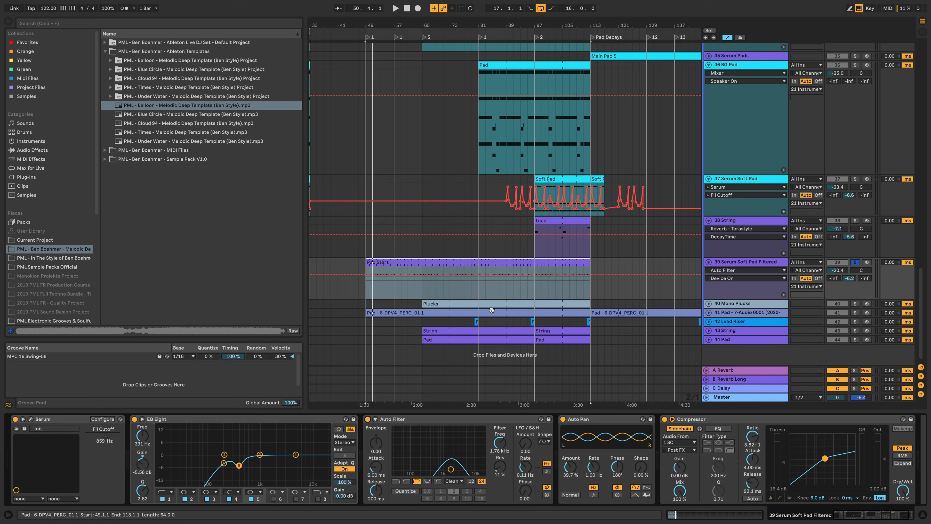
# Step: Play the BG Pad and Serum Soft Pad Filtered tracks soloed together from bar 81, and unfold the Mono Plucks and 43 String tracks
pyautogui.scroll(2, 485, 159)
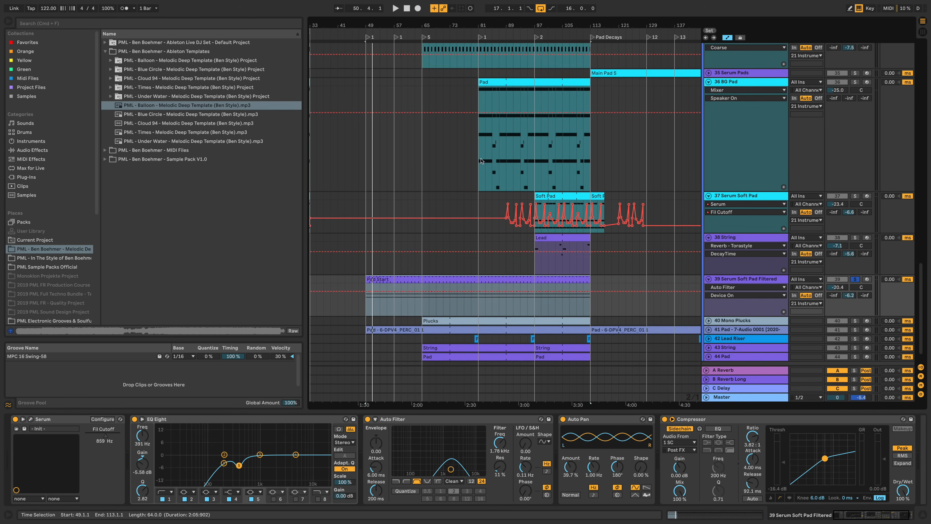
pyautogui.click(481, 160)
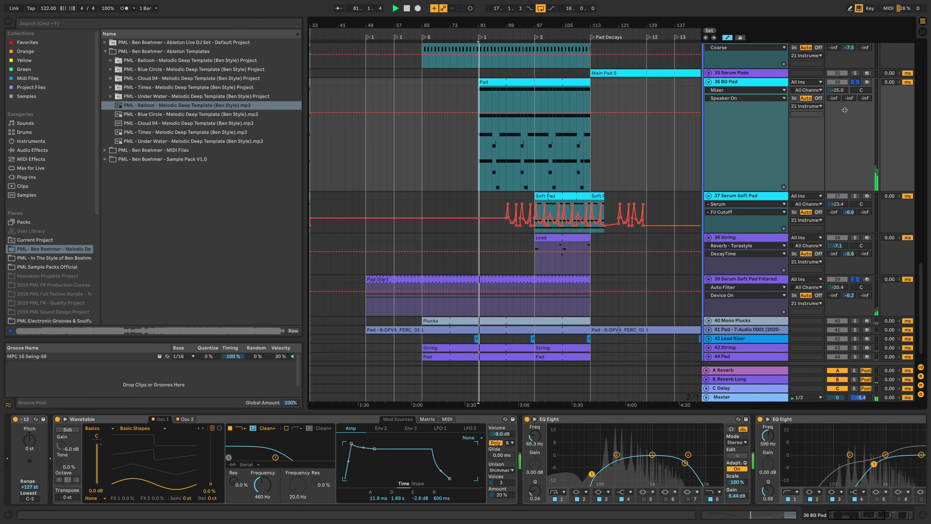
pyautogui.click(709, 321)
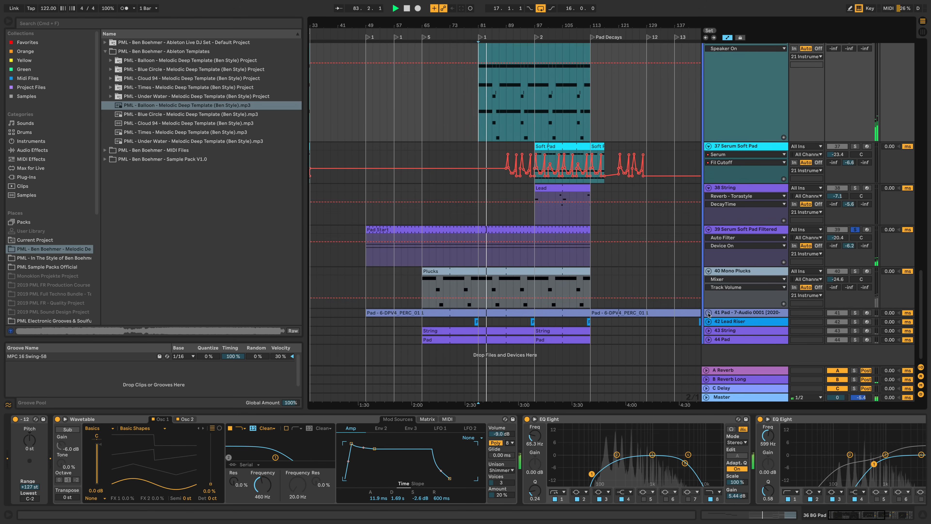
pyautogui.click(708, 330)
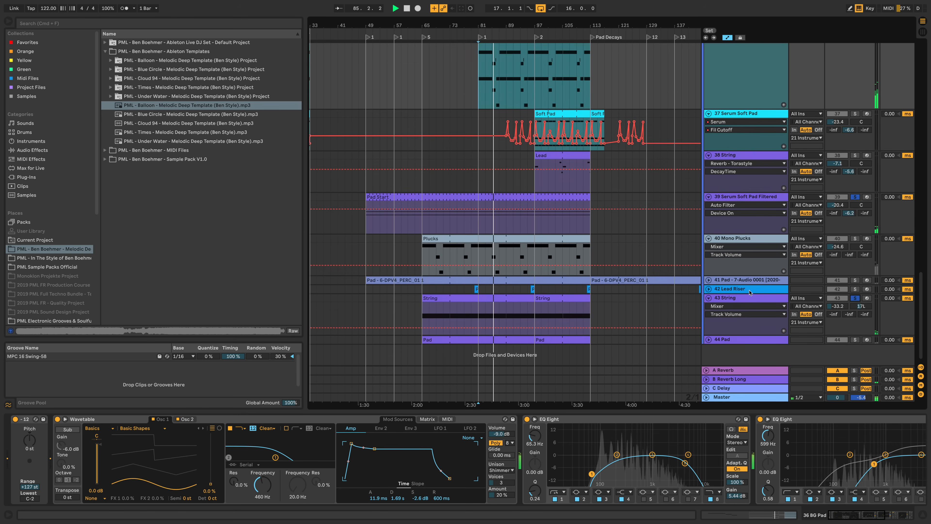
# Step: Solo only the 43 String track and show its device chain
pyautogui.click(855, 299)
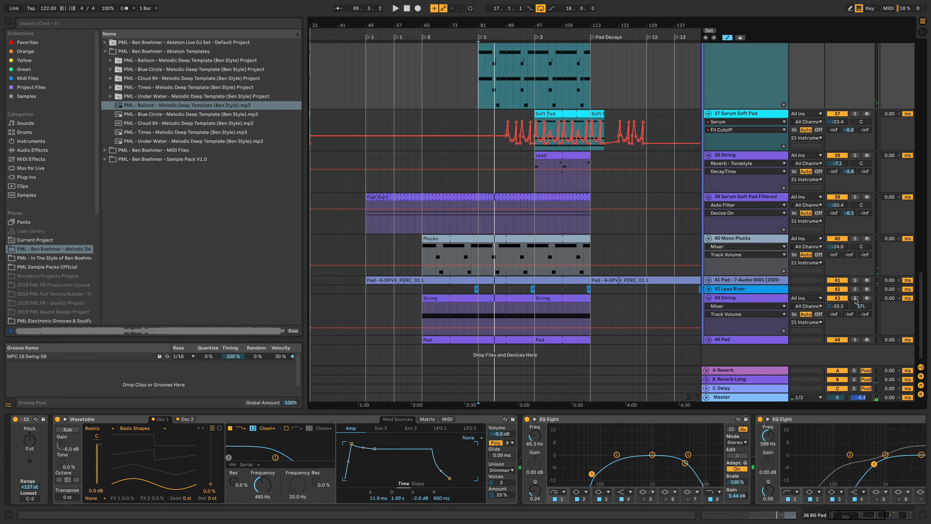
pyautogui.click(855, 298)
pyautogui.click(740, 299)
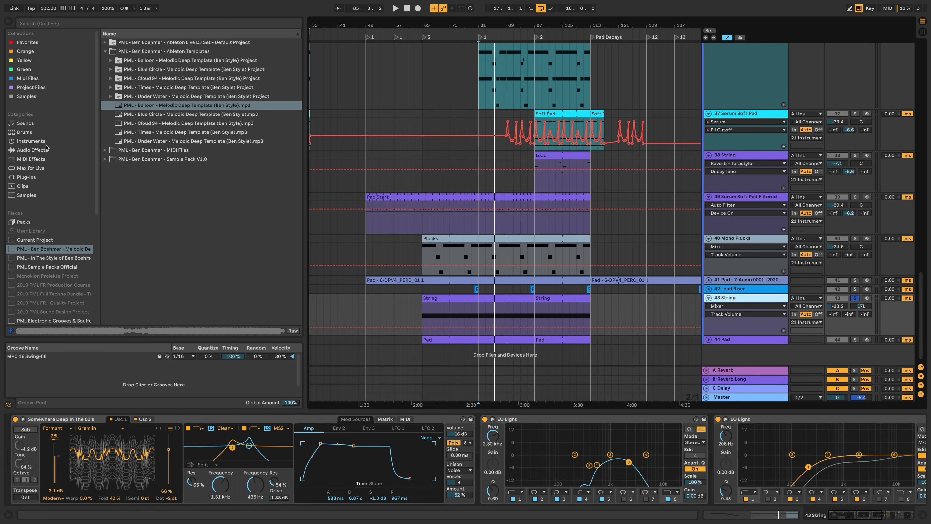
# Step: Search the instrument presets for "somew" and expand Wavetable's Pad folder to locate the Somewhere Deep In The 80's preset
pyautogui.click(39, 141)
pyautogui.click(105, 141)
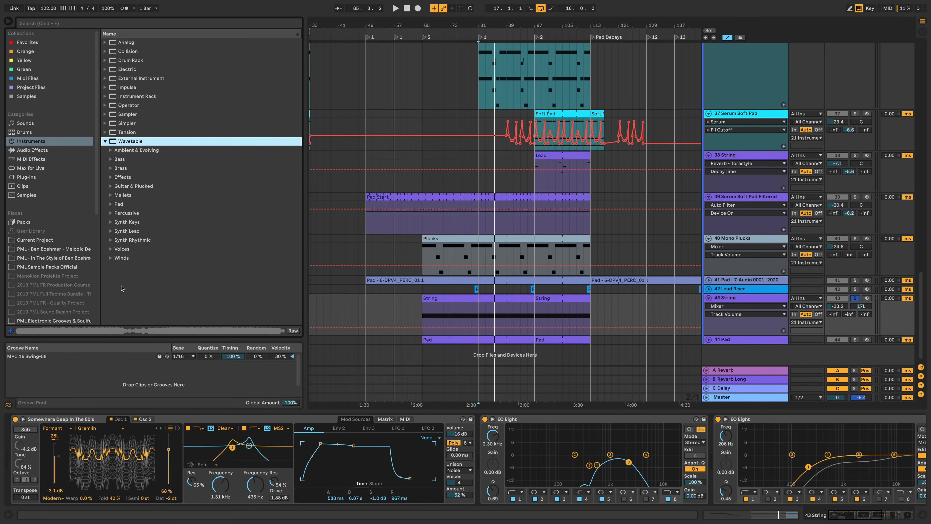
pyautogui.click(133, 24)
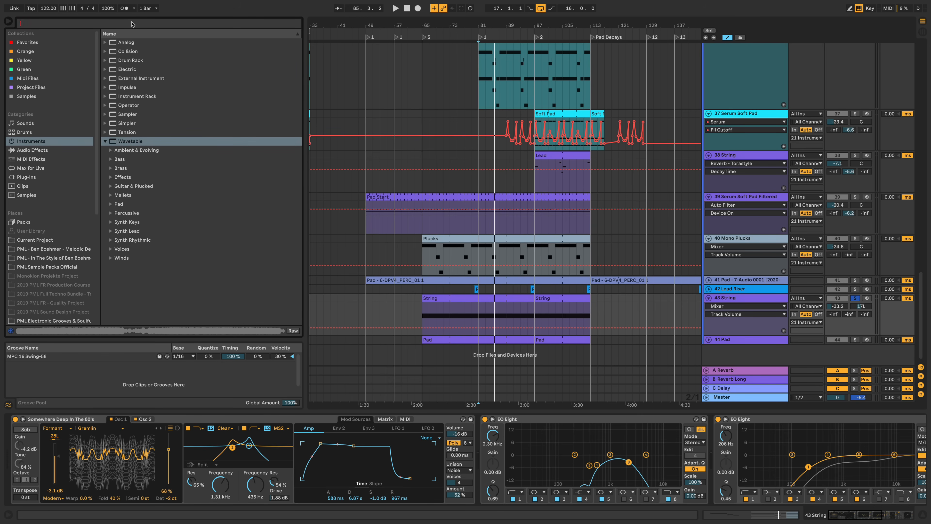
pyautogui.write('somew')
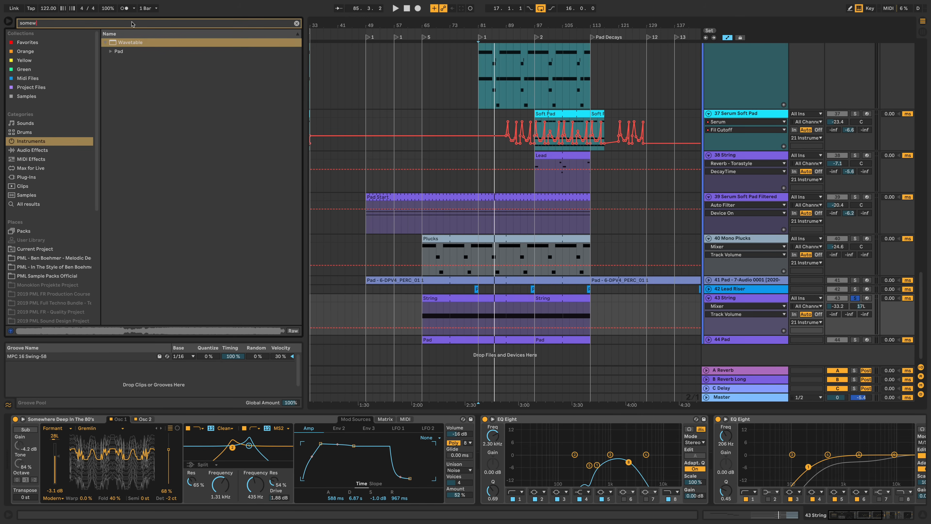
pyautogui.click(107, 53)
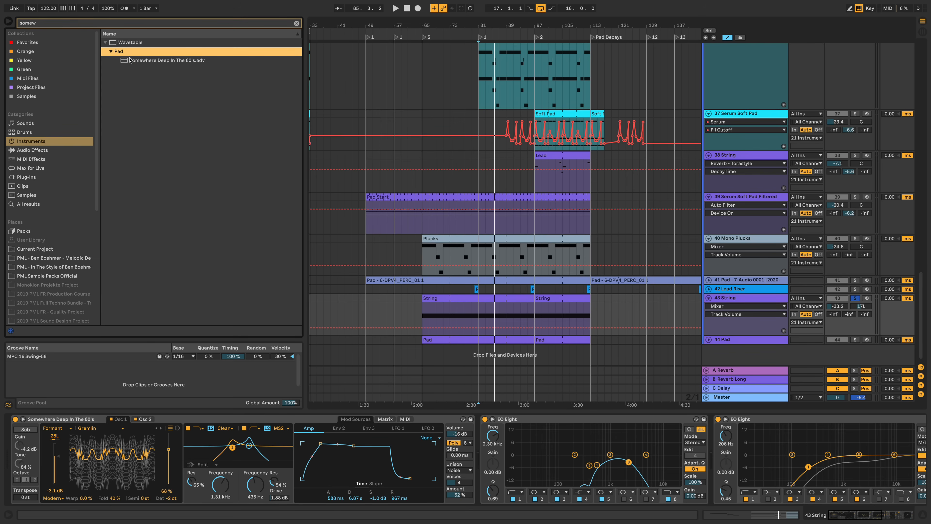
# Step: Audition the soloed 43 String track from bars 81 and 65, and view the MIDI notes of its first String clip
pyautogui.press('space')
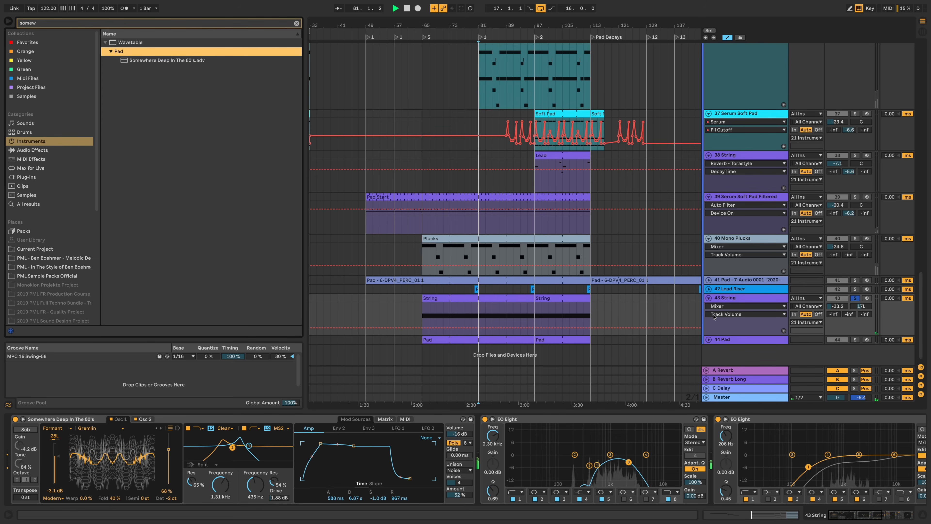
pyautogui.press('space')
pyautogui.doubleClick(488, 298)
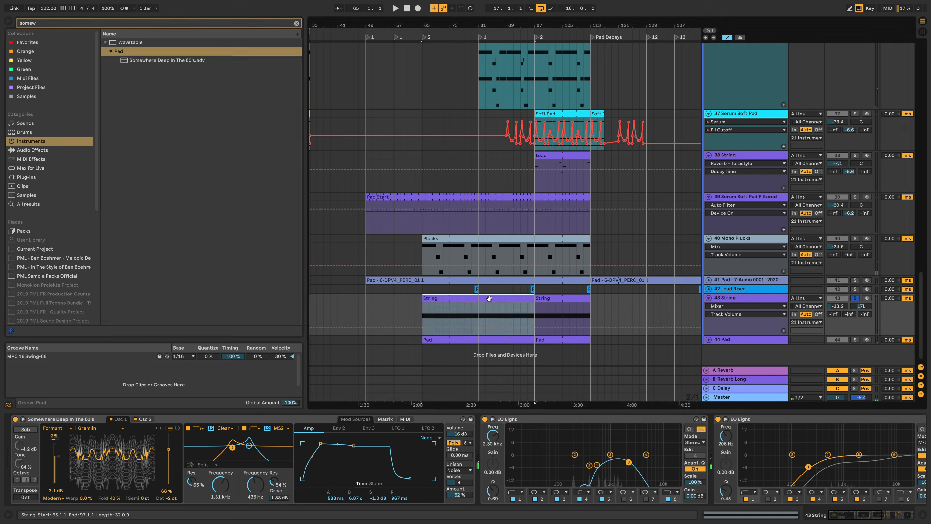
pyautogui.click(139, 276)
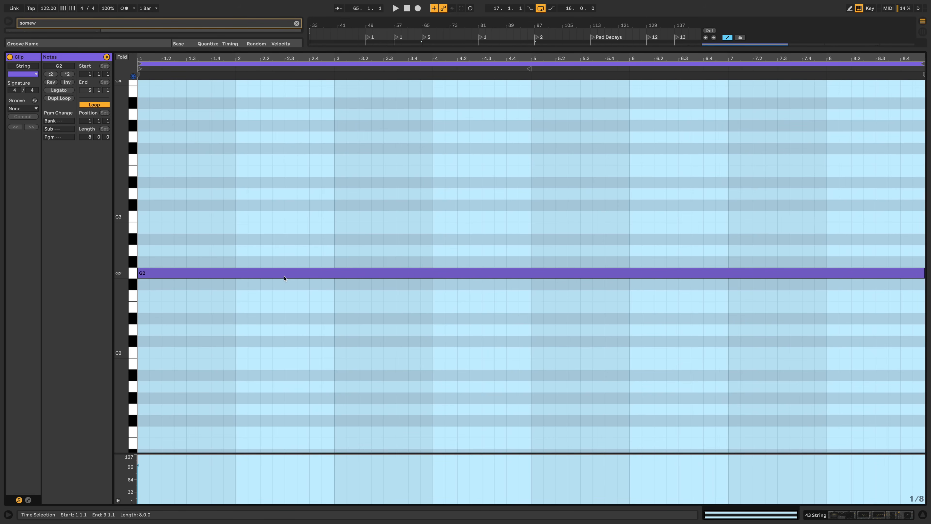
pyautogui.click(836, 516)
pyautogui.press('space')
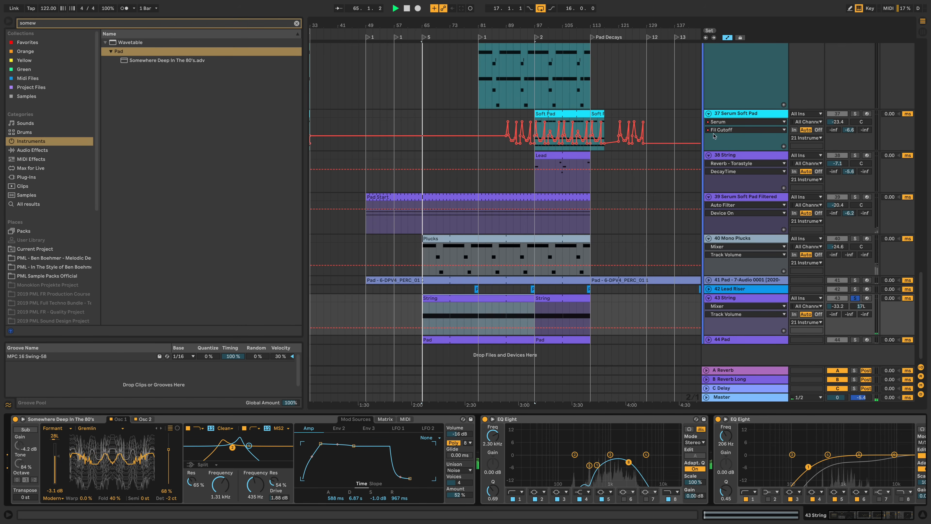
pyautogui.click(855, 197)
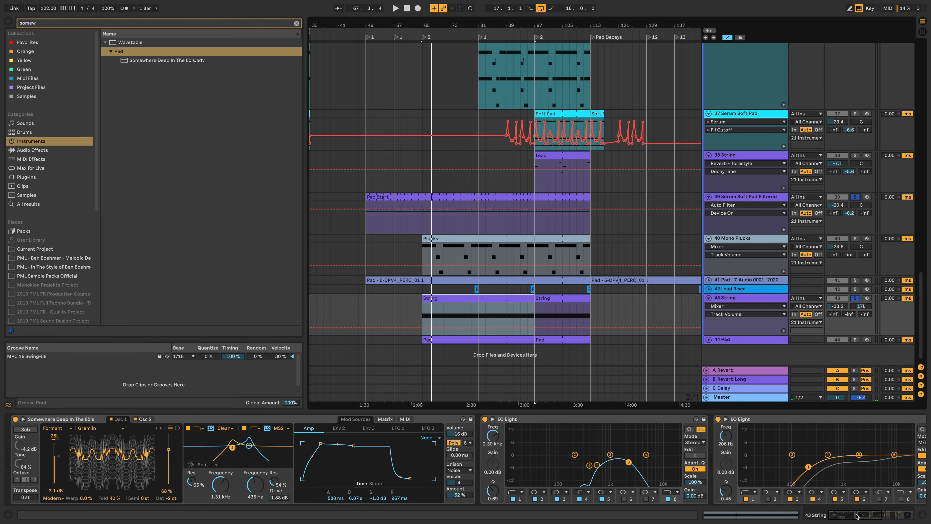
pyautogui.moveTo(856, 516); pyautogui.dragTo(810, 475)
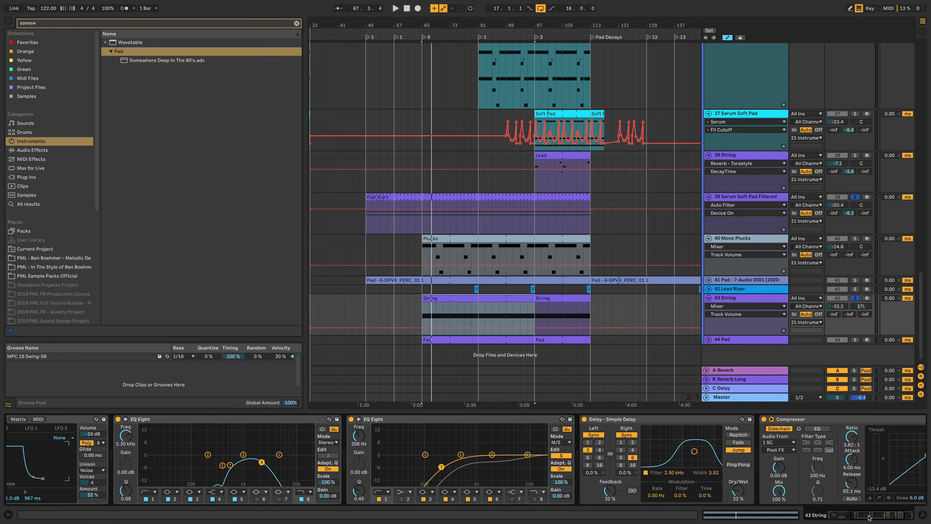
pyautogui.moveTo(871, 516); pyautogui.dragTo(841, 517)
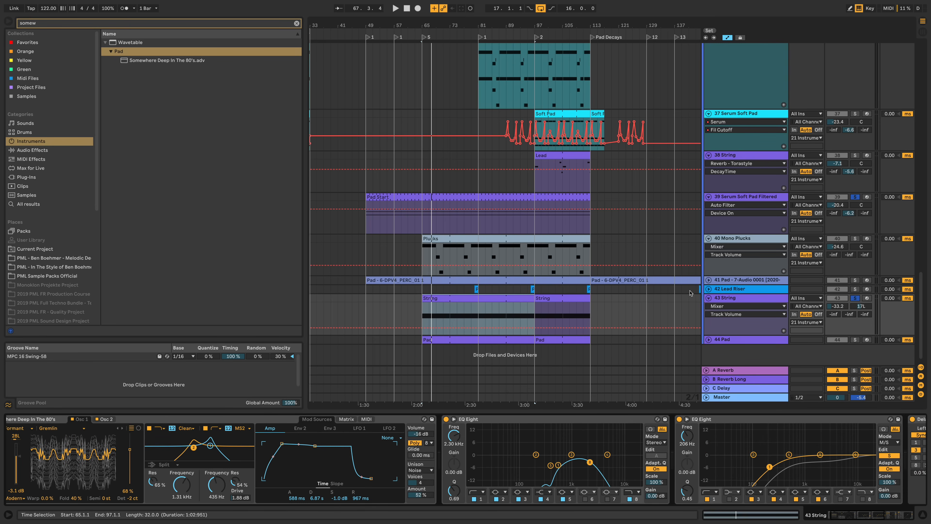
# Step: Unfold and solo the 44 Pad track, audition it from bar 65, and show its device chain
pyautogui.click(708, 339)
pyautogui.scroll(-2, 785, 332)
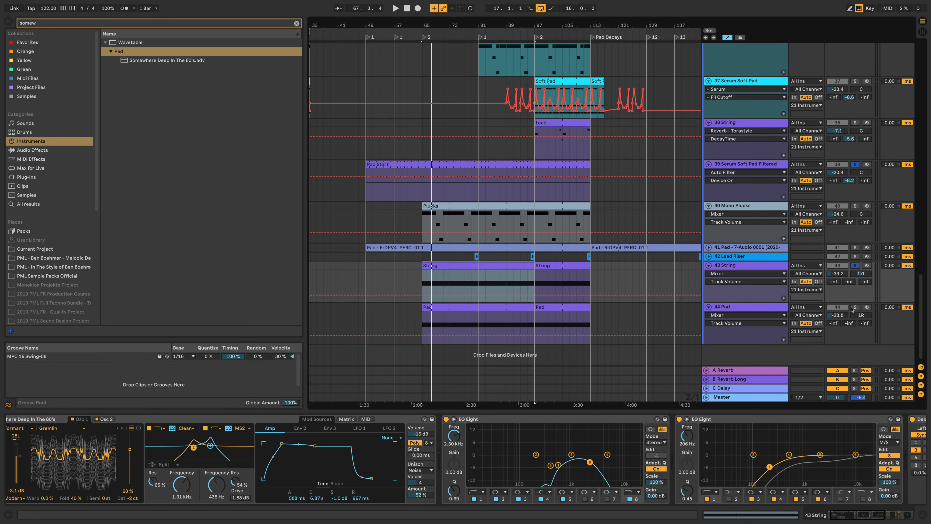
pyautogui.press('space')
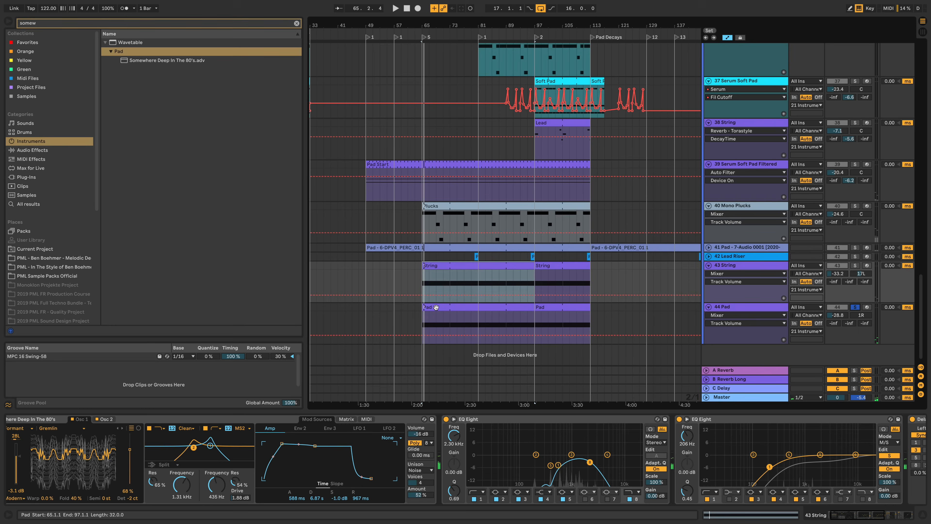
pyautogui.click(436, 308)
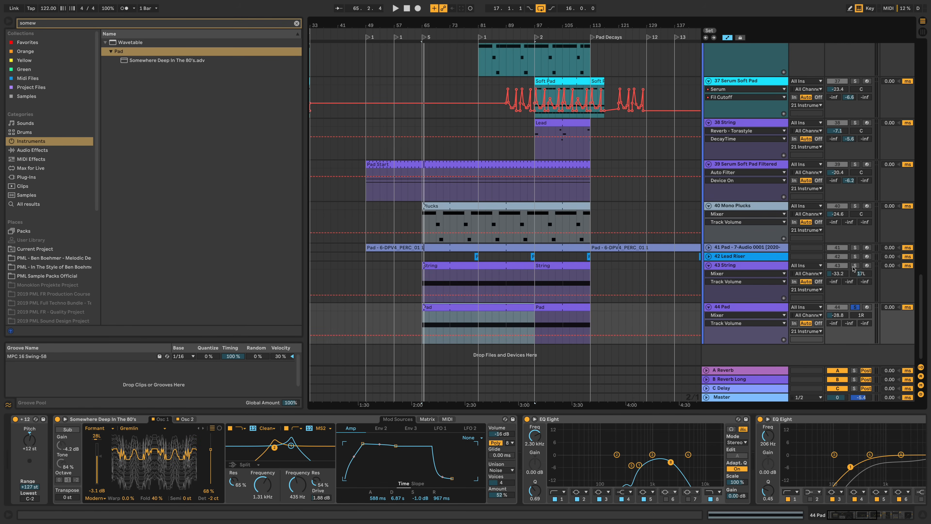
# Step: Play 44 Pad soloed together with 43 String, Serum Soft Pad Filtered and Mono Plucks
pyautogui.press('space')
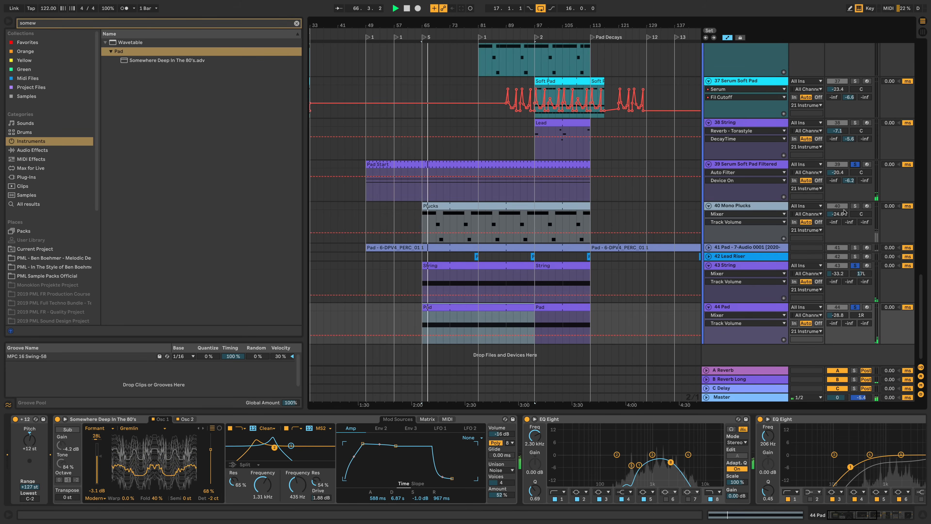
pyautogui.click(854, 164)
pyautogui.click(855, 206)
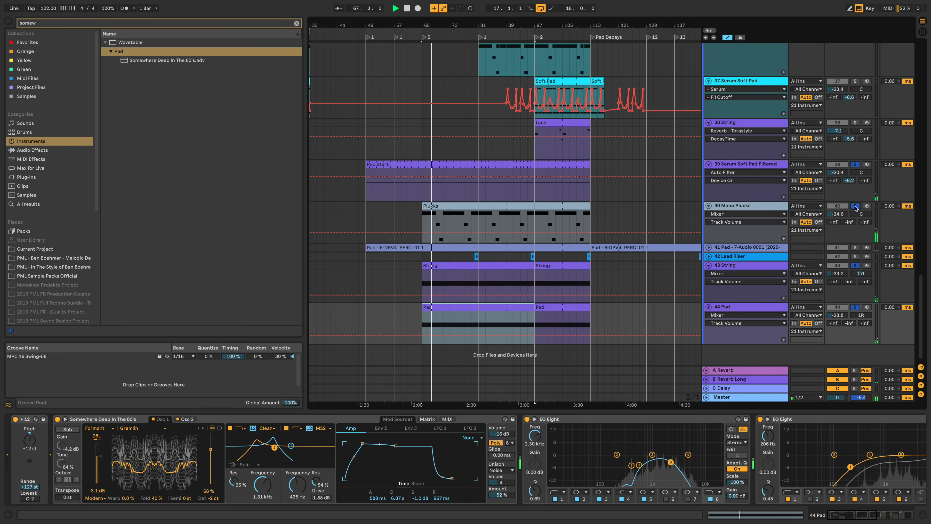
pyautogui.scroll(5, 637, 181)
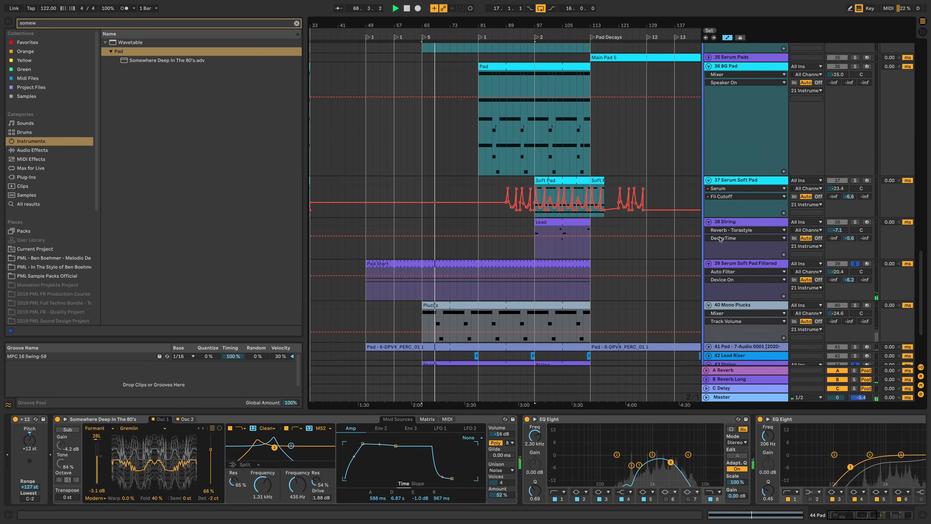
pyautogui.scroll(7, 656, 254)
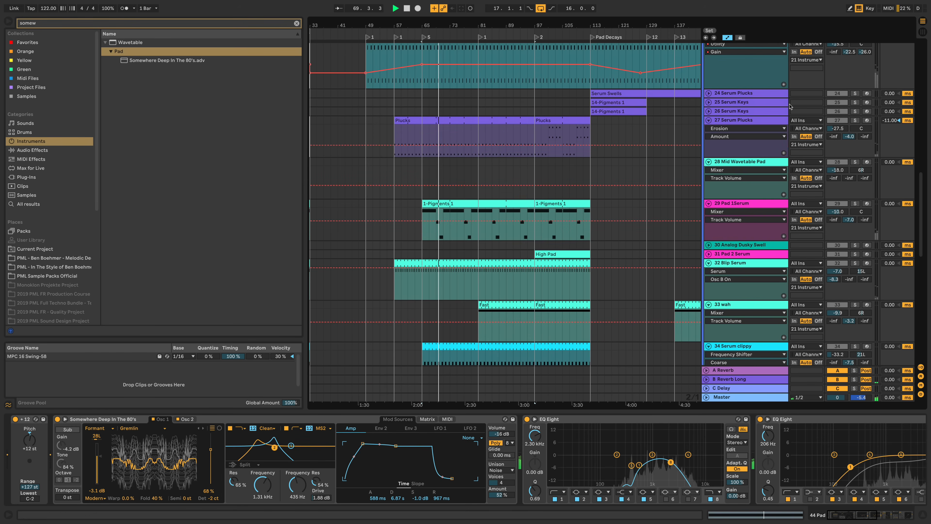
# Step: Solo the 33 wah track, view the MIDI notes of its first Fast clip, and play it from bar 81
pyautogui.click(479, 290)
pyautogui.scroll(-3, 478, 289)
pyautogui.press('space')
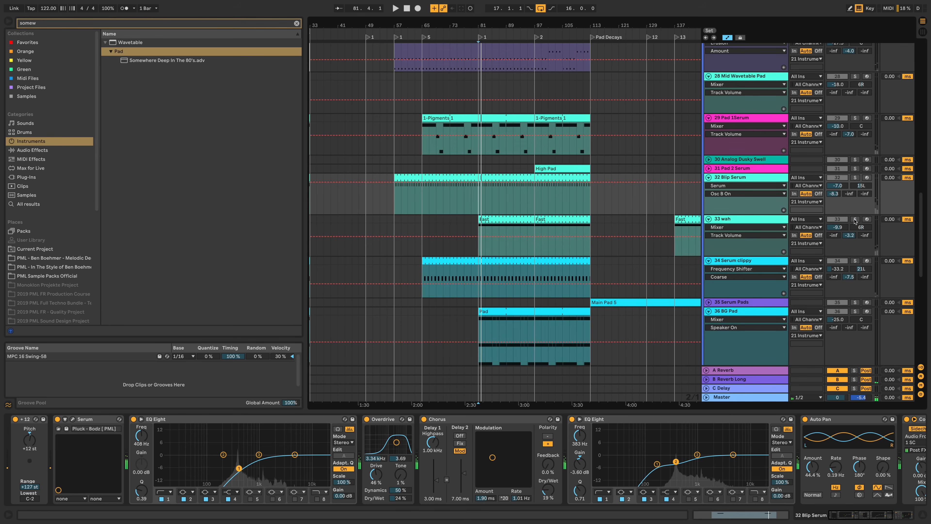
pyautogui.click(854, 221)
pyautogui.click(739, 221)
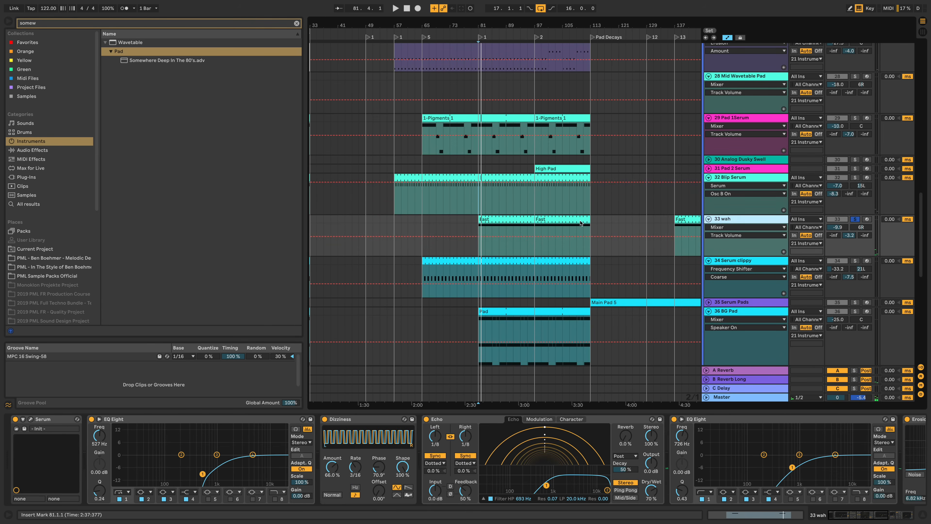
pyautogui.doubleClick(506, 219)
pyautogui.press('space')
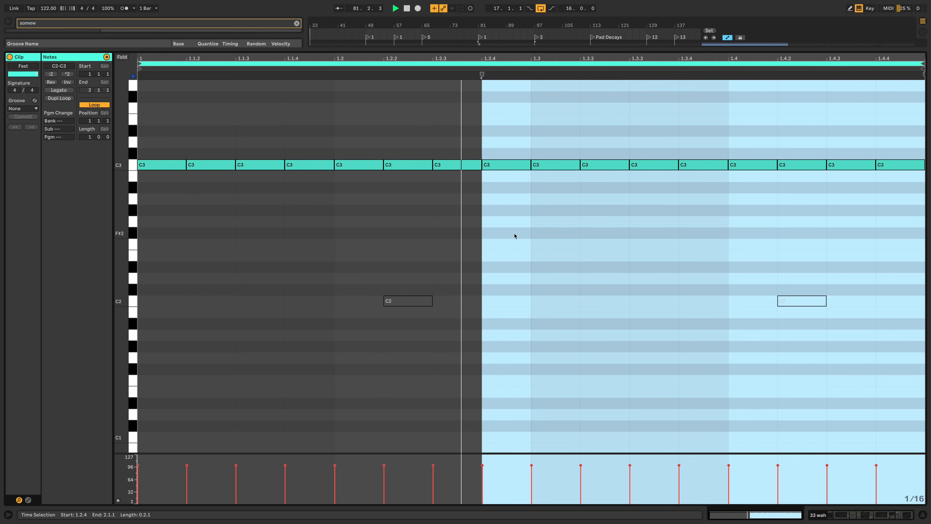
# Step: Show the wah track's device chain and audition the sound through its effects
pyautogui.click(835, 511)
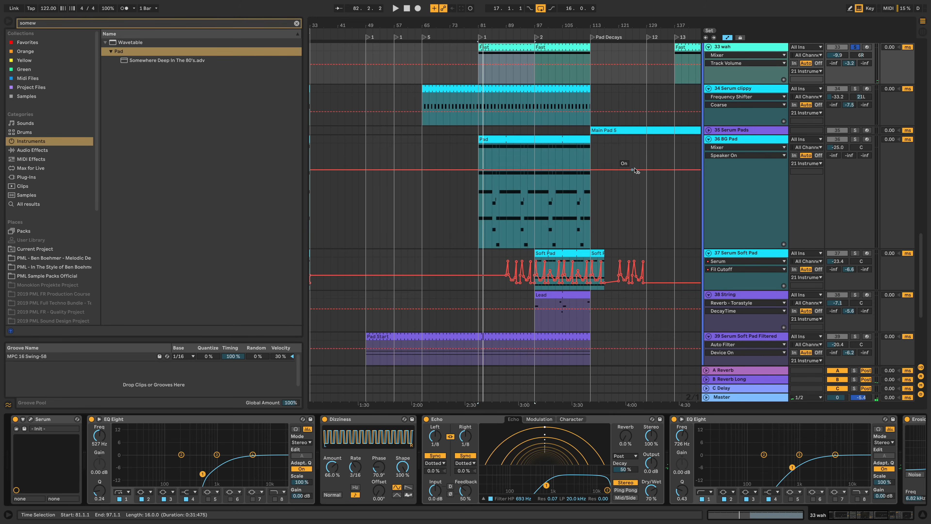
pyautogui.scroll(2, 619, 232)
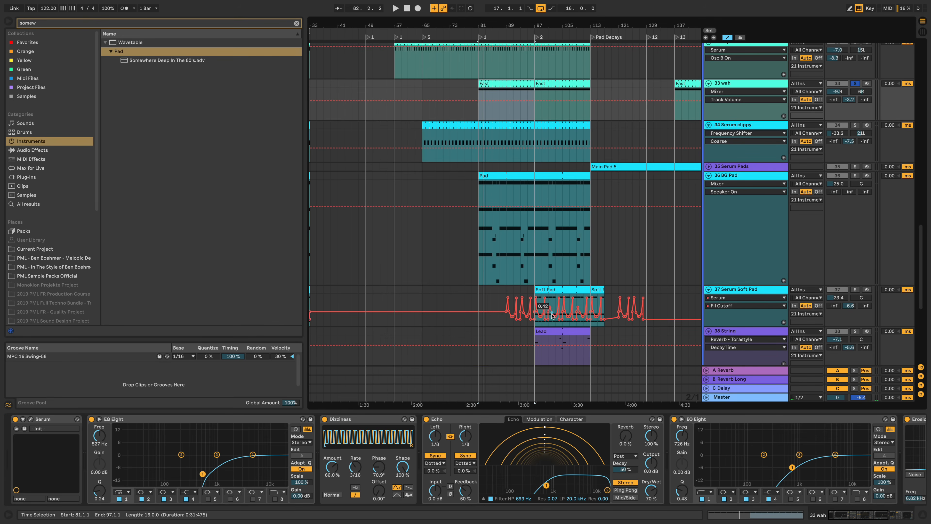
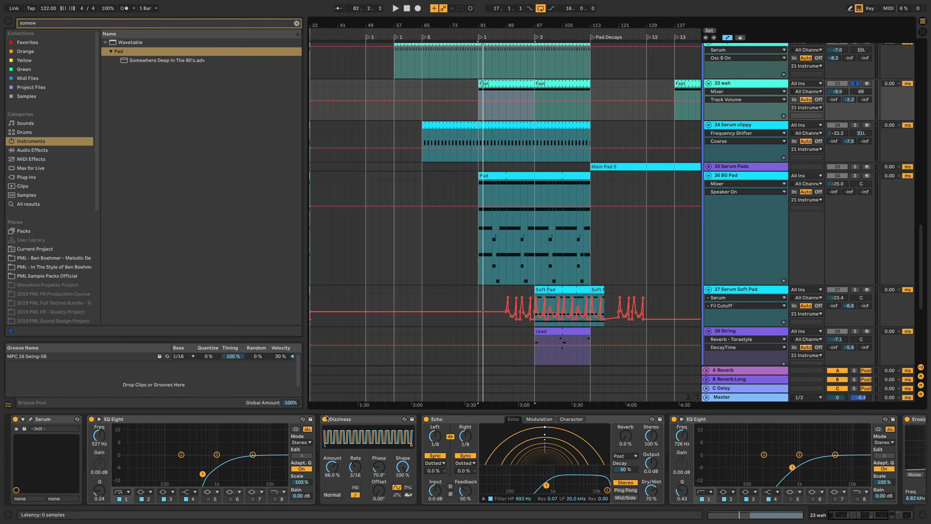
pyautogui.press('space')
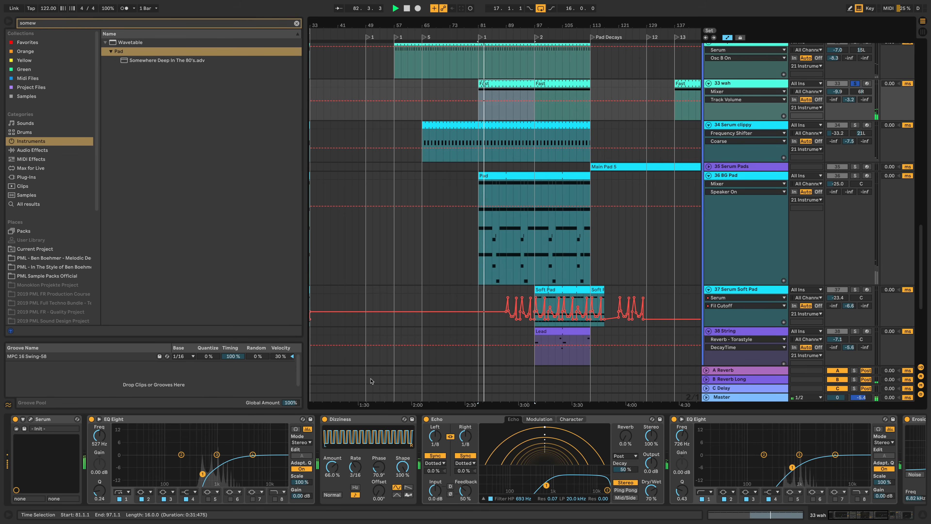
pyautogui.press('space')
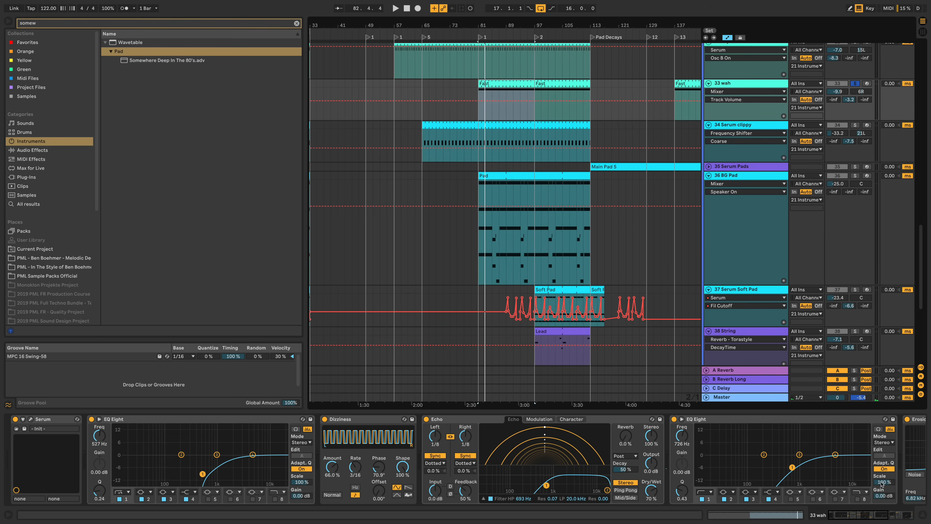
# Step: Play wah together with the soloed BG Pad, Serum Soft Pad Filtered, 43 String and 44 Pad tracks, enlarging the arrangement around bar 97
pyautogui.scroll(-8, 806, 218)
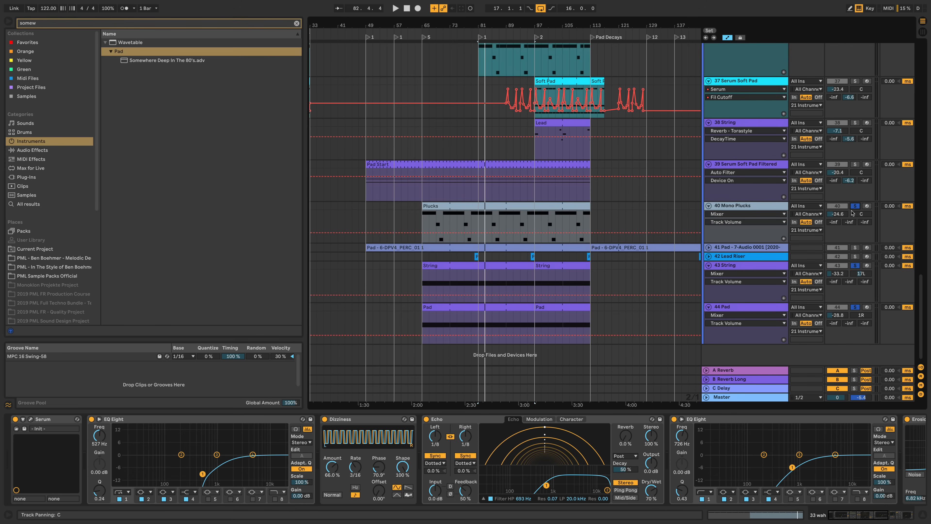
pyautogui.scroll(5, 861, 172)
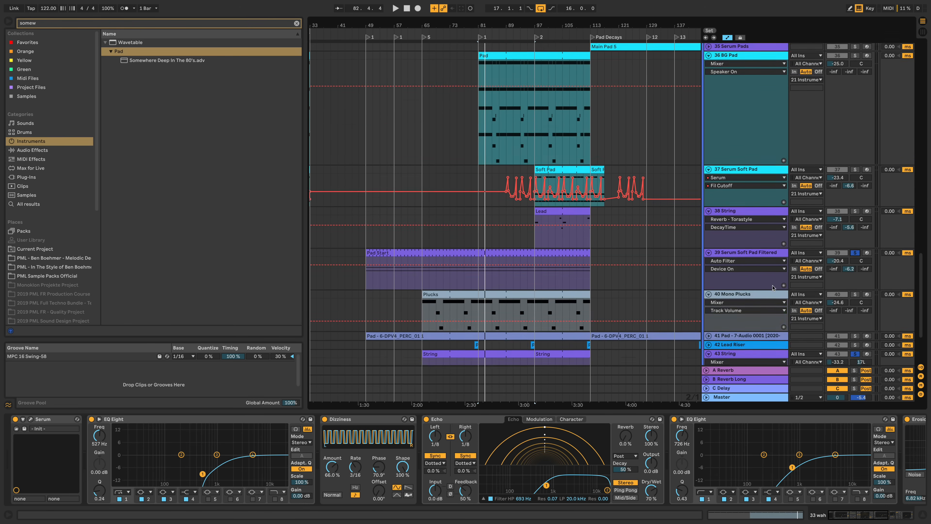
pyautogui.press('space')
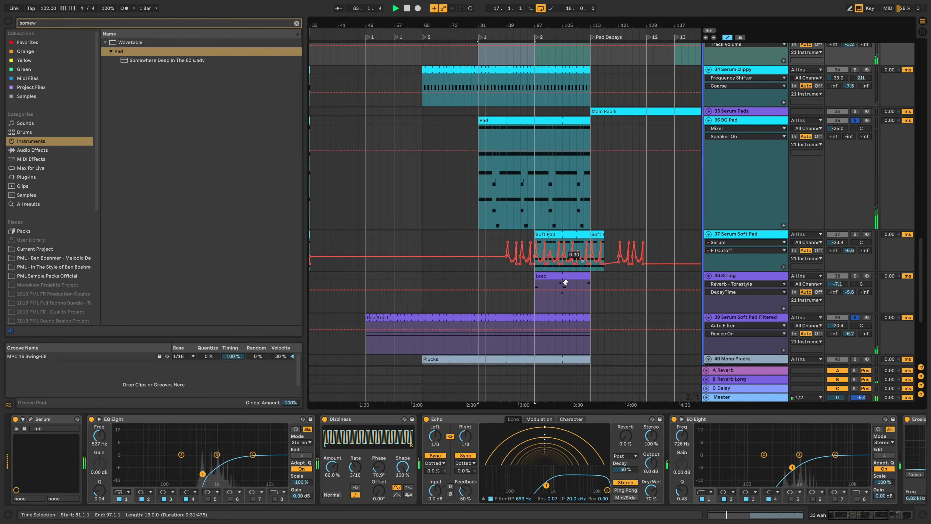
pyautogui.scroll(-2, 572, 268)
pyautogui.scroll(-2, 585, 259)
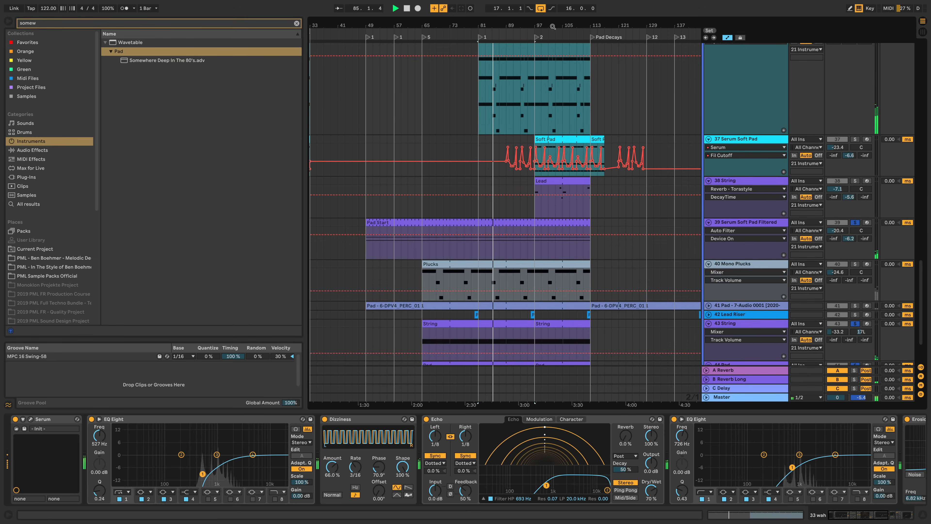
pyautogui.moveTo(548, 26)
pyautogui.mouseDown()
pyautogui.moveTo(548, 77)
pyautogui.moveTo(546, 38)
pyautogui.mouseUp()
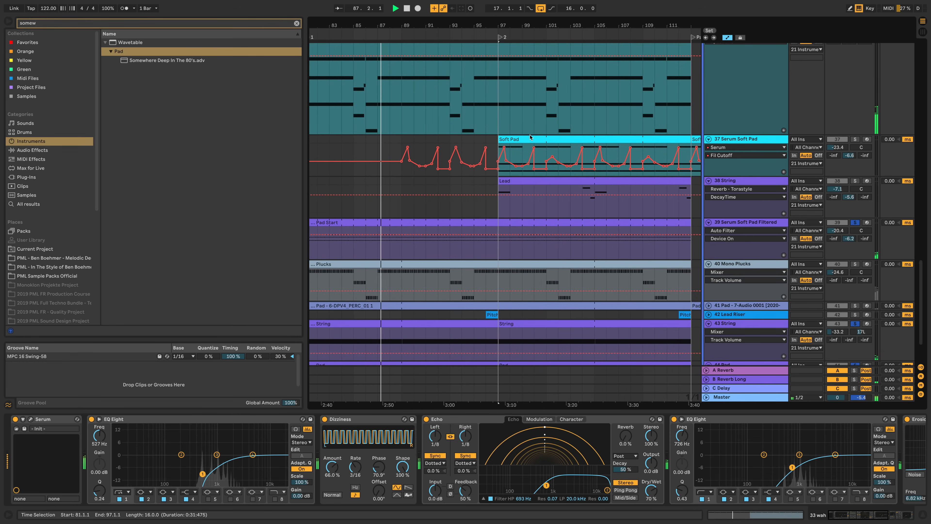
pyautogui.press('space')
# Step: Try a G3 note at 1.1.1 in wah's Fast clip, compare it with C3, delete it, and return to the device chain
pyautogui.scroll(10, 440, 270)
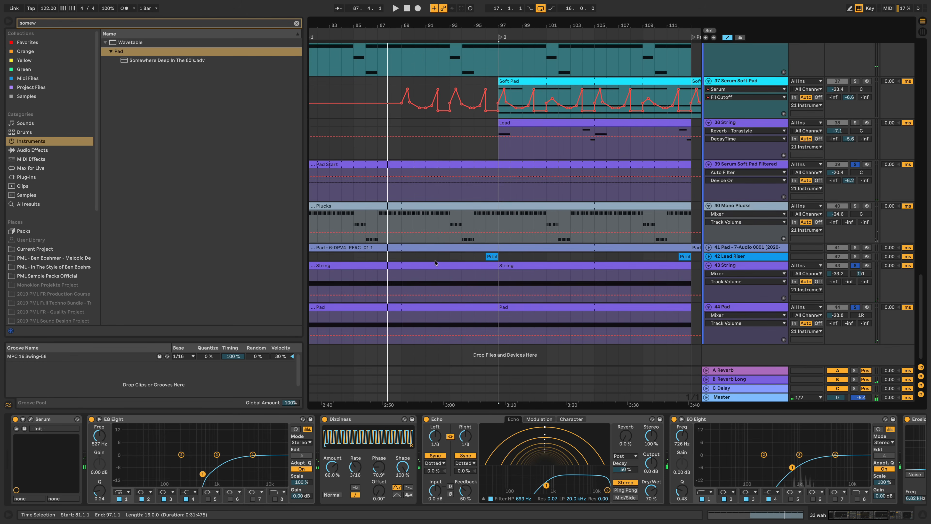
pyautogui.scroll(3, 435, 266)
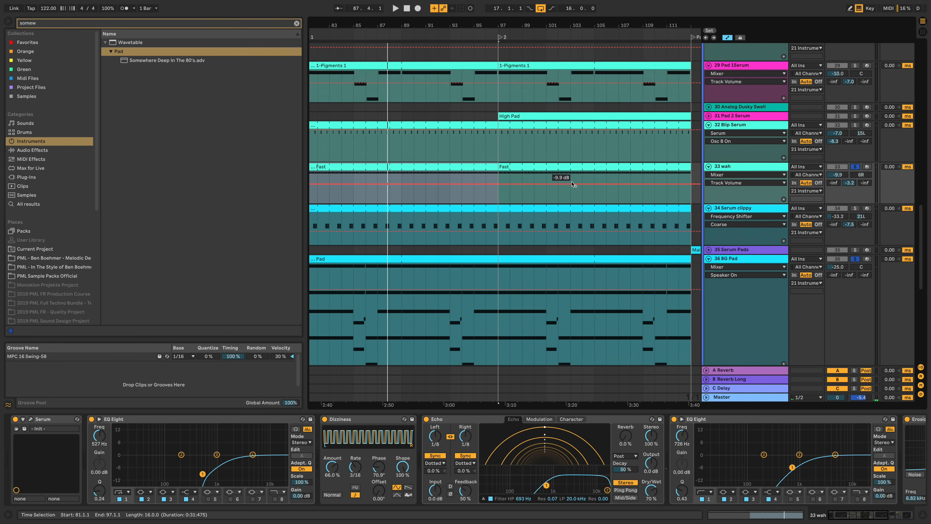
pyautogui.doubleClick(454, 165)
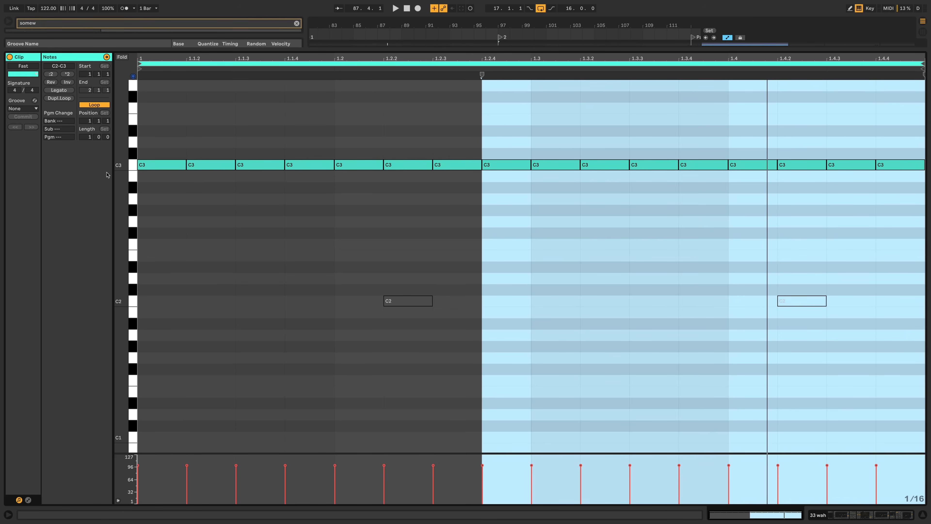
pyautogui.scroll(3, 166, 200)
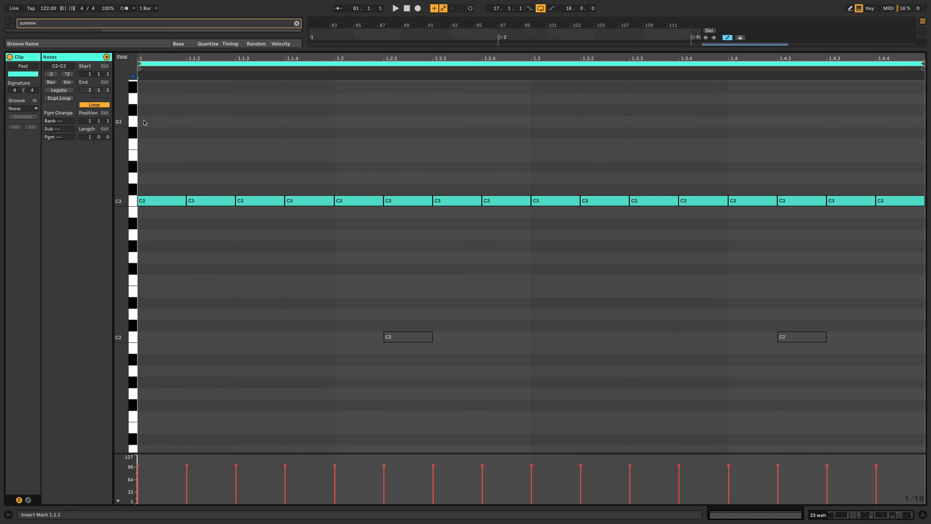
pyautogui.doubleClick(150, 124)
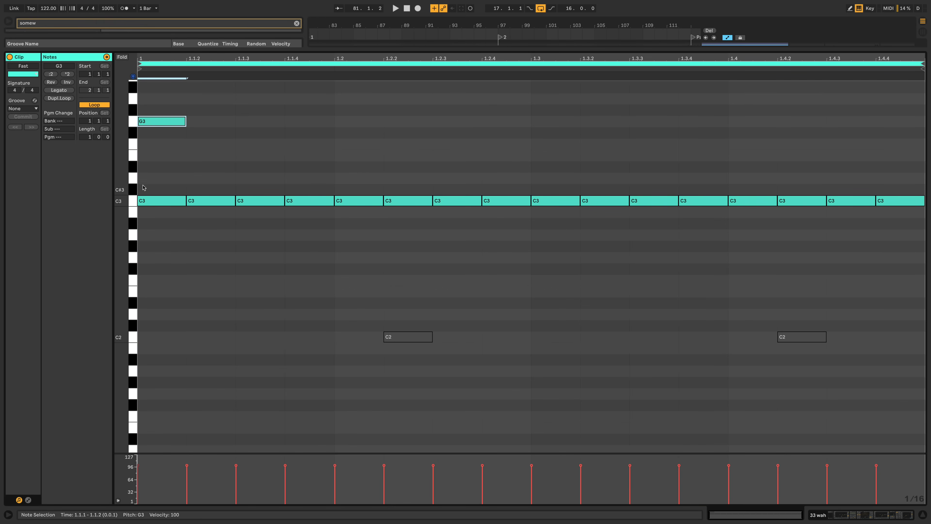
pyautogui.click(152, 204)
pyautogui.click(165, 124)
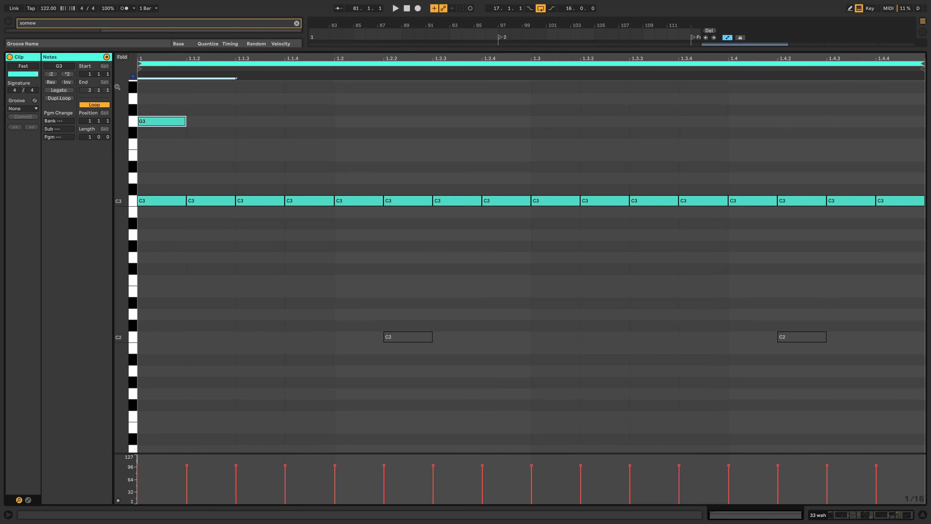
pyautogui.press('Delete')
pyautogui.click(884, 519)
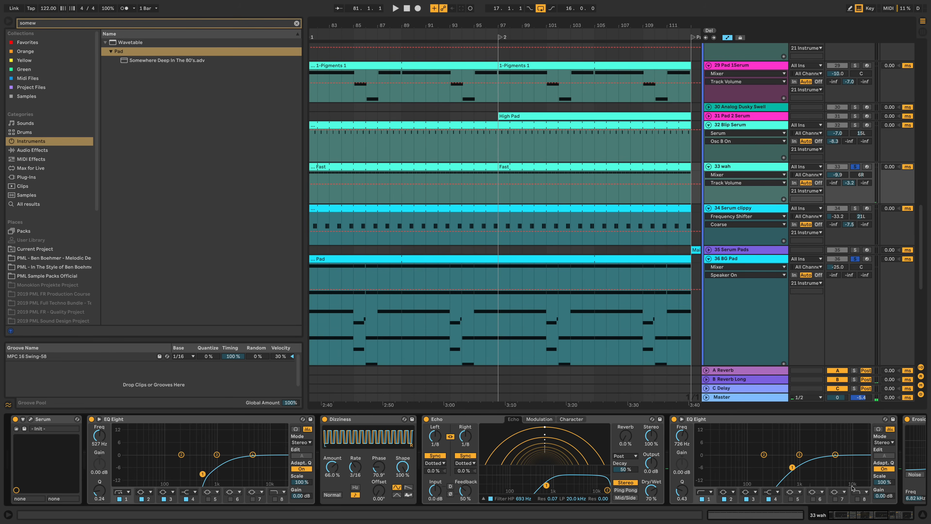
# Step: Show more of the arrangement's length and clear all track solos
pyautogui.press('-')
pyautogui.press('-')
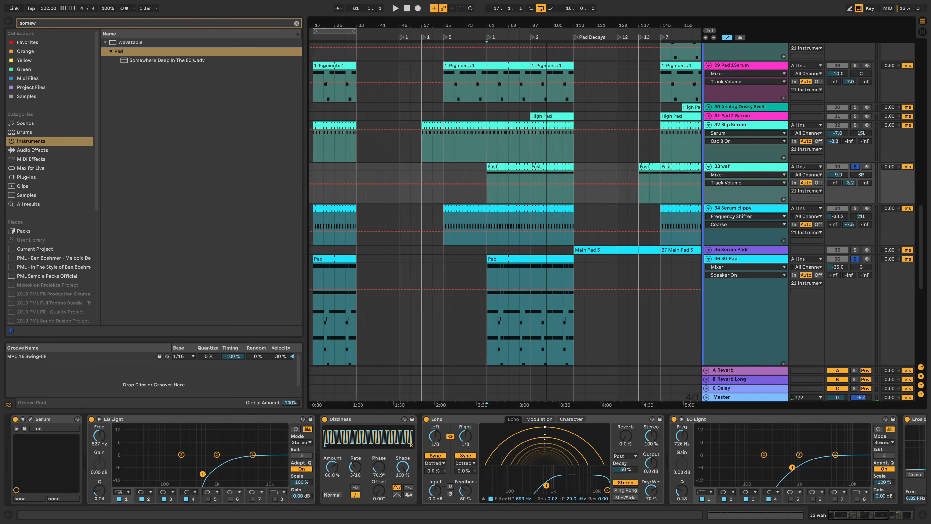
pyautogui.click(856, 260)
# Step: Set the playback position at bar 104 in the 38 String track's Lead clip and show its device chain
pyautogui.scroll(5, 626, 205)
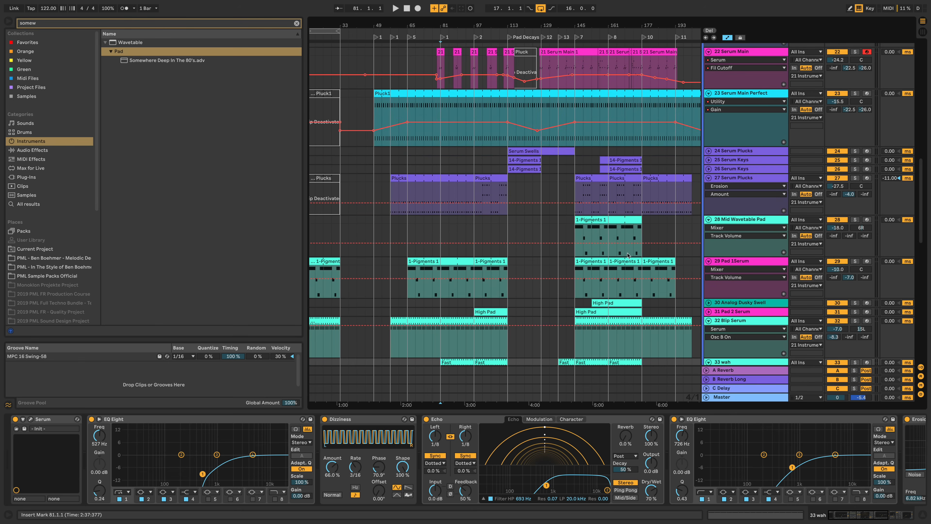
pyautogui.scroll(6, 522, 188)
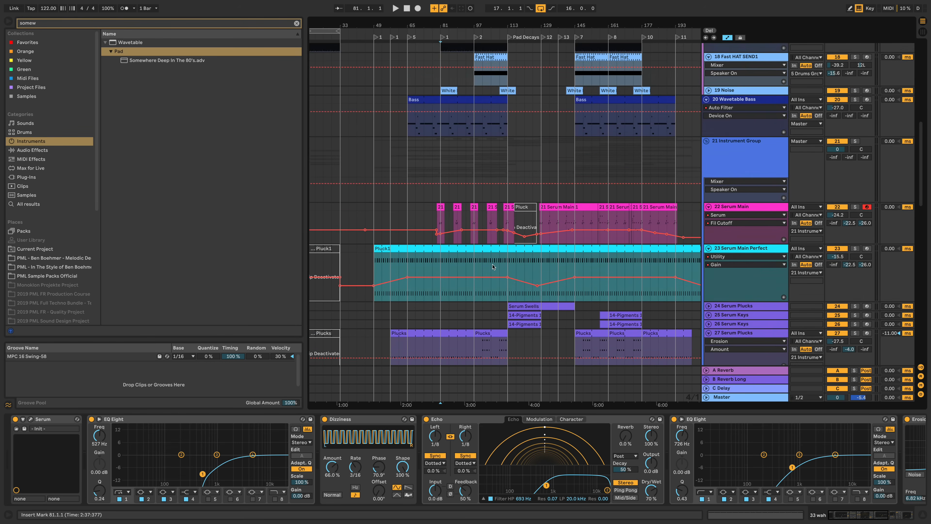
pyautogui.scroll(-20, 492, 251)
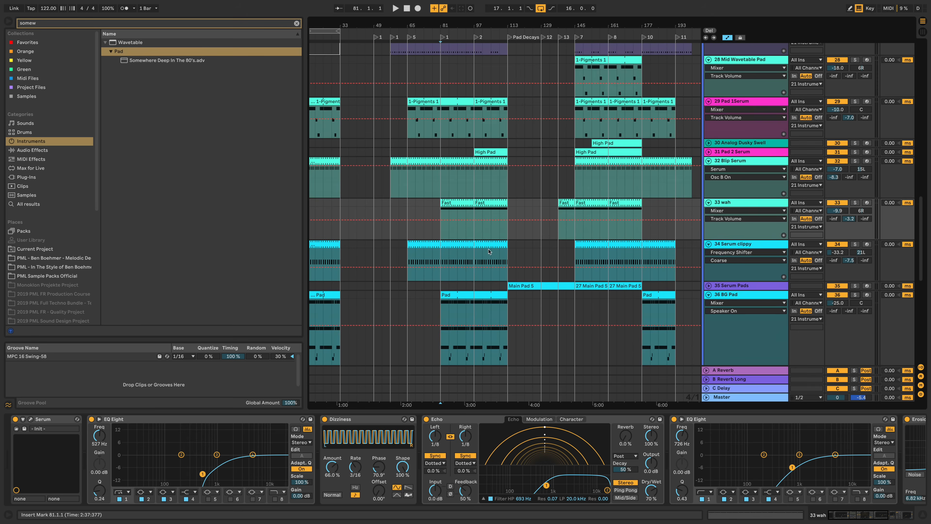
pyautogui.moveTo(493, 20); pyautogui.dragTo(485, 222)
pyautogui.click(477, 252)
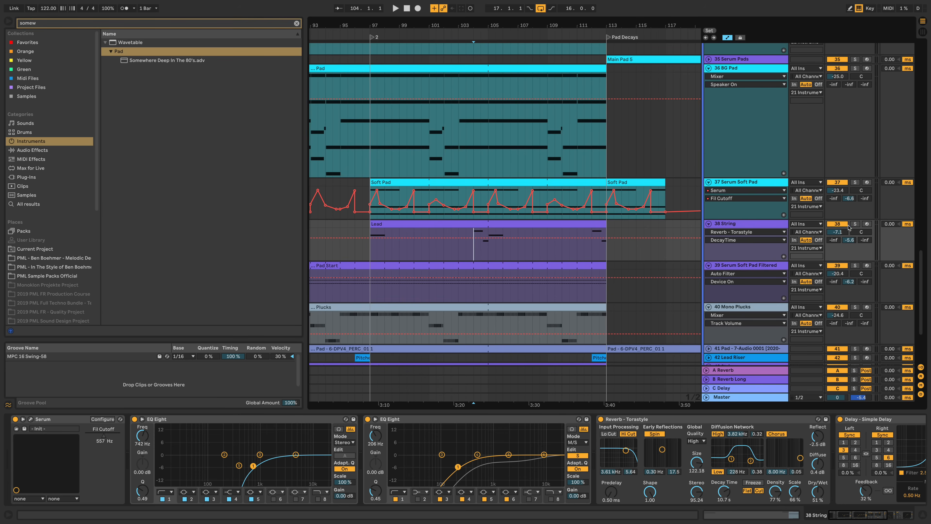
# Step: Play the 38 String track soloed from bar 104, examine its Lead clip's notes, and return to the device chain
pyautogui.press('space')
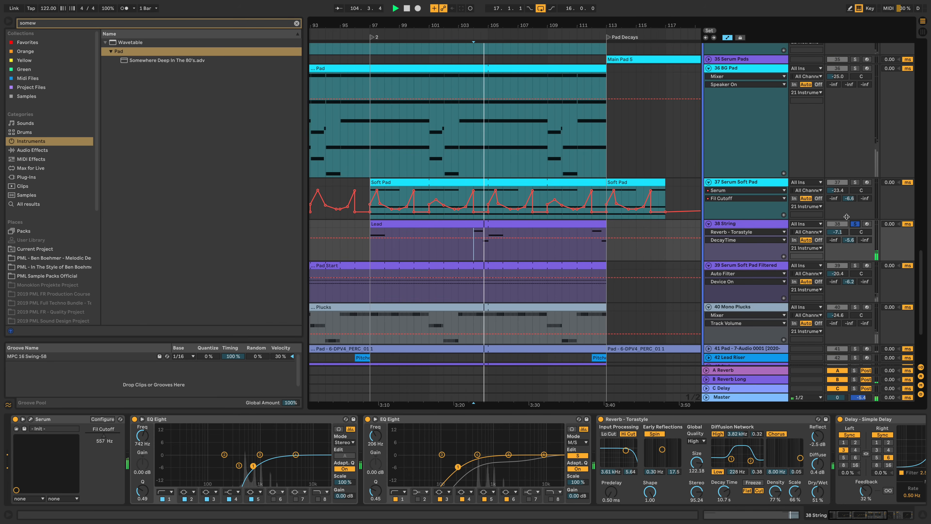
pyautogui.click(856, 224)
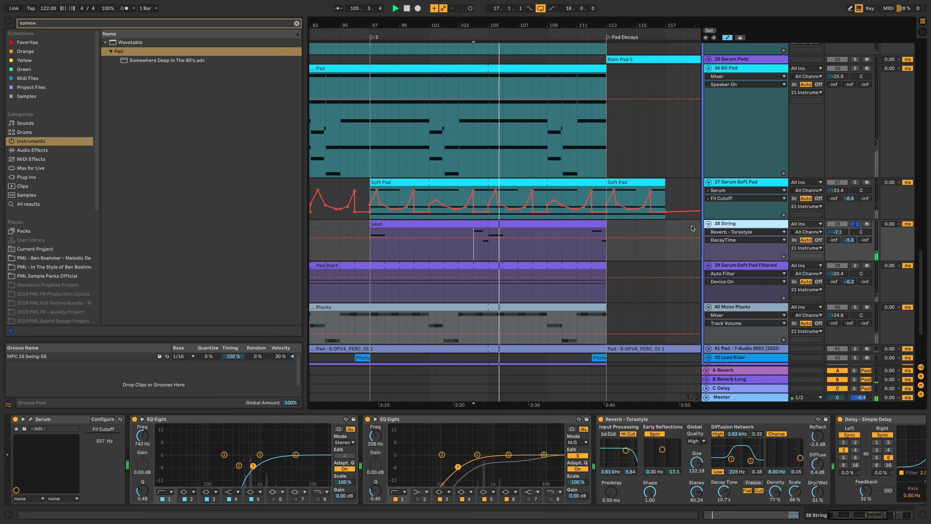
pyautogui.doubleClick(491, 223)
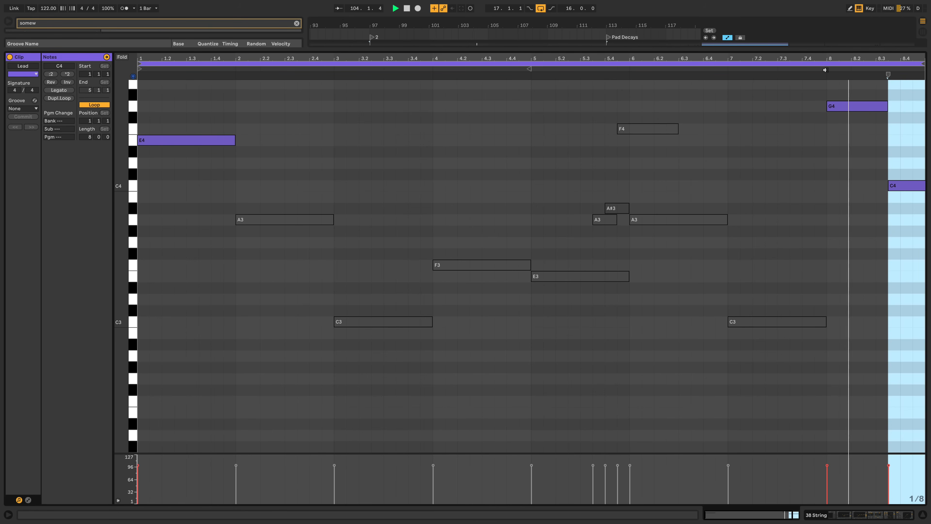
pyautogui.click(853, 513)
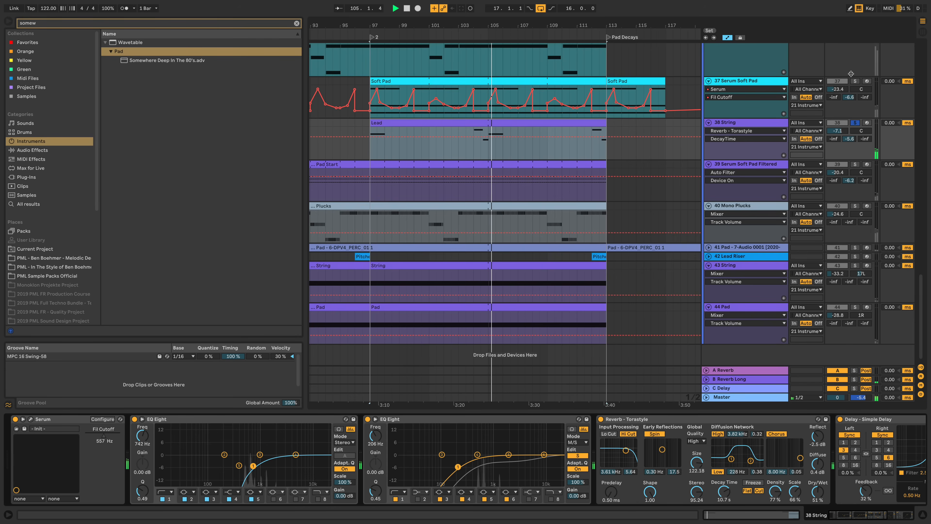
# Step: Clear the 38 String solo and play the full mix from bar 104, showing more of the arrangement's length
pyautogui.click(854, 122)
pyautogui.click(538, 127)
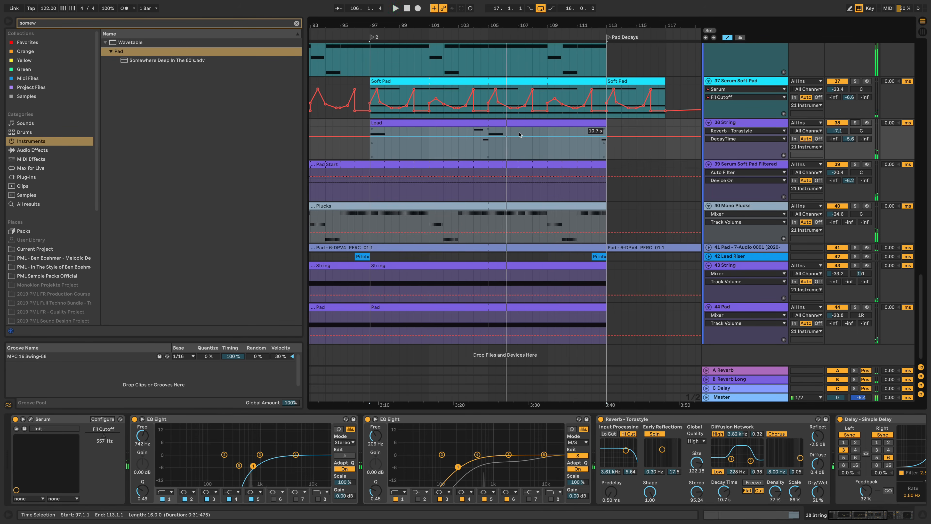
pyautogui.click(473, 153)
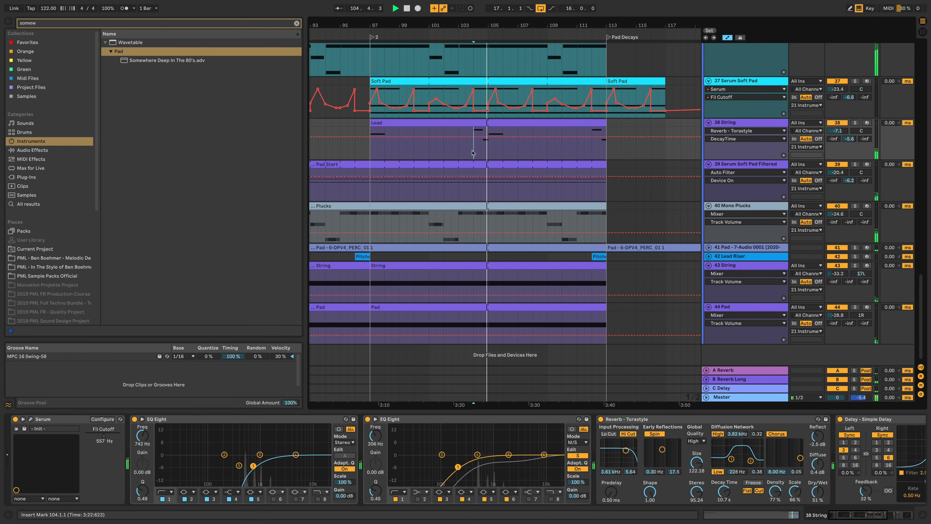
pyautogui.moveTo(551, 22); pyautogui.dragTo(496, 0)
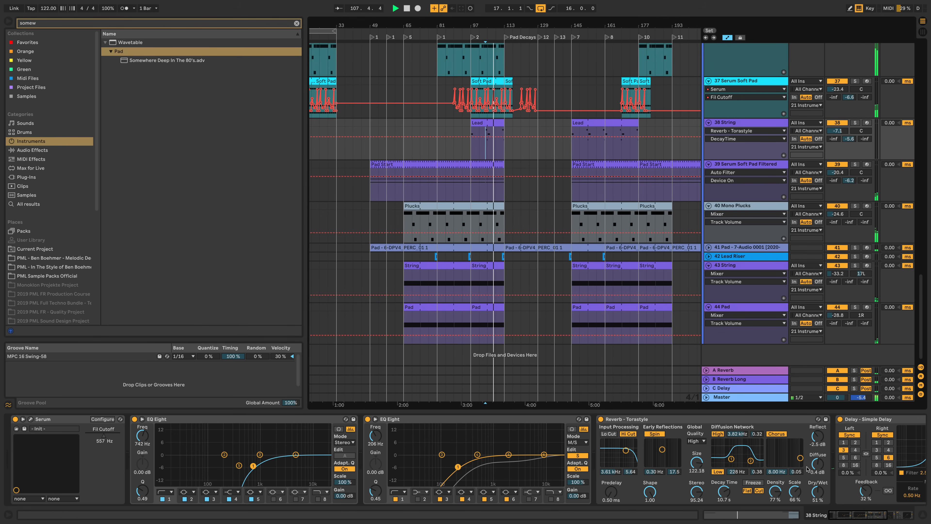
# Step: Hide the device chain and fold the 38 String track
pyautogui.click(918, 517)
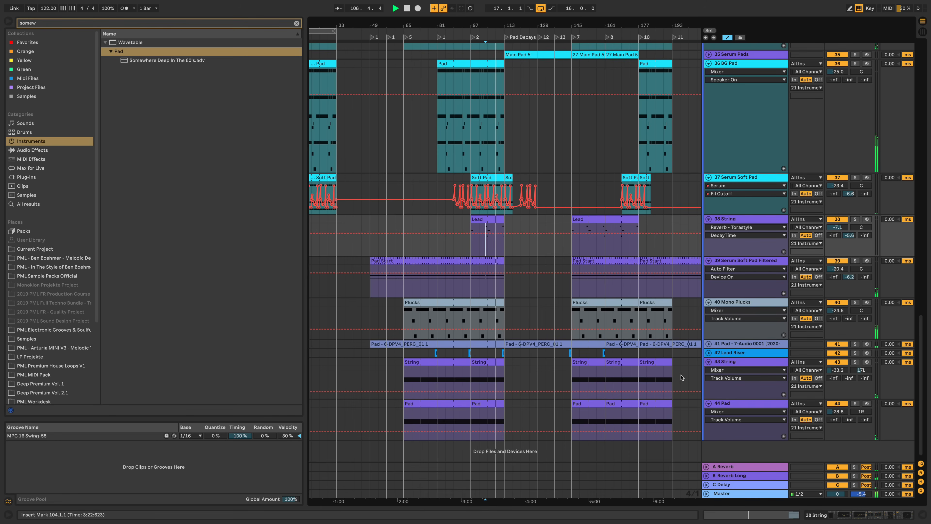
pyautogui.scroll(2, 671, 369)
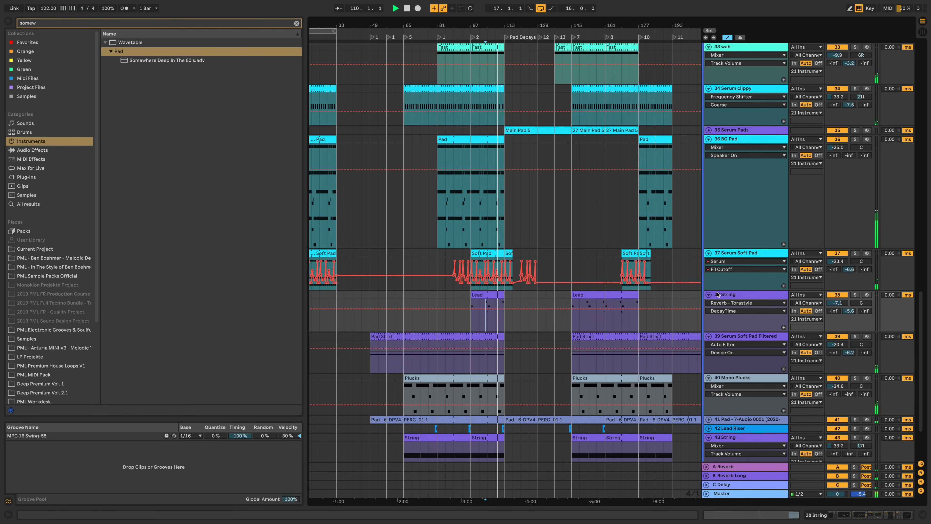
pyautogui.click(708, 295)
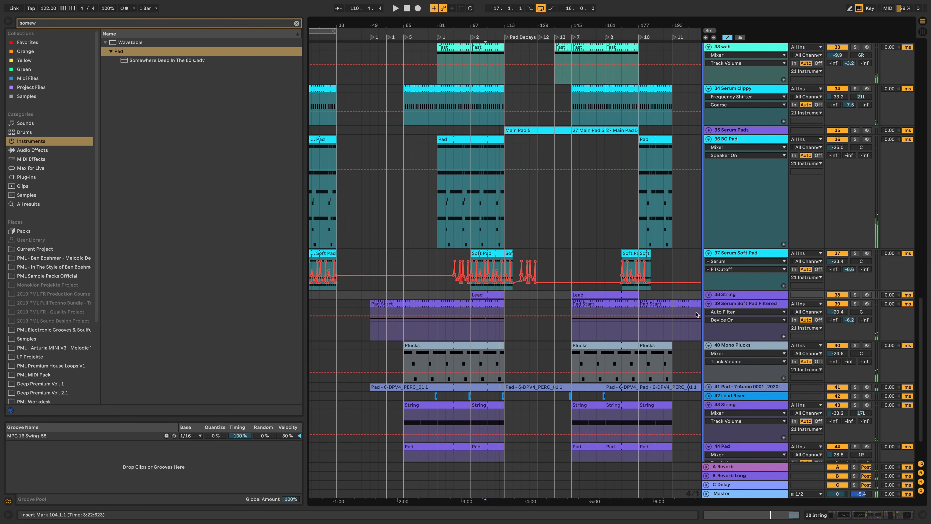
pyautogui.scroll(-1, 689, 318)
# Step: Unfold the 31 Pad 2 Serum track and select its High Pad clip at bar 97
pyautogui.scroll(6, 687, 323)
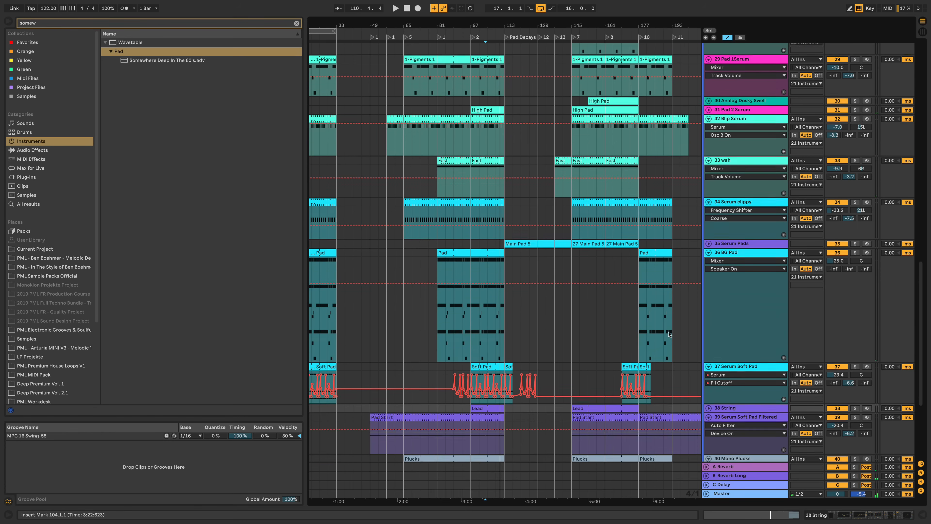
pyautogui.click(709, 168)
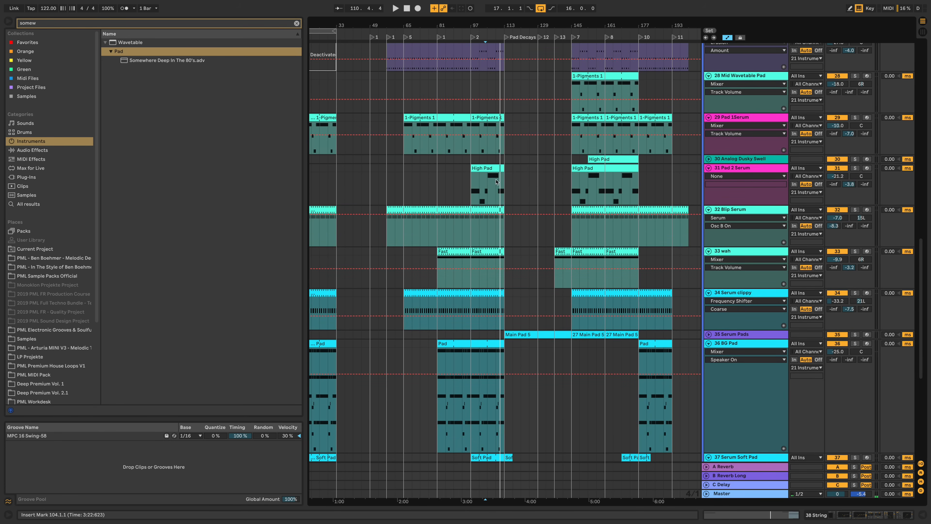
pyautogui.click(497, 182)
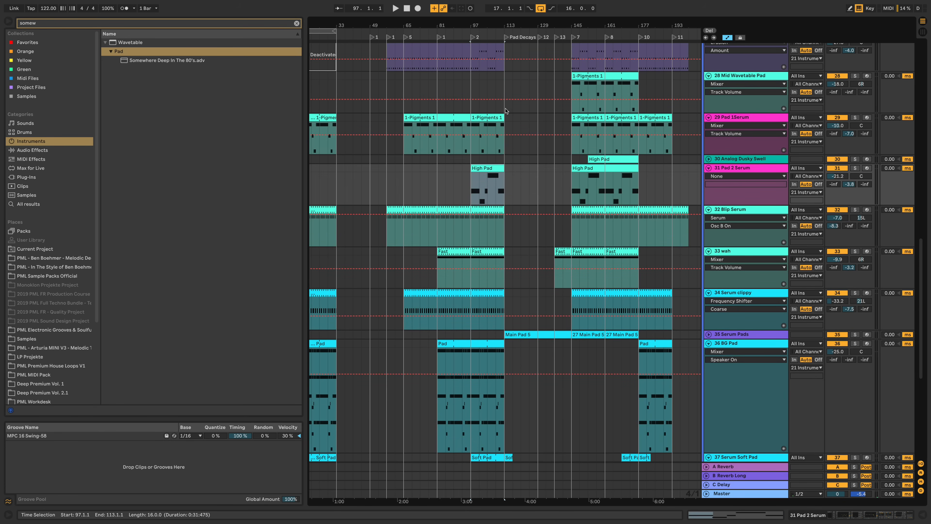
# Step: Solo the 29 Pad 1Serum track and select its 1-Pigments 1 clip at bar 97, enlarging the arrangement around it
pyautogui.click(855, 117)
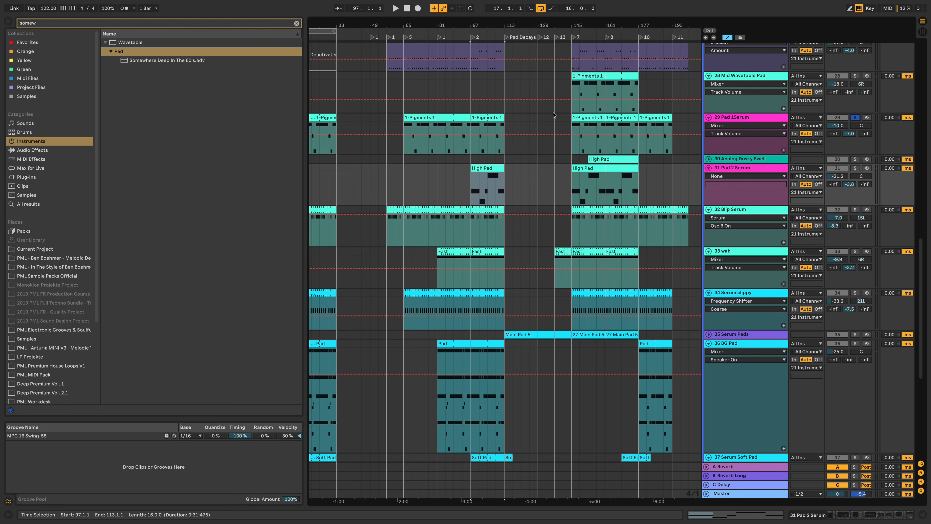
pyautogui.click(482, 118)
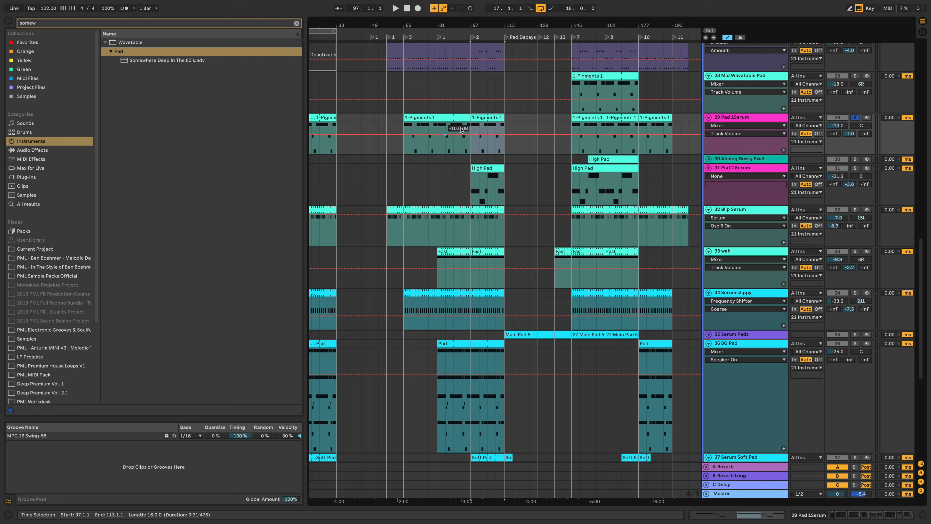
pyautogui.press('+')
pyautogui.moveTo(480, 21); pyautogui.dragTo(539, 22)
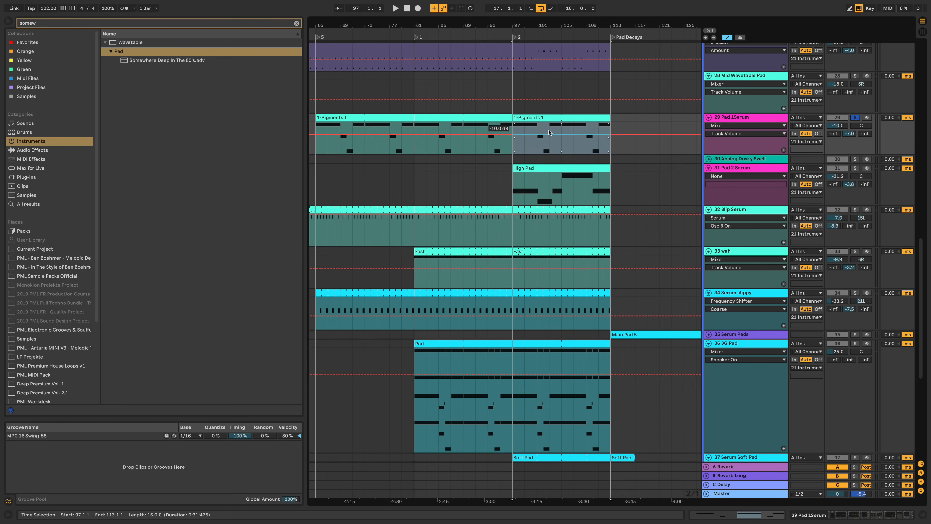
# Step: Examine the notes of the 1-Pigments 1 clip at bar 97 at a larger scale and return to the device chain
pyautogui.doubleClick(582, 118)
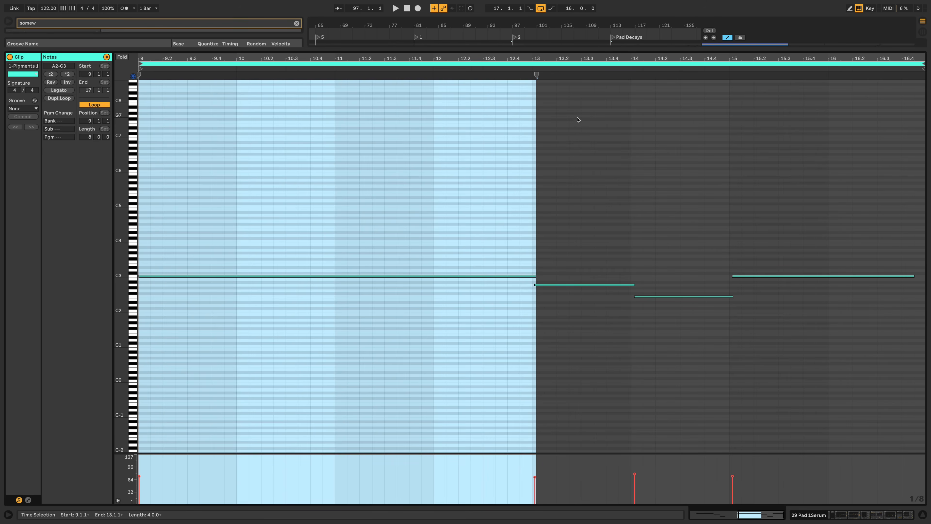
pyautogui.moveTo(116, 326); pyautogui.dragTo(161, 388)
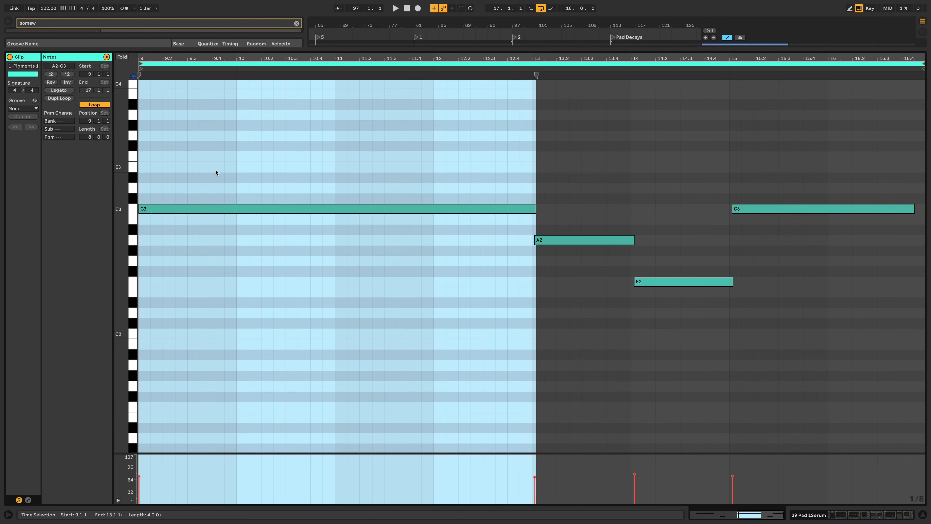
pyautogui.moveTo(127, 216); pyautogui.dragTo(335, 200)
pyautogui.moveTo(122, 362); pyautogui.dragTo(123, 311)
pyautogui.click(830, 517)
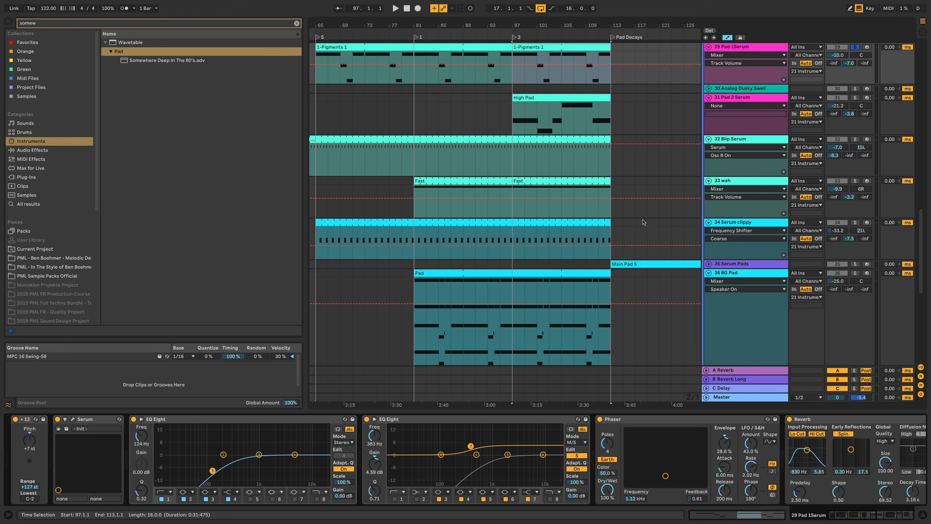
# Step: Play Pad 1Serum from bar 97 while inspecting its Serum oscillator and effects settings, and close the plug-in window
pyautogui.scroll(2, 611, 221)
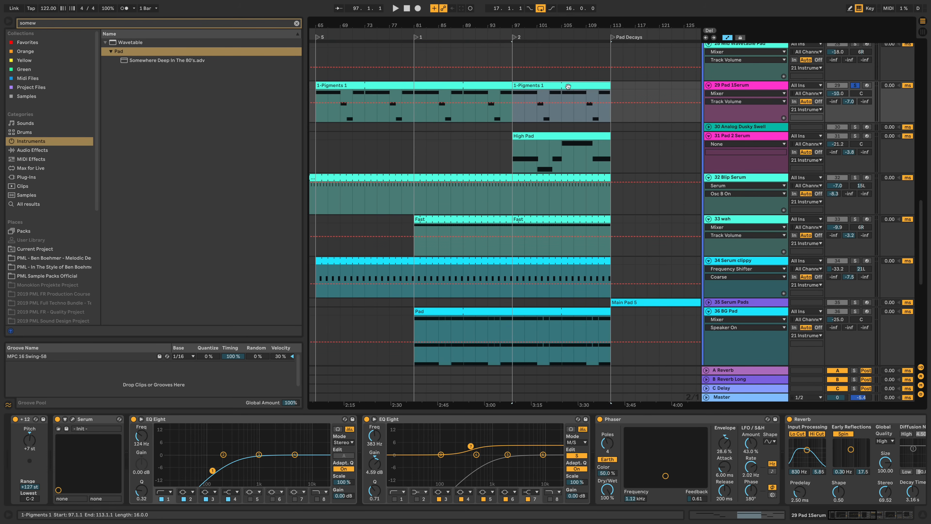
pyautogui.click(72, 419)
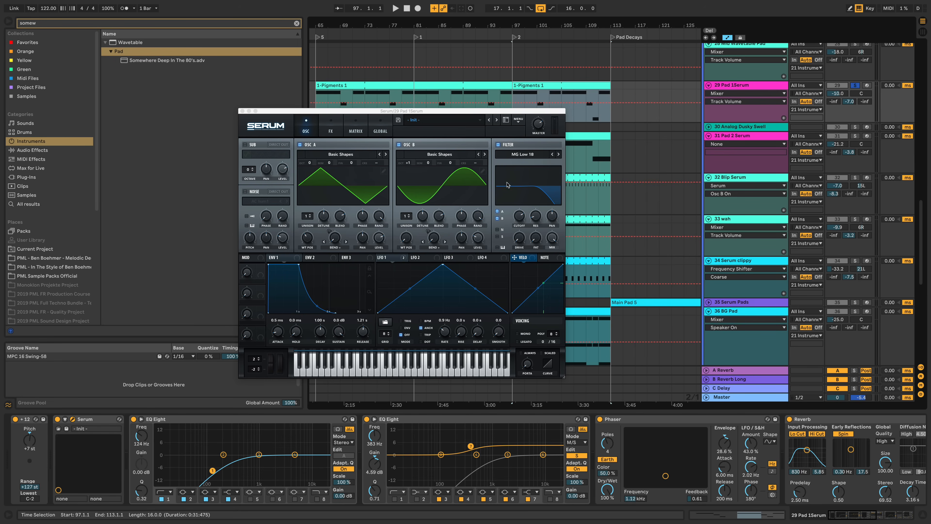
pyautogui.press('space')
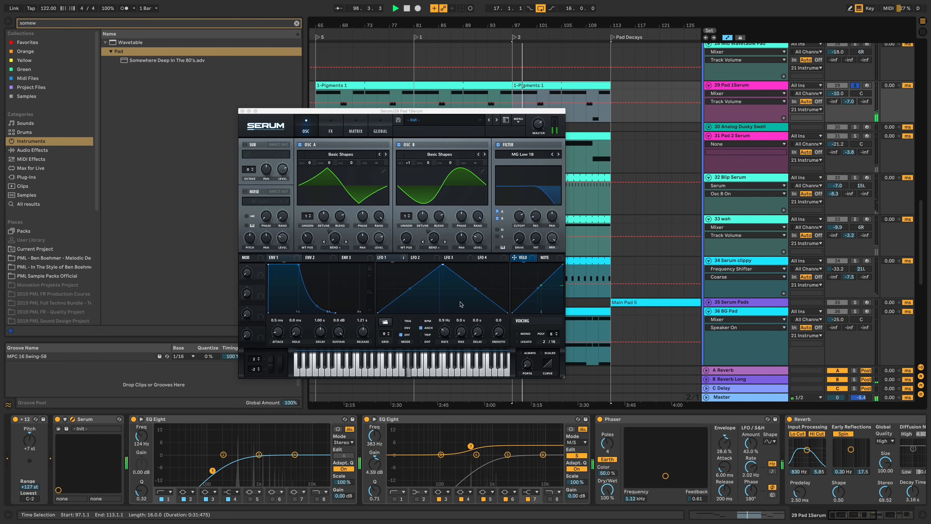
pyautogui.press('space')
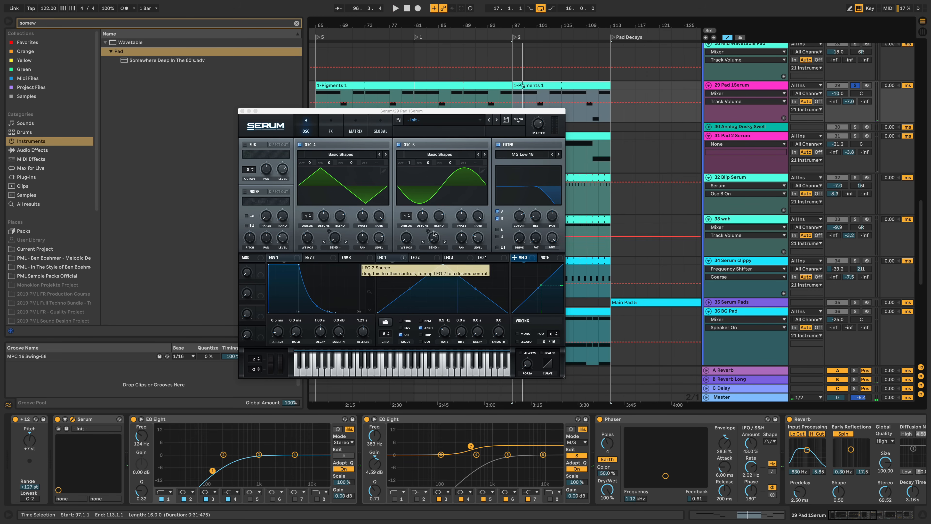
pyautogui.press('space')
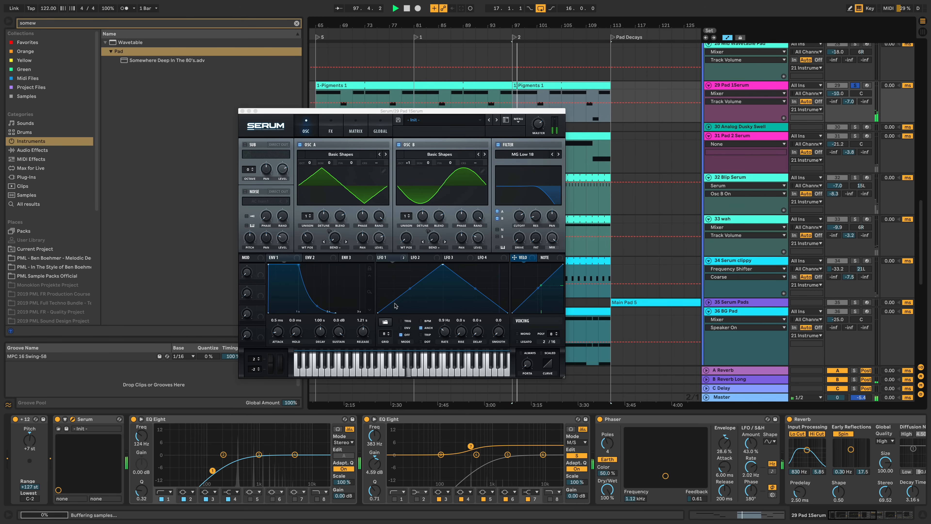
pyautogui.click(331, 130)
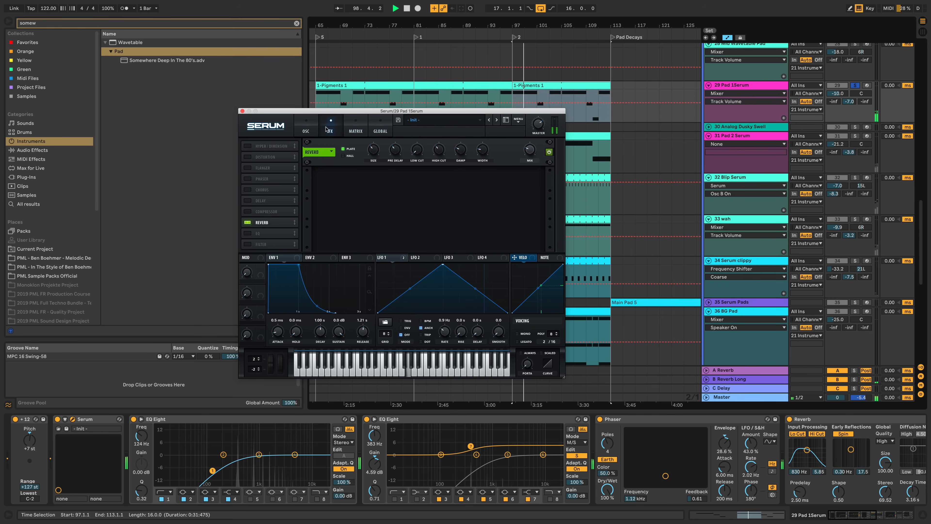
pyautogui.press('space')
pyautogui.click(306, 128)
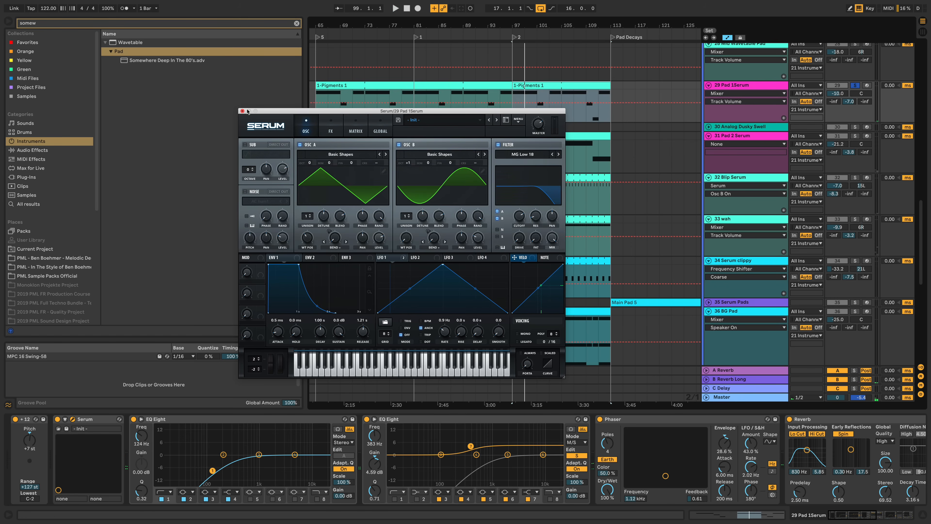
pyautogui.click(243, 111)
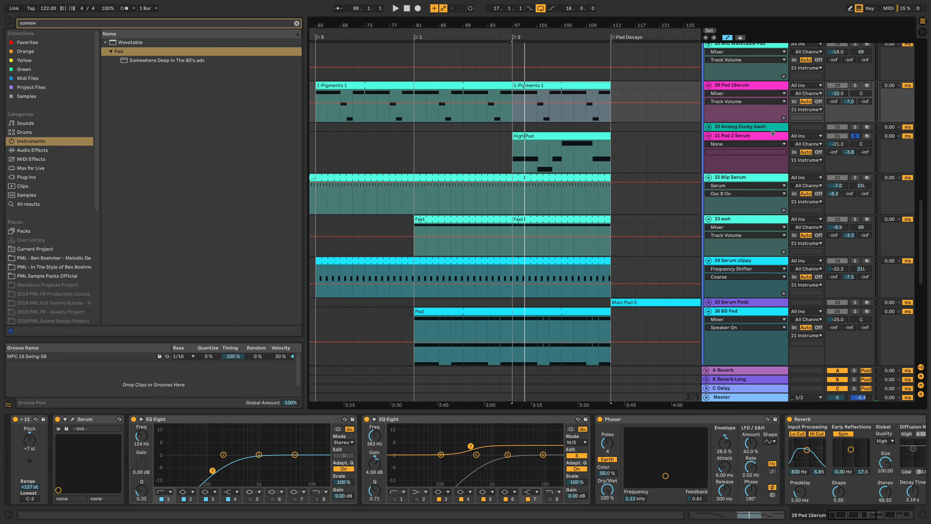
# Step: Play the soloed 31 Pad 2 Serum track's High Pad clip, examine its notes enlarged, and return to the device chain
pyautogui.doubleClick(604, 135)
pyautogui.press('space')
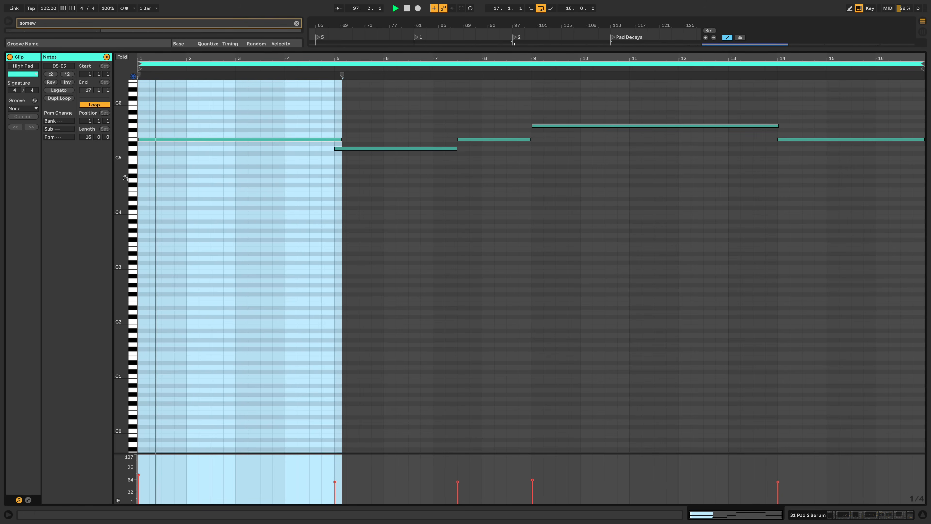
pyautogui.moveTo(133, 154); pyautogui.dragTo(147, 198)
pyautogui.click(147, 199)
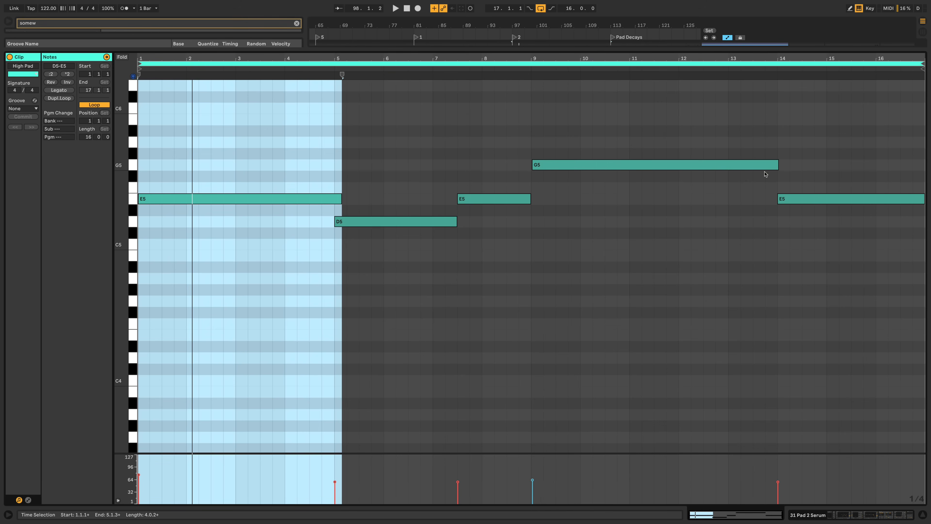
pyautogui.click(864, 512)
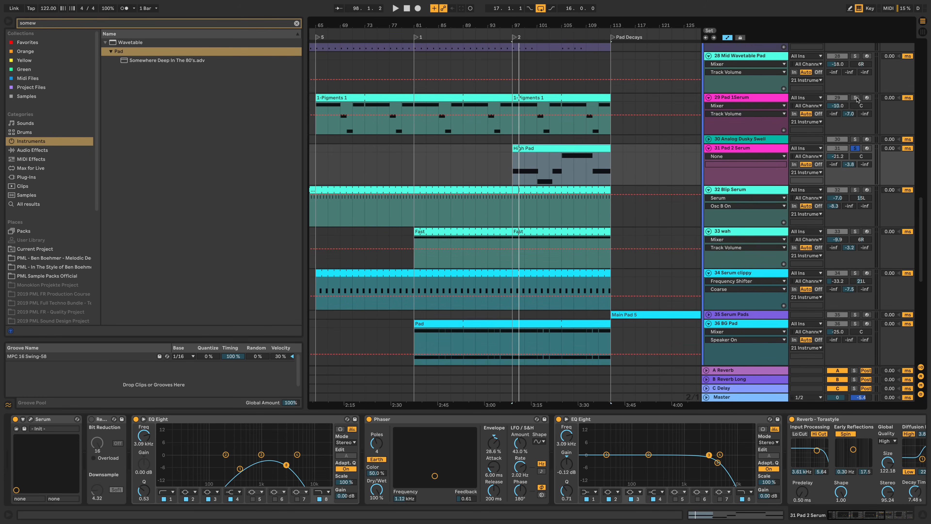
# Step: Play the soloed Pad 1Serum and Pad 2 Serum tracks together from bar 97 and inspect Pad 2 Serum's Serum settings
pyautogui.press('space')
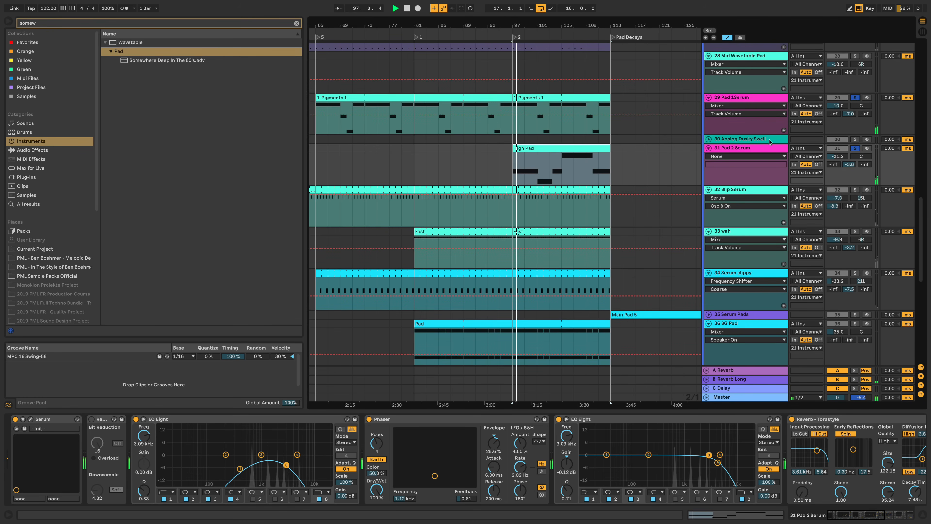
pyautogui.click(717, 159)
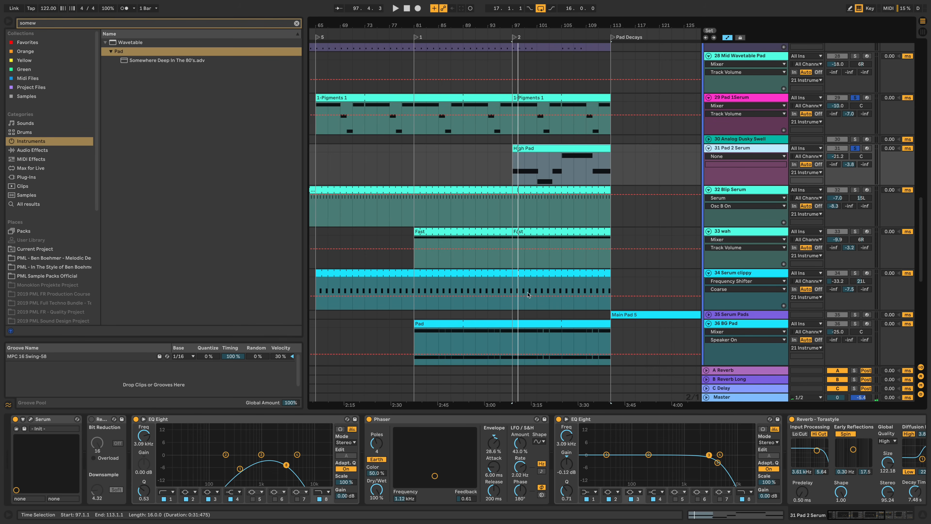
pyautogui.click(31, 419)
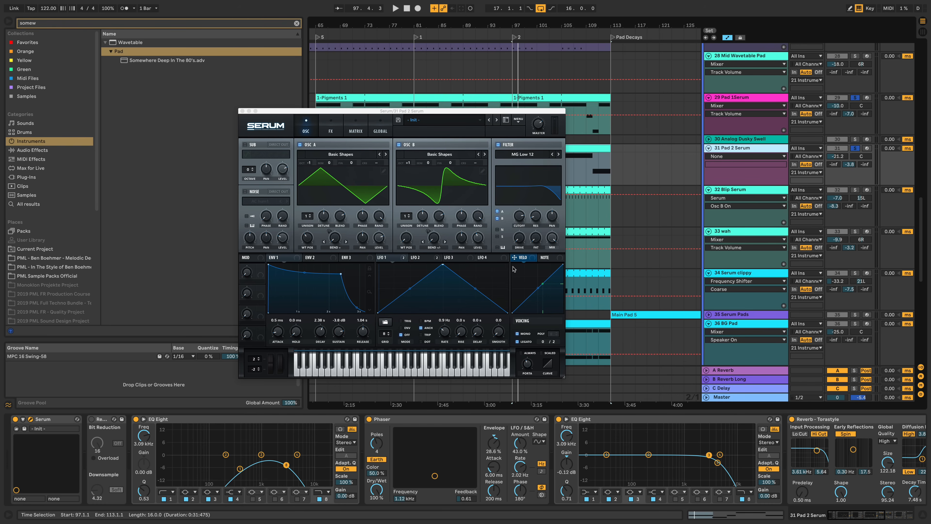
pyautogui.press('space')
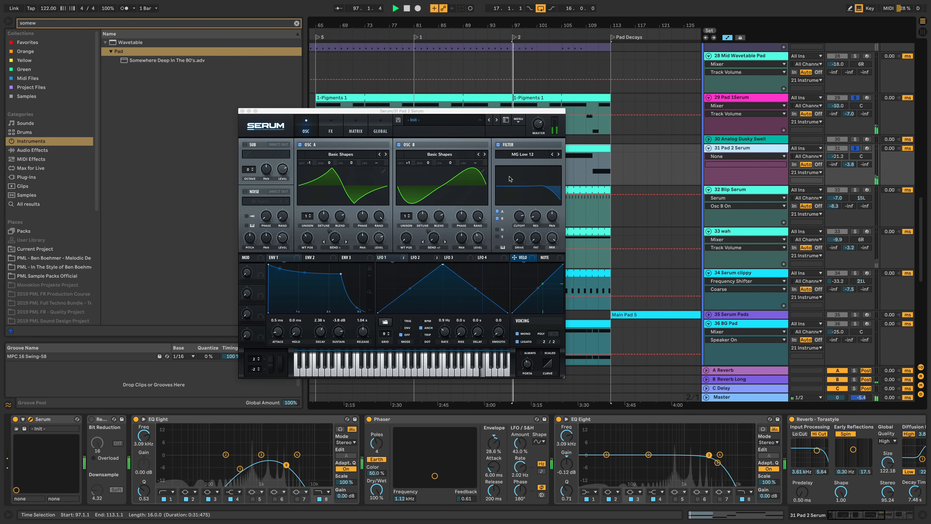
pyautogui.click(242, 111)
pyautogui.press('space')
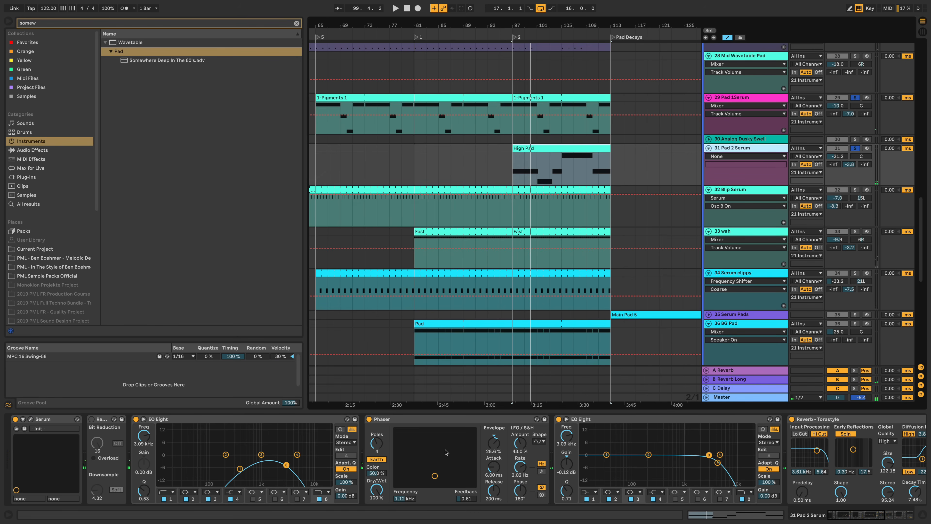
# Step: Stop playback, inspect Pad 2 Serum's Phaser and remaining effects chain, and check its Serum settings before closing the plug-in window
pyautogui.click(370, 421)
pyautogui.press('space')
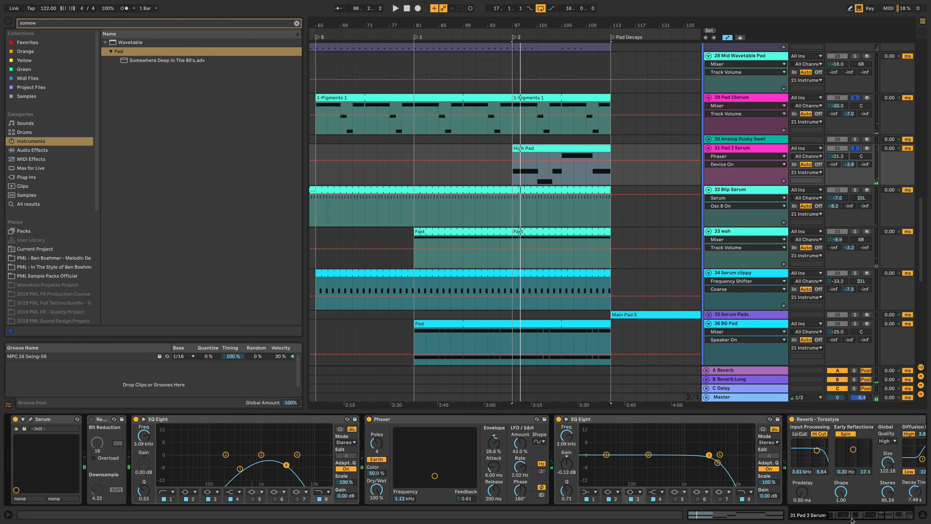
pyautogui.moveTo(851, 519); pyautogui.dragTo(881, 517)
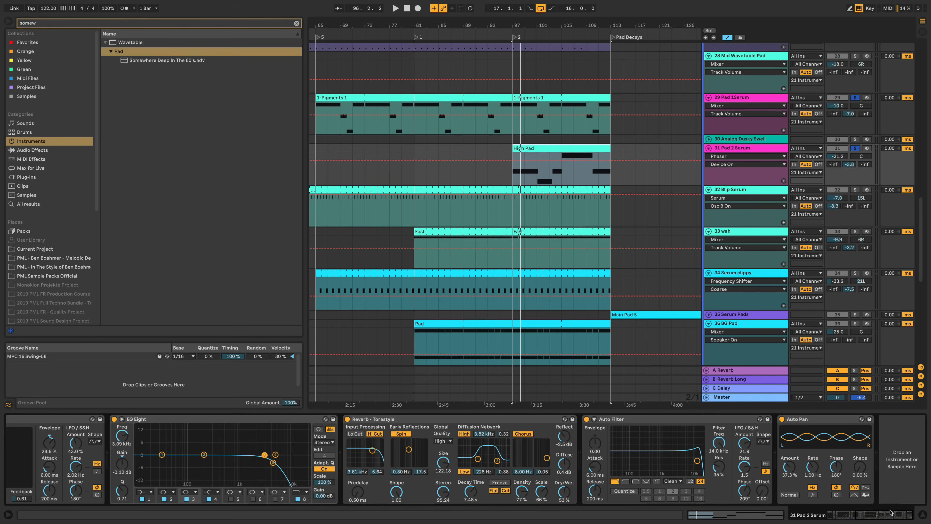
pyautogui.moveTo(891, 512); pyautogui.dragTo(770, 513)
pyautogui.click(33, 419)
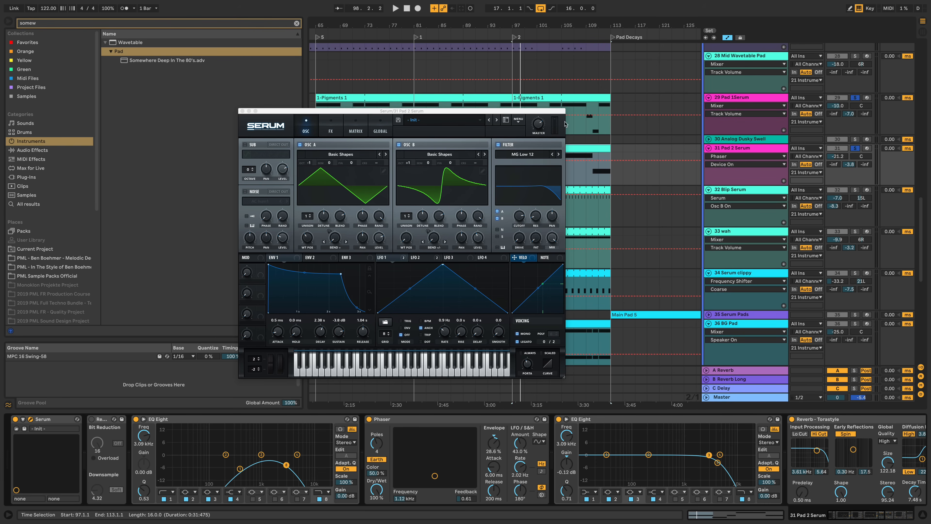
pyautogui.click(243, 111)
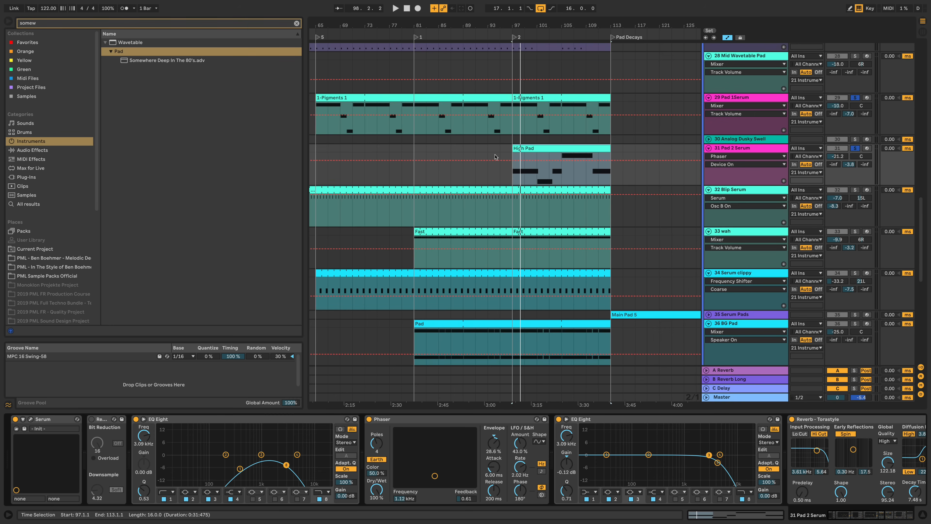
# Step: Play the soloed Pad 1Serum and Pad 2 Serum tracks from bar 97 while viewing their clips at a larger scale
pyautogui.press('space')
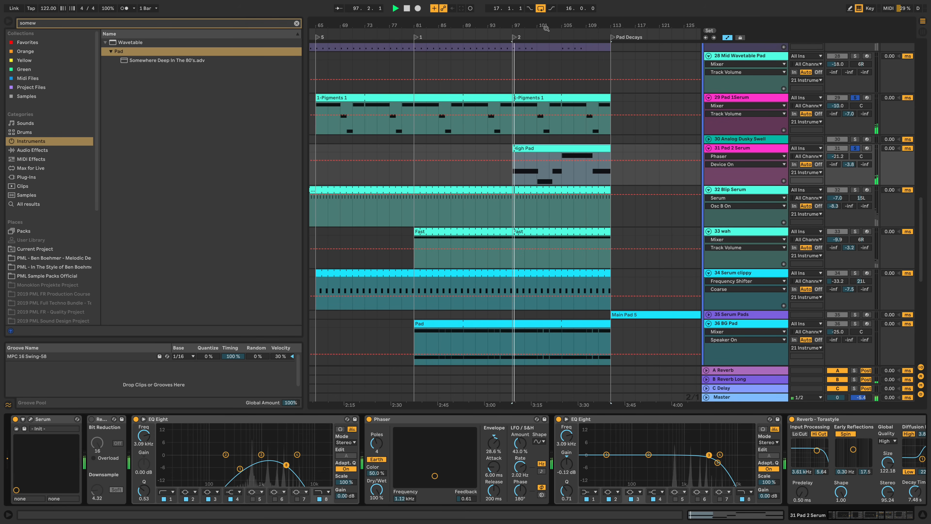
pyautogui.moveTo(542, 26); pyautogui.dragTo(519, 34)
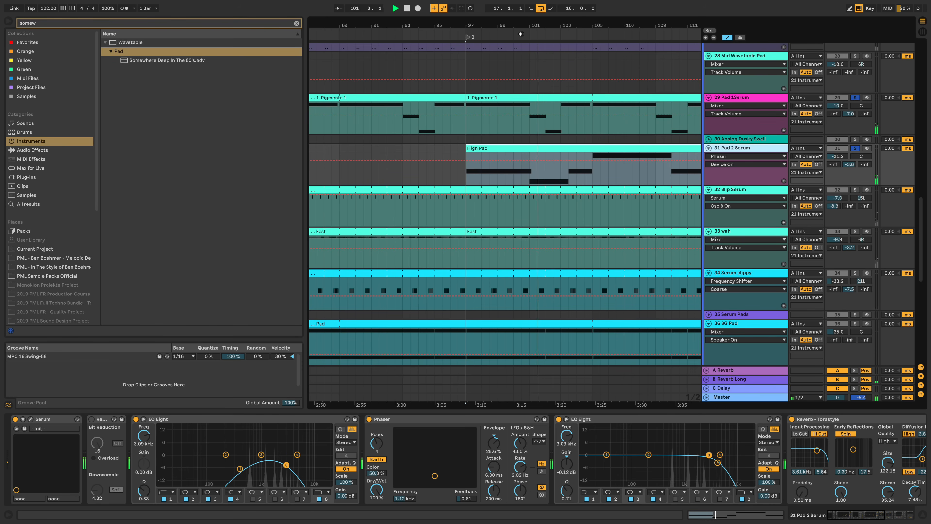
pyautogui.moveTo(585, 23); pyautogui.dragTo(499, 23)
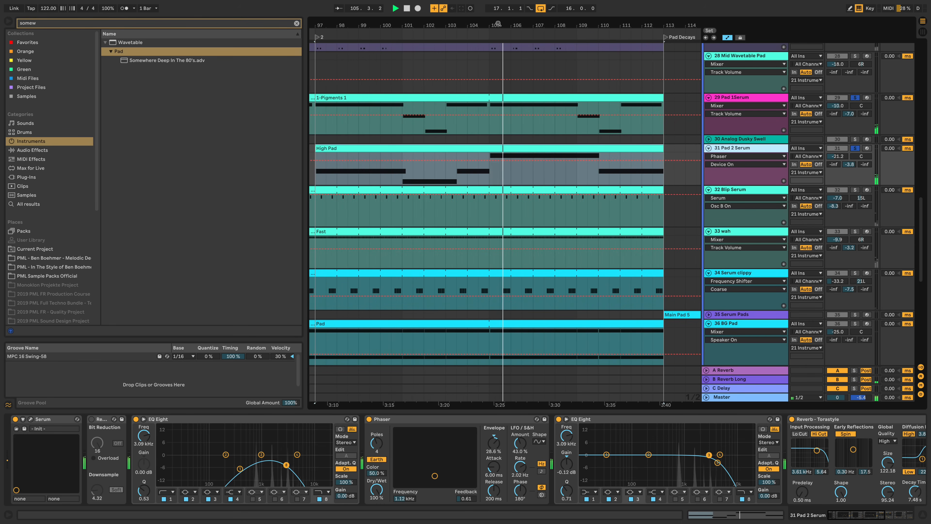
pyautogui.press('space')
pyautogui.moveTo(598, 28); pyautogui.dragTo(598, 43)
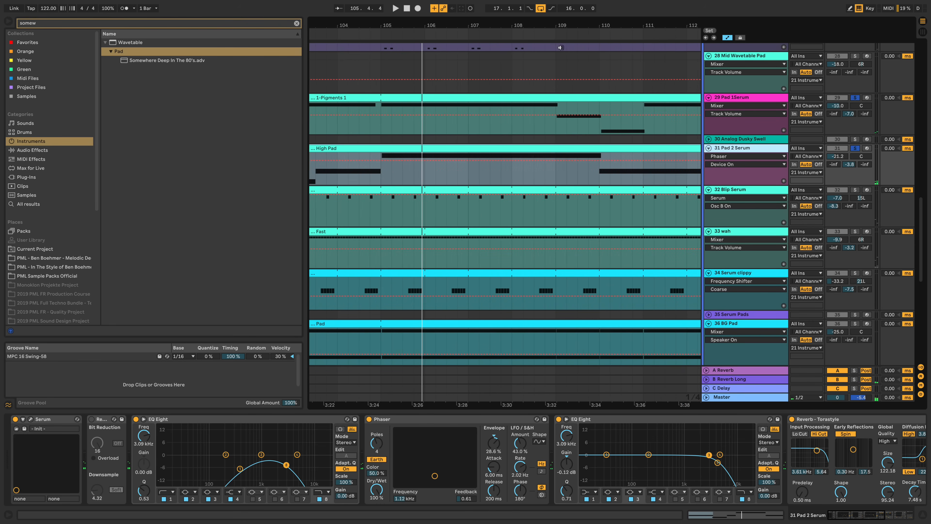
# Step: Examine the overlap of the G5 and E5 notes near bar 14 of the High Pad clip, audition it, and return to the device chain
pyautogui.doubleClick(390, 147)
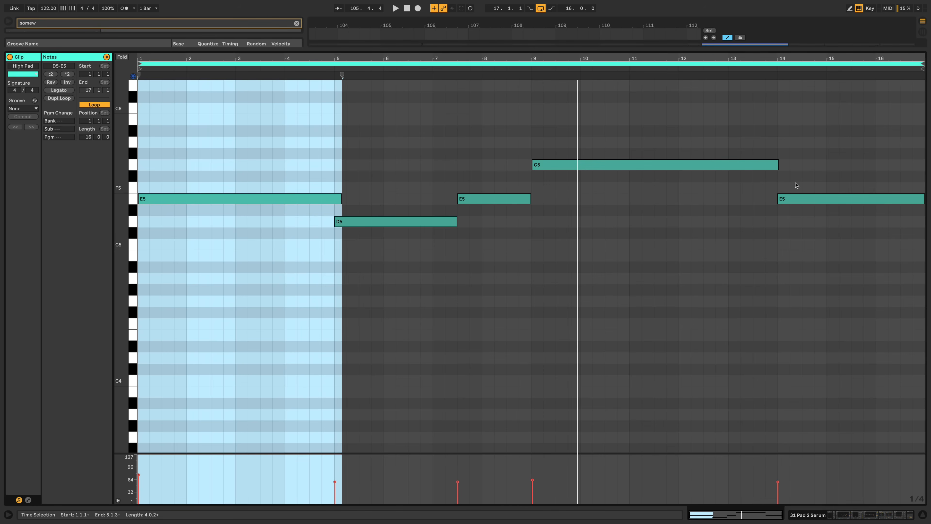
pyautogui.moveTo(782, 62); pyautogui.dragTo(723, 68)
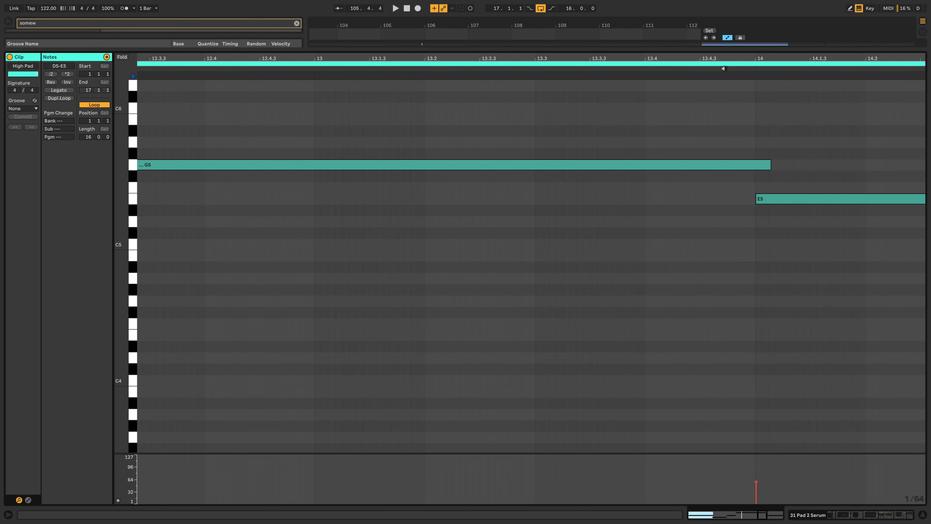
pyautogui.click(614, 70)
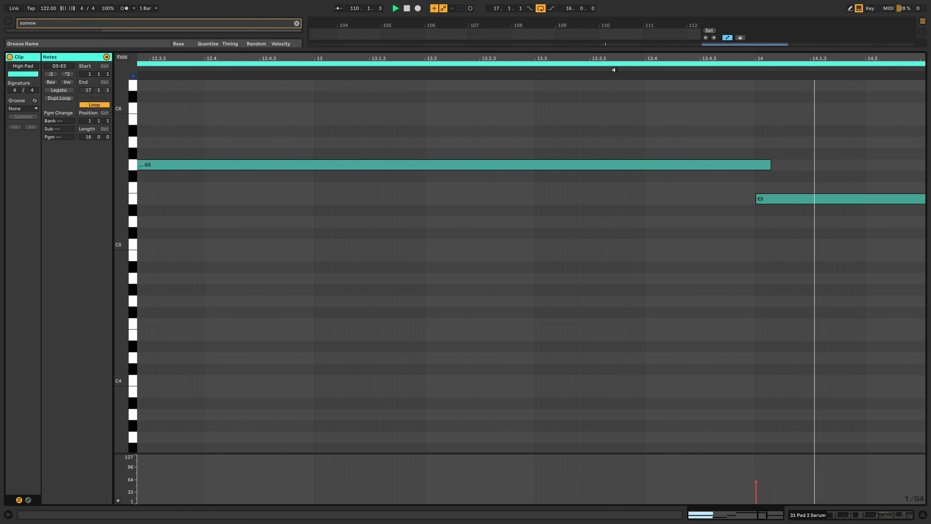
pyautogui.press('-')
pyautogui.press('-')
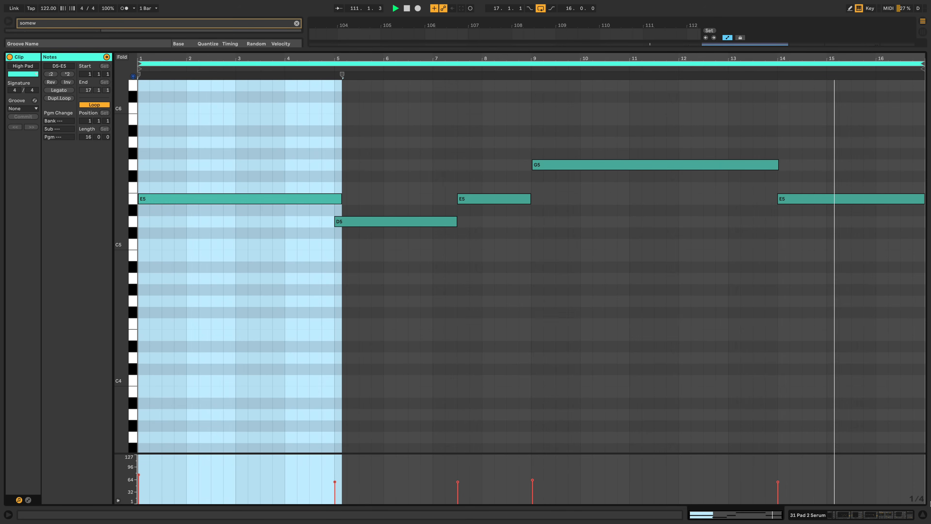
pyautogui.hotkey('shift', 'Tab')
pyautogui.press('space')
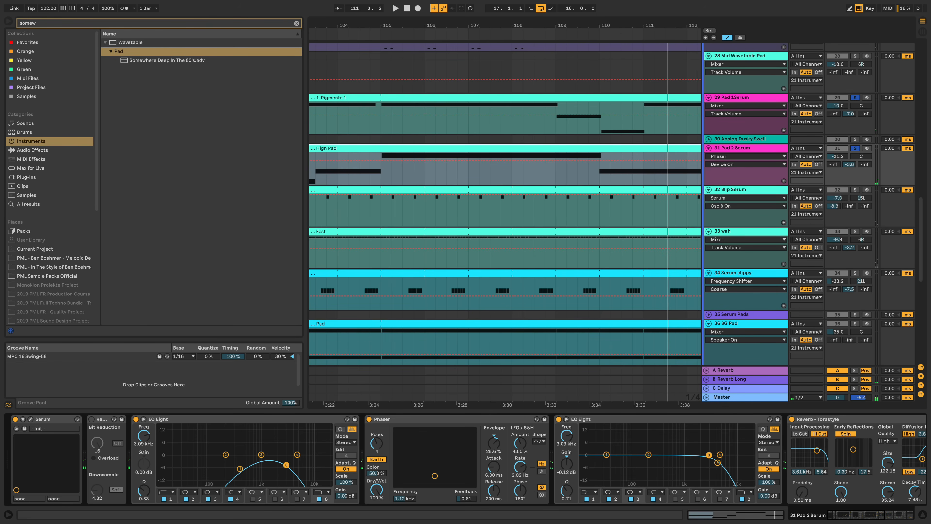
# Step: Solo the 30 Analog Dusky Swell track, unfold it, and play its High Pad clip from bar 164
pyautogui.press('-')
pyautogui.press('-')
pyautogui.press('-')
pyautogui.press('-')
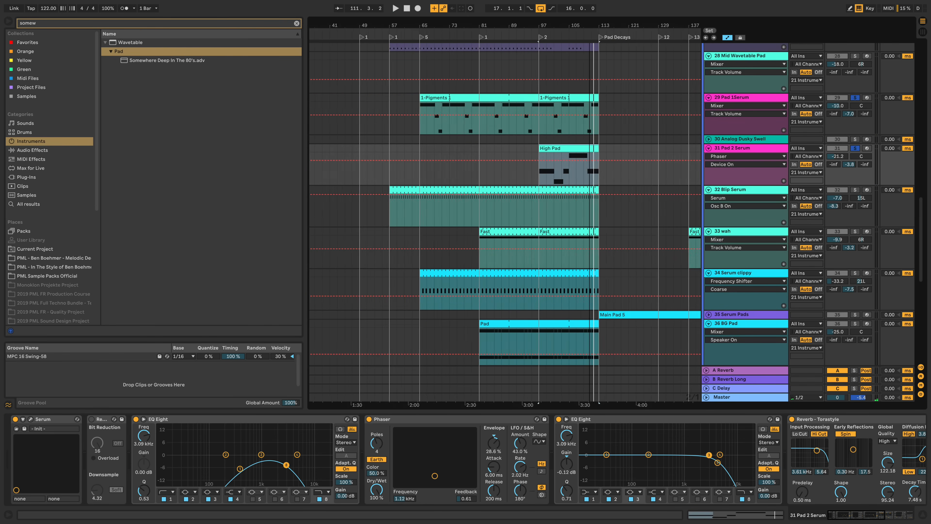
pyautogui.click(740, 139)
pyautogui.click(856, 139)
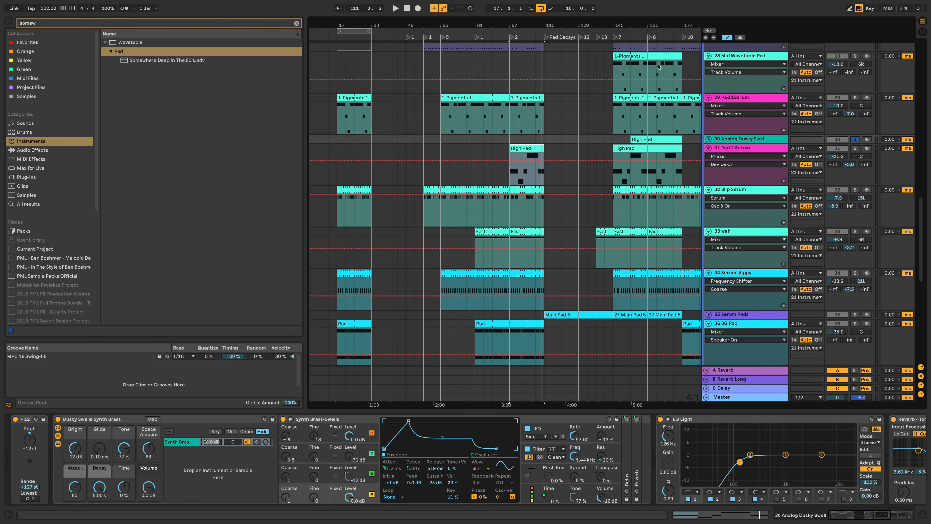
pyautogui.moveTo(666, 27); pyautogui.dragTo(664, 75)
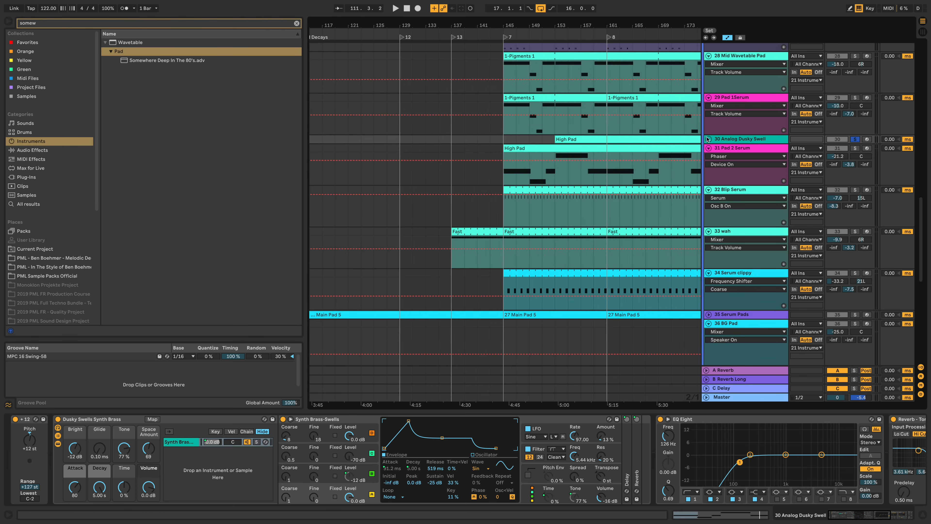
pyautogui.click(708, 140)
pyautogui.moveTo(636, 24); pyautogui.dragTo(560, 69)
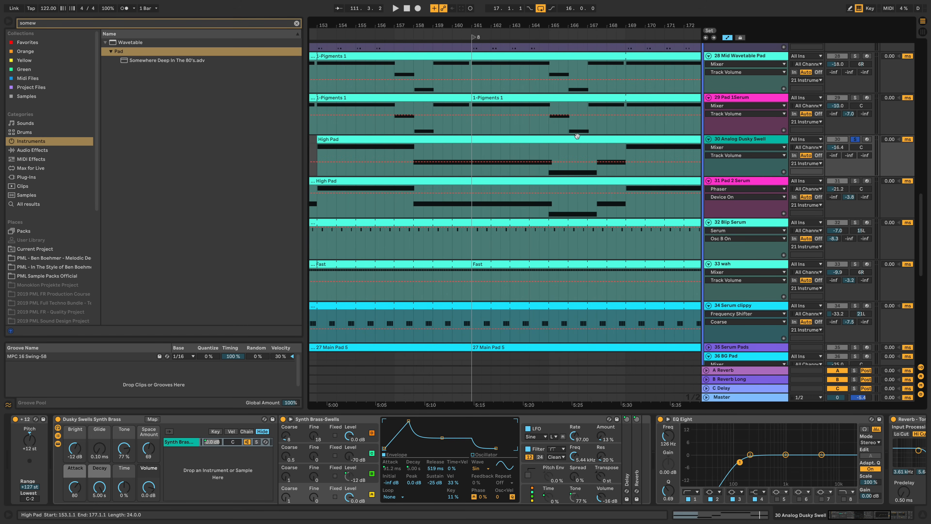
pyautogui.click(531, 150)
pyautogui.press('space')
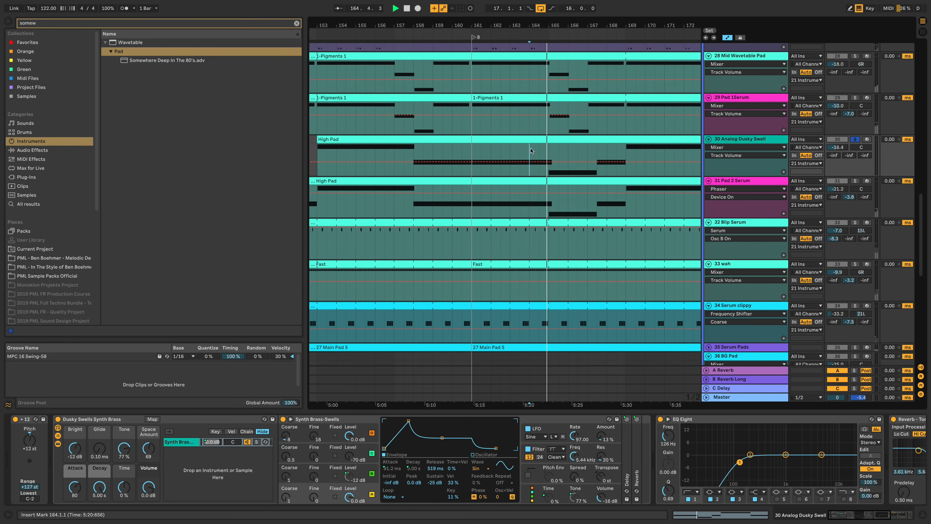
# Step: Examine the notes of Analog Dusky Swell's High Pad clip, stop playback, and return to its device chain
pyautogui.doubleClick(605, 145)
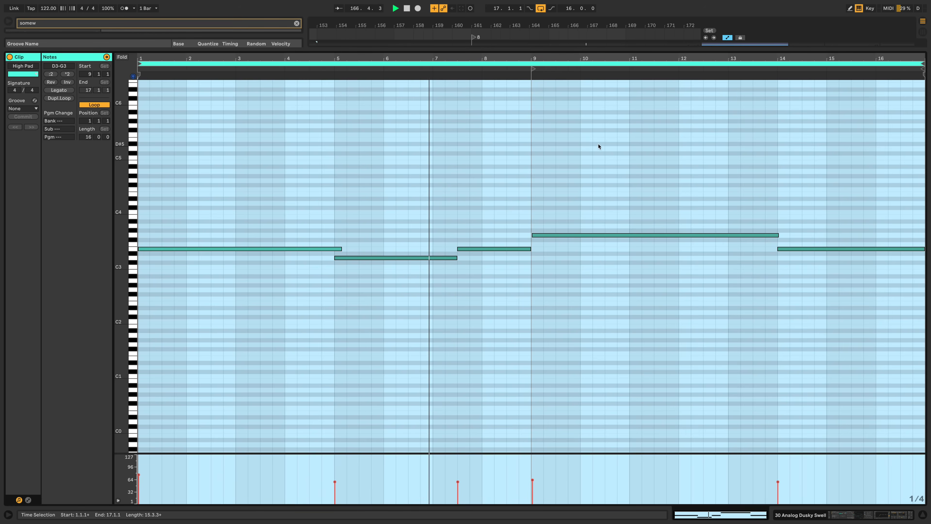
pyautogui.click(453, 207)
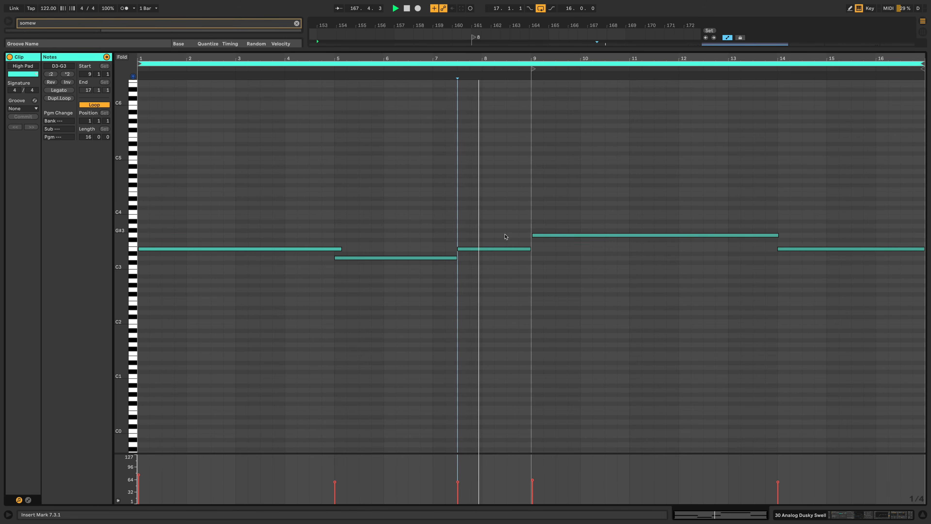
pyautogui.press('space')
pyautogui.click(845, 516)
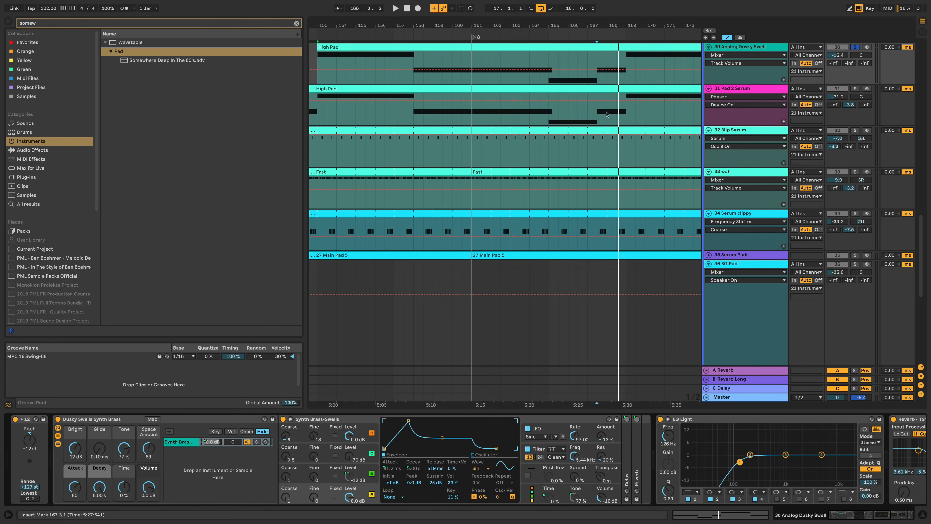
# Step: Play the full mix without solos from bar 153 and hide the device chain to enlarge the arrangement
pyautogui.moveTo(609, 22); pyautogui.dragTo(556, 2)
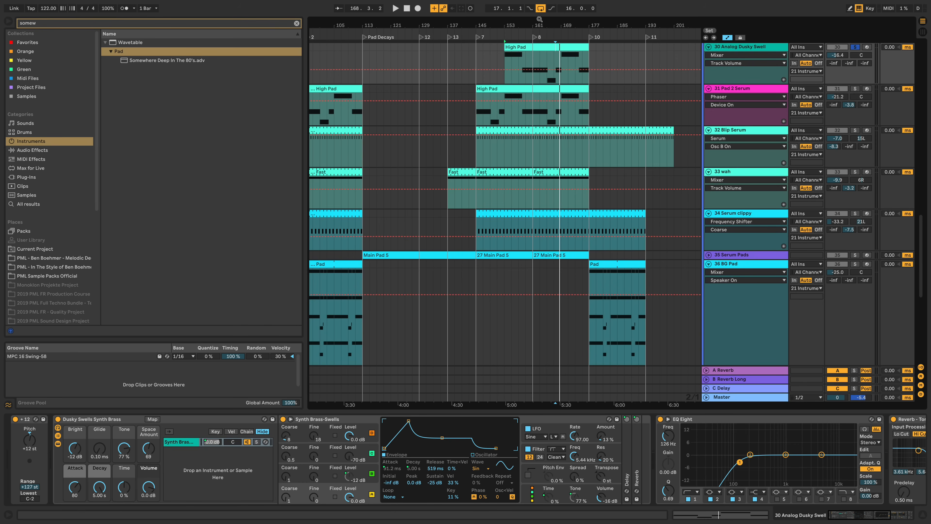
pyautogui.scroll(5, 532, 63)
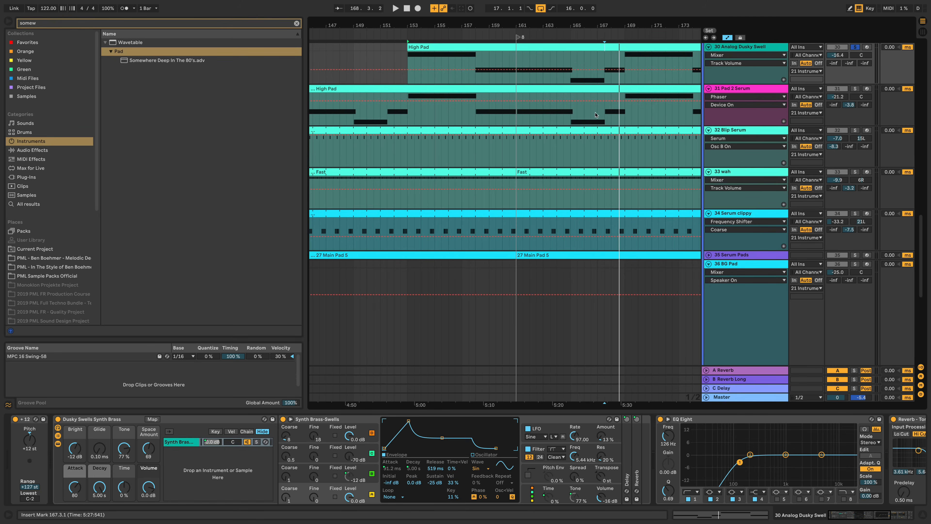
pyautogui.moveTo(564, 25); pyautogui.dragTo(523, 7)
pyautogui.press('space')
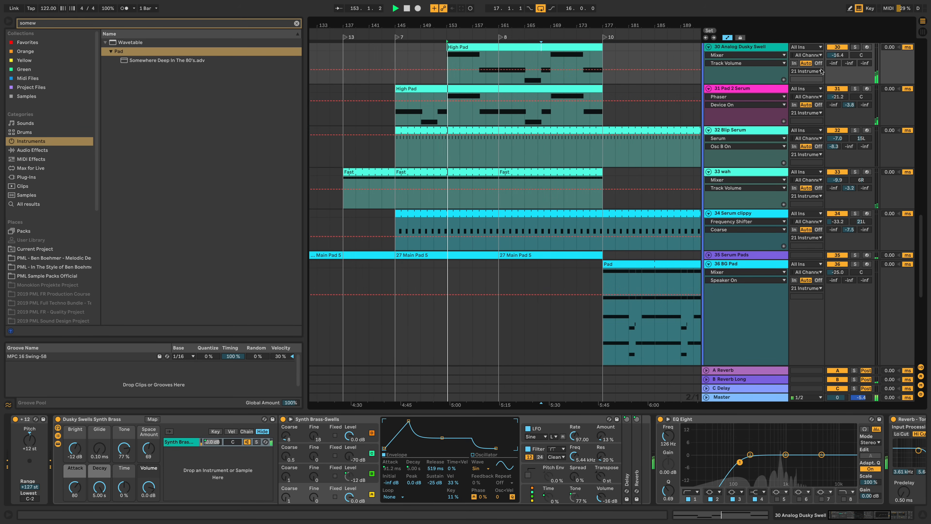
pyautogui.scroll(3, 634, 235)
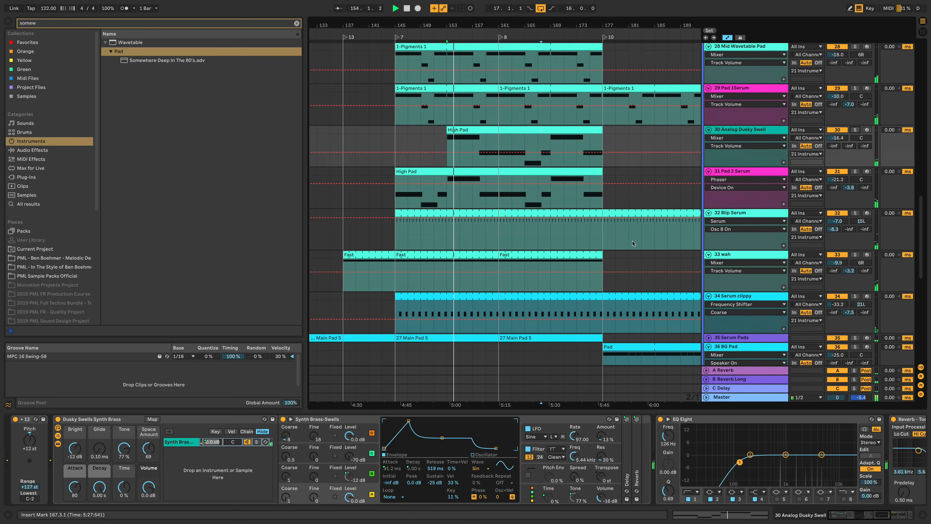
pyautogui.click(923, 515)
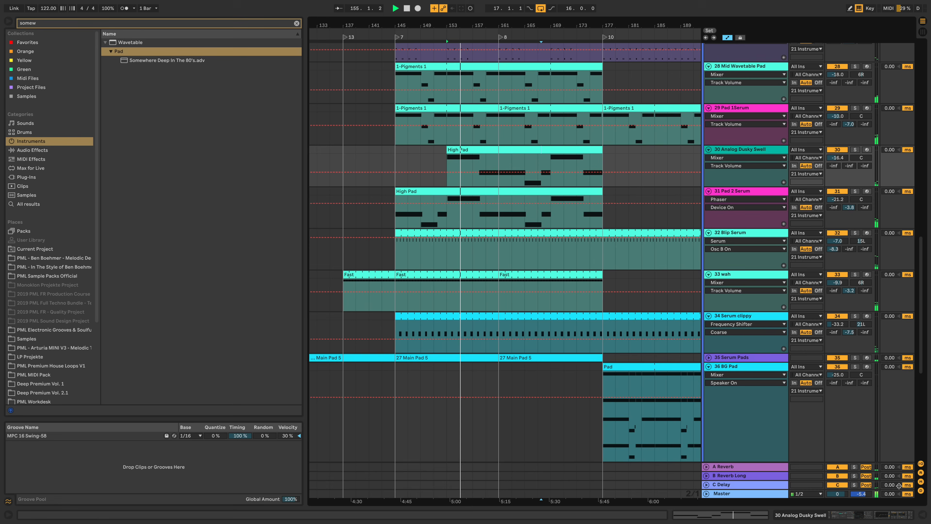
# Step: Unfold the 26 Serum Keys track during playback and review the layers up to the 21 Instrument Group
pyautogui.scroll(1, 668, 266)
pyautogui.scroll(1, 667, 265)
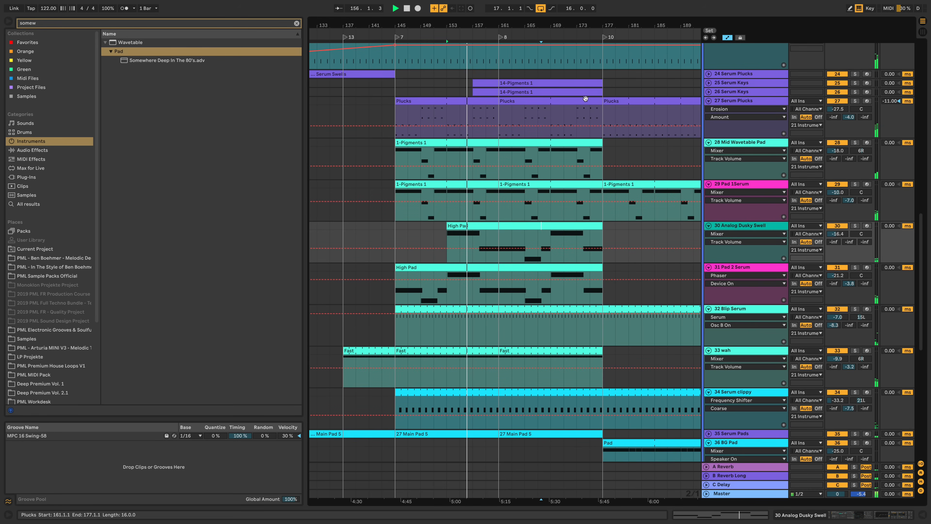
pyautogui.click(709, 92)
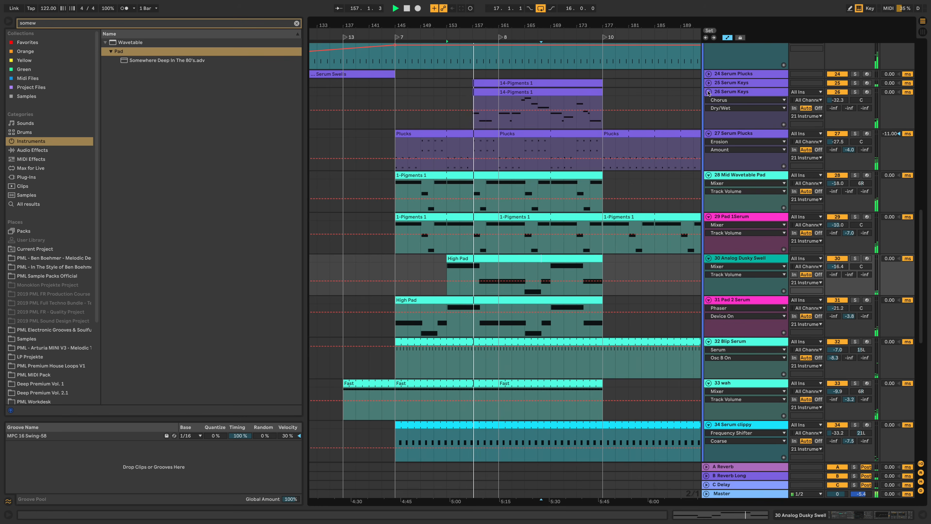
pyautogui.scroll(1, 647, 215)
pyautogui.scroll(1, 637, 235)
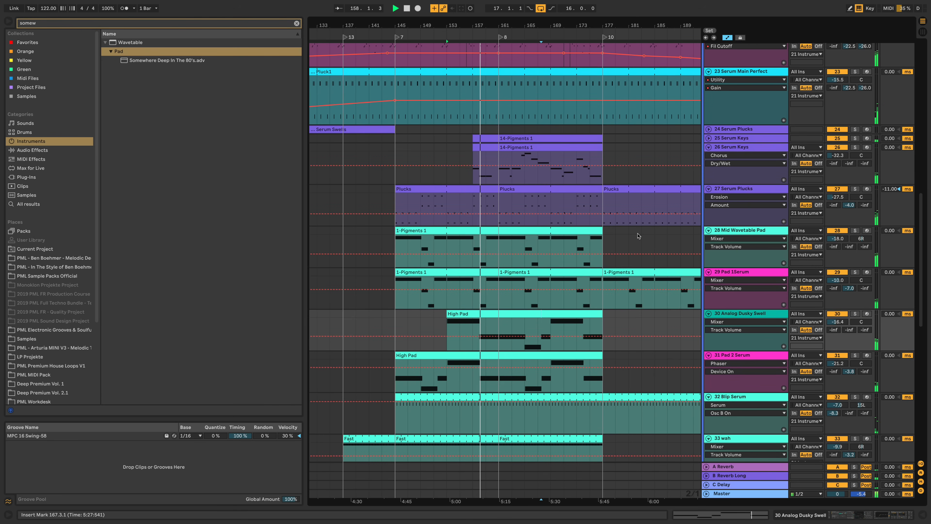
pyautogui.scroll(3, 639, 227)
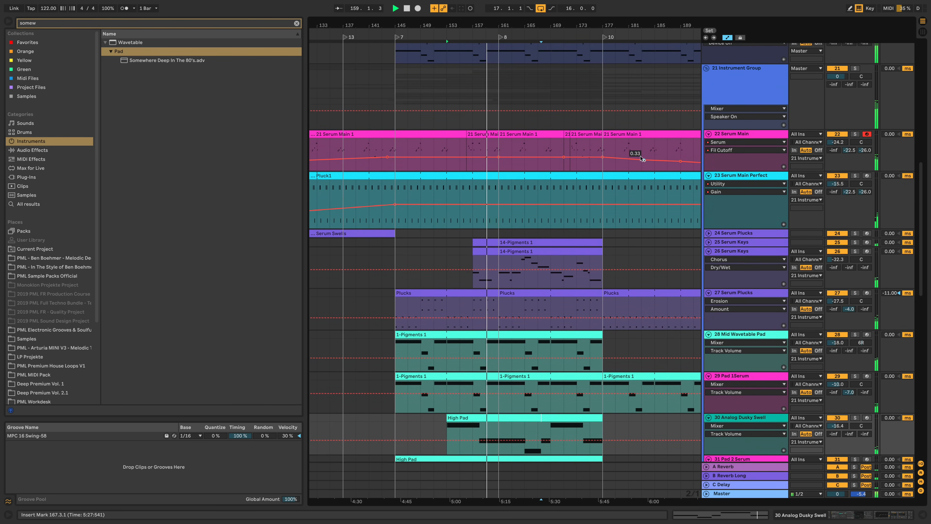
# Step: Solo the 22 Serum Main track, stop playback, and inspect its device chain and Serum settings, including Envelope 2
pyautogui.click(855, 134)
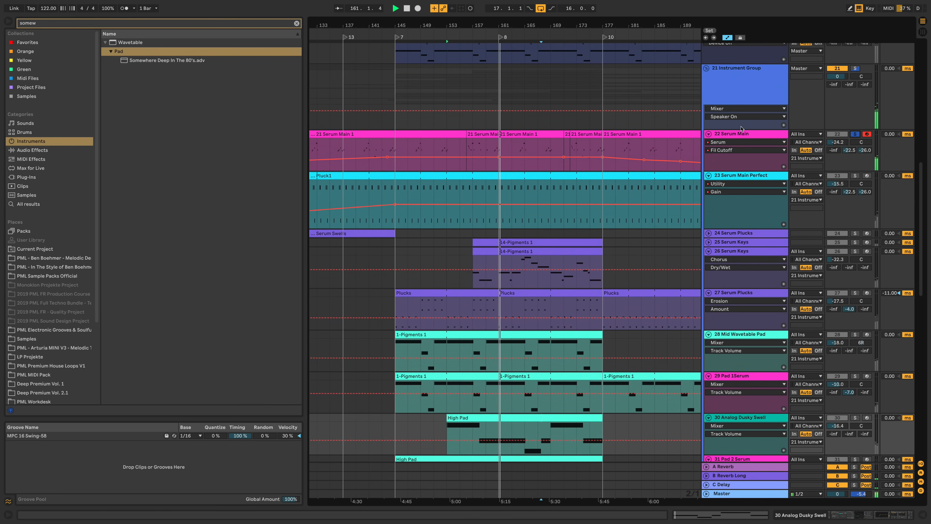
pyautogui.press('space')
pyautogui.click(742, 135)
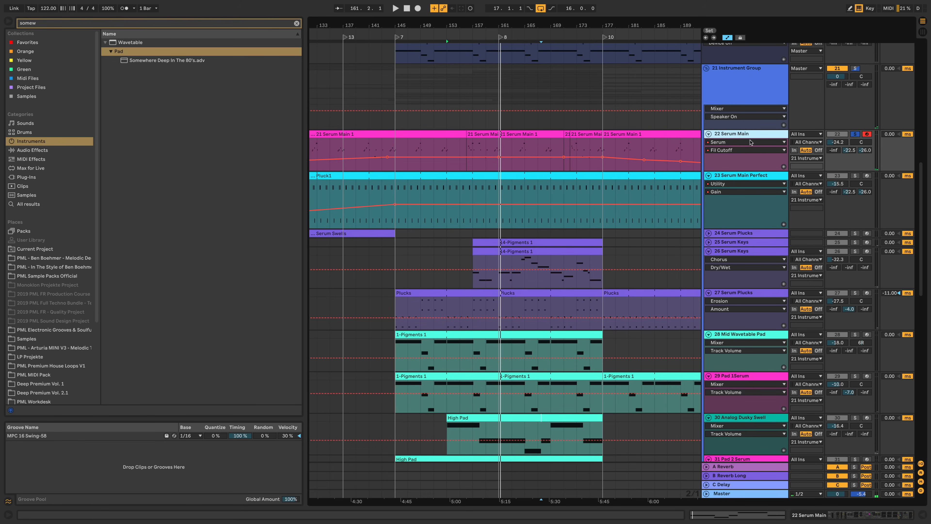
pyautogui.doubleClick(736, 135)
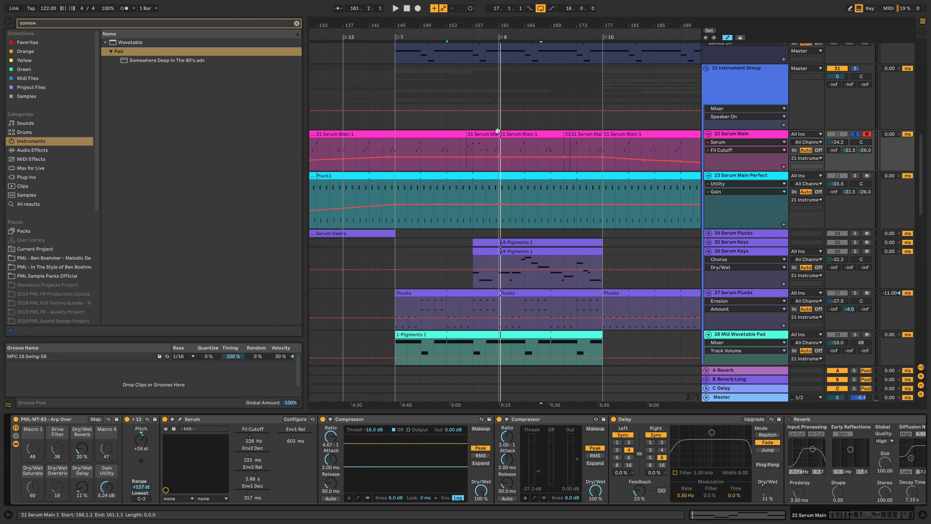
pyautogui.click(180, 419)
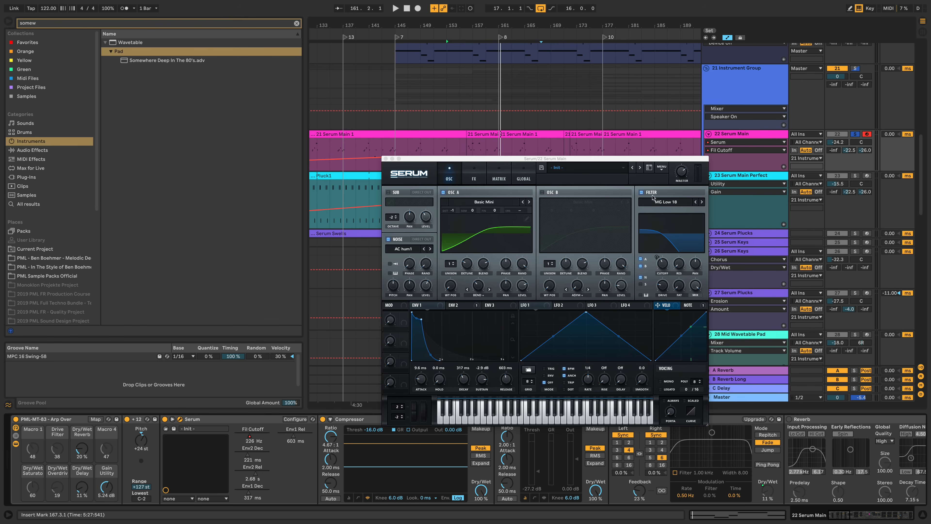
pyautogui.click(457, 309)
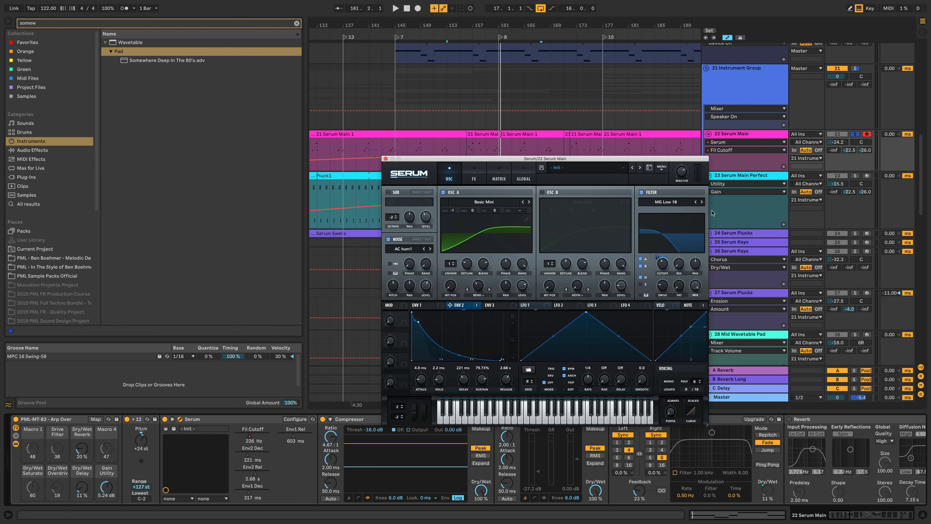
# Step: Close the Serum window and set the patch's Env2 Dec to 22 ms, Env2 Rel to 375 ms and Env1 Dec to 38 ms during playback
pyautogui.press('space')
pyautogui.press('space')
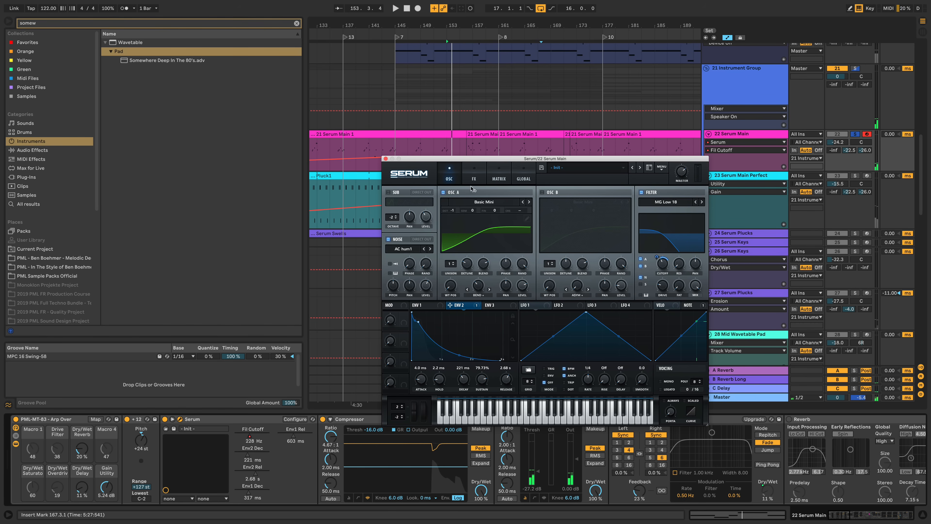
pyautogui.click(385, 159)
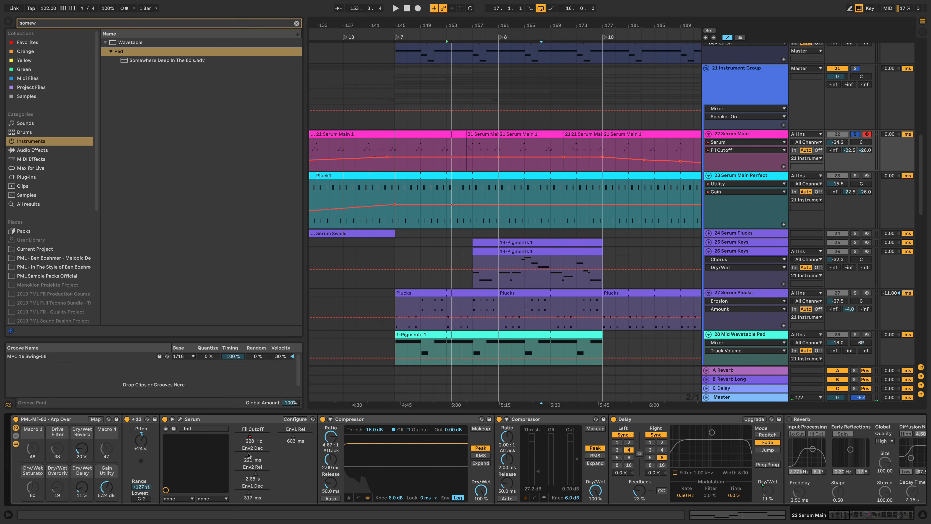
pyautogui.moveTo(248, 455); pyautogui.dragTo(245, 455)
pyautogui.press('space')
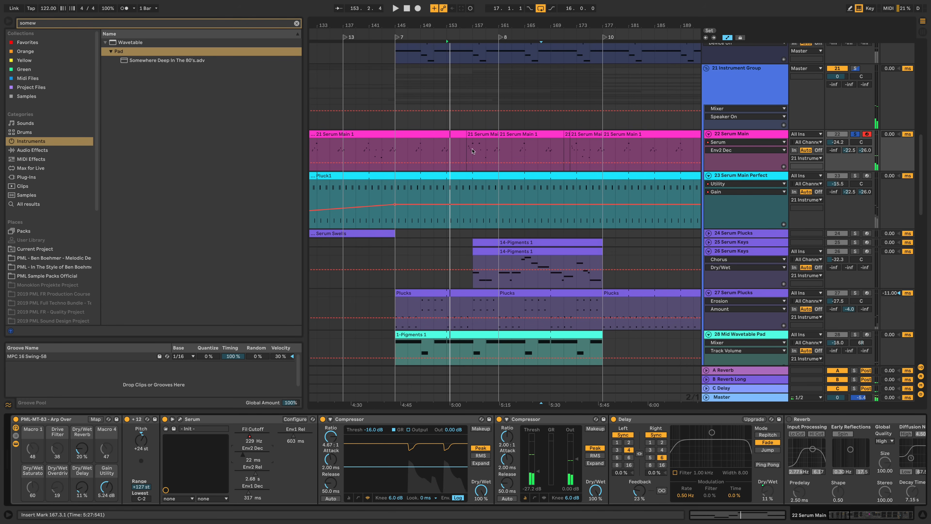
pyautogui.moveTo(255, 474)
pyautogui.mouseDown()
pyautogui.moveTo(244, 492)
pyautogui.moveTo(250, 475)
pyautogui.mouseUp()
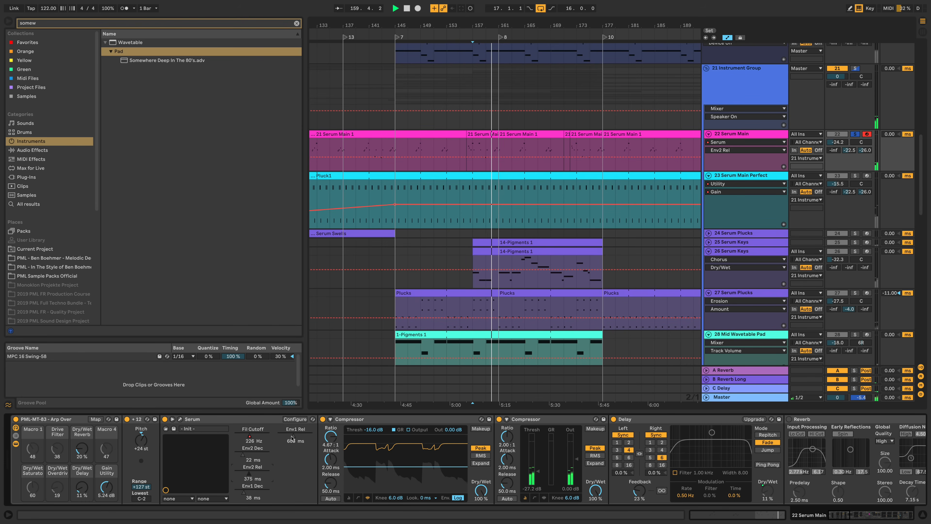
# Step: Set Serum's Fil Cutoff to 66 Hz, Env2 Dec to 375 ms, Env2 Rel to 518 ms, Env1 Dec to 933 ms and Env1 Rel to 266 ms while auditioning
pyautogui.moveTo(294, 437)
pyautogui.mouseDown()
pyautogui.moveTo(243, 436)
pyautogui.moveTo(291, 437)
pyautogui.moveTo(261, 456)
pyautogui.moveTo(246, 493)
pyautogui.moveTo(245, 436)
pyautogui.mouseUp()
pyautogui.press('space')
pyautogui.press('space')
pyautogui.press('space')
pyautogui.press('space')
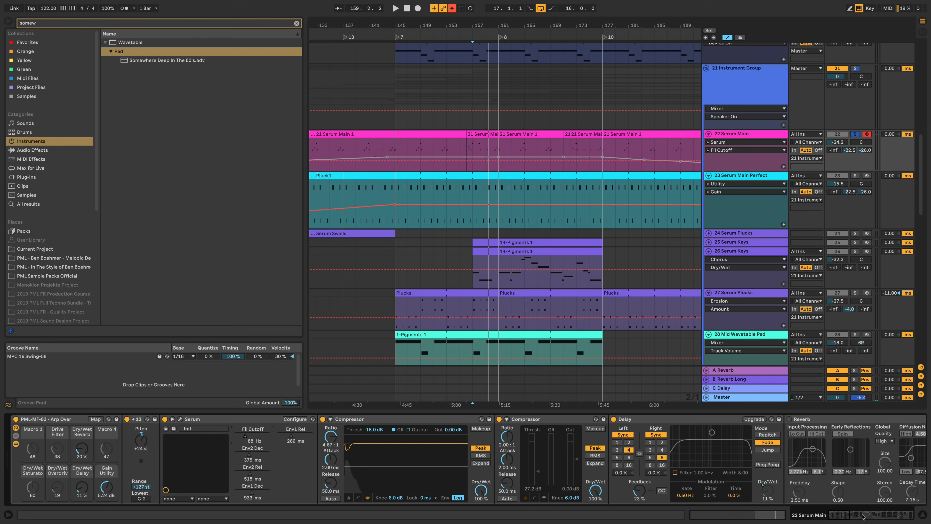
# Step: Compare 22 Serum Main with its Auto Filter bypassed and enabled during playback, and stop playback with the filter on
pyautogui.moveTo(831, 515); pyautogui.dragTo(849, 514)
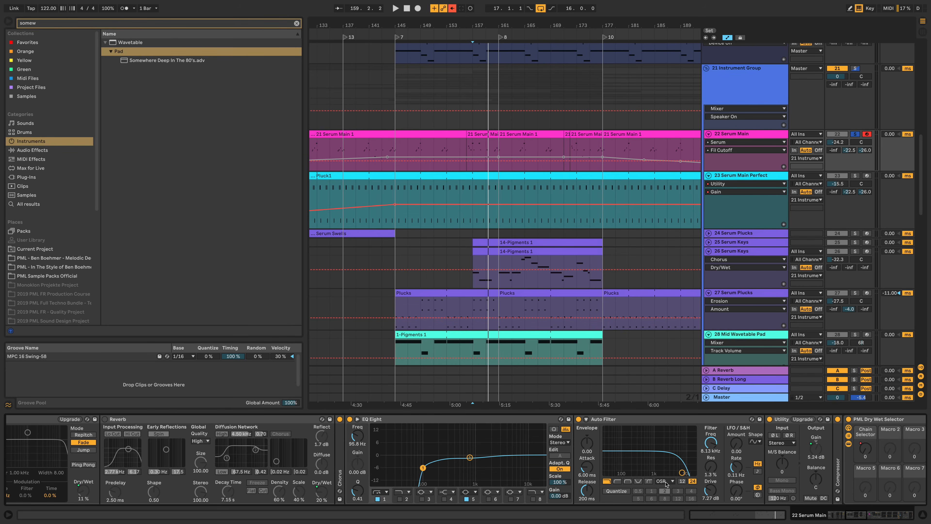
pyautogui.click(578, 419)
pyautogui.press('space')
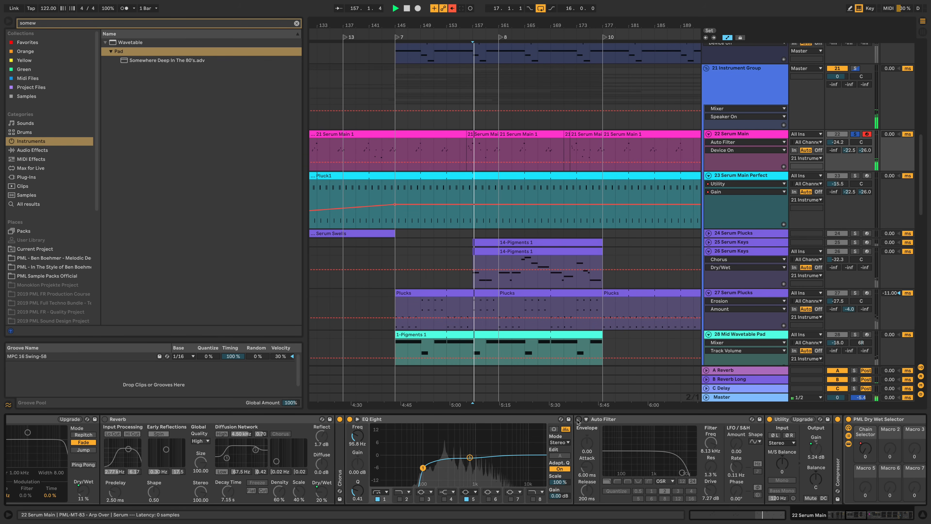
pyautogui.click(579, 419)
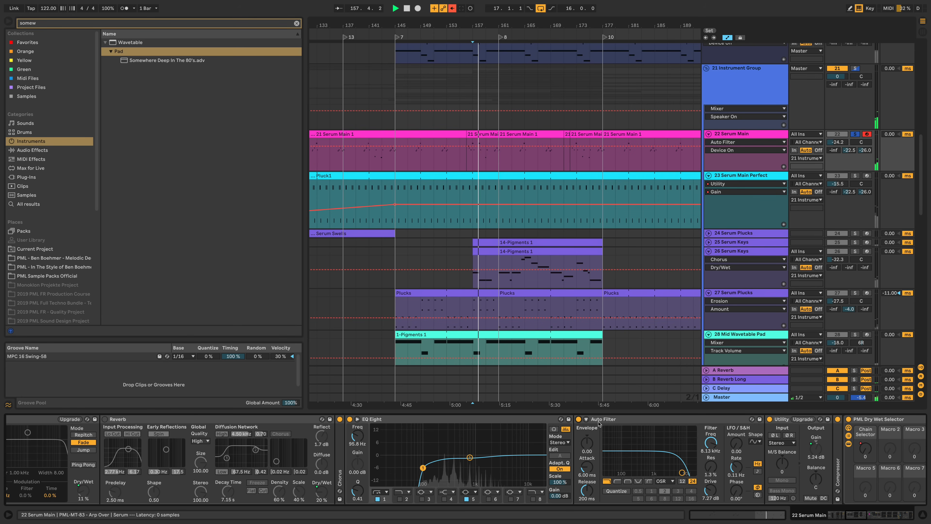
pyautogui.press('space')
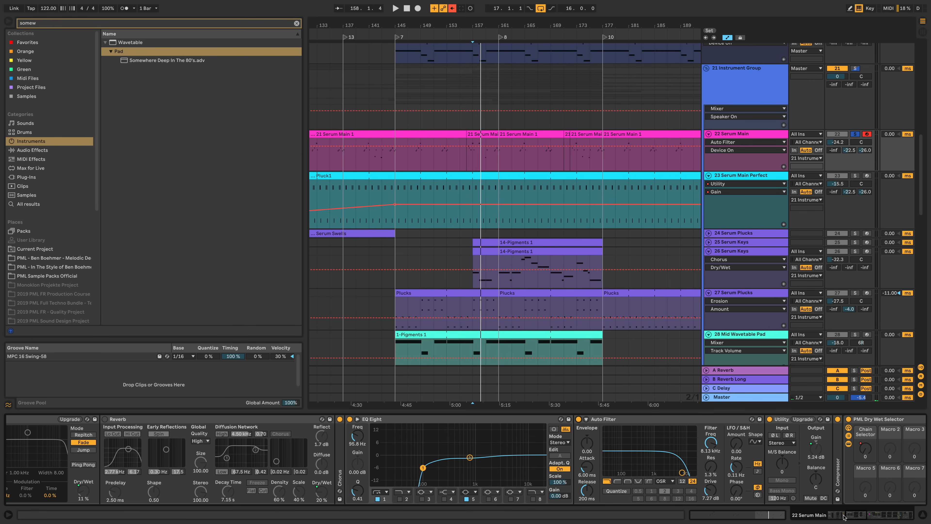
pyautogui.moveTo(844, 517); pyautogui.dragTo(898, 513)
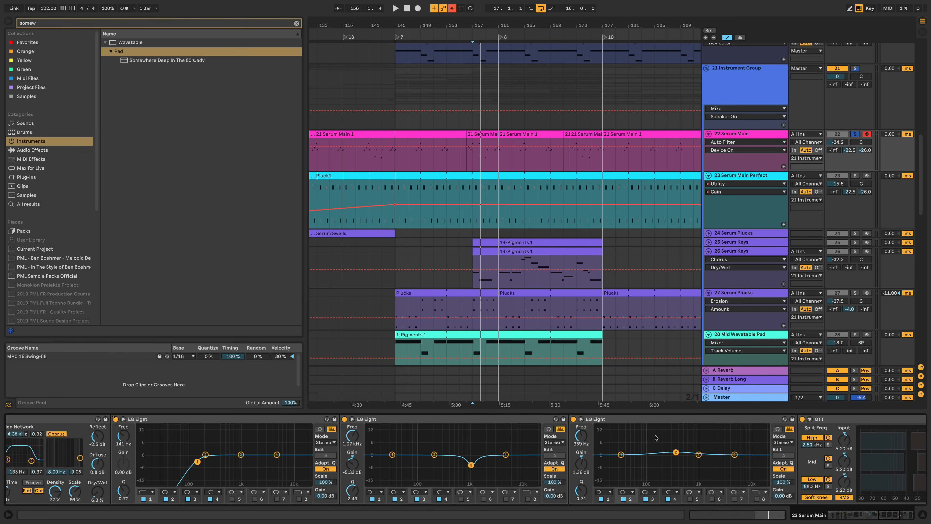
pyautogui.click(277, 418)
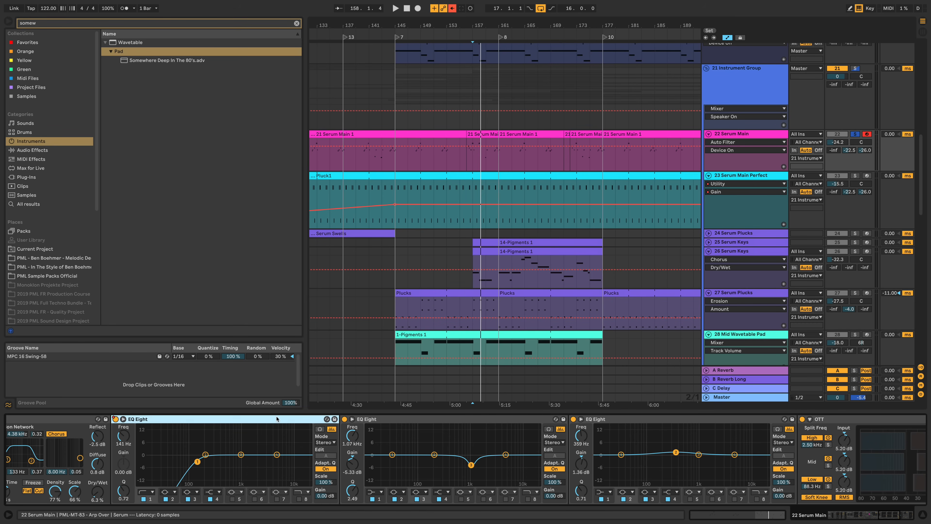
pyautogui.keyDown('shift'); pyautogui.click(673, 421); pyautogui.keyUp('shift')
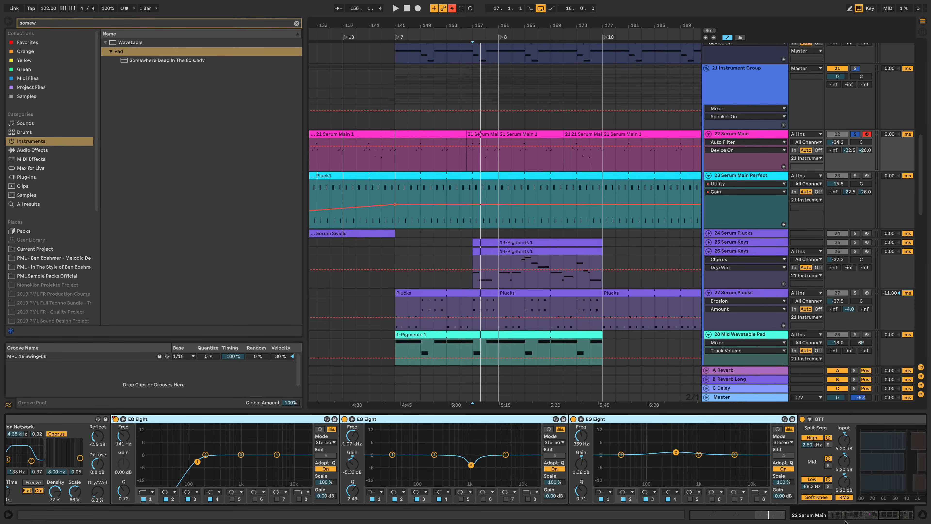
pyautogui.moveTo(847, 518); pyautogui.dragTo(903, 516)
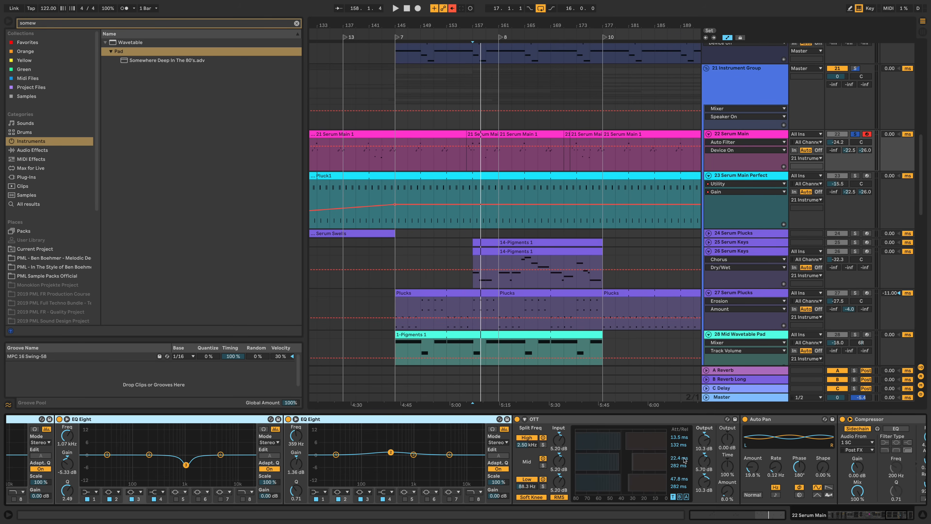
pyautogui.click(893, 515)
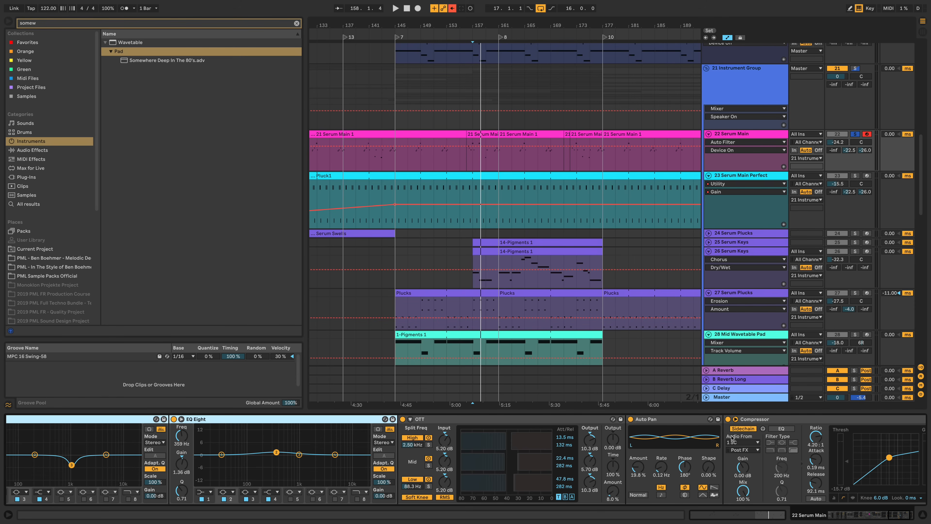
# Step: Play the full mix without solos, enlarge and zoom out the arrangement, and re-enable the overridden automation
pyautogui.press('space')
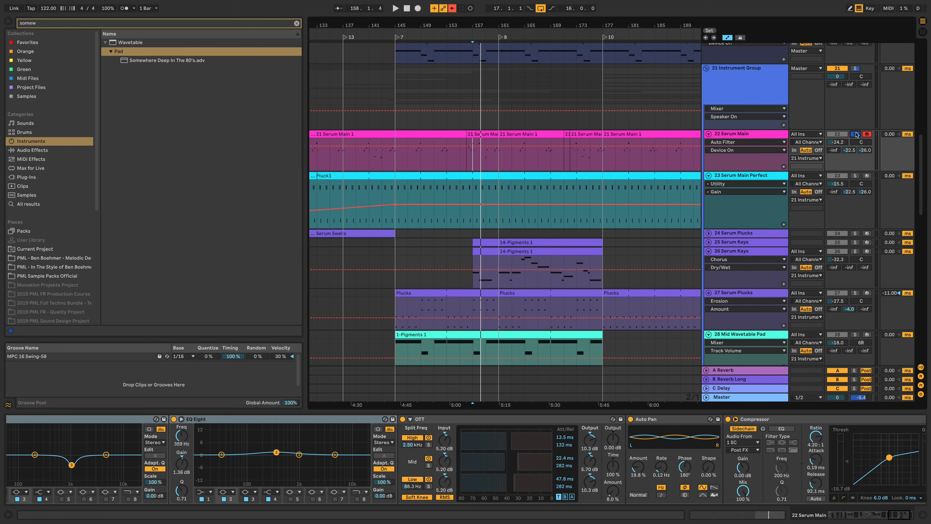
pyautogui.click(922, 515)
pyautogui.moveTo(591, 25); pyautogui.dragTo(590, 8)
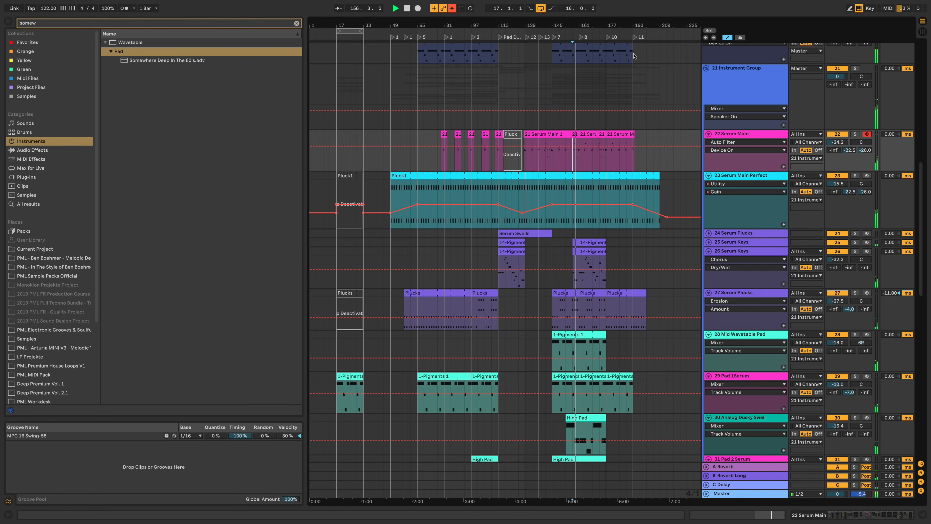
pyautogui.click(453, 12)
# Step: Fold the 22 Serum Main, 20 Wavetable Bass, 23 Serum Main Perfect and 18 Fast HAT SEND1 tracks during playback
pyautogui.scroll(5, 724, 239)
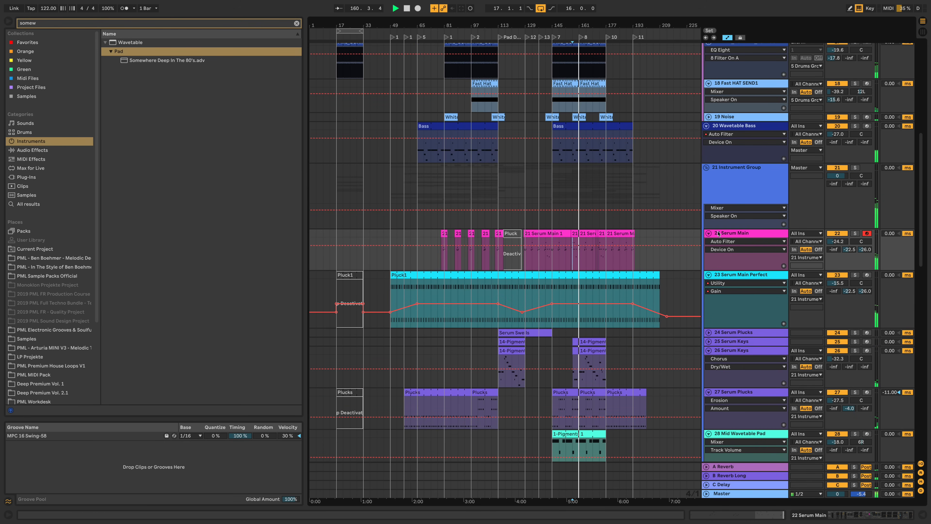
pyautogui.click(708, 233)
pyautogui.click(706, 126)
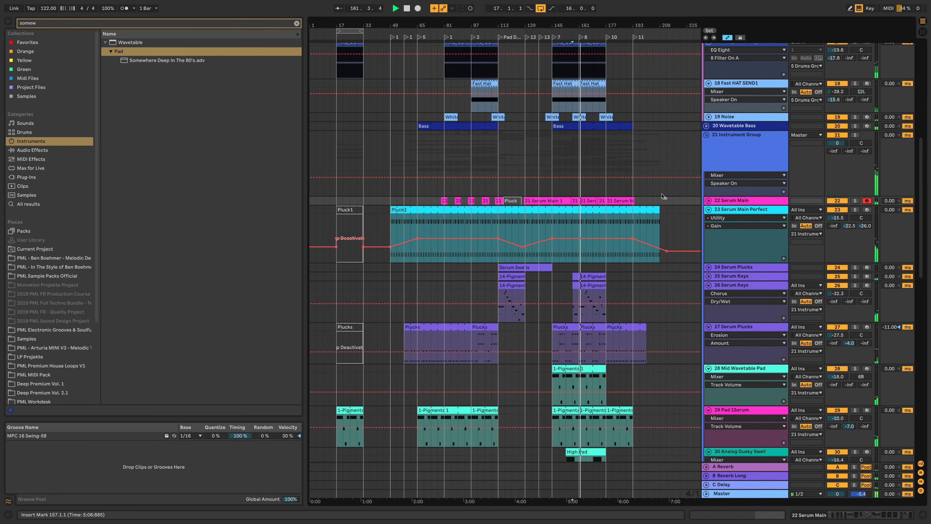
pyautogui.scroll(3, 664, 197)
pyautogui.click(708, 269)
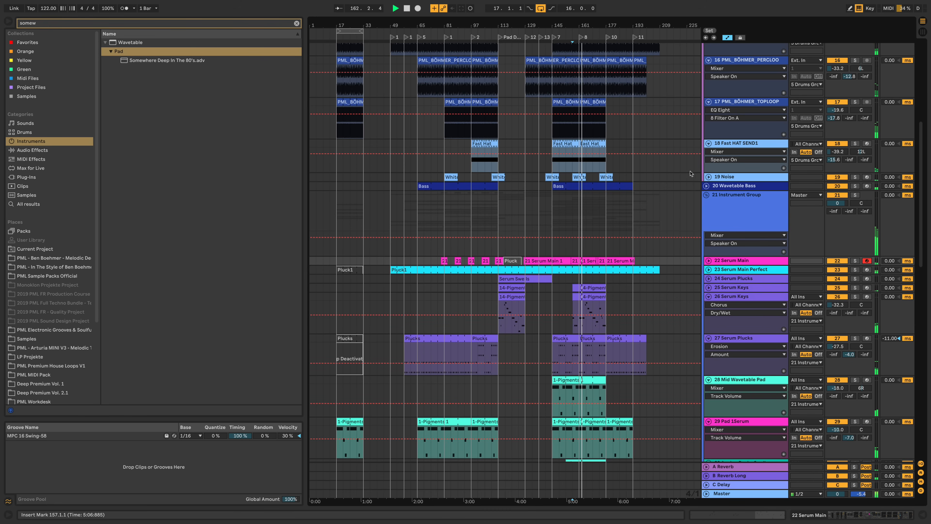
pyautogui.click(709, 143)
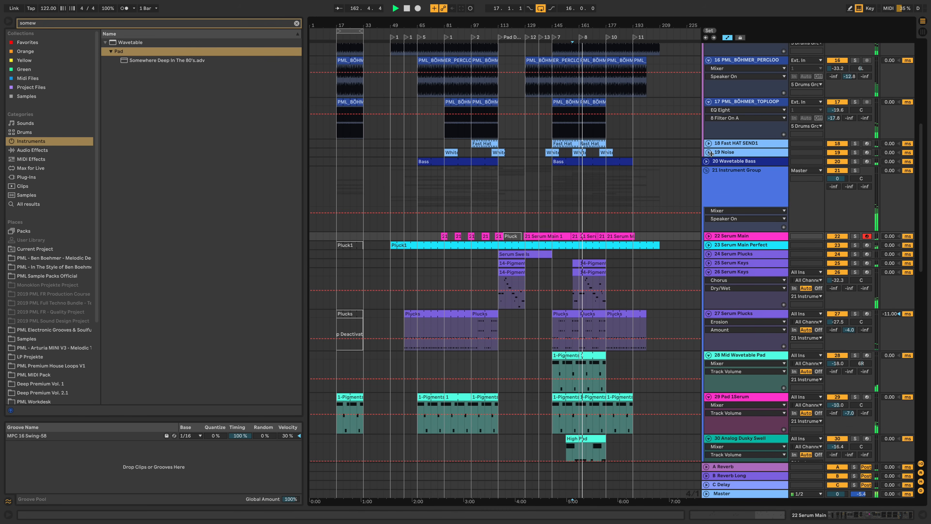
# Step: Fold the 26 Serum Keys, 27 Serum Plucks, 28 Mid Wavetable Pad and 29 Pad 1Serum tracks, and stop playback
pyautogui.click(708, 271)
pyautogui.click(709, 280)
pyautogui.click(709, 290)
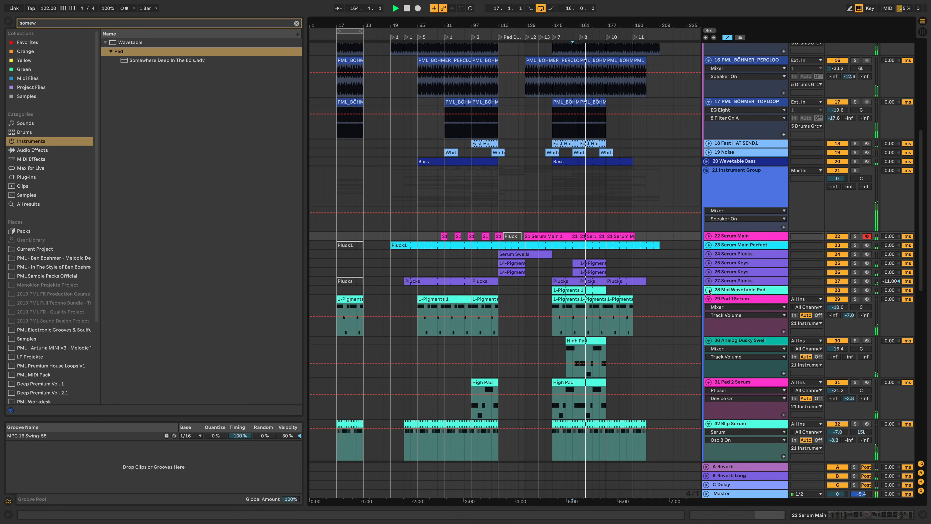
pyautogui.click(708, 298)
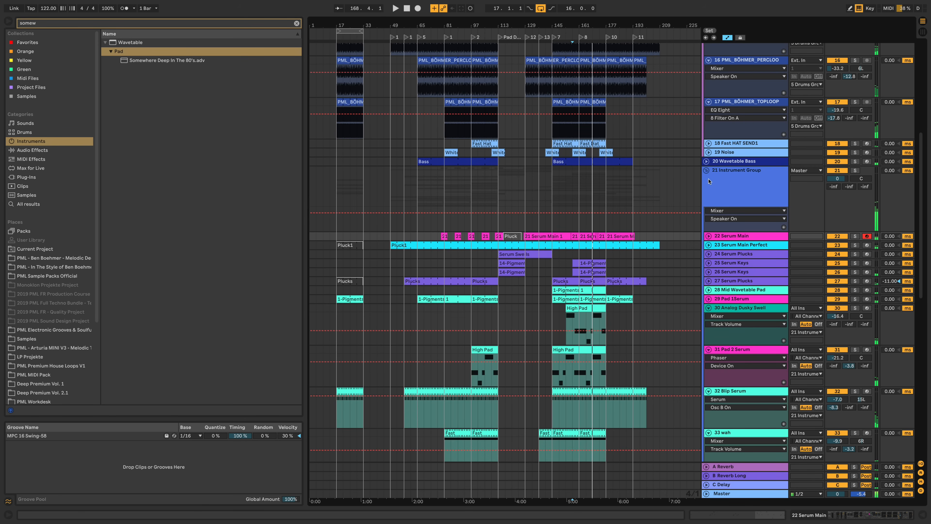
pyautogui.press('space')
# Step: Fold percussion and top loop tracks 15, 16 and 17 in the Drums Group
pyautogui.scroll(10, 680, 293)
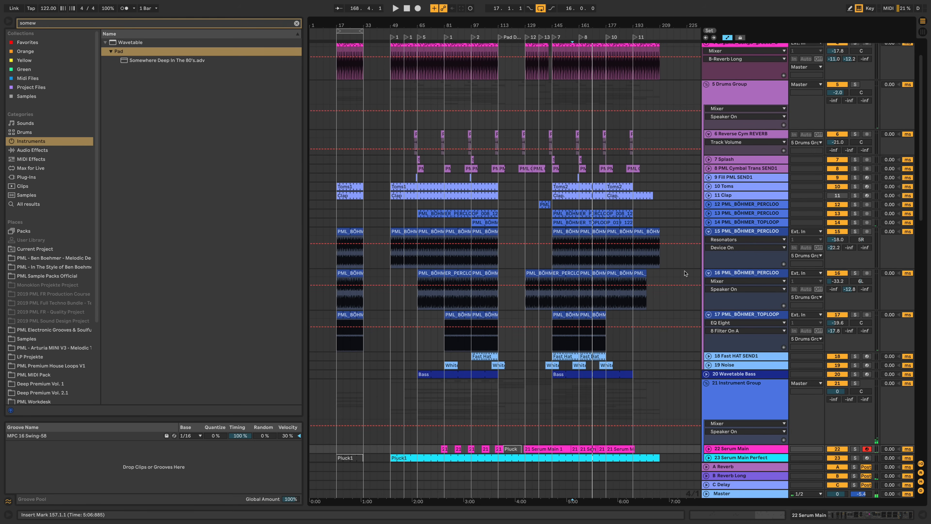
pyautogui.scroll(2, 665, 158)
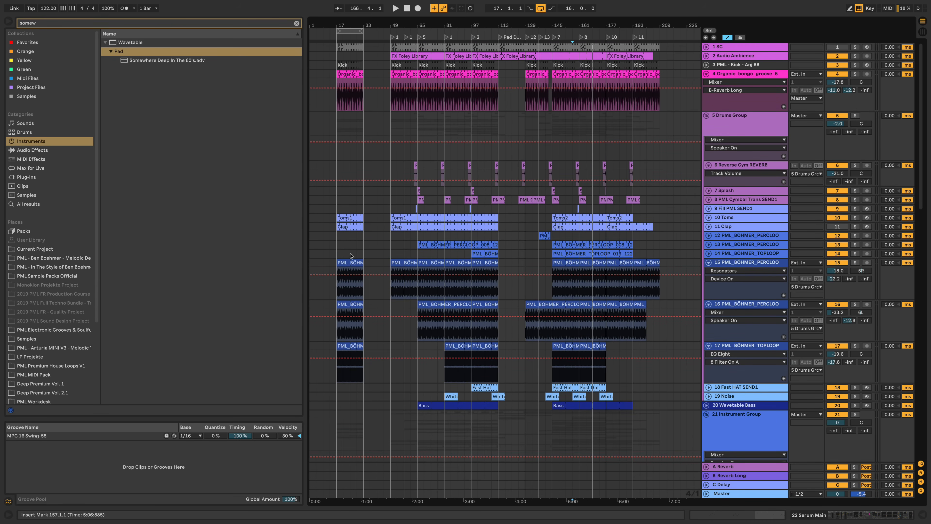
pyautogui.click(709, 263)
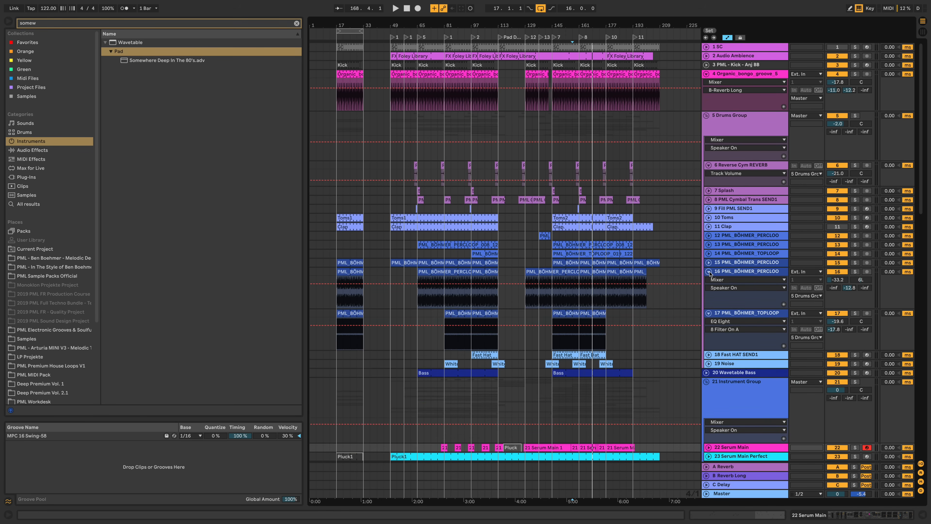
pyautogui.click(709, 272)
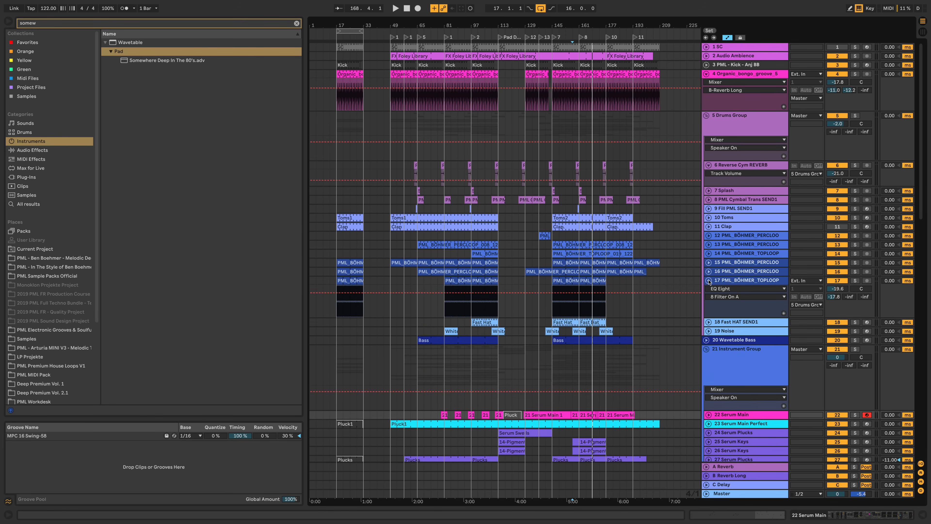
pyautogui.click(709, 280)
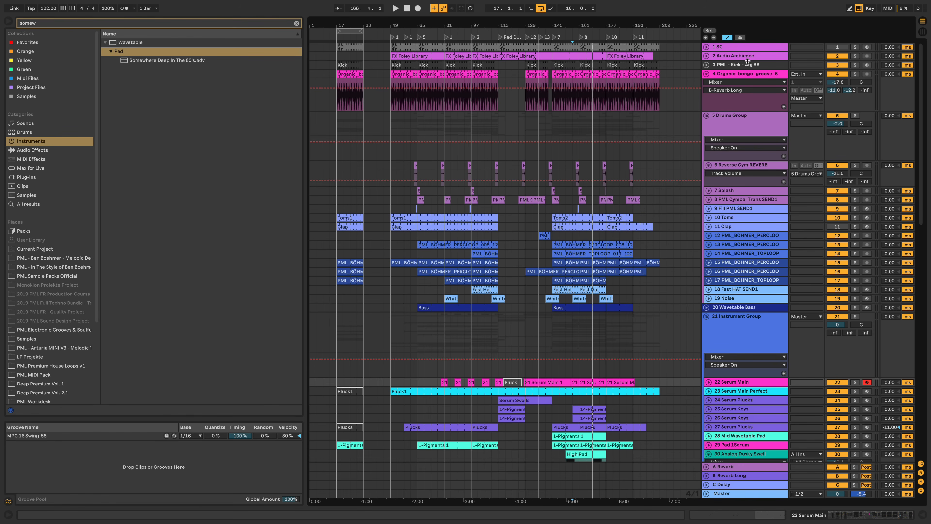
# Step: Solo and audition the 4 Organic_bongo_groove track, and inspect its device chain and its clips near the arrangement's start
pyautogui.click(752, 78)
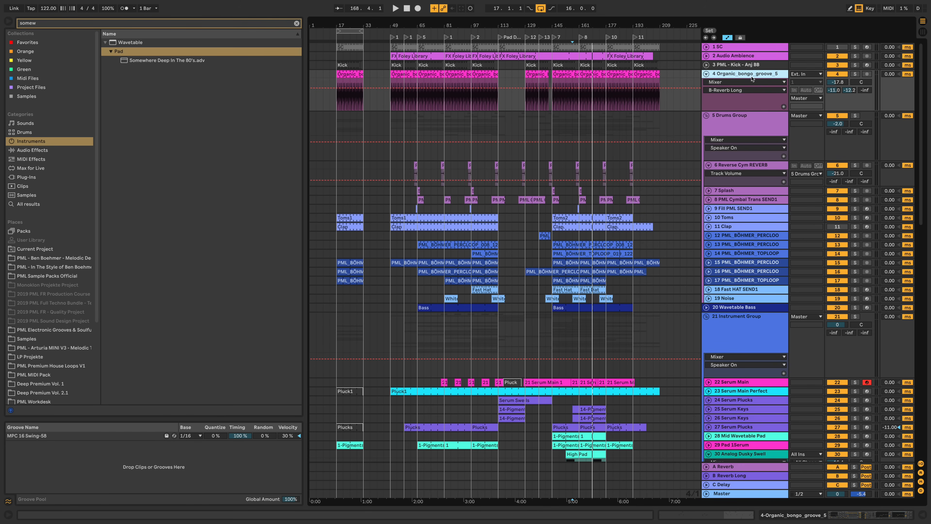
pyautogui.click(855, 74)
pyautogui.press('space')
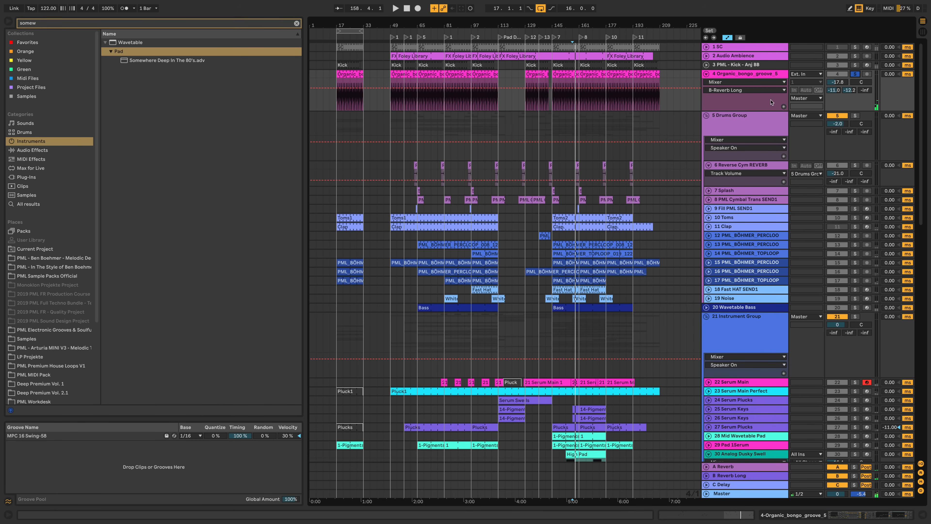
pyautogui.click(733, 75)
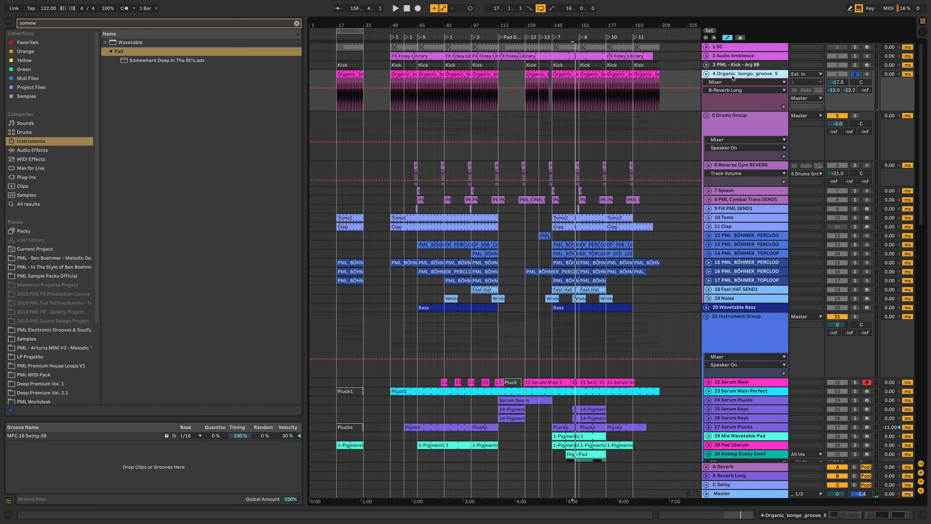
pyautogui.doubleClick(734, 75)
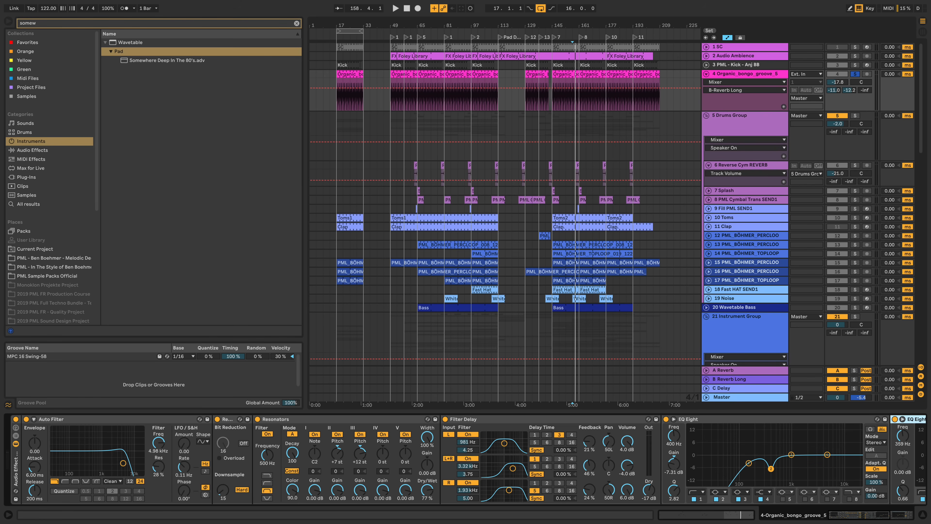
pyautogui.moveTo(352, 26)
pyautogui.mouseDown()
pyautogui.moveTo(354, 47)
pyautogui.moveTo(437, 99)
pyautogui.mouseUp()
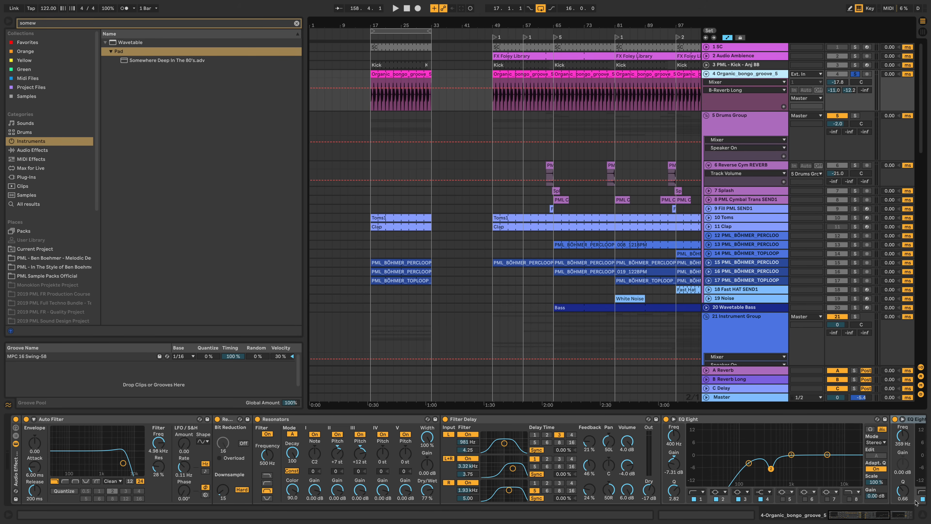
# Step: Hide the device chain, zoom the arrangement back out, and fold the 4 Organic_bongo_groove track and the 5 Drums Group
pyautogui.click(925, 514)
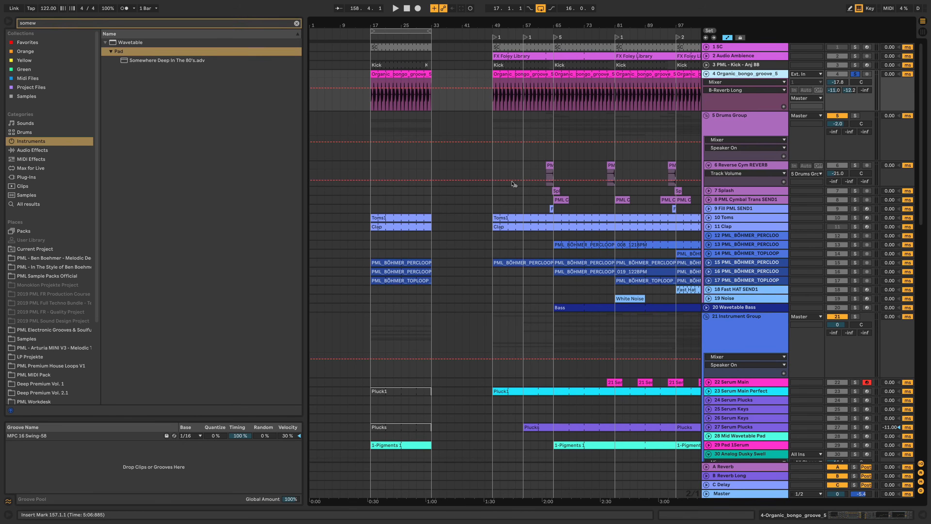
pyautogui.click(706, 74)
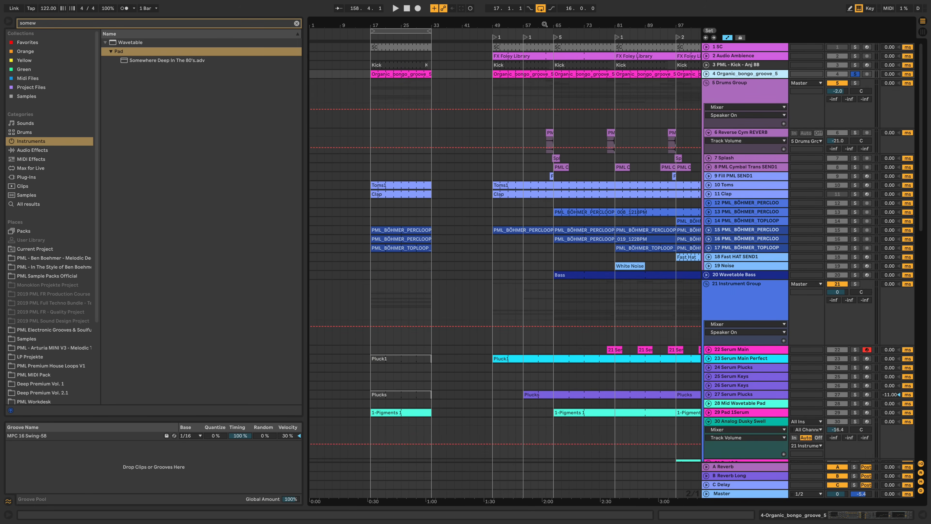
pyautogui.moveTo(545, 25)
pyautogui.mouseDown()
pyautogui.moveTo(538, 10)
pyautogui.moveTo(548, 25)
pyautogui.moveTo(539, 21)
pyautogui.mouseUp()
pyautogui.click(706, 82)
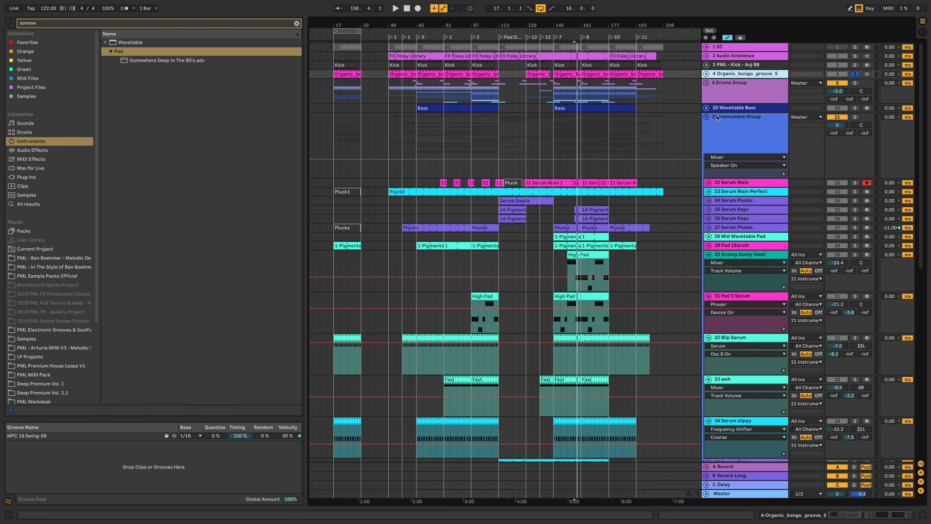
# Step: Collapse and reopen the 21 Instrument Group, and look through all of its tracks down to 44 Pad
pyautogui.click(707, 117)
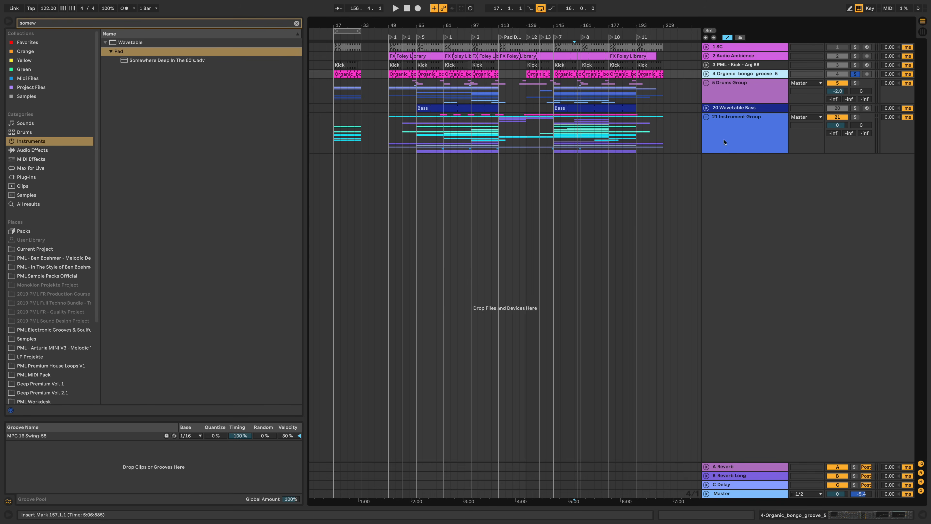
pyautogui.click(706, 116)
pyautogui.scroll(-10, 732, 414)
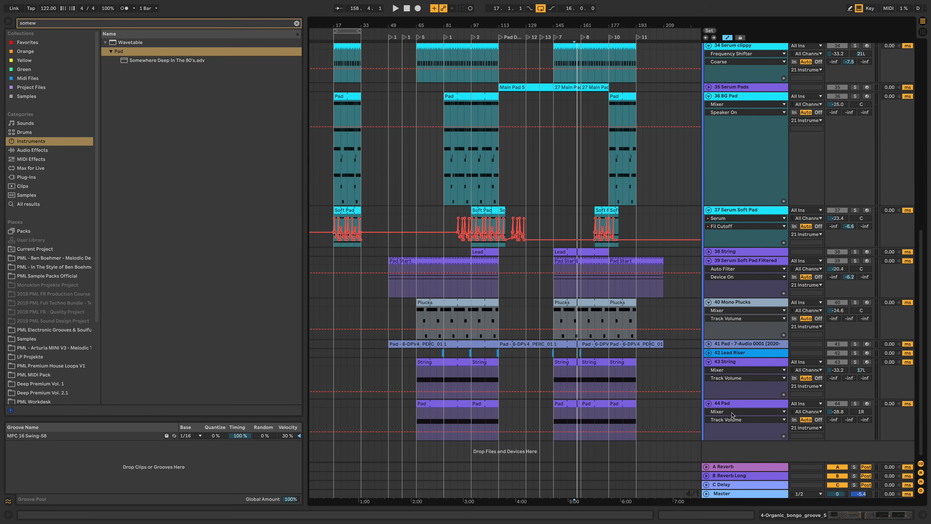
pyautogui.scroll(10, 711, 409)
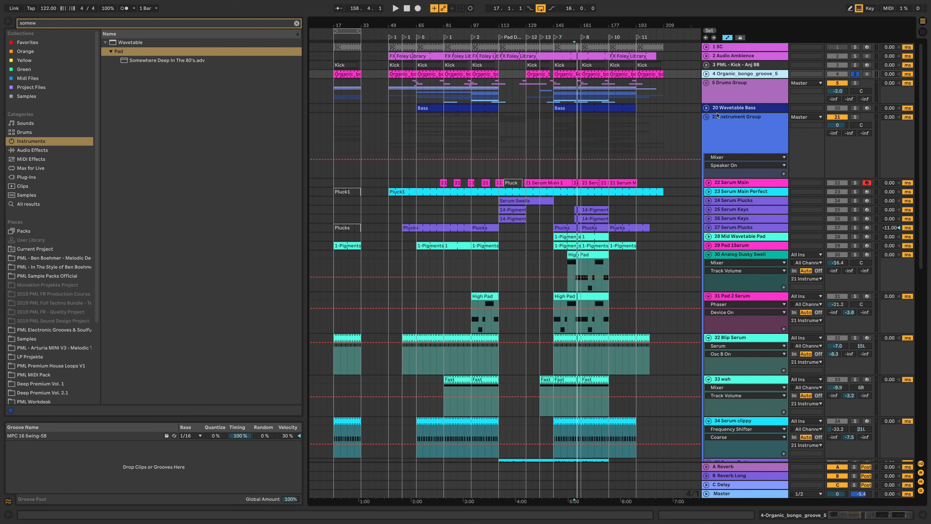
pyautogui.click(707, 117)
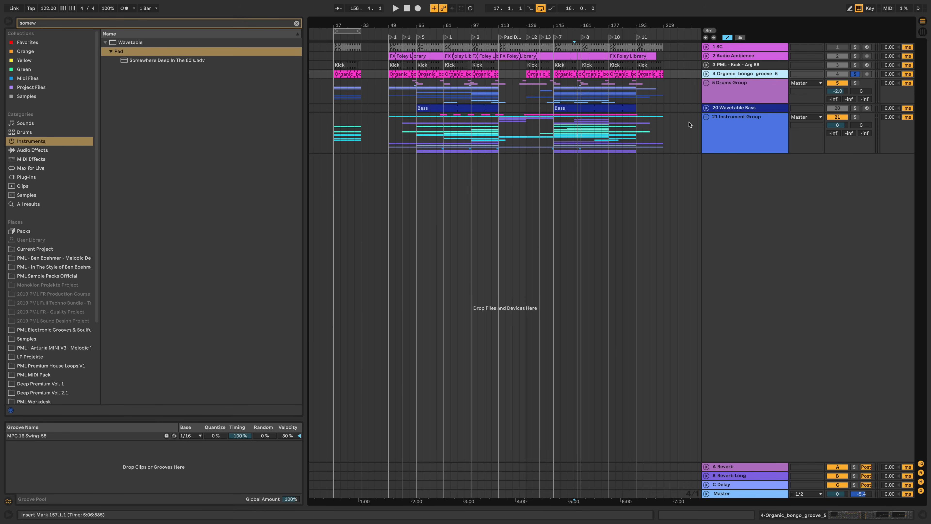
pyautogui.click(706, 117)
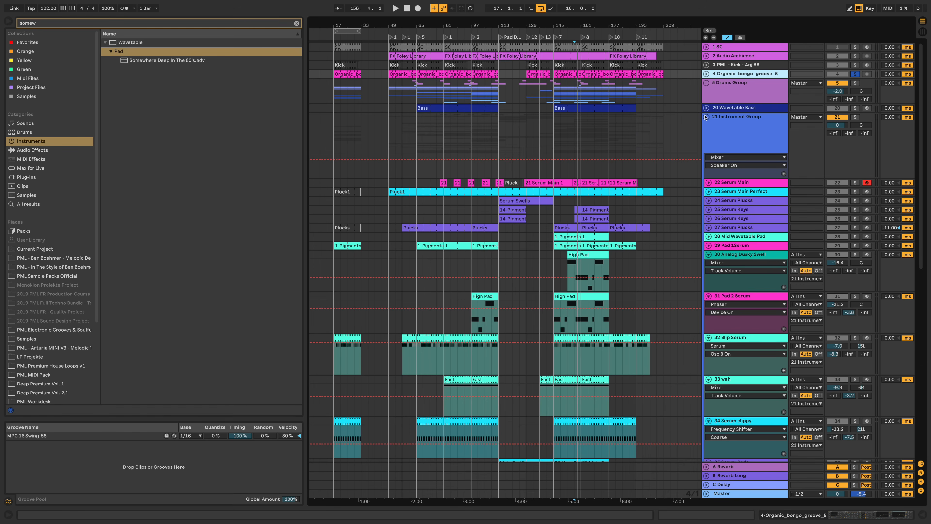
# Step: Fold the 30 Analog Dusky Swell, 31 Pad 2 Serum, 32 Blip Serum, 33 wah, 34 Serum clippy and 36 BG Pad tracks
pyautogui.click(708, 254)
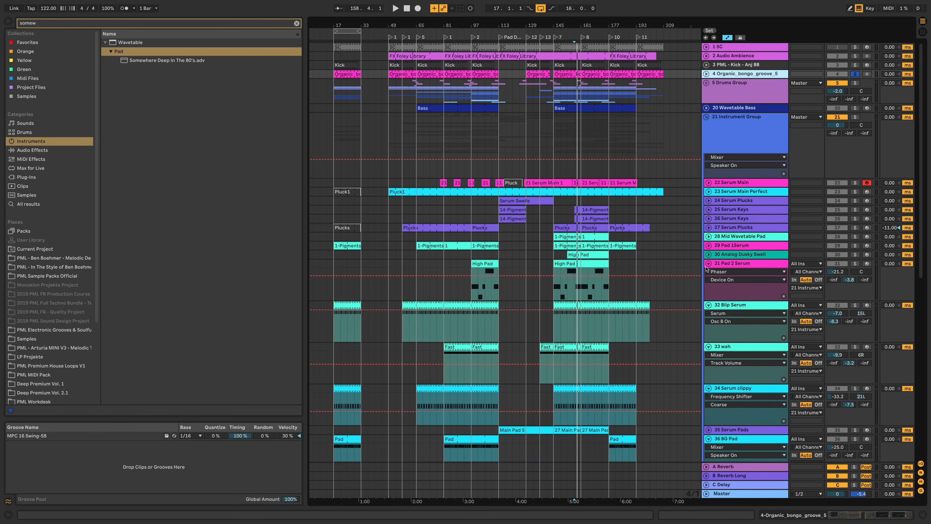
pyautogui.click(709, 263)
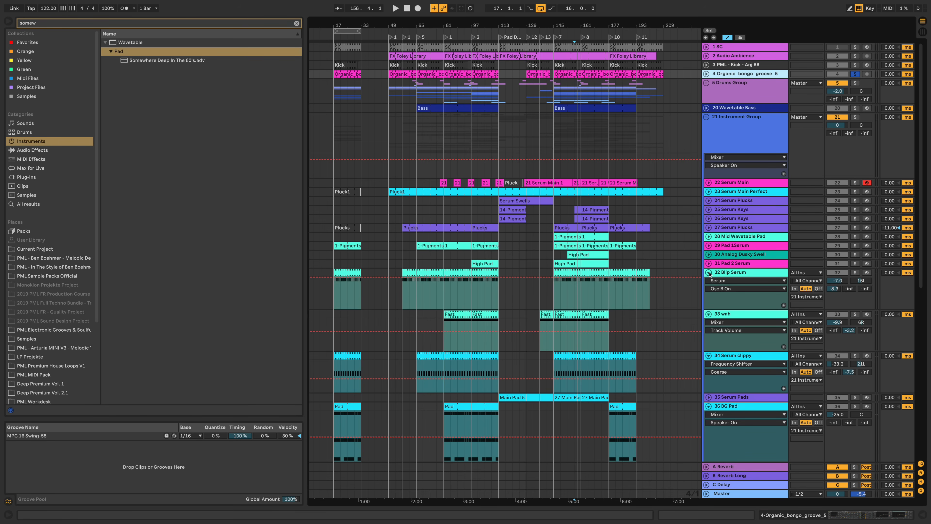
pyautogui.click(709, 273)
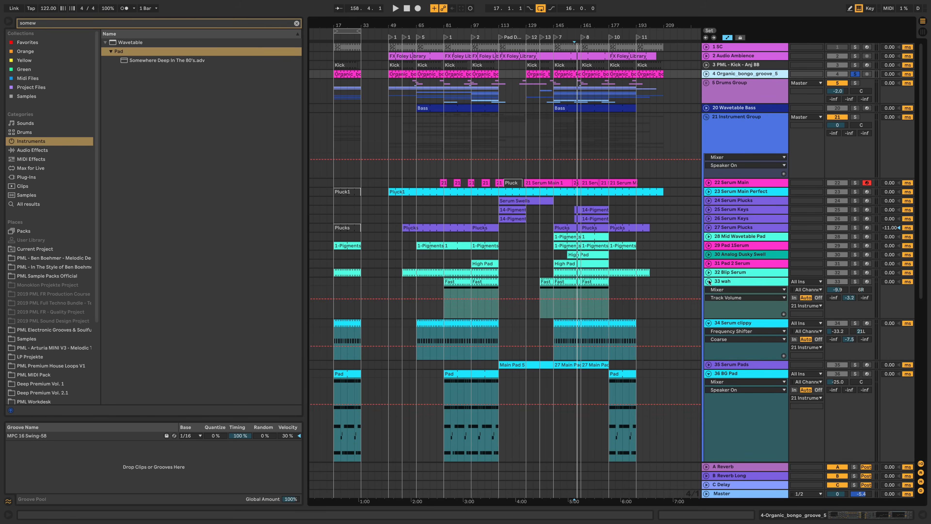
pyautogui.click(708, 281)
pyautogui.click(709, 290)
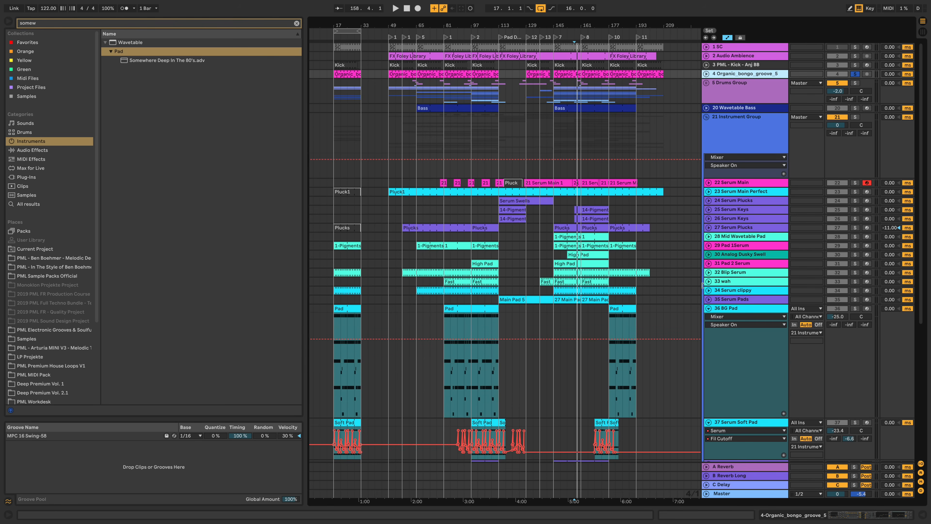
pyautogui.click(708, 308)
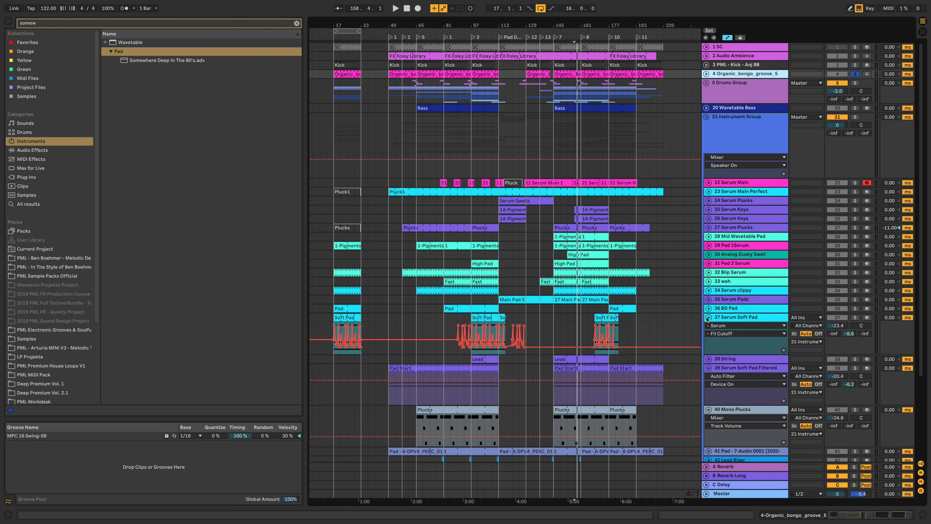
# Step: Fold tracks 37, 39, 40 and 43 in the Instrument Group, and set the loop to 160 bars starting at bar 49
pyautogui.click(709, 318)
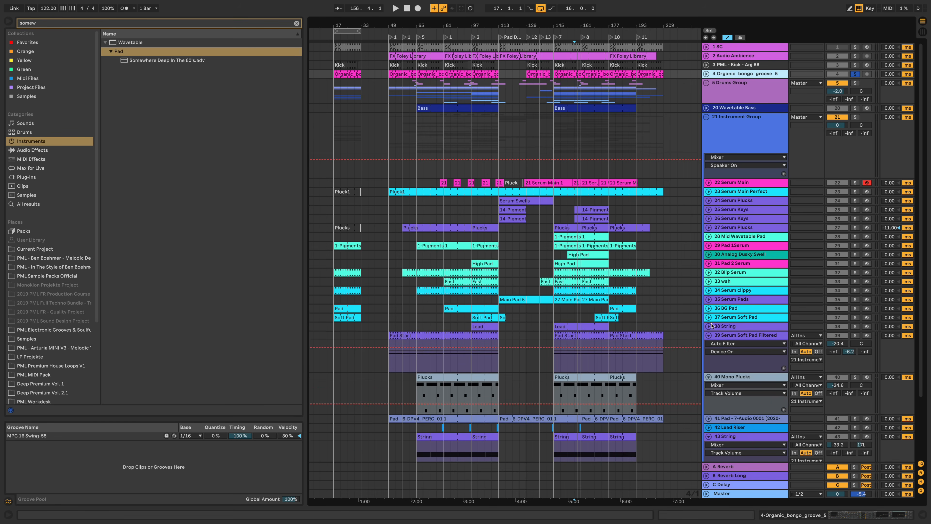
pyautogui.click(708, 335)
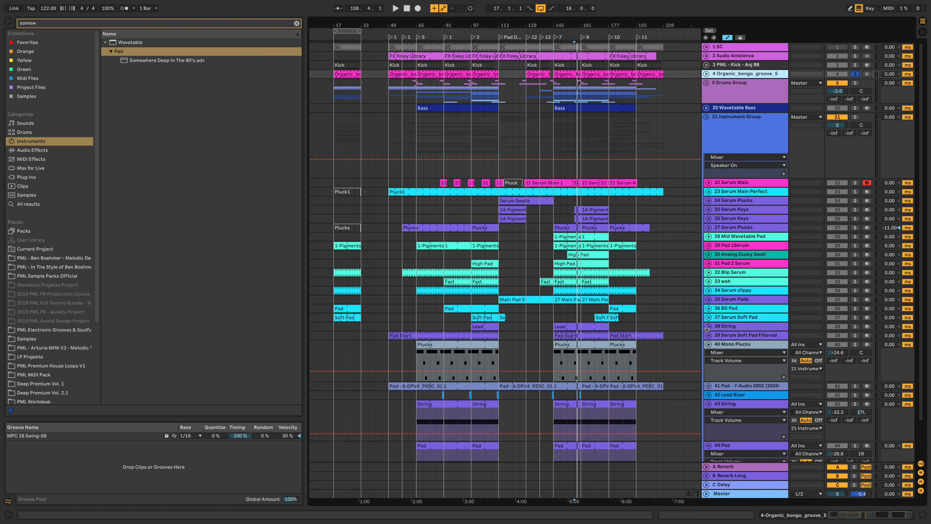
pyautogui.moveTo(799, 3)
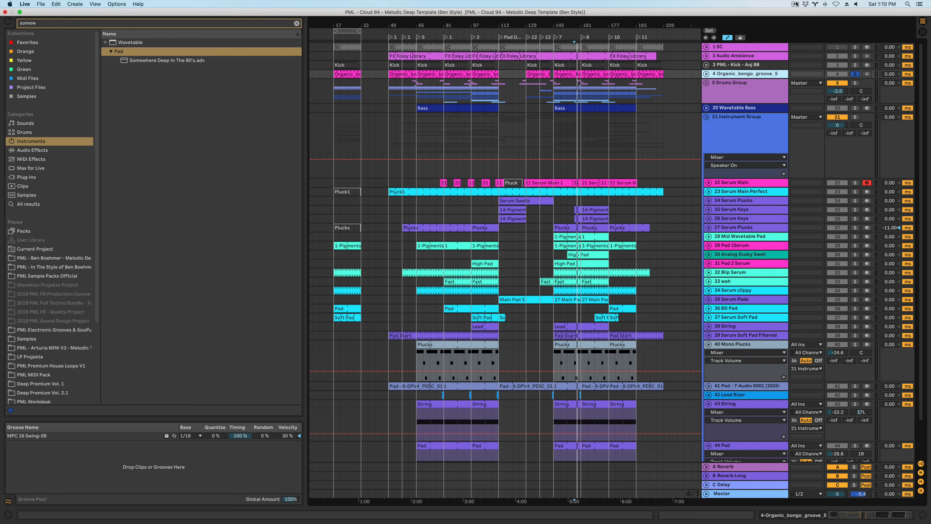
pyautogui.click(708, 344)
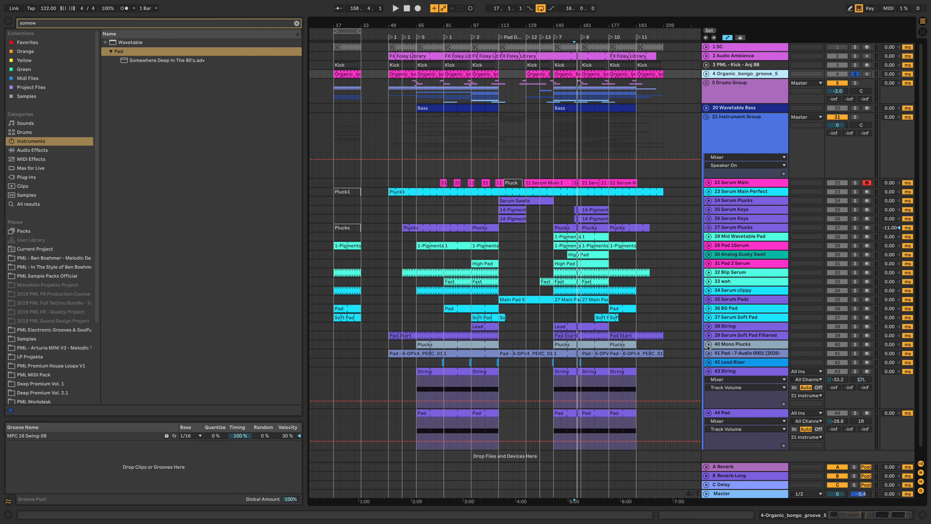
pyautogui.click(708, 372)
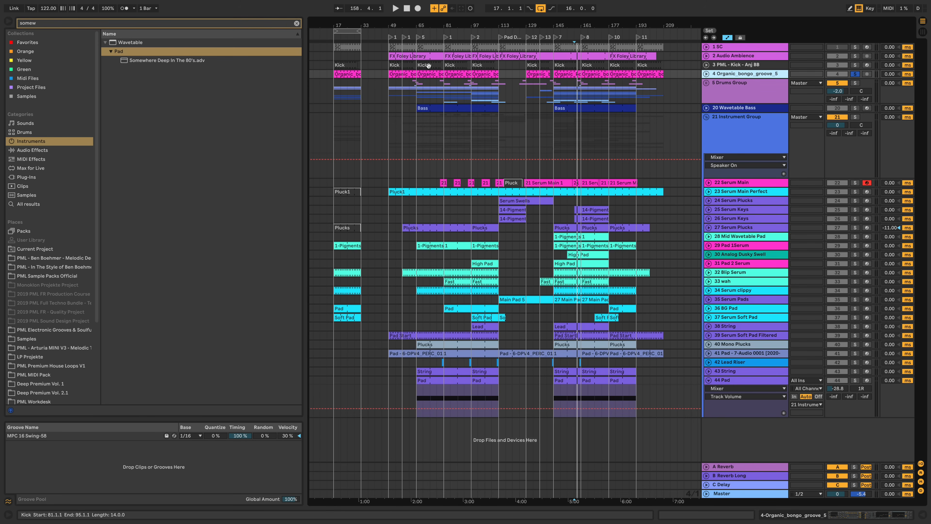
pyautogui.moveTo(340, 29); pyautogui.dragTo(664, 22)
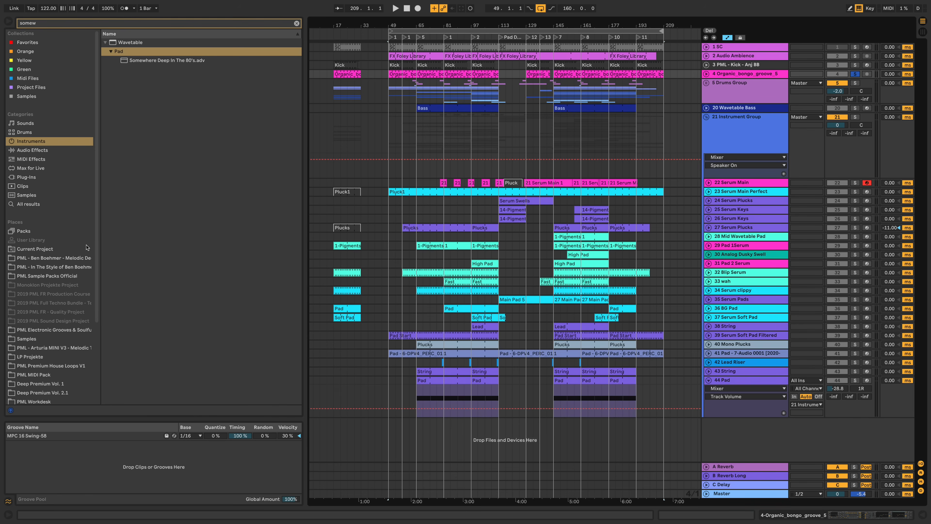
# Step: Show the contents of the PML - In The Style of Ben Boehmer place in the browser, with the search text cleared
pyautogui.click(77, 259)
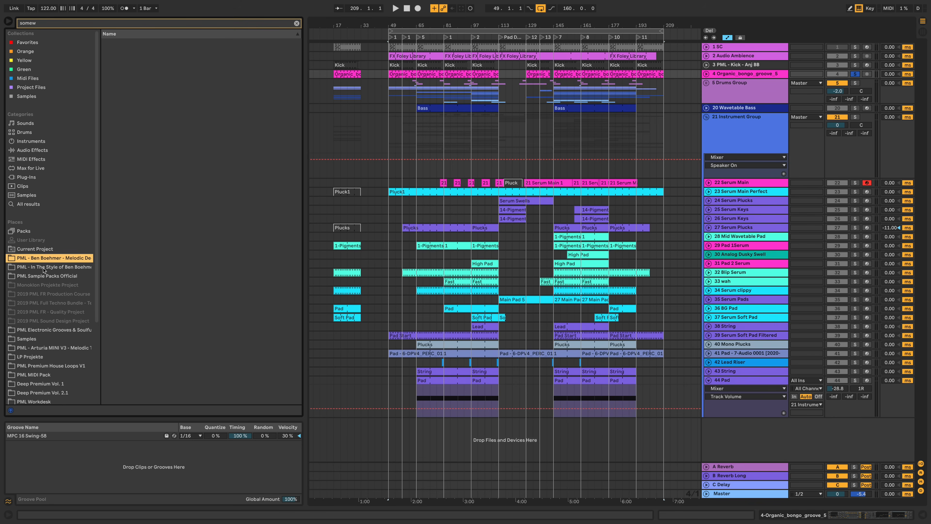
pyautogui.click(51, 269)
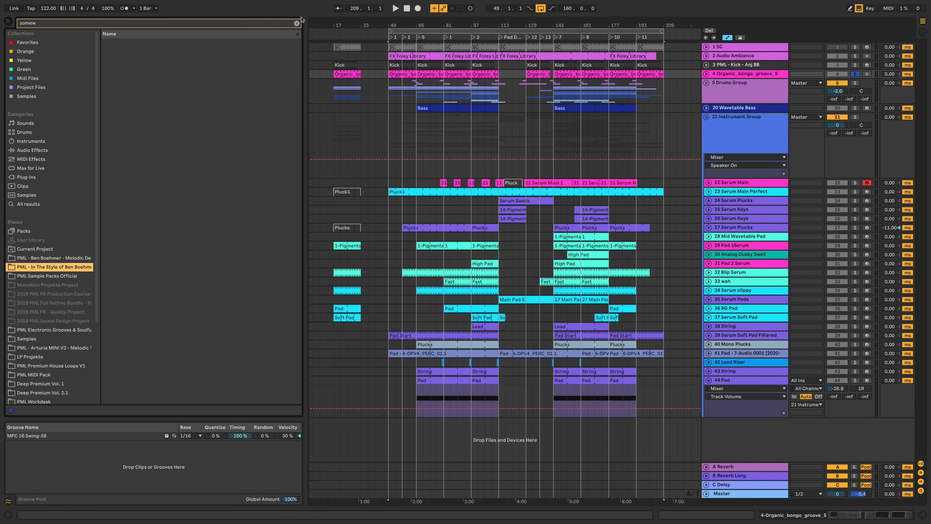
pyautogui.click(296, 23)
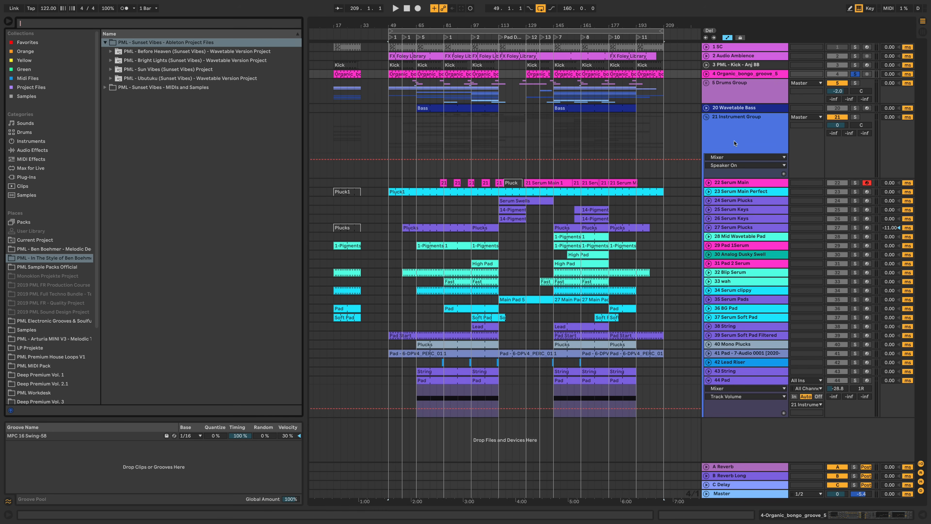
# Step: Fold the 44 Pad track, and play the looped arrangement from bar 49
pyautogui.click(709, 380)
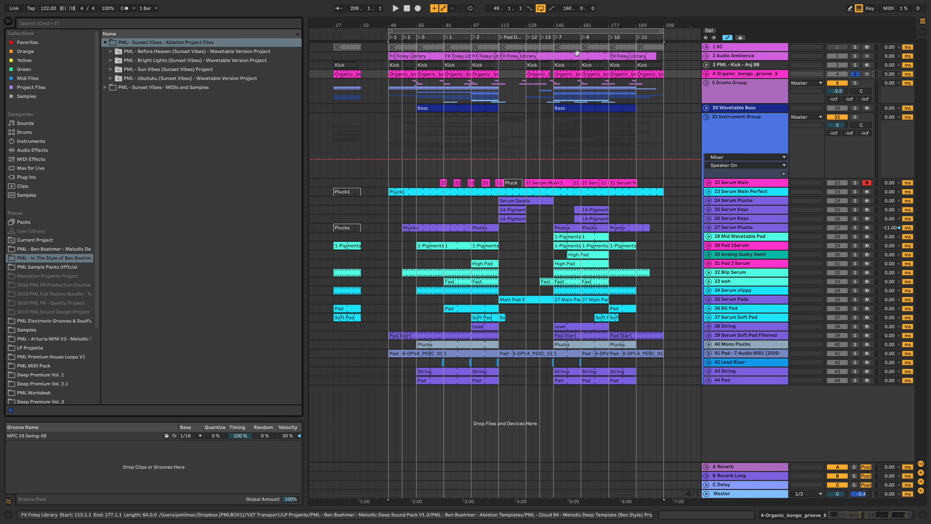
pyautogui.moveTo(526, 29); pyautogui.dragTo(366, 27)
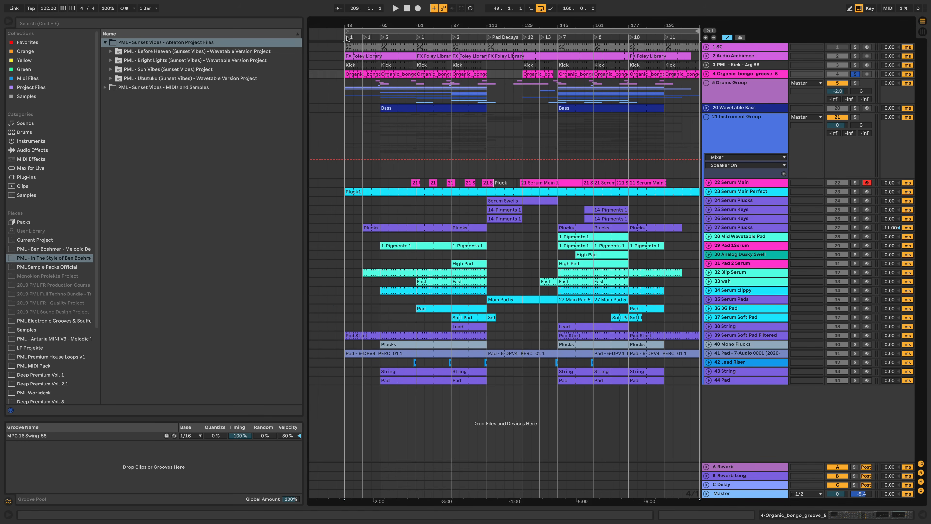
pyautogui.press('space')
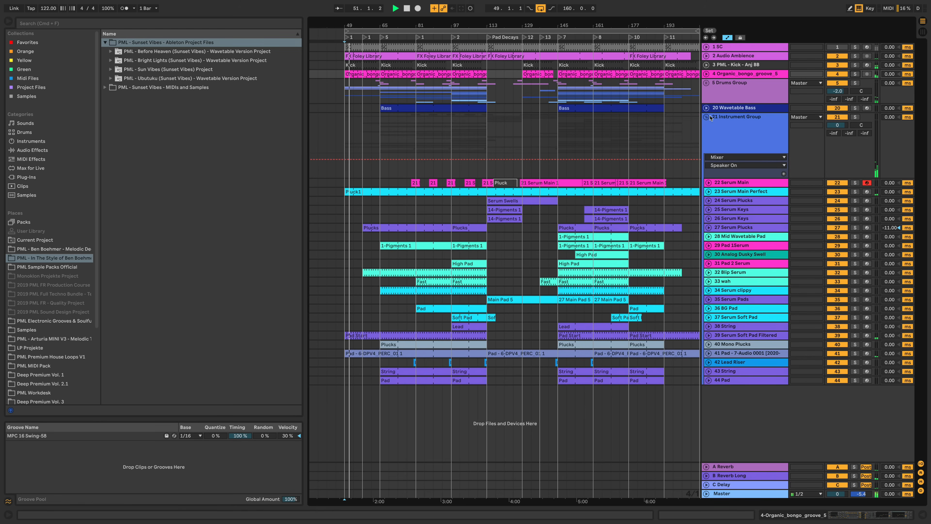
# Step: Narrow the browser, and select the Cloud 94 - Melodic Deep Template project in the PML - Ben Boehmer place
pyautogui.moveTo(302, 143); pyautogui.dragTo(286, 144)
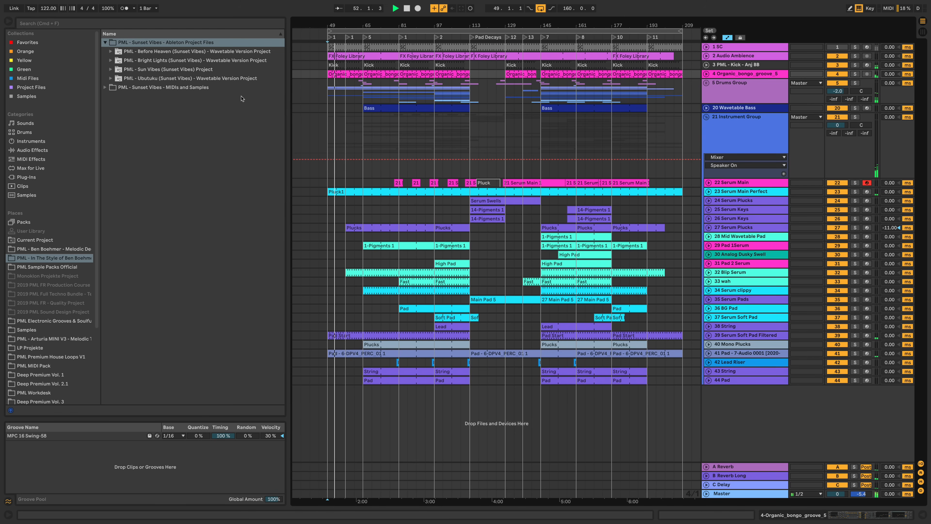
pyautogui.click(63, 249)
pyautogui.click(154, 78)
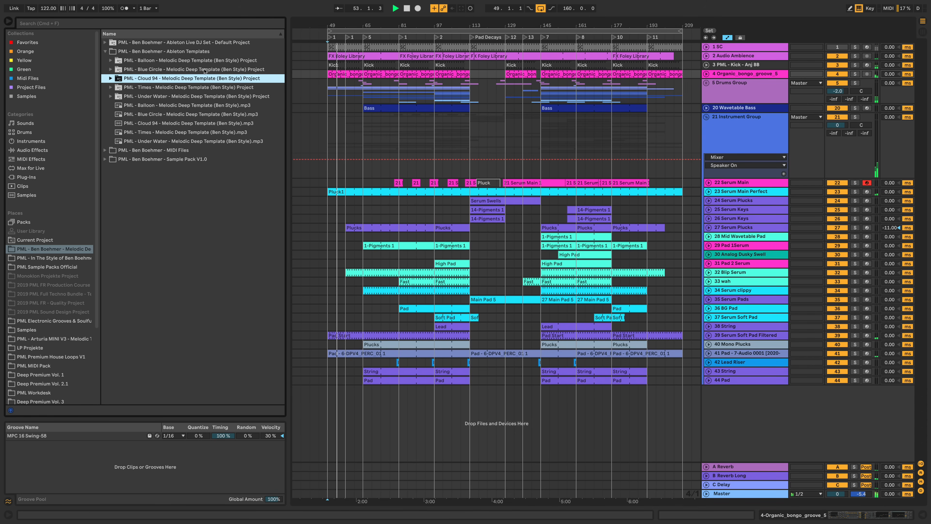
pyautogui.moveTo(287, 95); pyautogui.dragTo(275, 95)
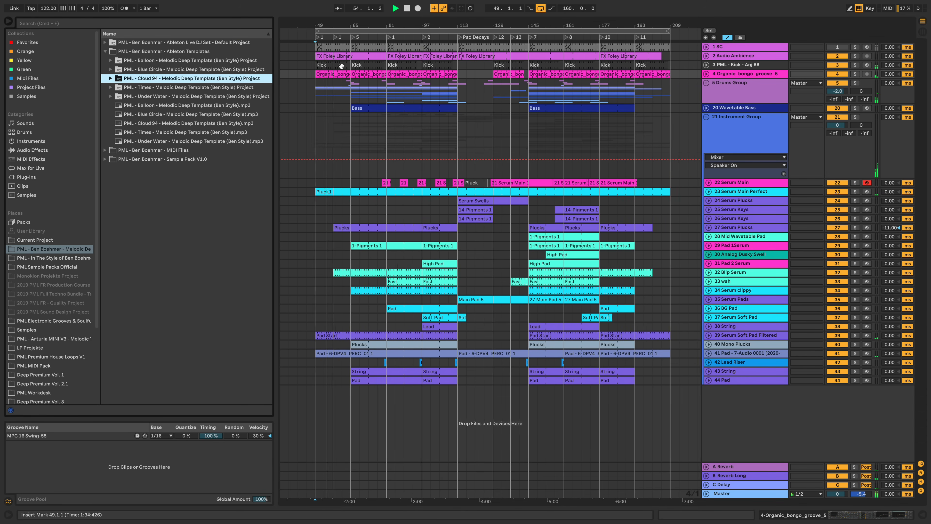
# Step: Unfold the 5 Drums Group to view its tracks during playback, fold 6 Reverse Cym REVERB, and collapse the group again
pyautogui.moveTo(495, 24); pyautogui.dragTo(496, 29)
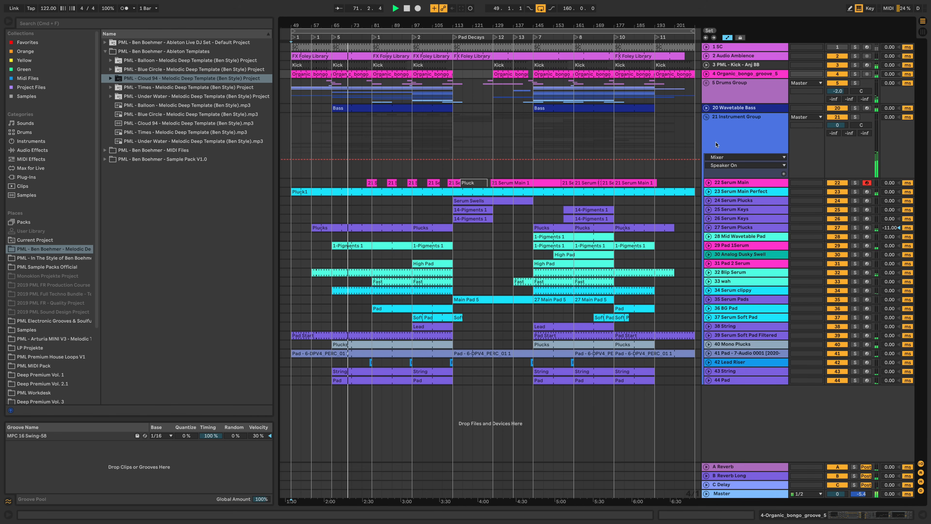
pyautogui.click(706, 82)
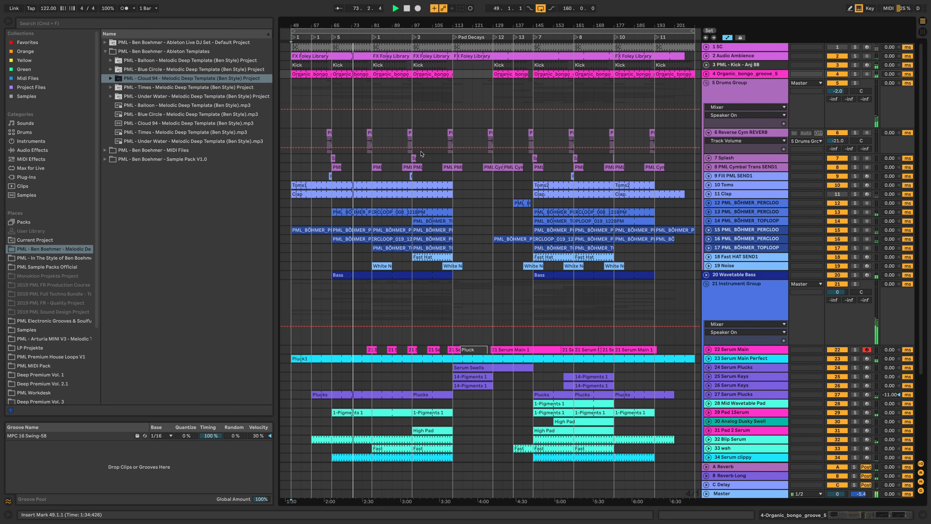
pyautogui.moveTo(274, 158); pyautogui.dragTo(267, 158)
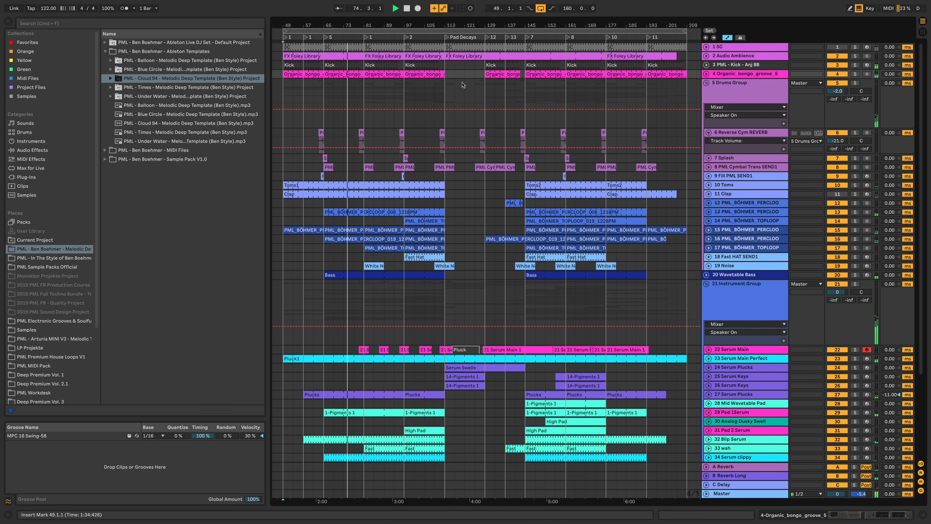
pyautogui.moveTo(514, 26); pyautogui.dragTo(529, 30)
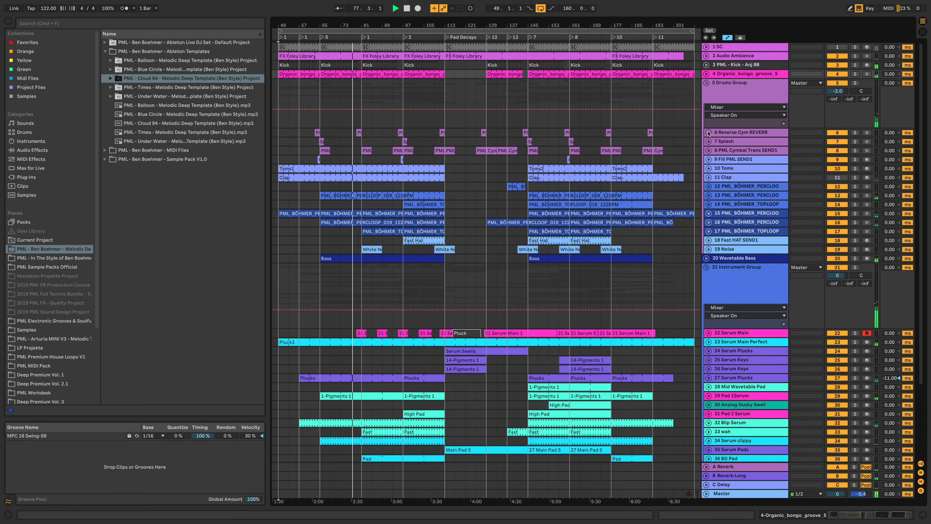
pyautogui.click(708, 132)
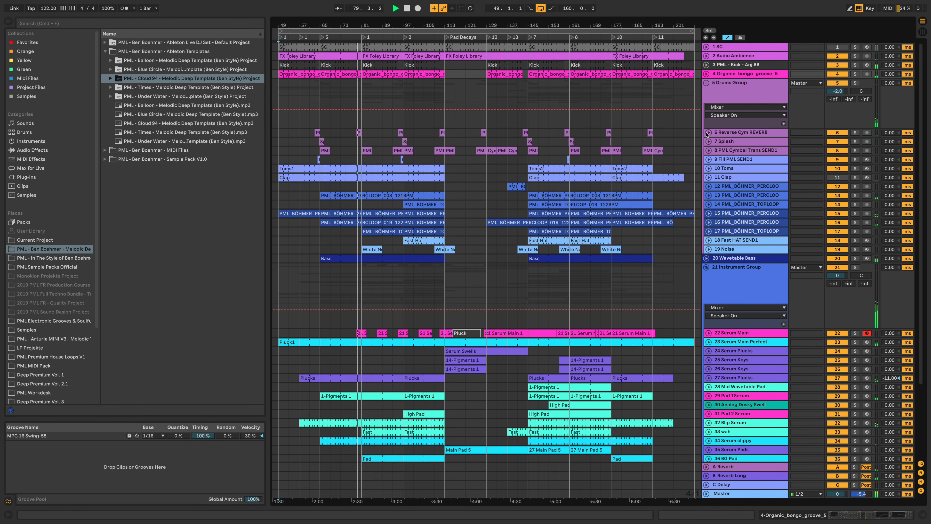
pyautogui.click(706, 83)
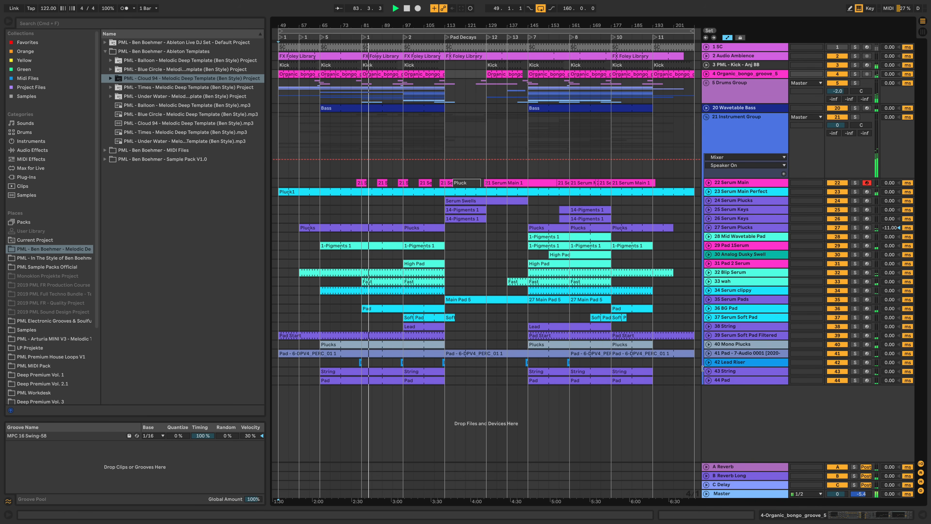
# Step: Unfold the 41 Pad track, inspect its device chain with Corpus and Reverb, and hide the chain and fold the track again
pyautogui.click(709, 353)
pyautogui.doubleClick(737, 354)
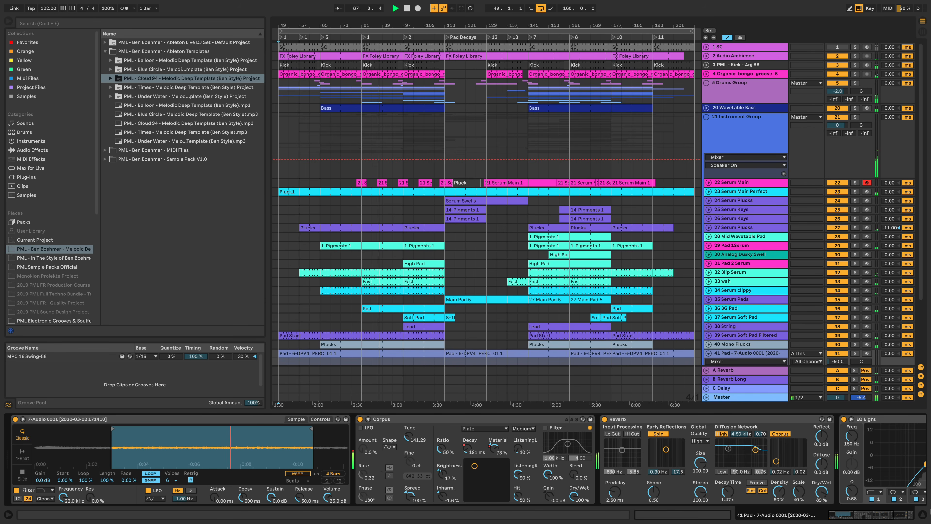
pyautogui.moveTo(861, 518); pyautogui.dragTo(820, 516)
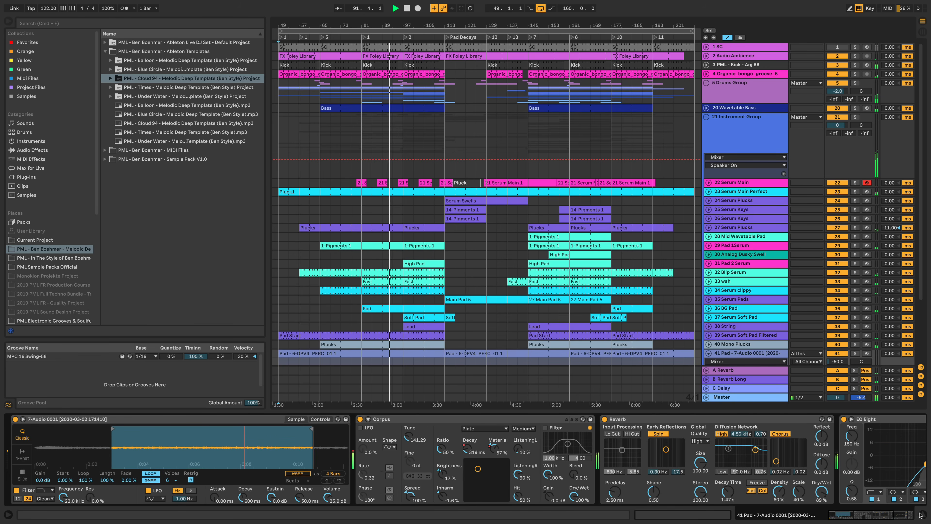
pyautogui.press('super+alt+l')
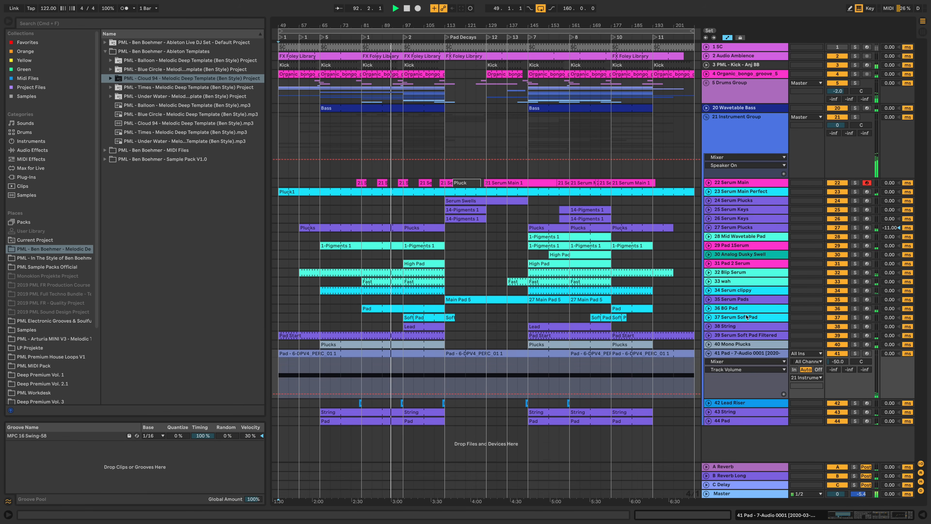
pyautogui.click(708, 353)
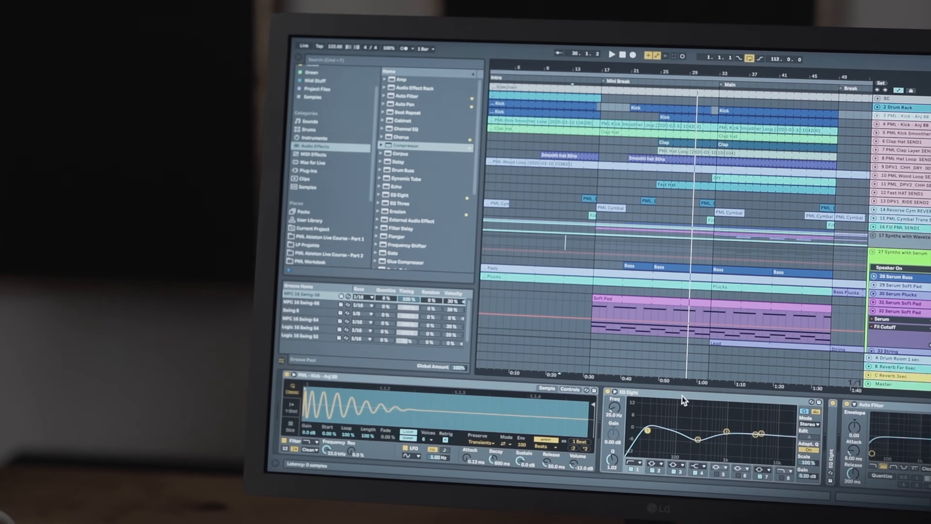
# Step: Fold the EQ Eight on the PML - Kick - Anj BB track, select Chorus, and browse the Instruments and Audio Effects categories
pyautogui.doubleClick(643, 407)
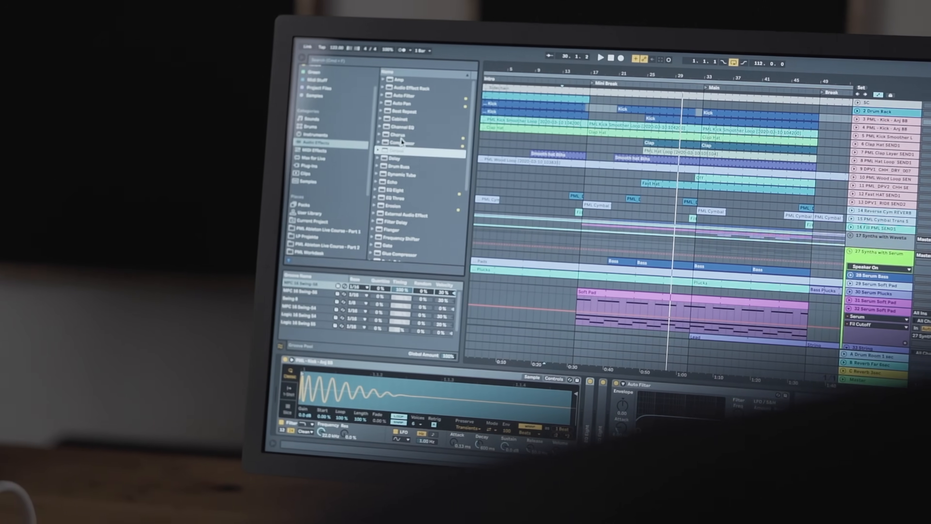
pyautogui.click(411, 148)
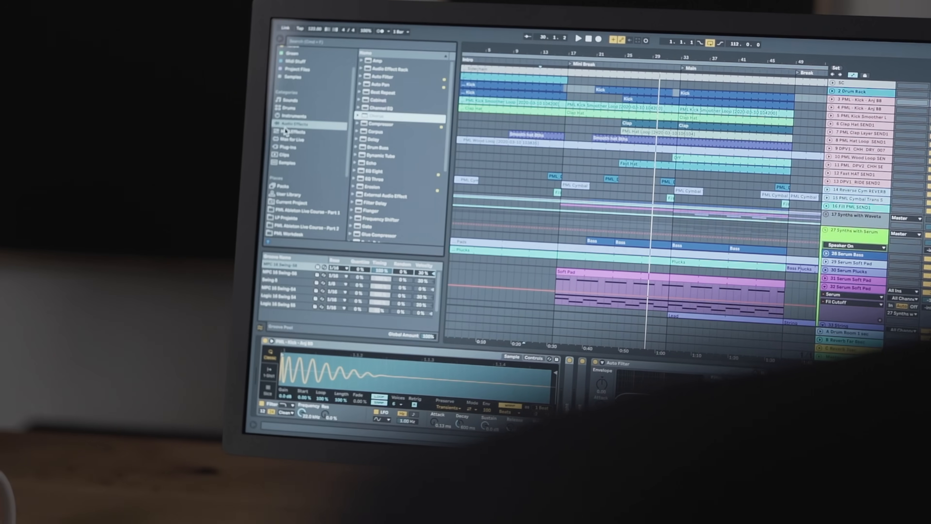
pyautogui.click(322, 157)
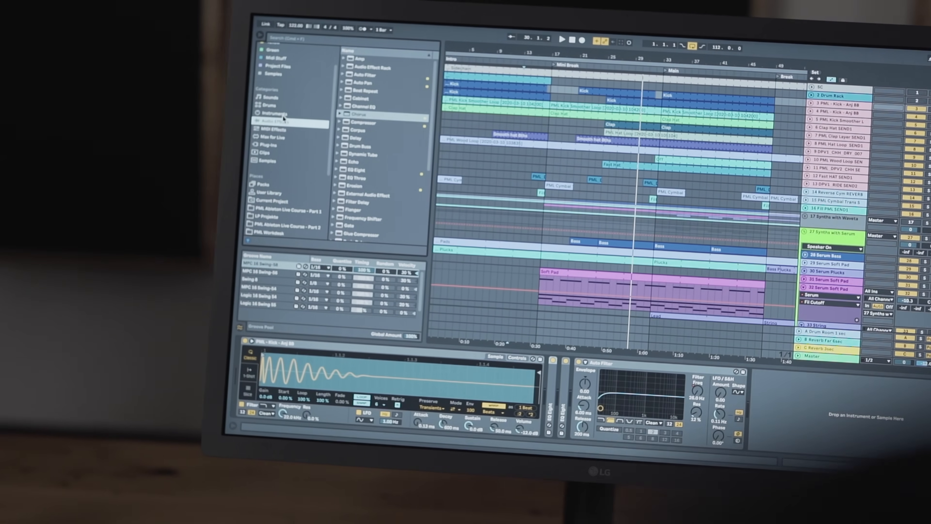
pyautogui.click(290, 124)
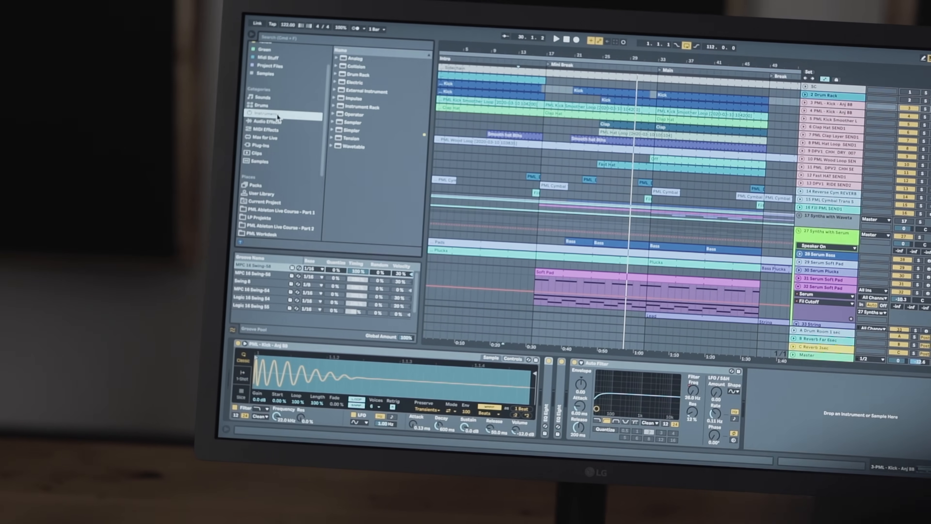
pyautogui.click(261, 119)
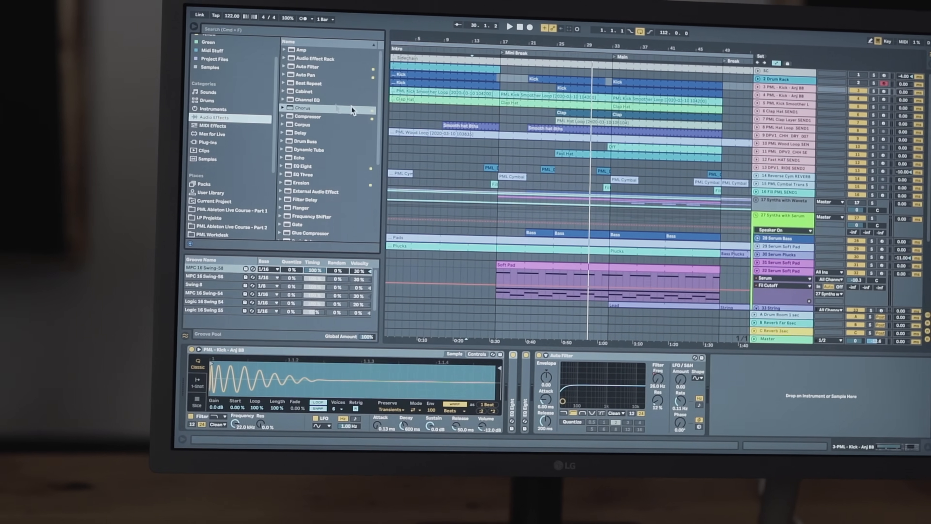
# Step: Fold the expanded pink Serum Soft Pad track above the String track during playback
pyautogui.scroll(-3, 315, 136)
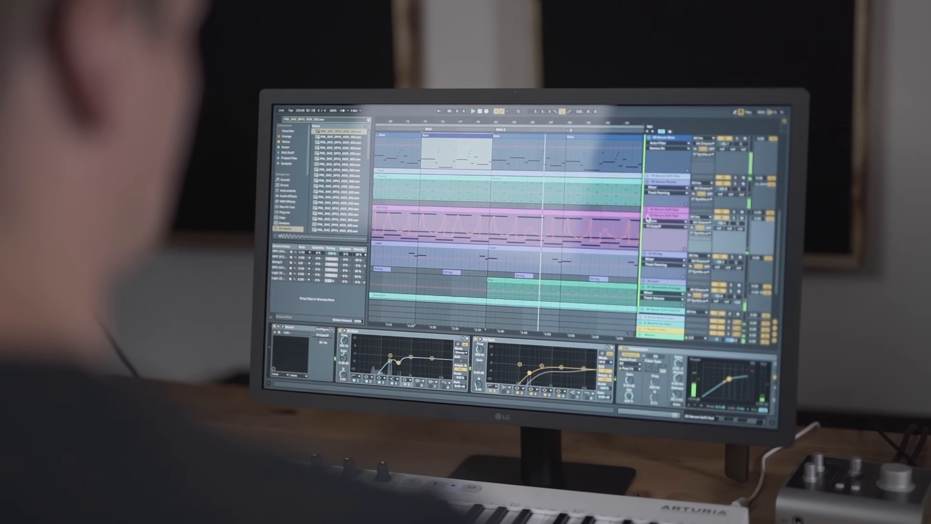
pyautogui.click(632, 222)
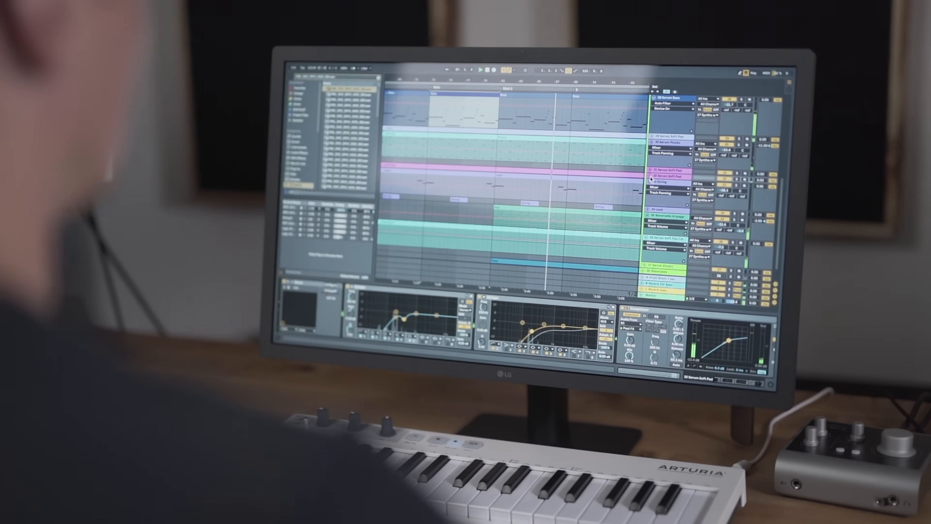